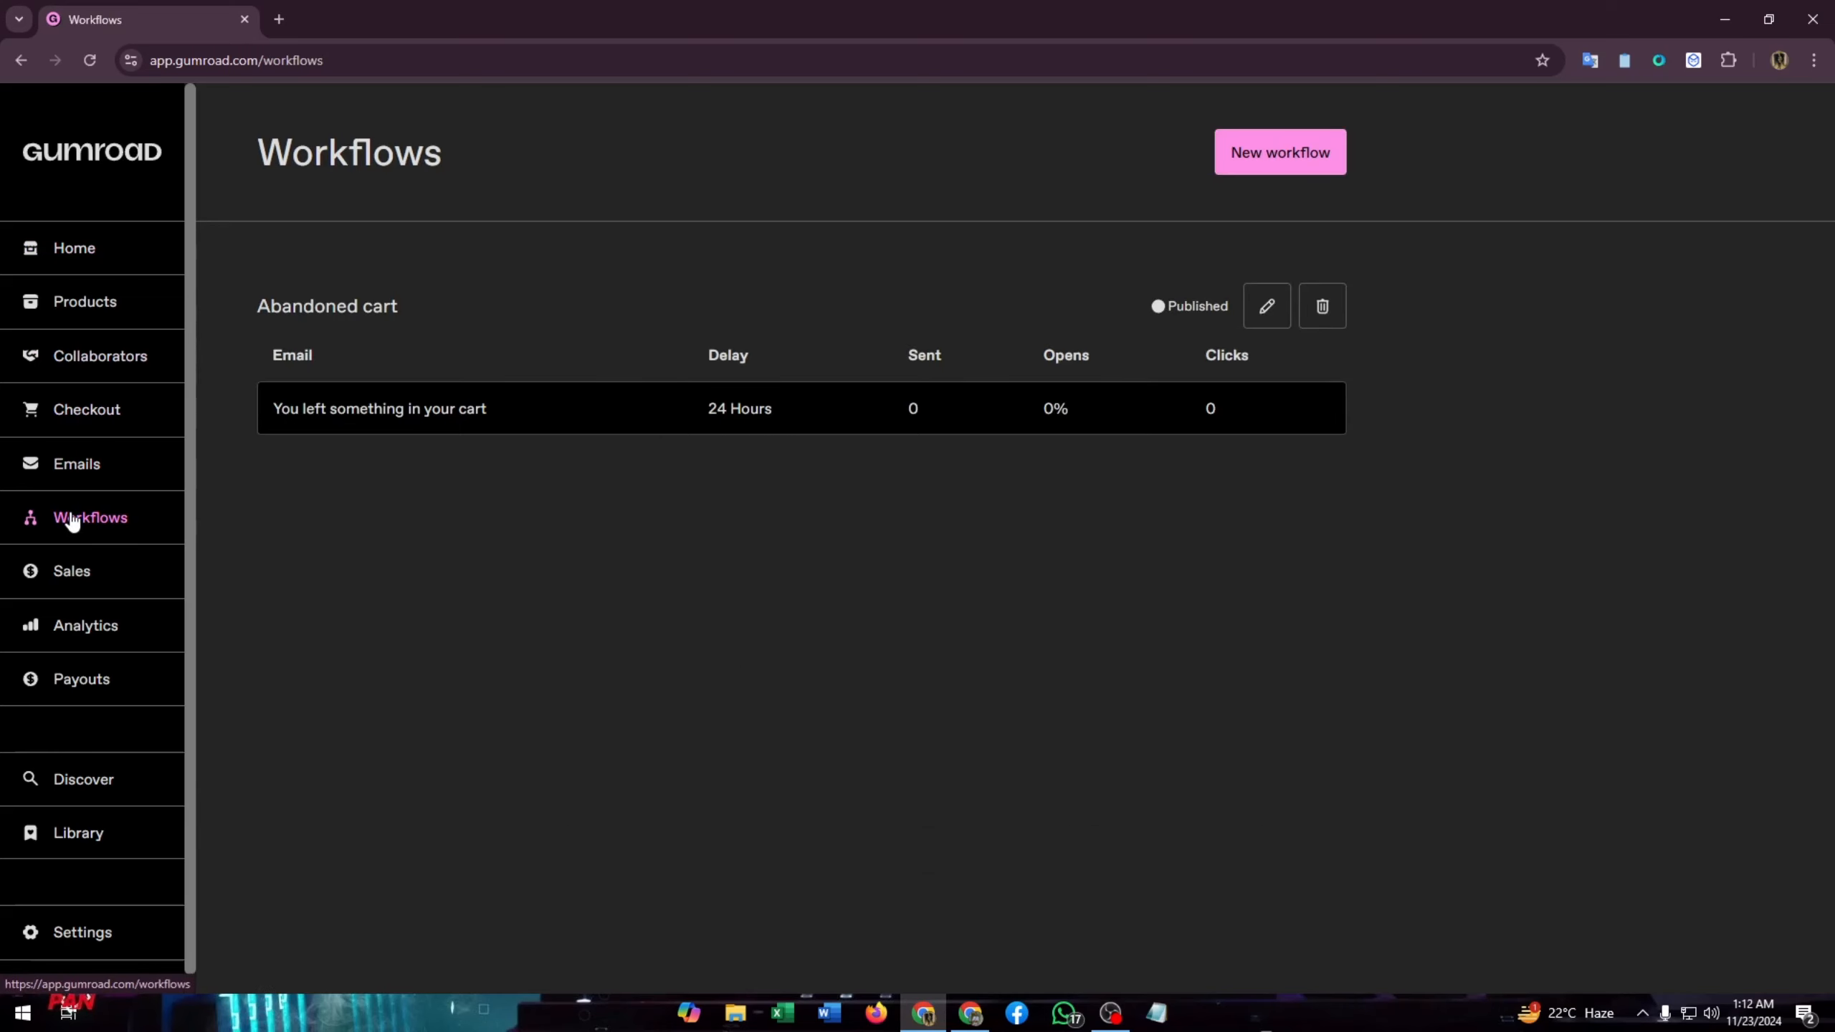
Start a new workflow and name it "Newsletter"
{"action": "left_click", "coordinate": [1250, 159]}
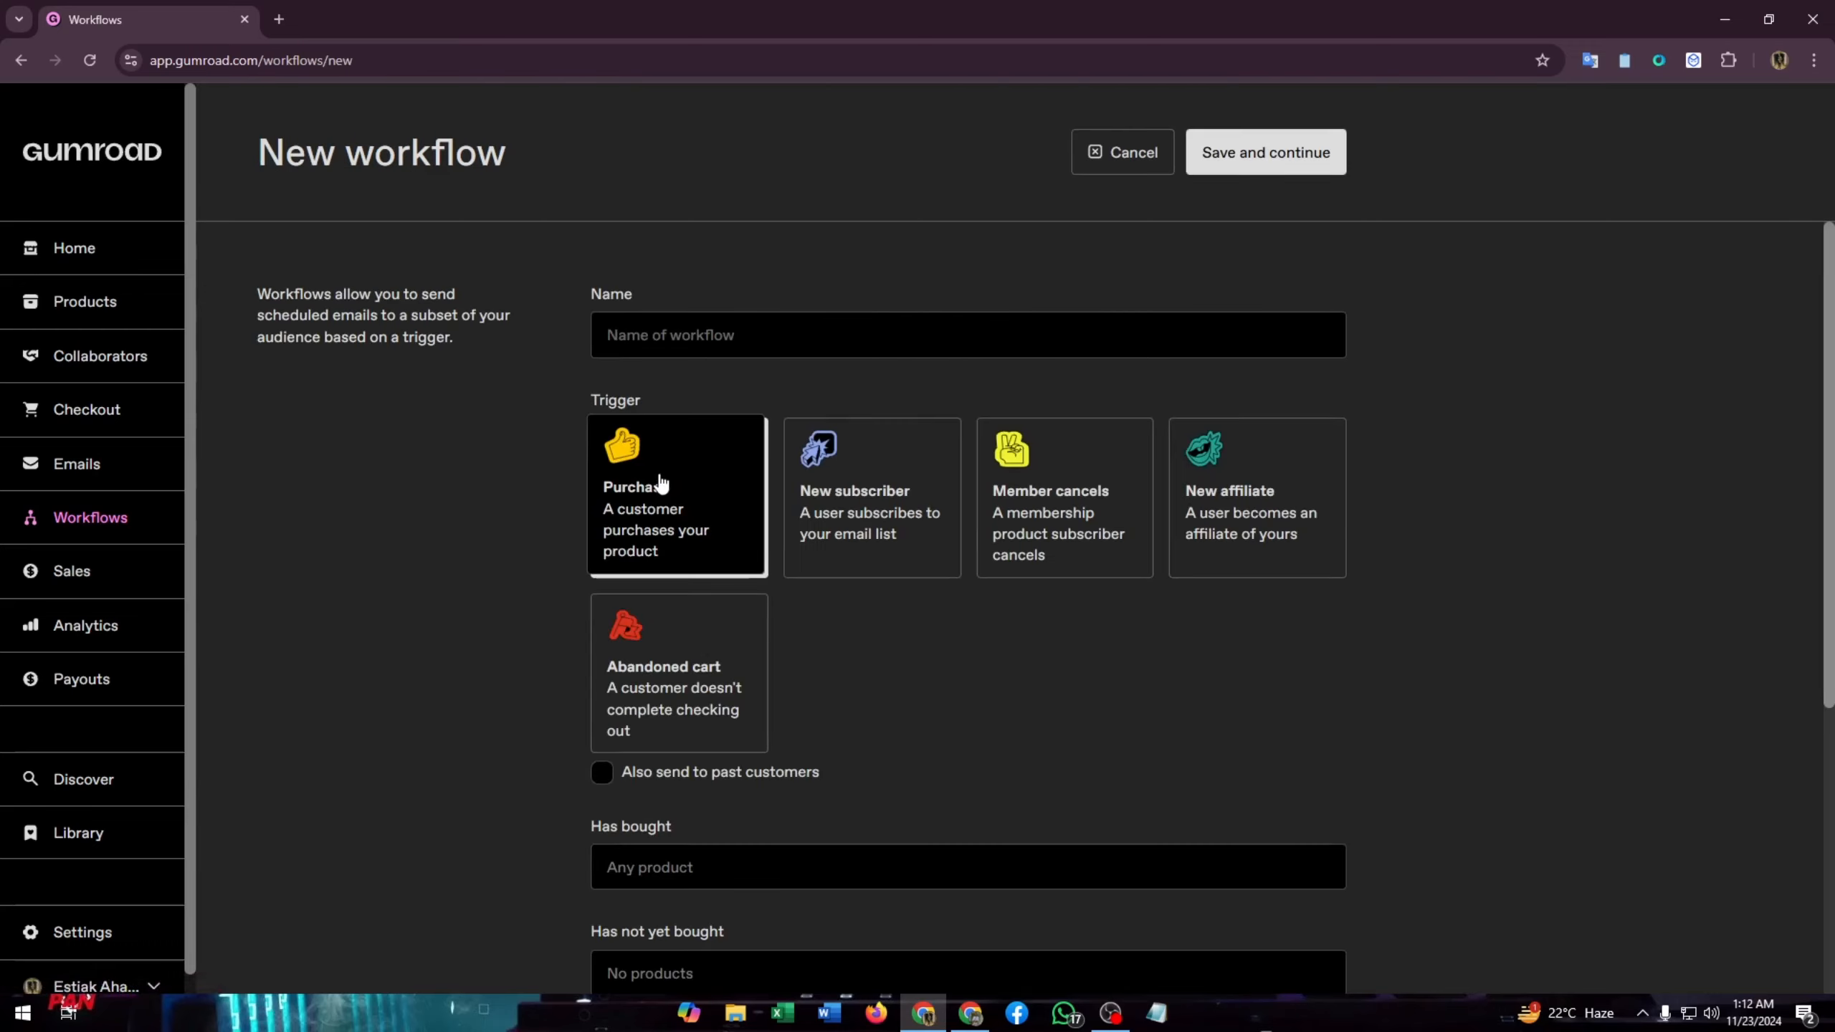
{"action": "left_click", "coordinate": [655, 353]}
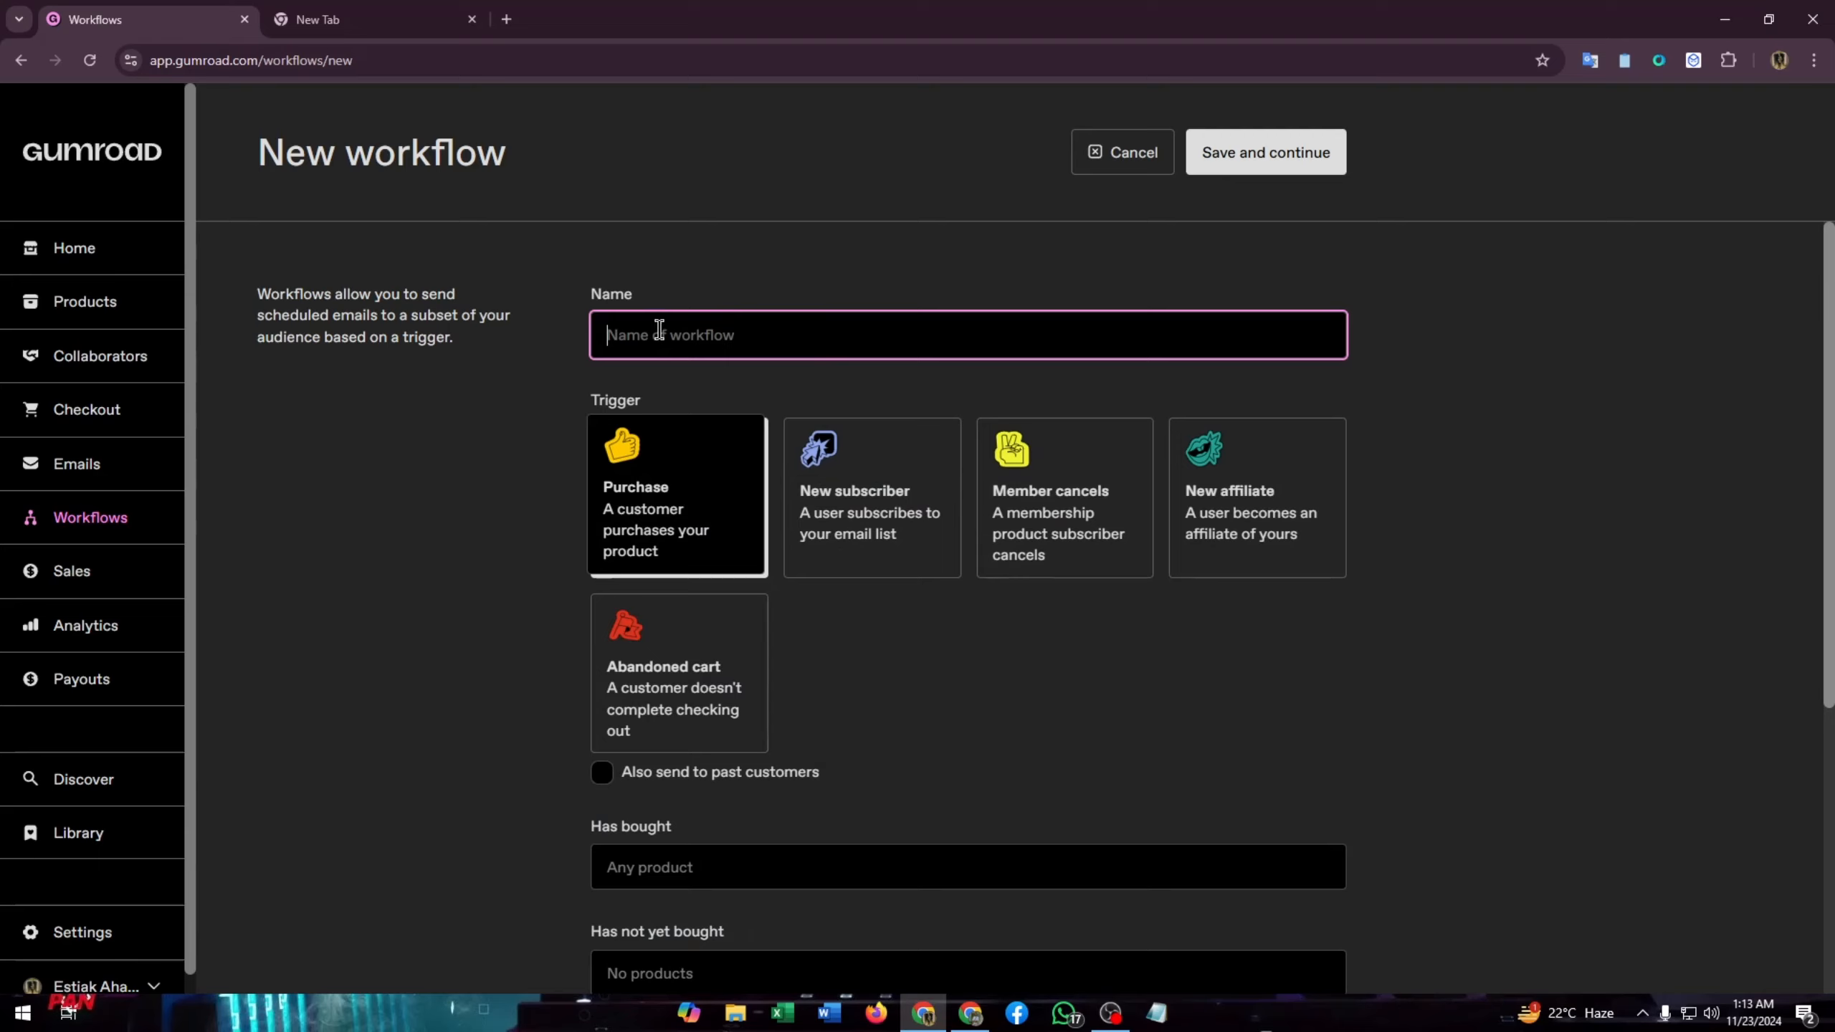
{"action": "type", "text": "Newsletter"}
{"action": "left_click", "coordinate": [377, 515]}
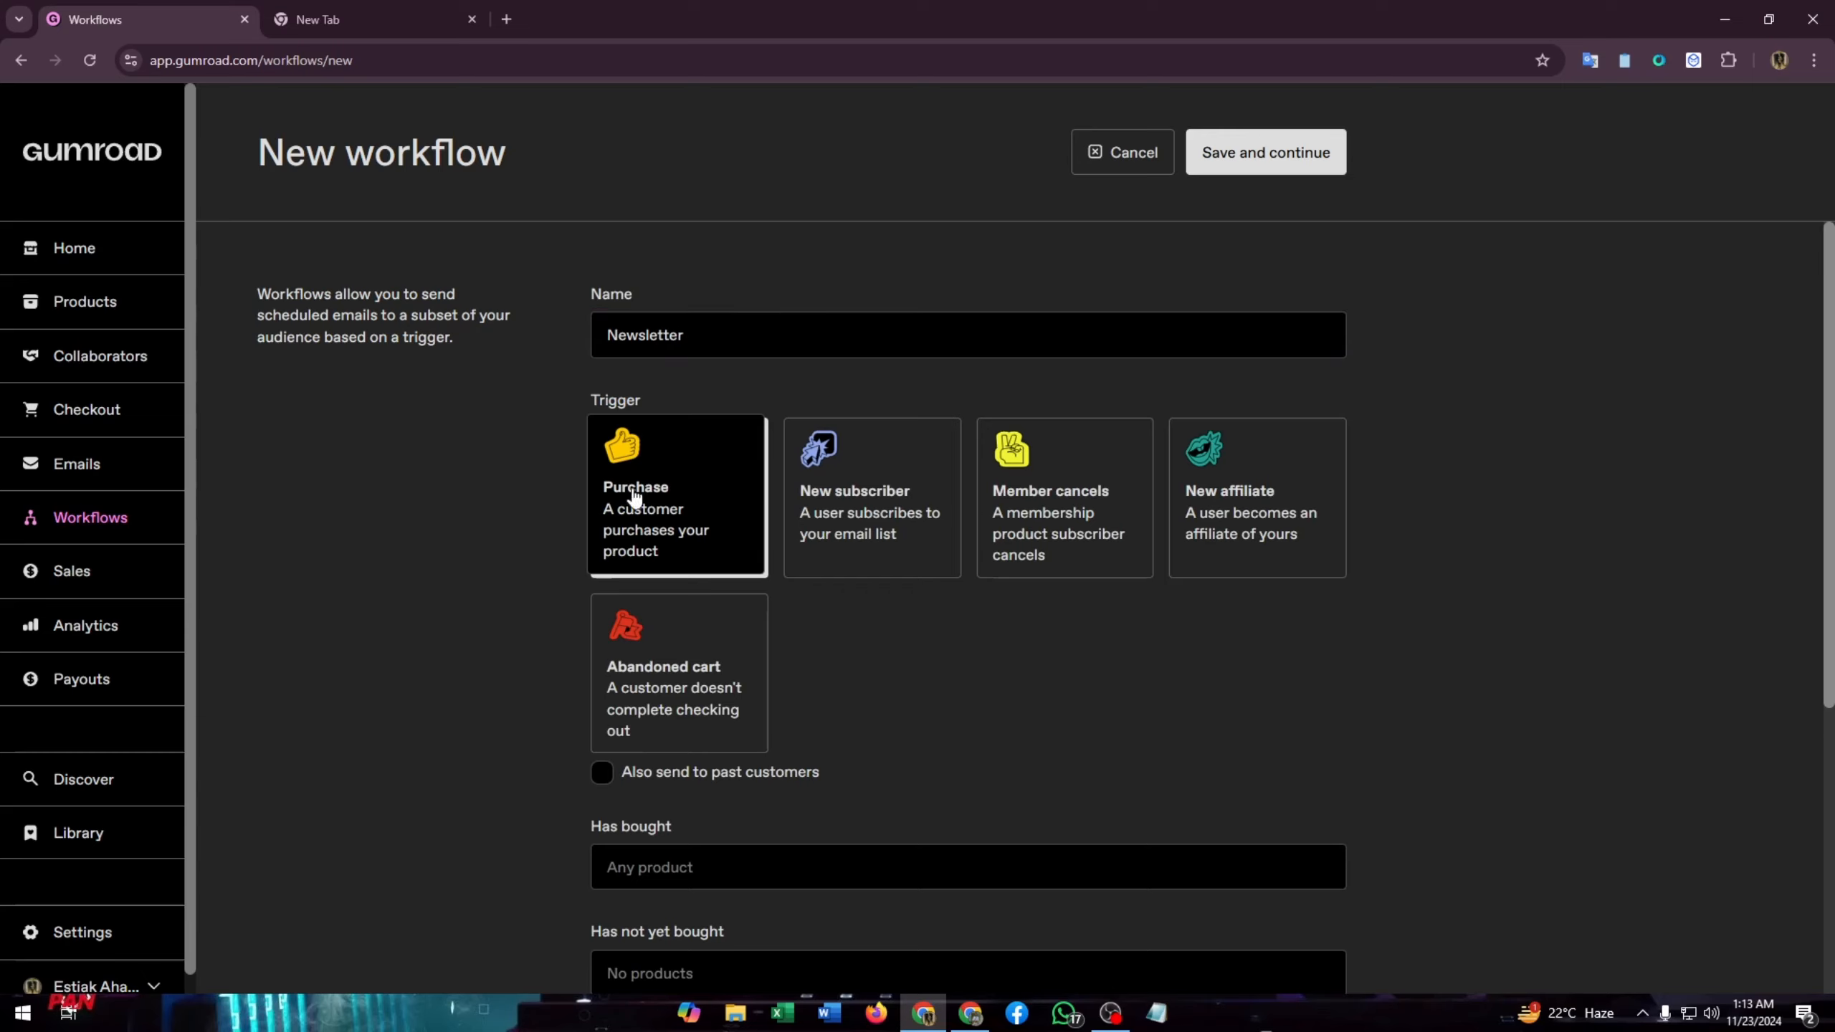
{"action": "left_click_drag", "start_coordinate": [575, 393], "coordinate": [681, 393]}
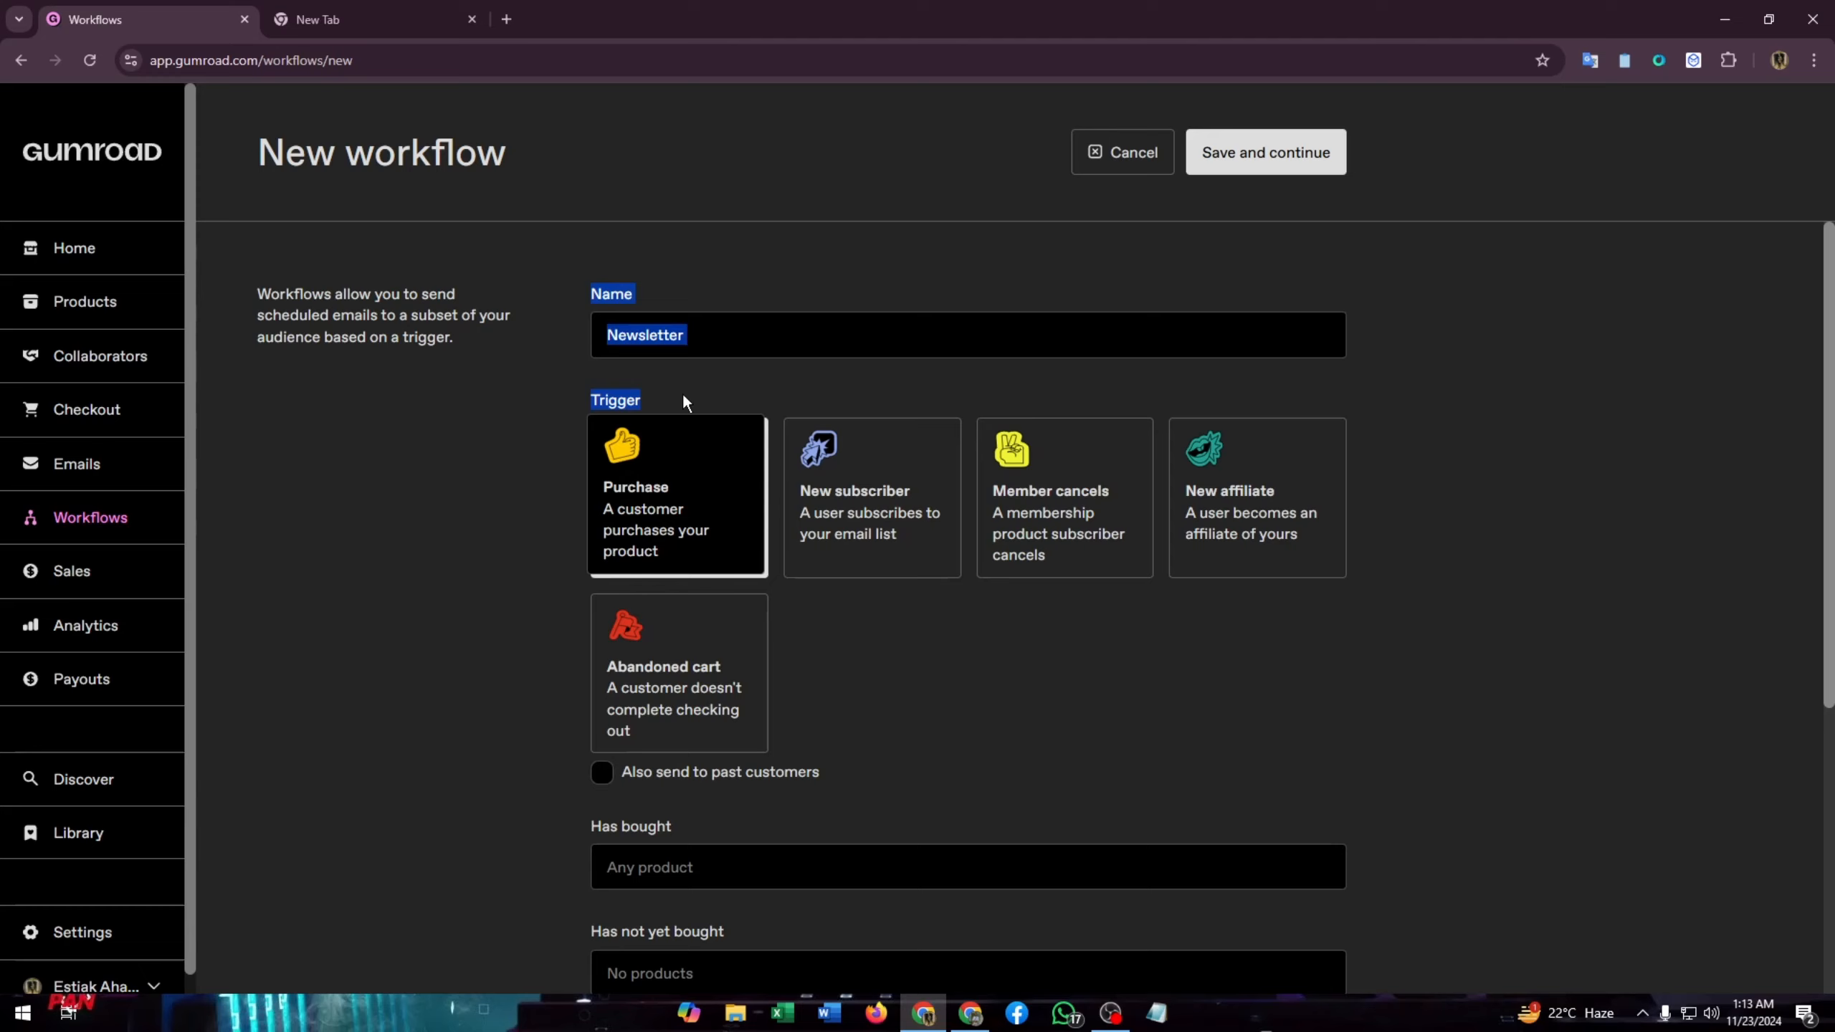
{"action": "left_click", "coordinate": [513, 449]}
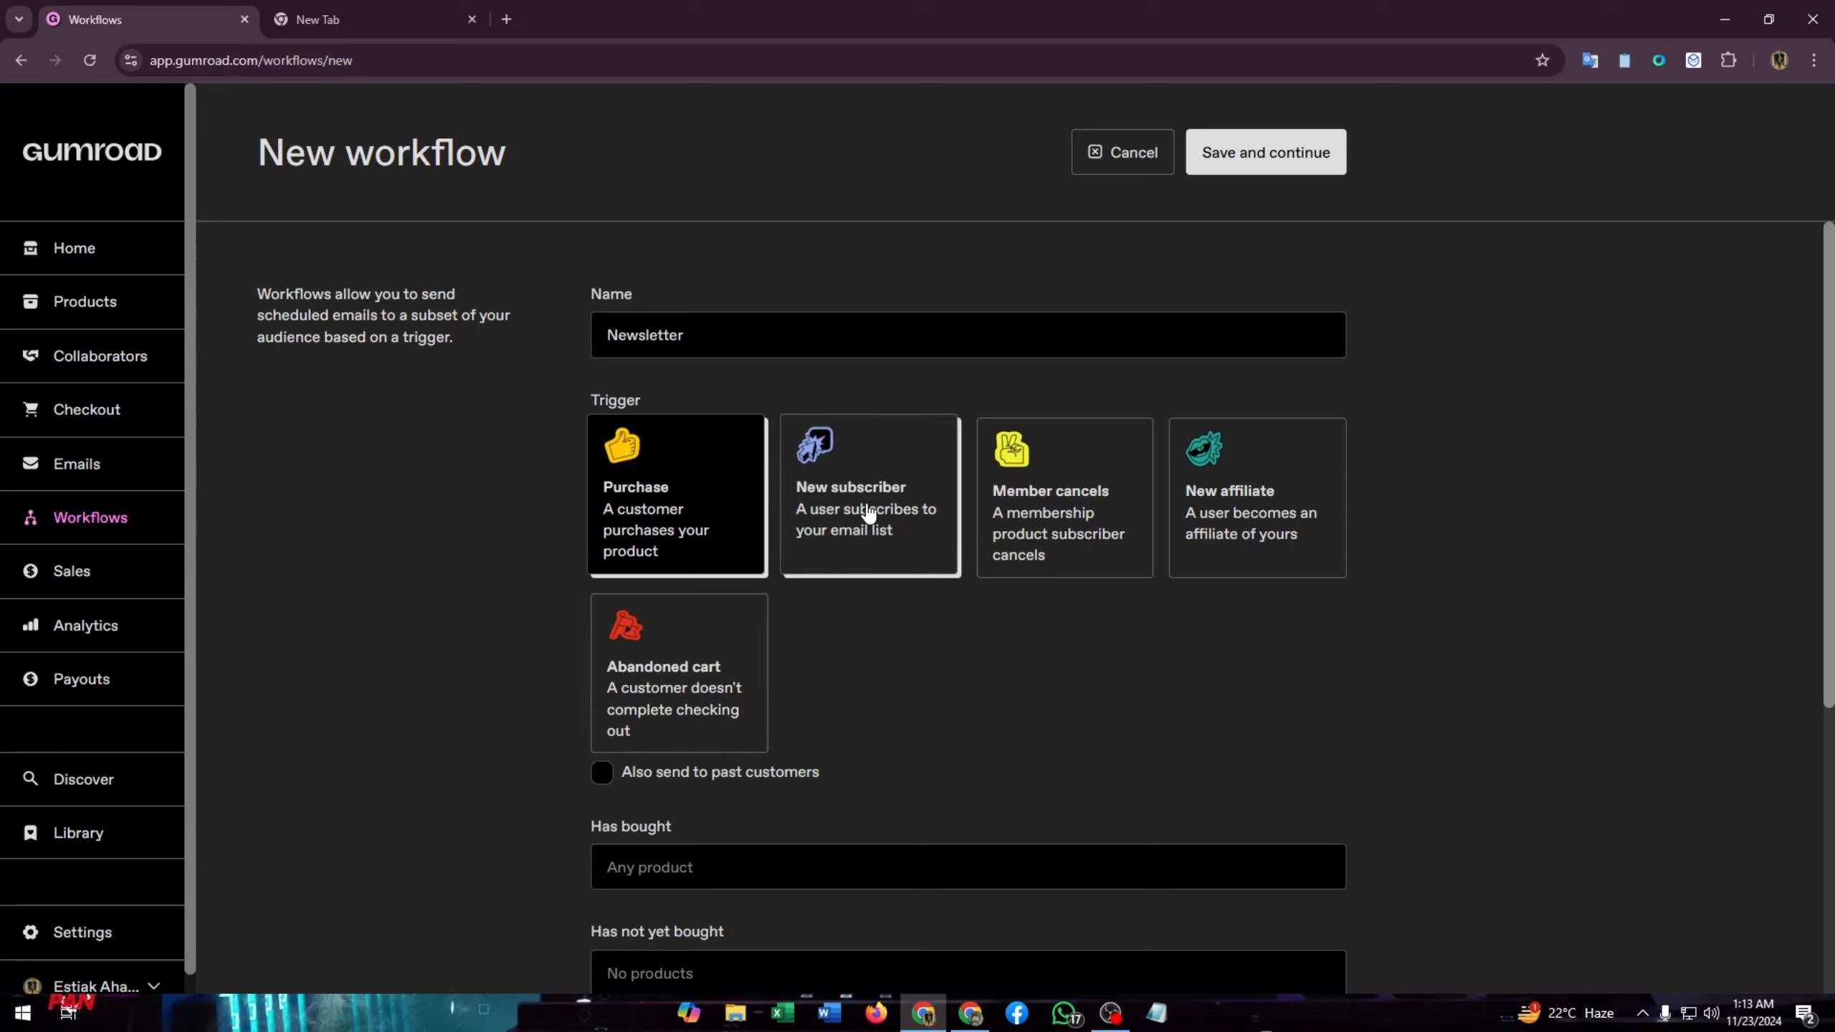
Set the workflow's trigger to New subscriber, leave the purchase and date filters empty, and save to continue to its emails
{"action": "scroll", "coordinate": [791, 759], "scroll_direction": "down", "scroll_amount": 1}
{"action": "scroll", "coordinate": [791, 759], "scroll_direction": "down", "scroll_amount": 2}
{"action": "left_click", "coordinate": [898, 361]}
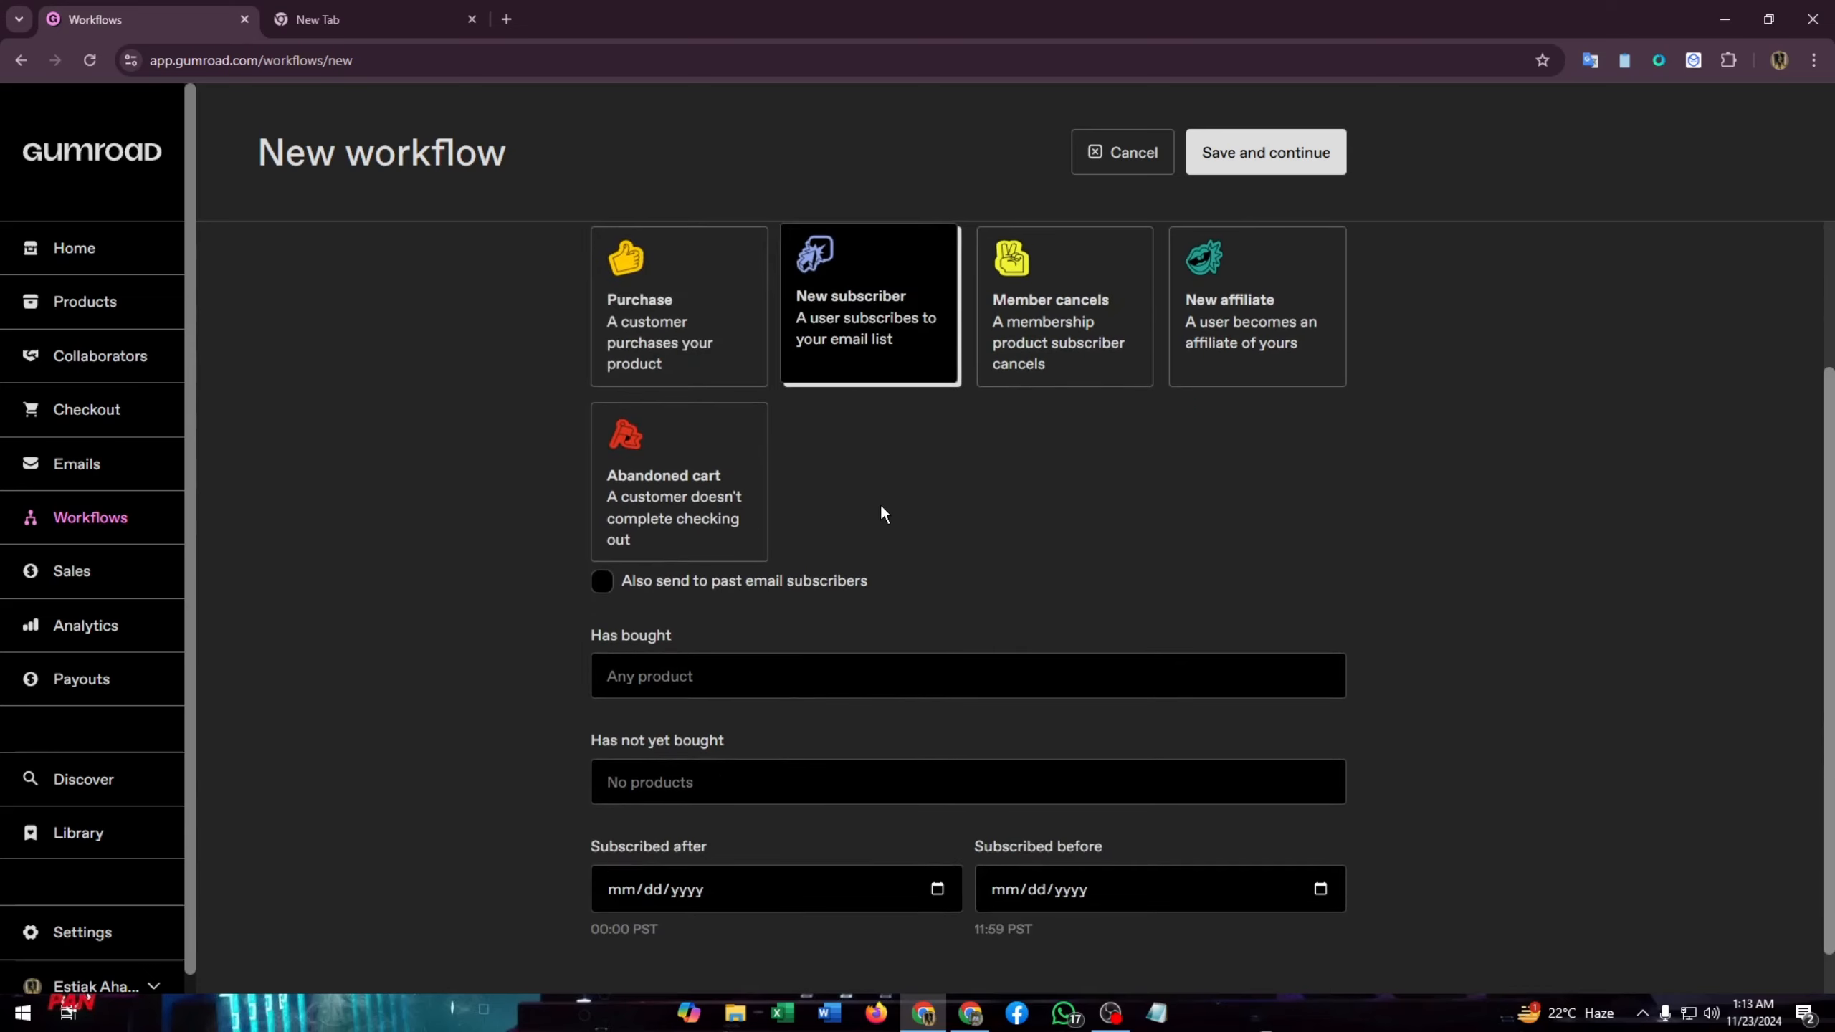
{"action": "scroll", "coordinate": [843, 550], "scroll_direction": "up", "scroll_amount": 1}
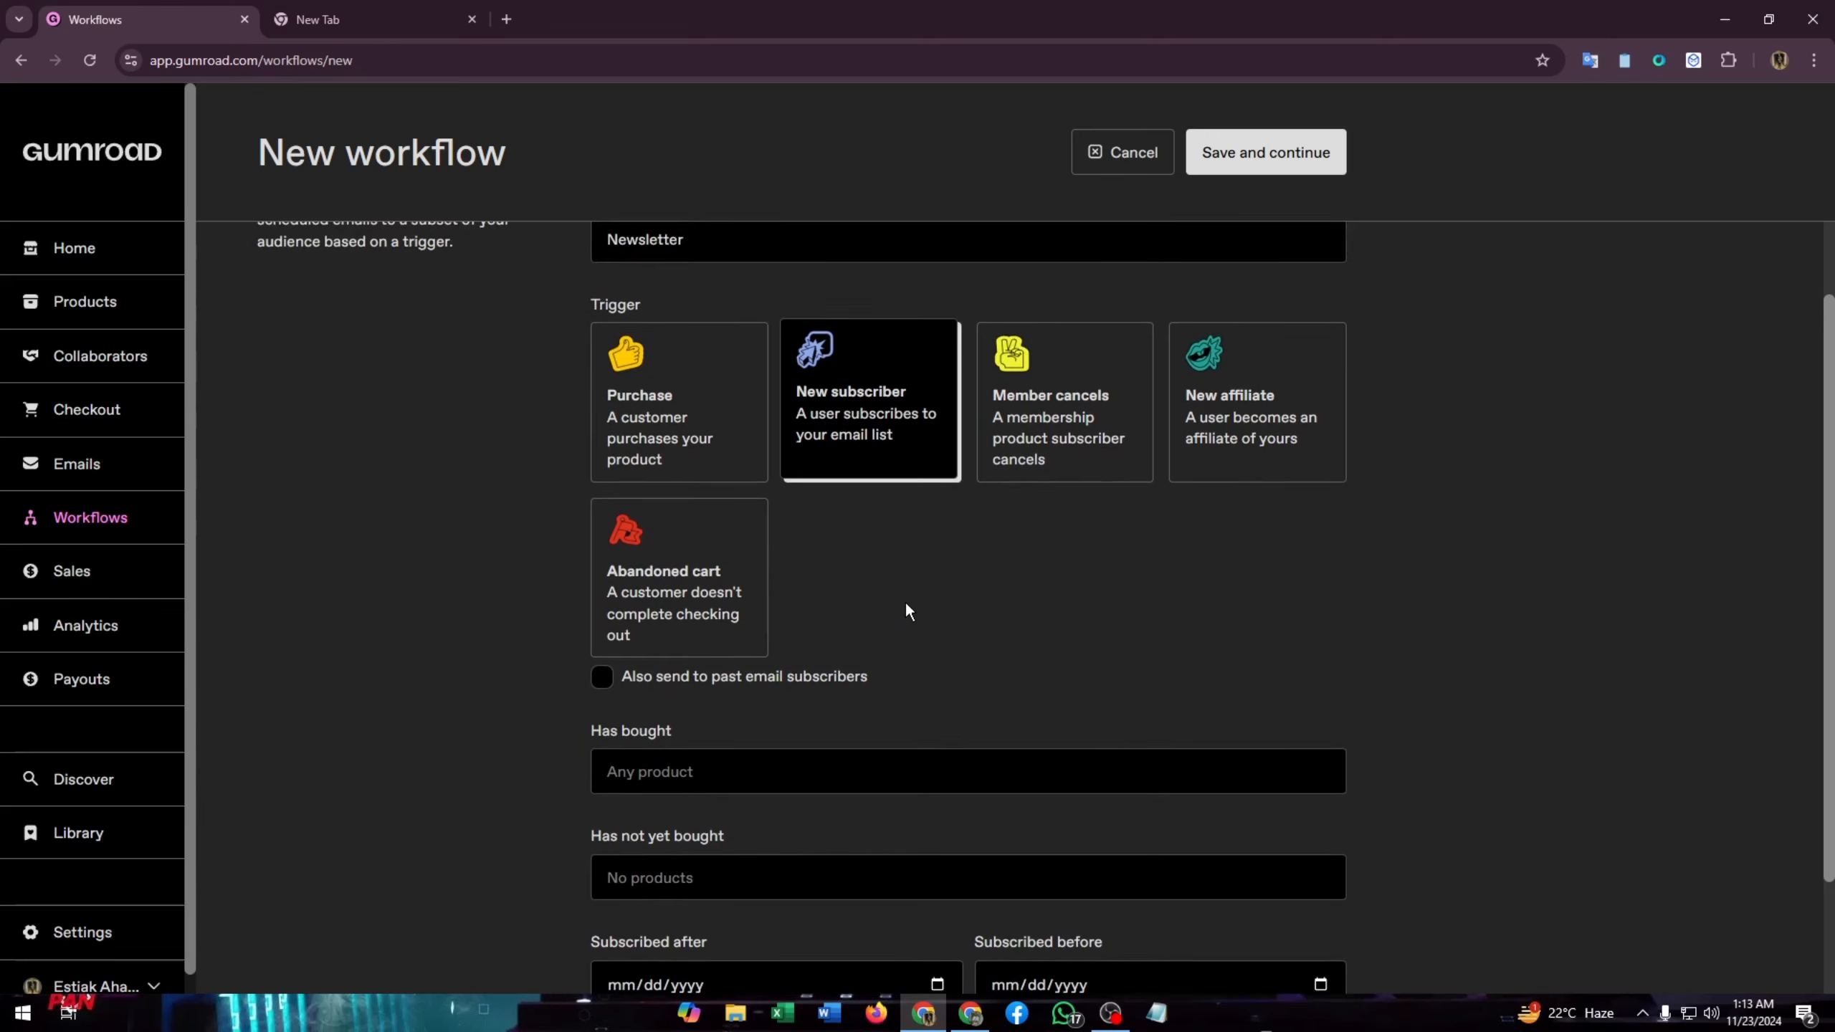
{"action": "scroll", "coordinate": [907, 571], "scroll_direction": "down", "scroll_amount": 2}
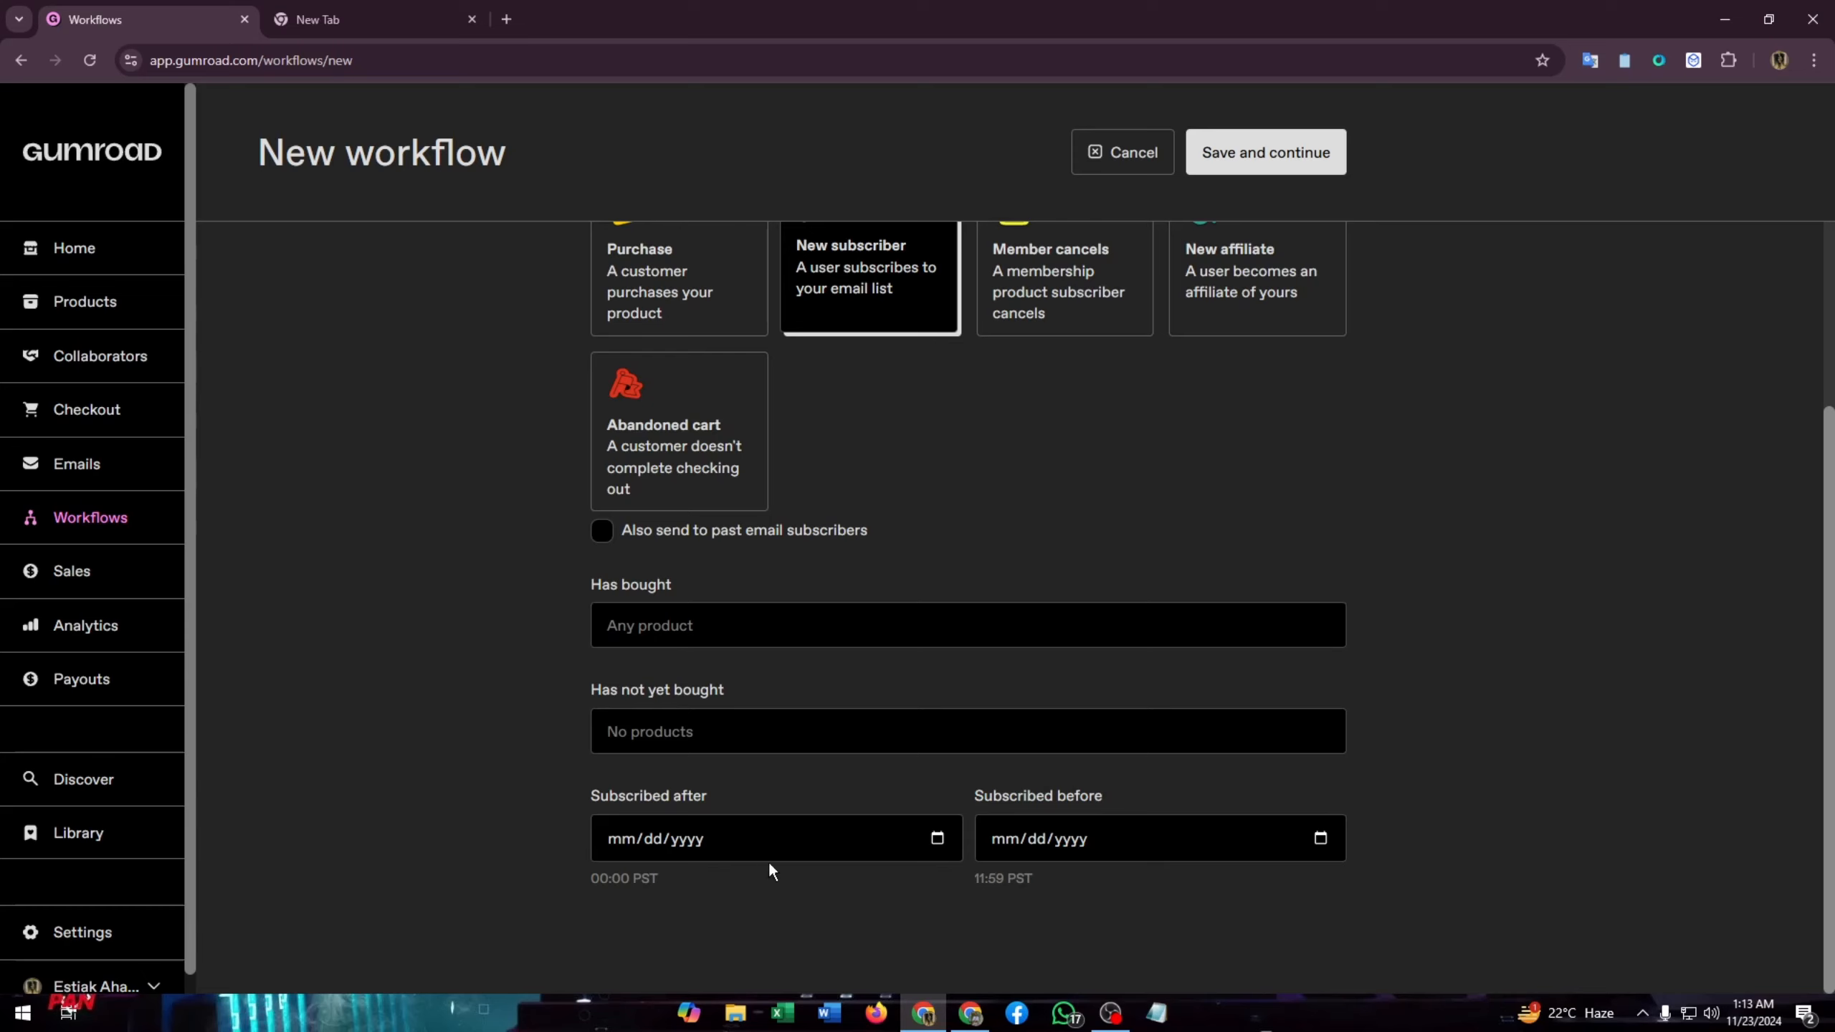
{"action": "scroll", "coordinate": [800, 668], "scroll_direction": "up", "scroll_amount": 4}
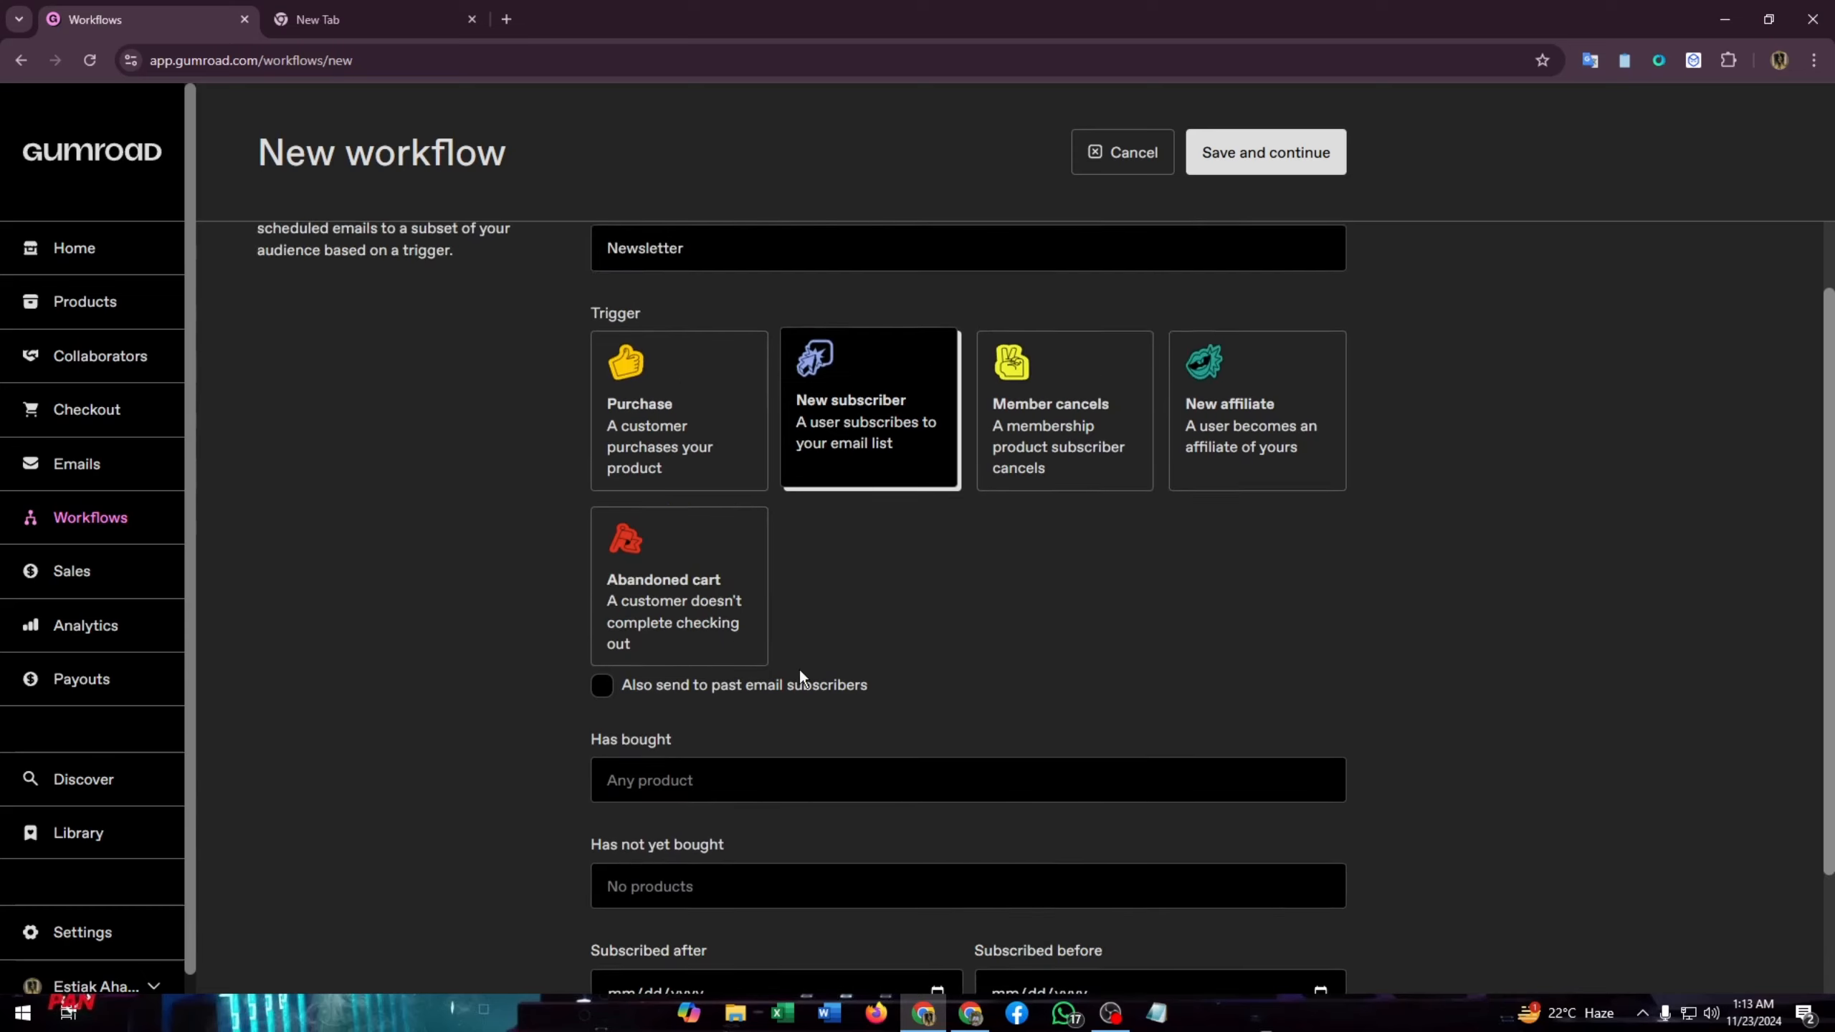
{"action": "scroll", "coordinate": [565, 780], "scroll_direction": "down", "scroll_amount": 3}
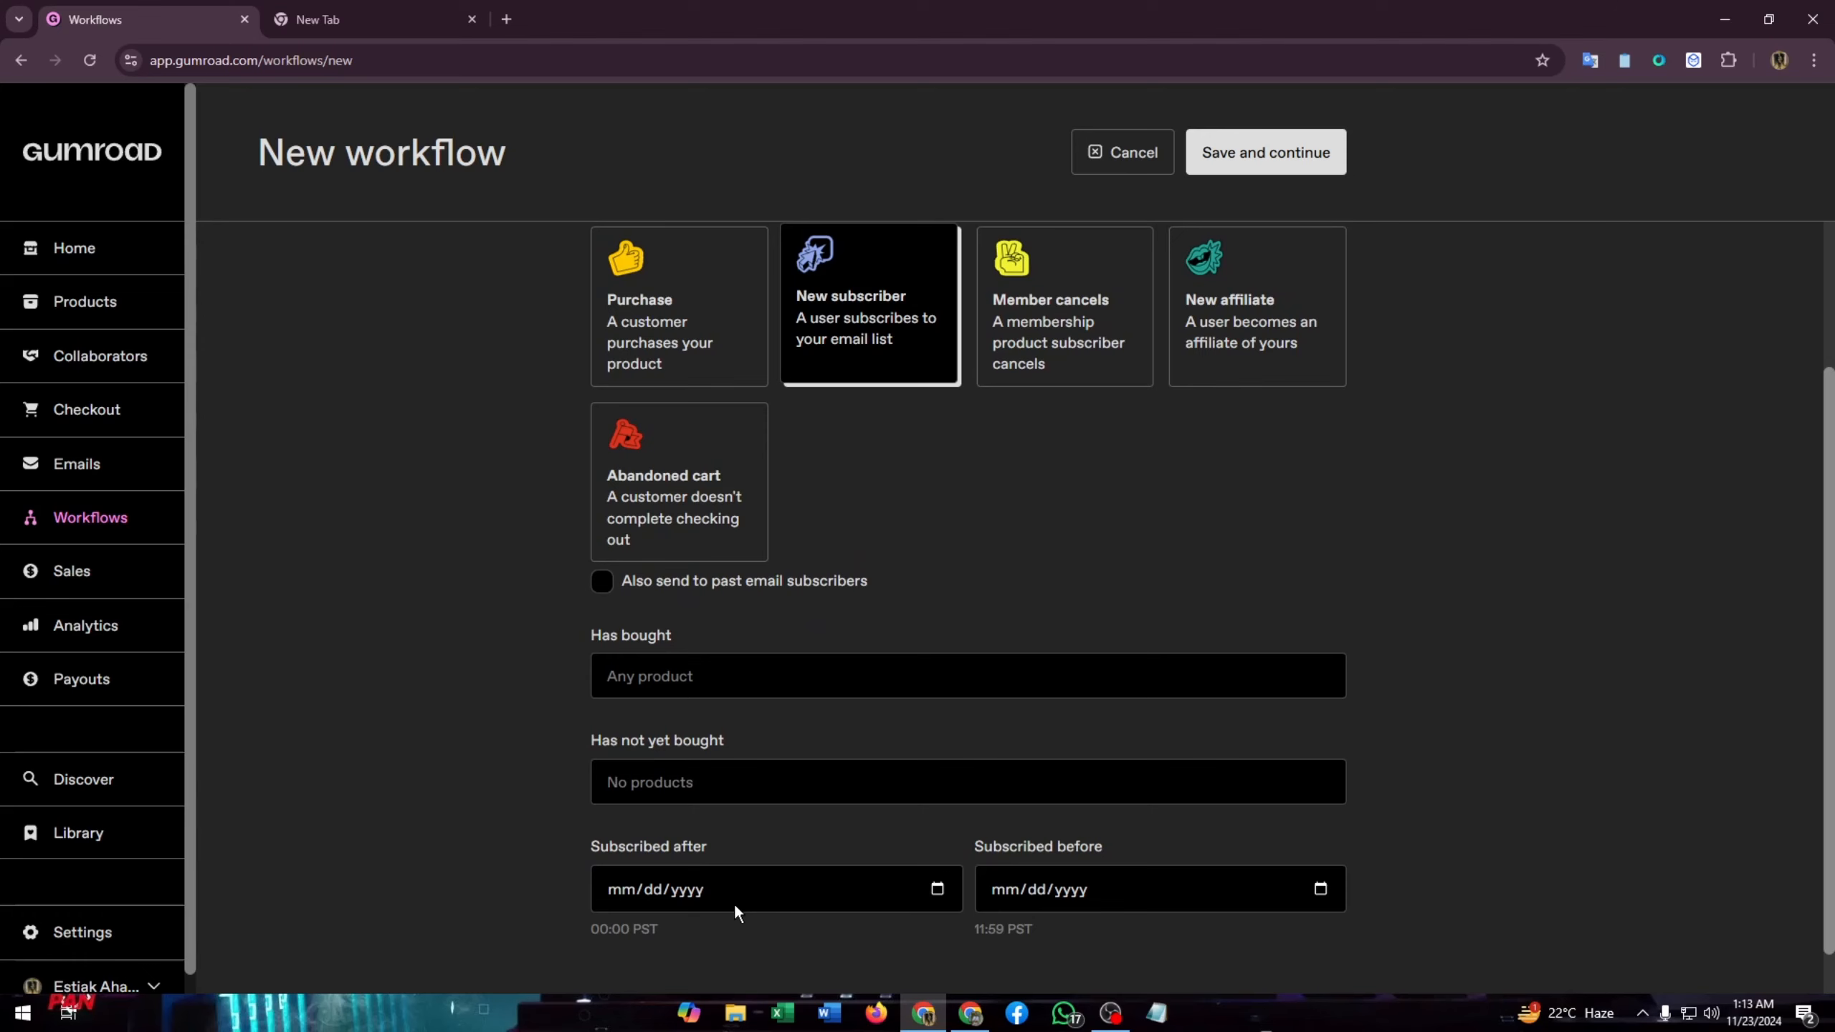
{"action": "scroll", "coordinate": [1136, 735], "scroll_direction": "up", "scroll_amount": 3}
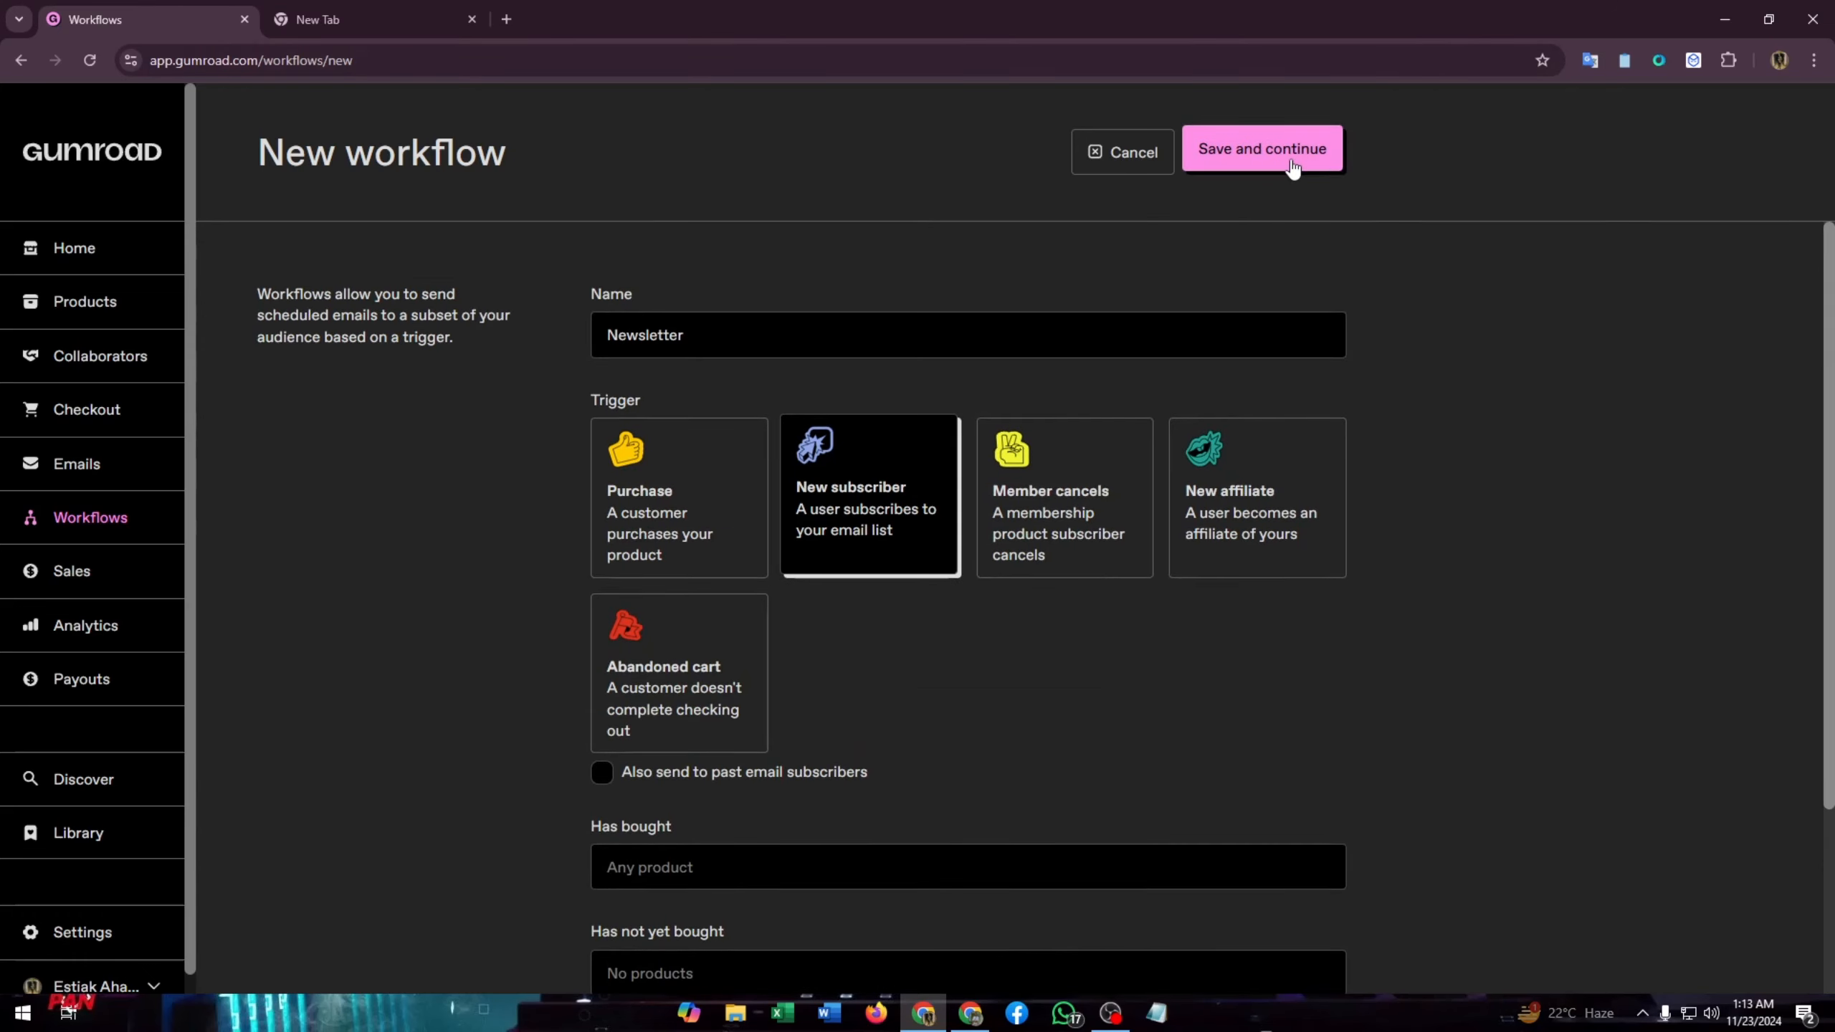
{"action": "left_click", "coordinate": [1245, 155]}
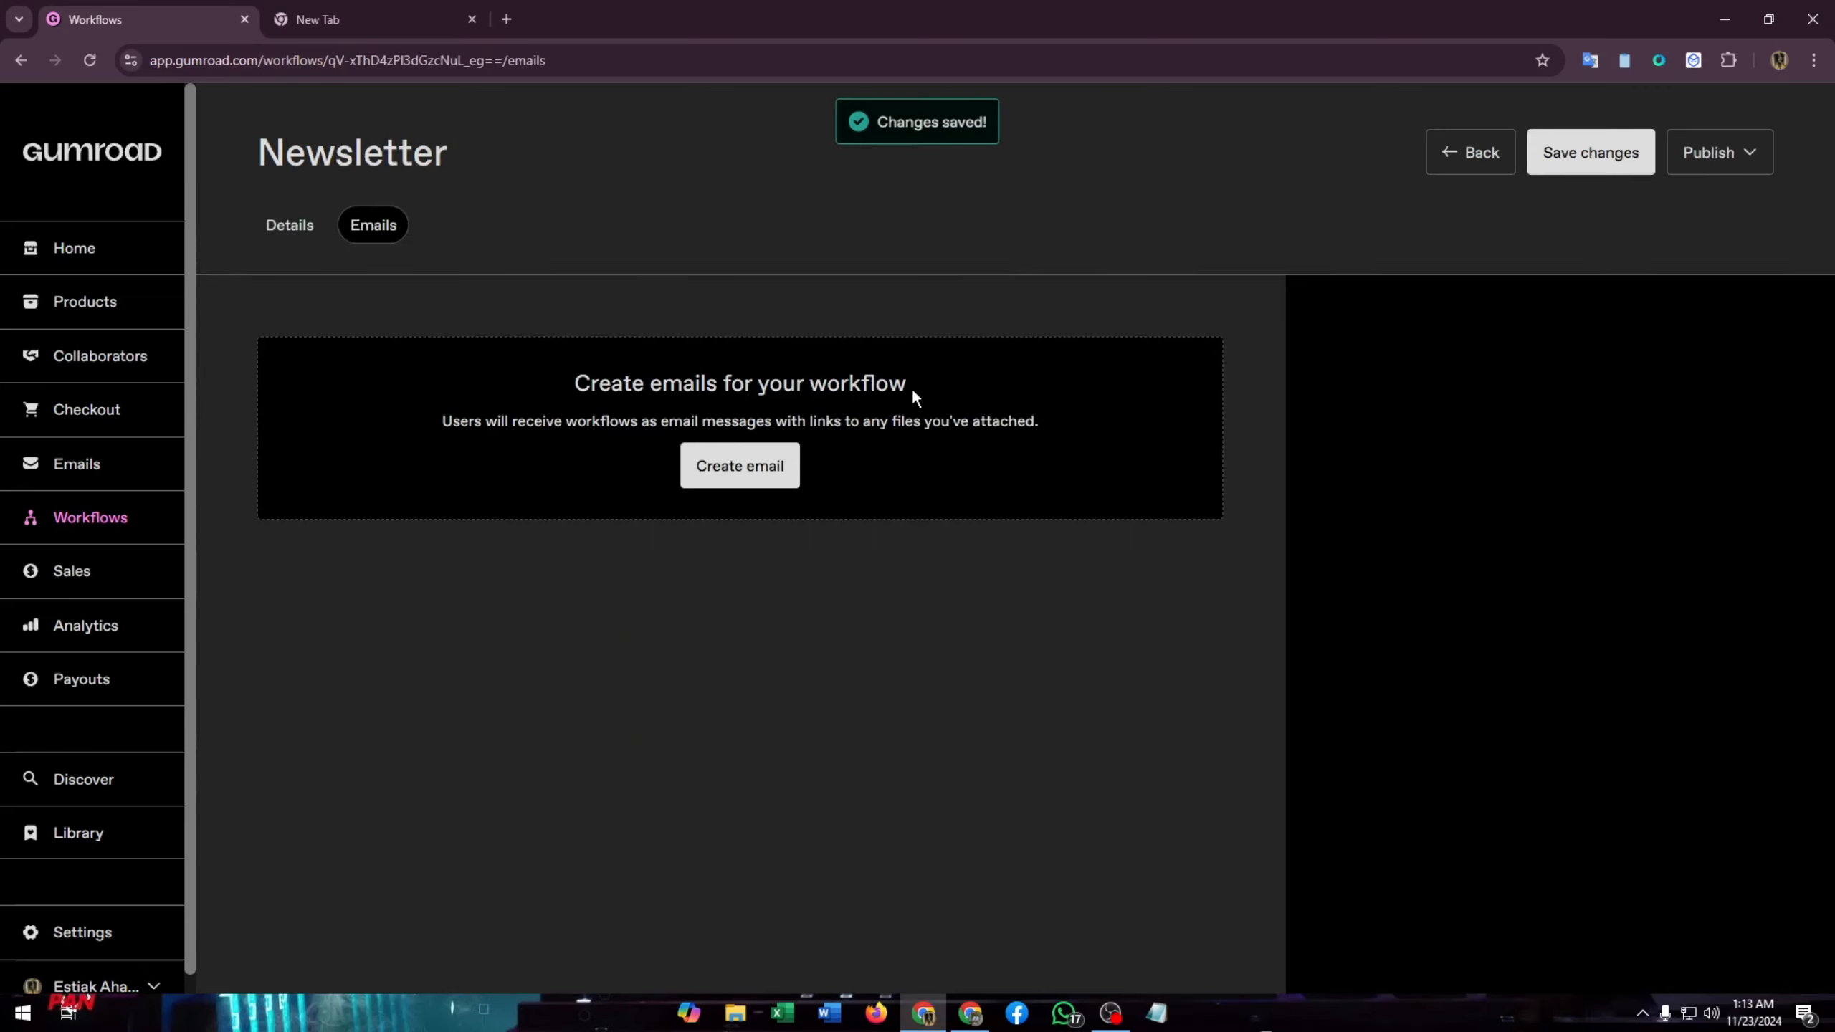
Create an email in the workflow with its delay kept at 0 hours after becoming a subscriber
{"action": "left_click", "coordinate": [749, 466]}
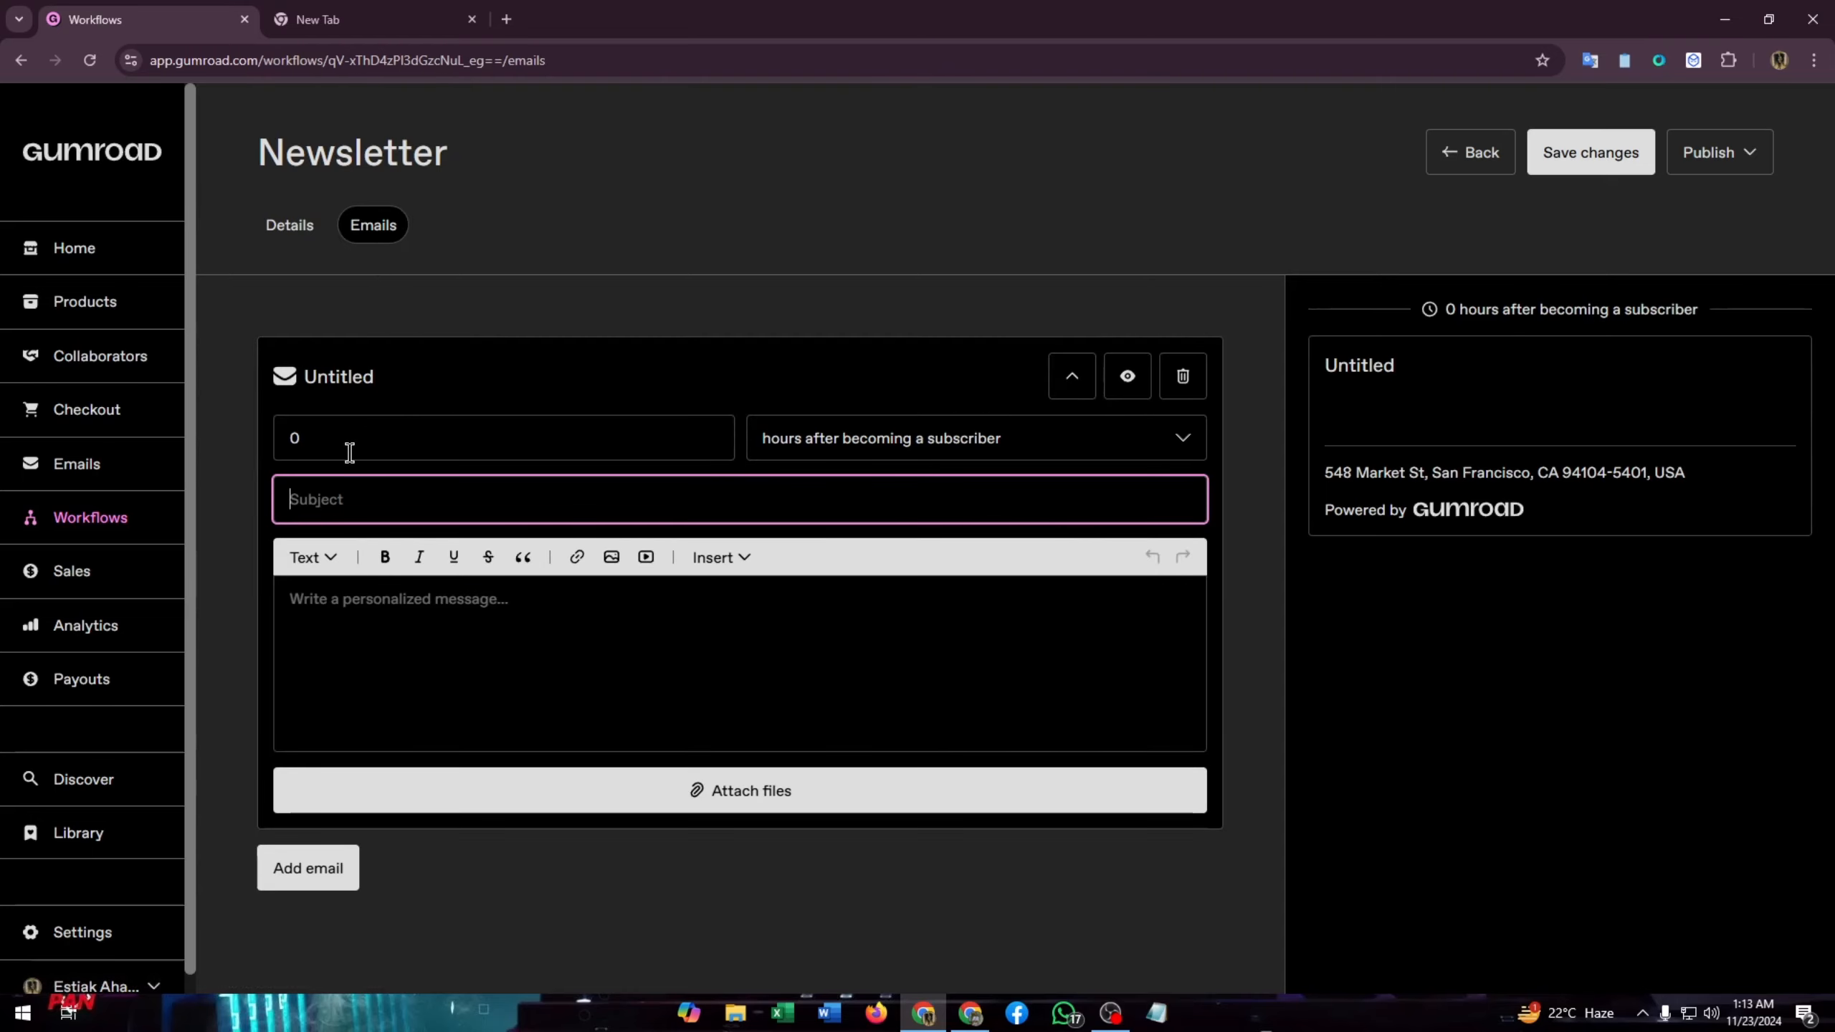
{"action": "left_click", "coordinate": [327, 439]}
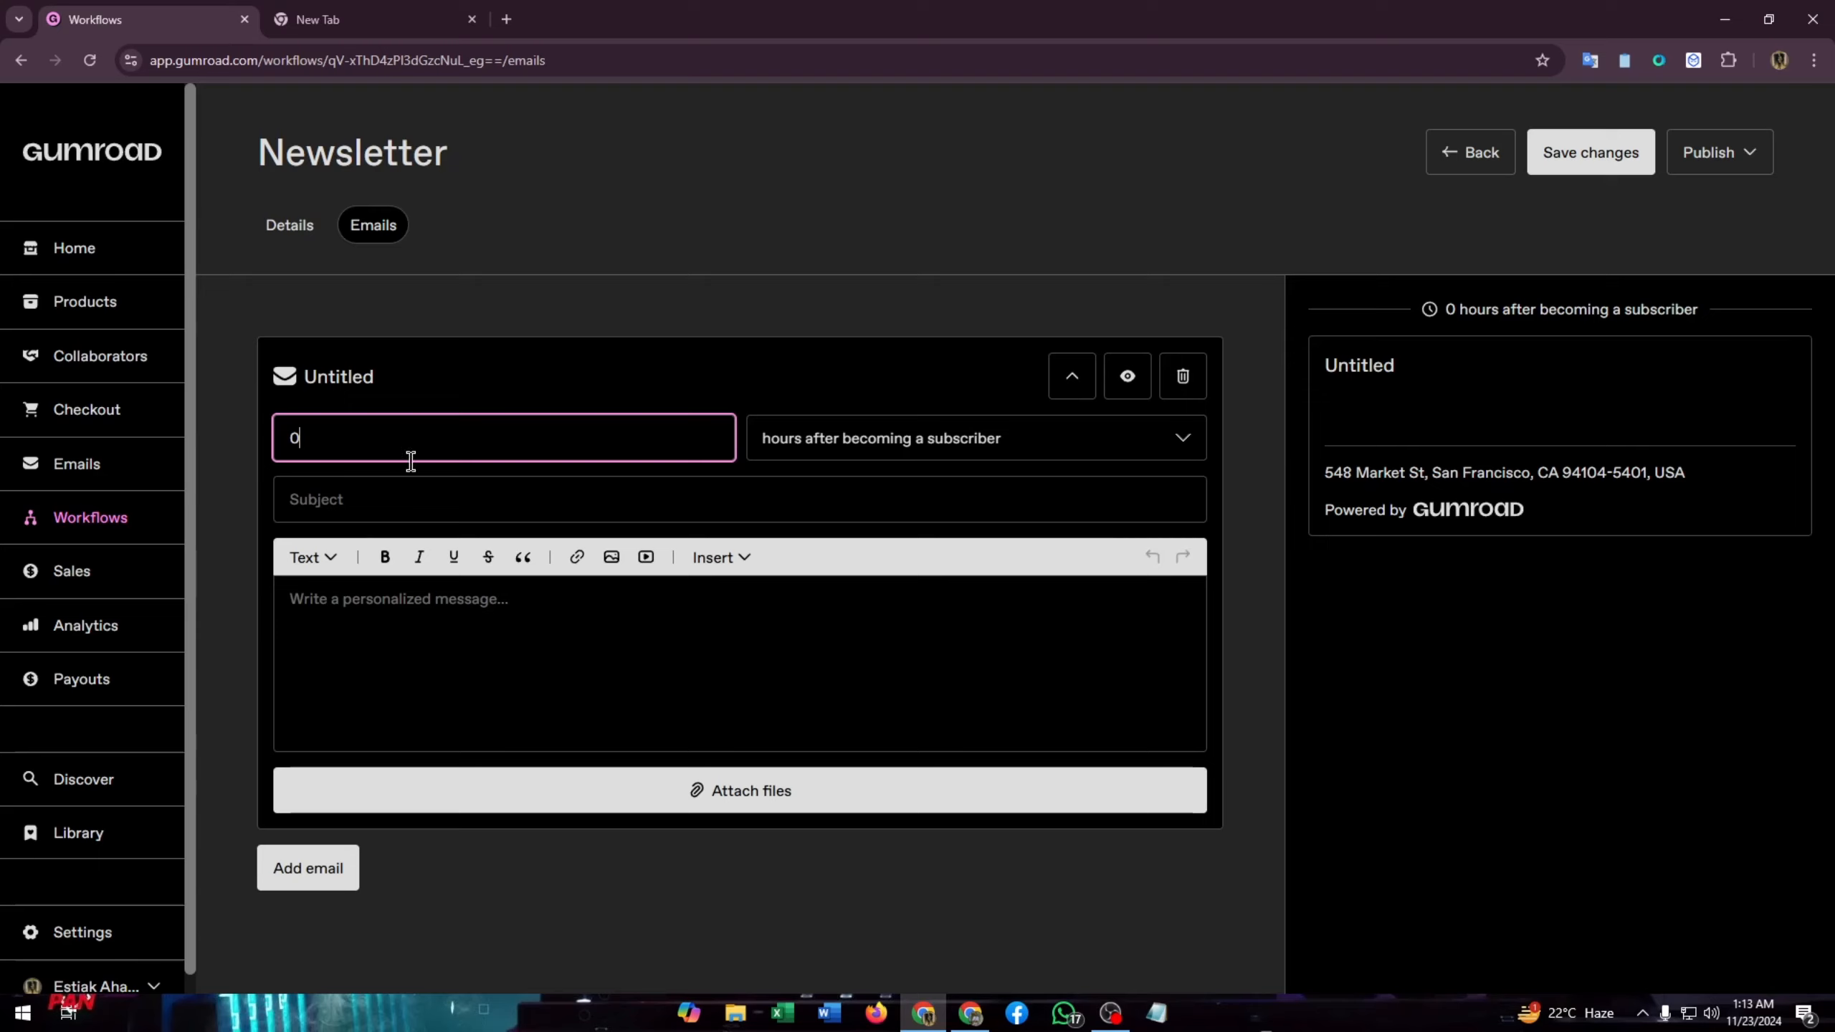
{"action": "left_click_drag", "start_coordinate": [381, 428], "coordinate": [245, 439]}
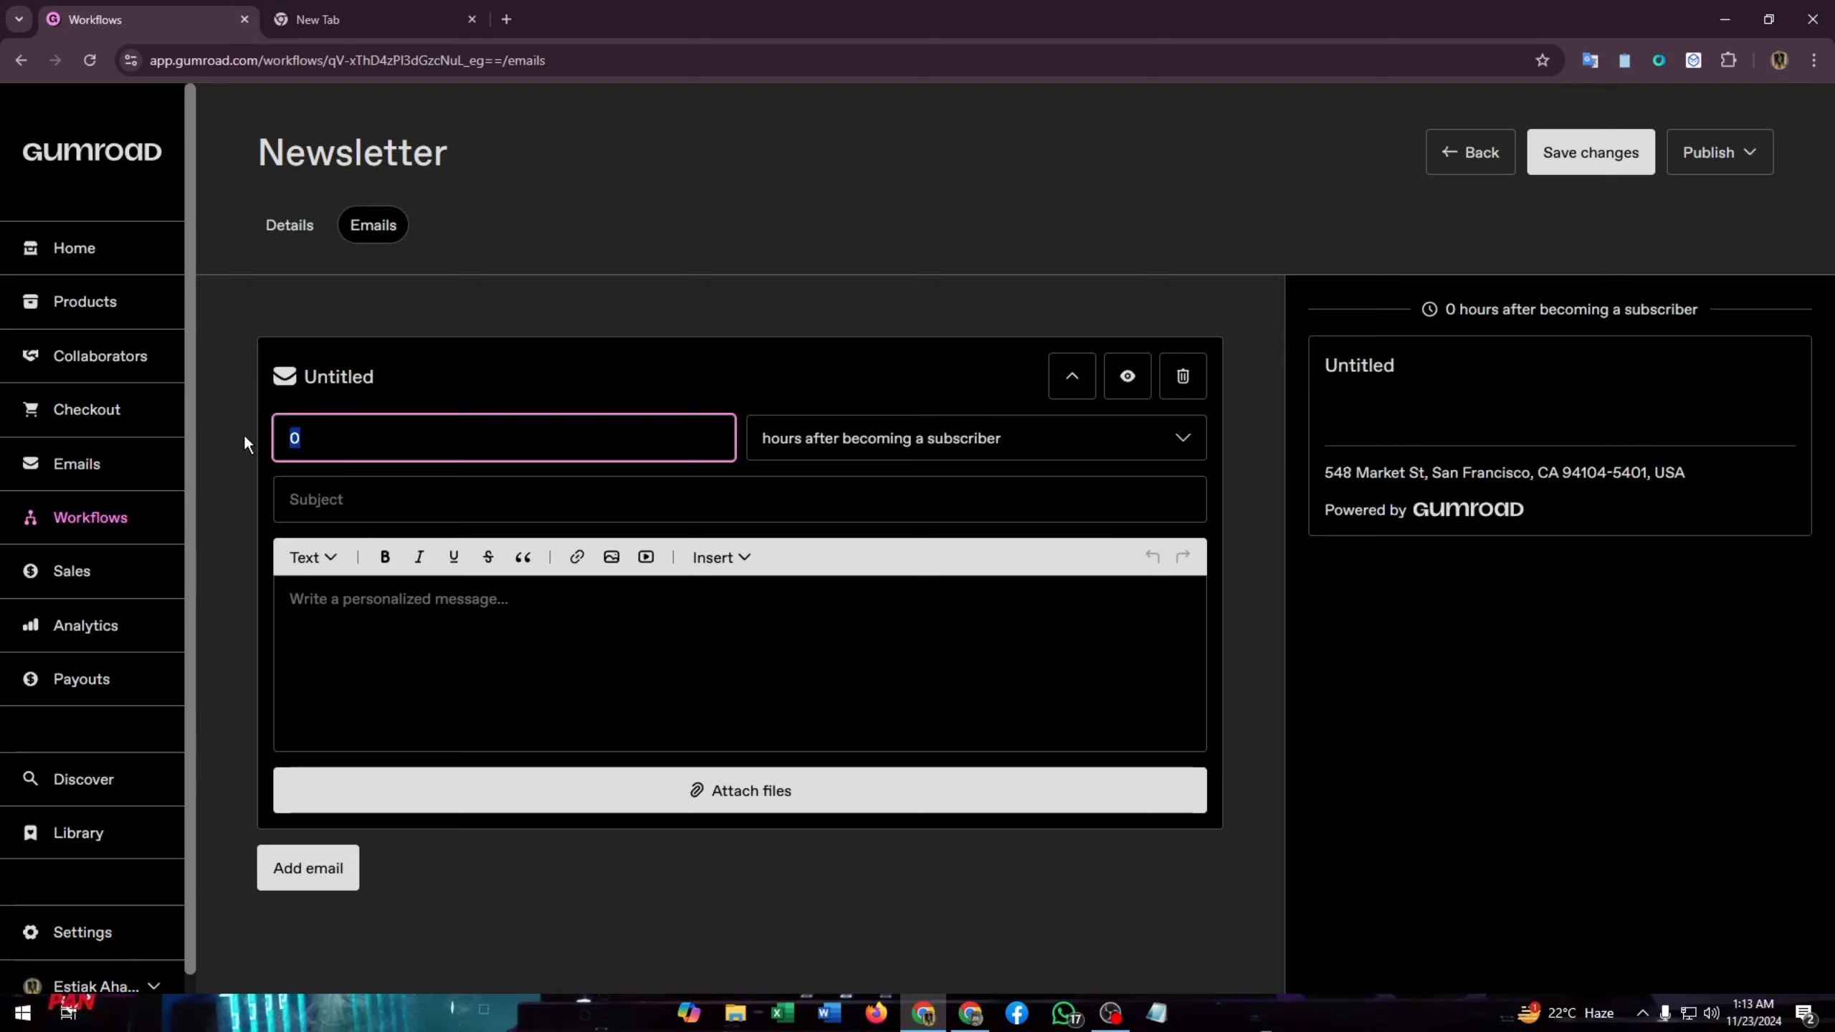
{"action": "left_click", "coordinate": [383, 432]}
{"action": "left_click", "coordinate": [330, 496]}
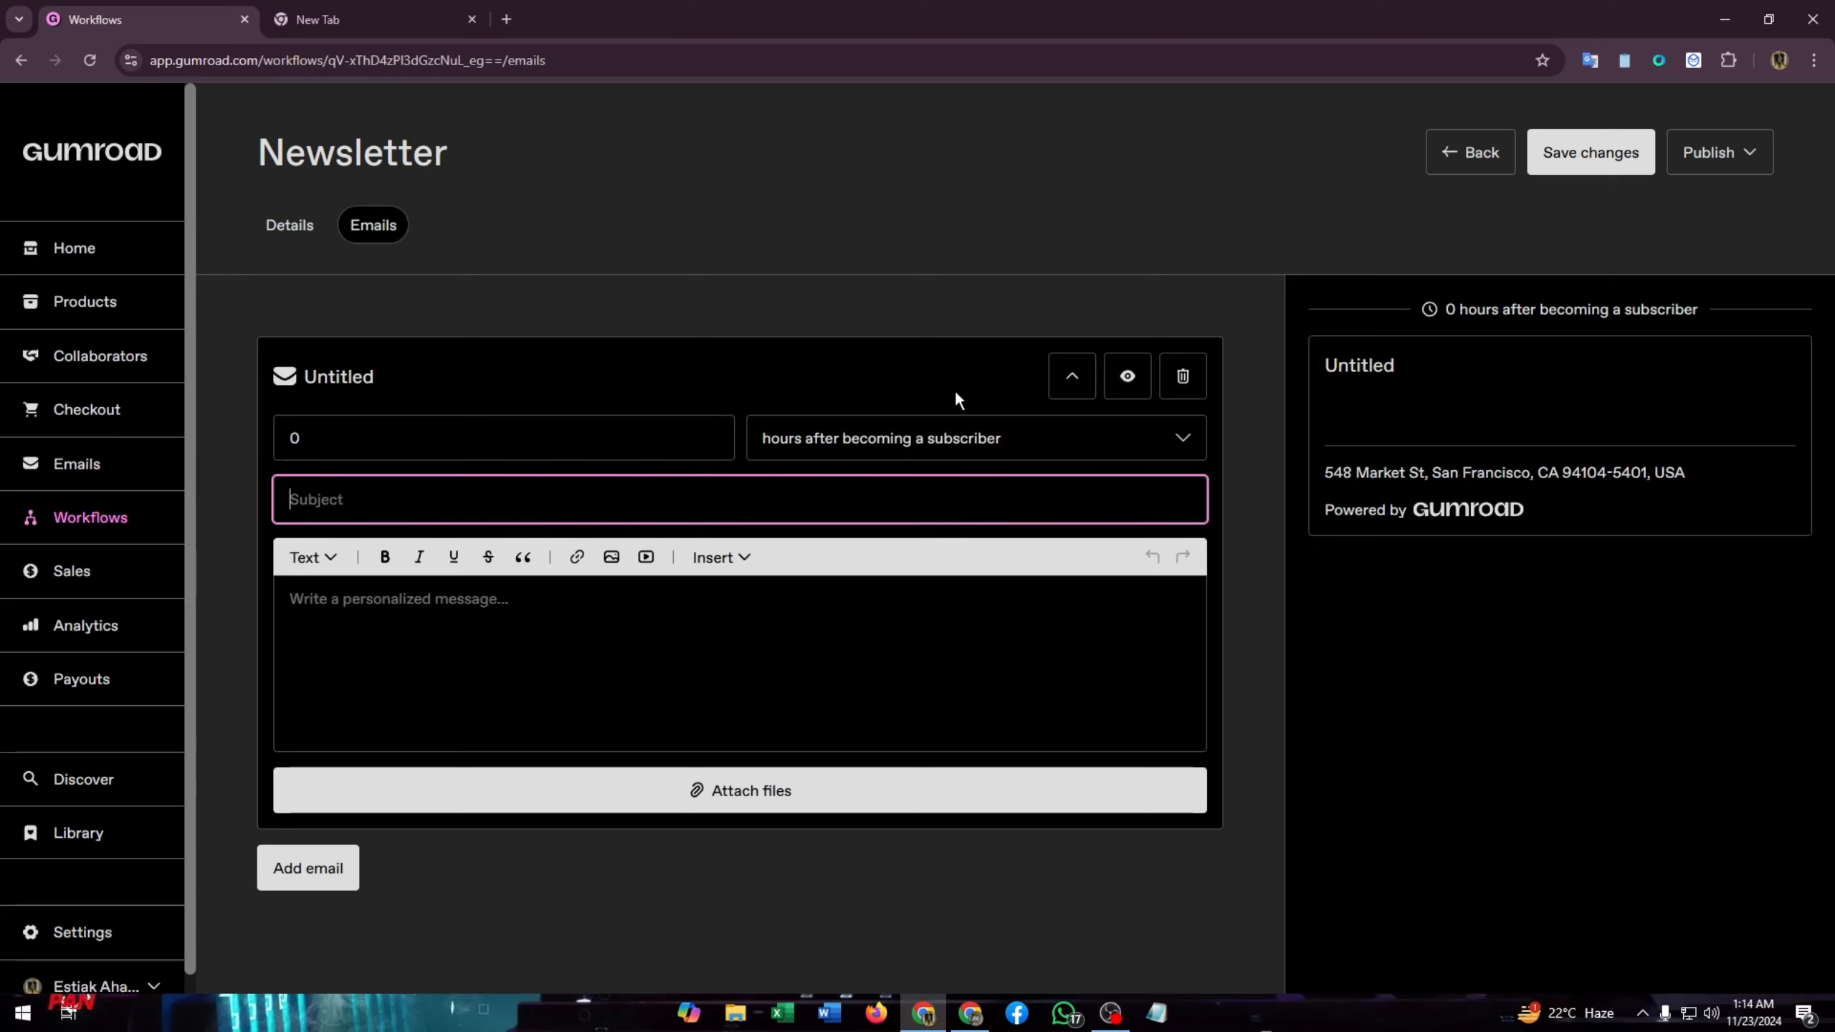
{"action": "left_click", "coordinate": [906, 442]}
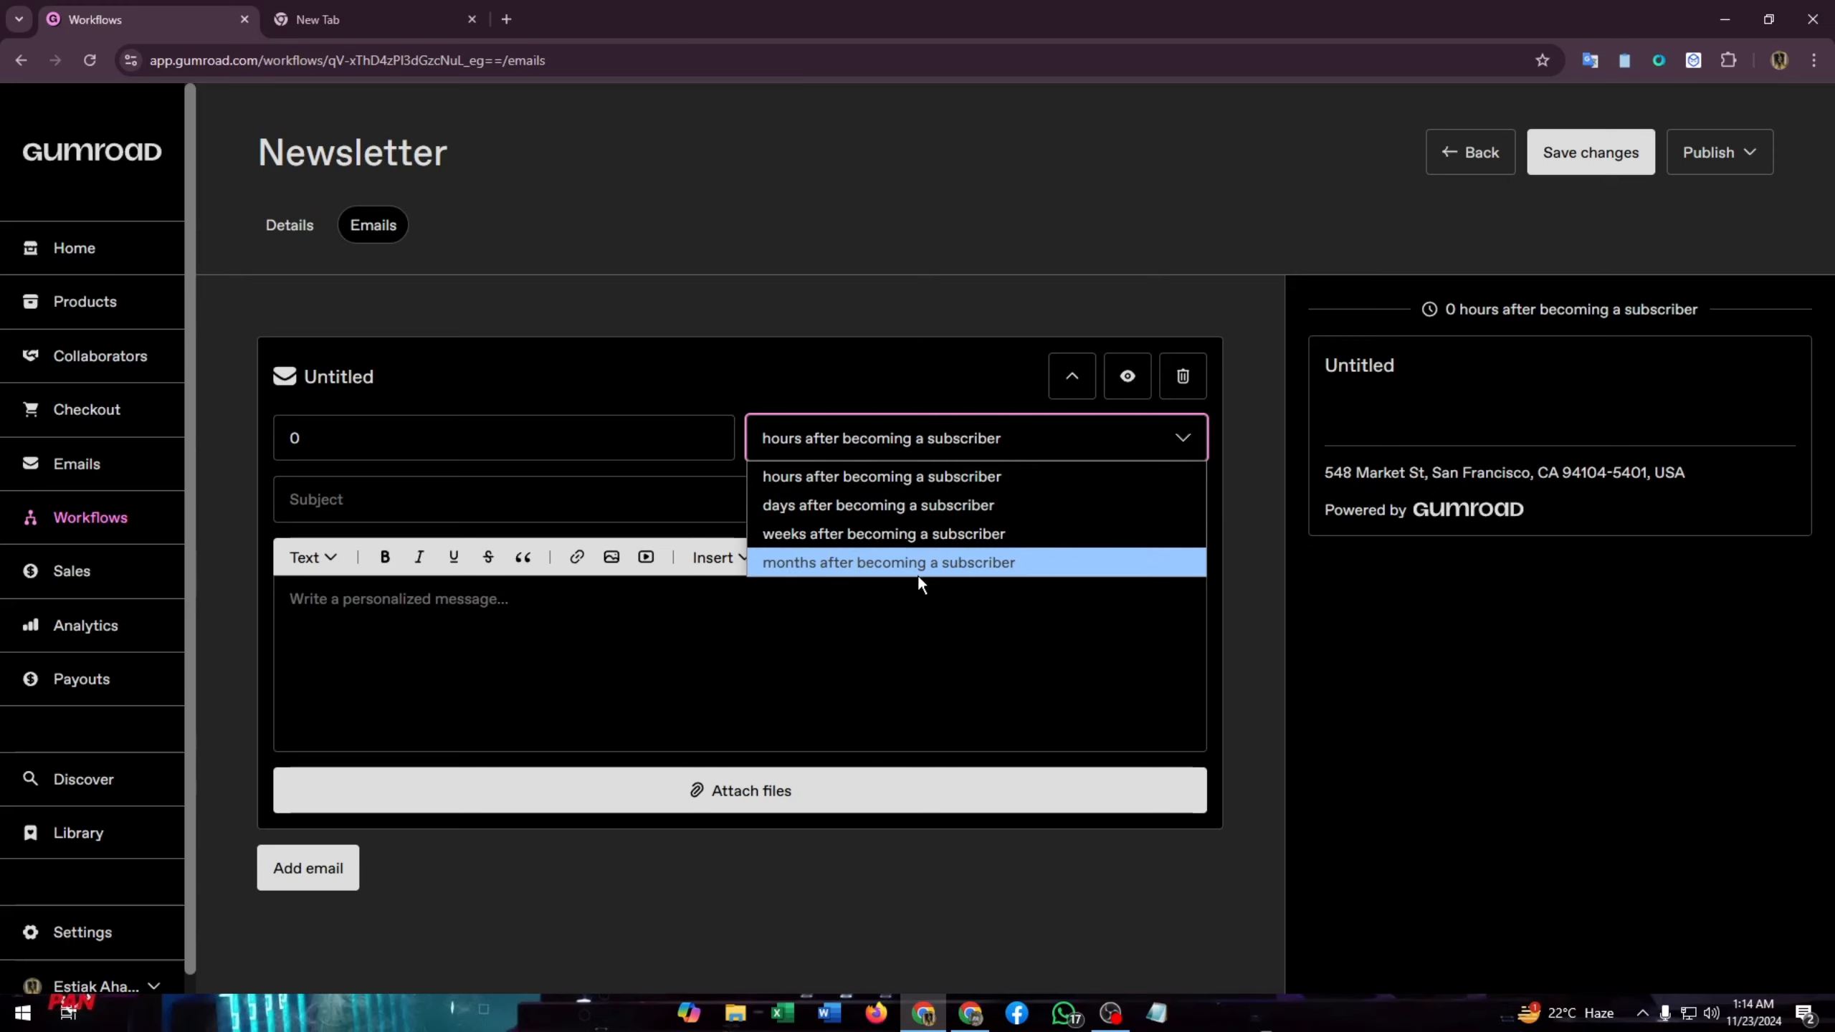
{"action": "left_click", "coordinate": [849, 488]}
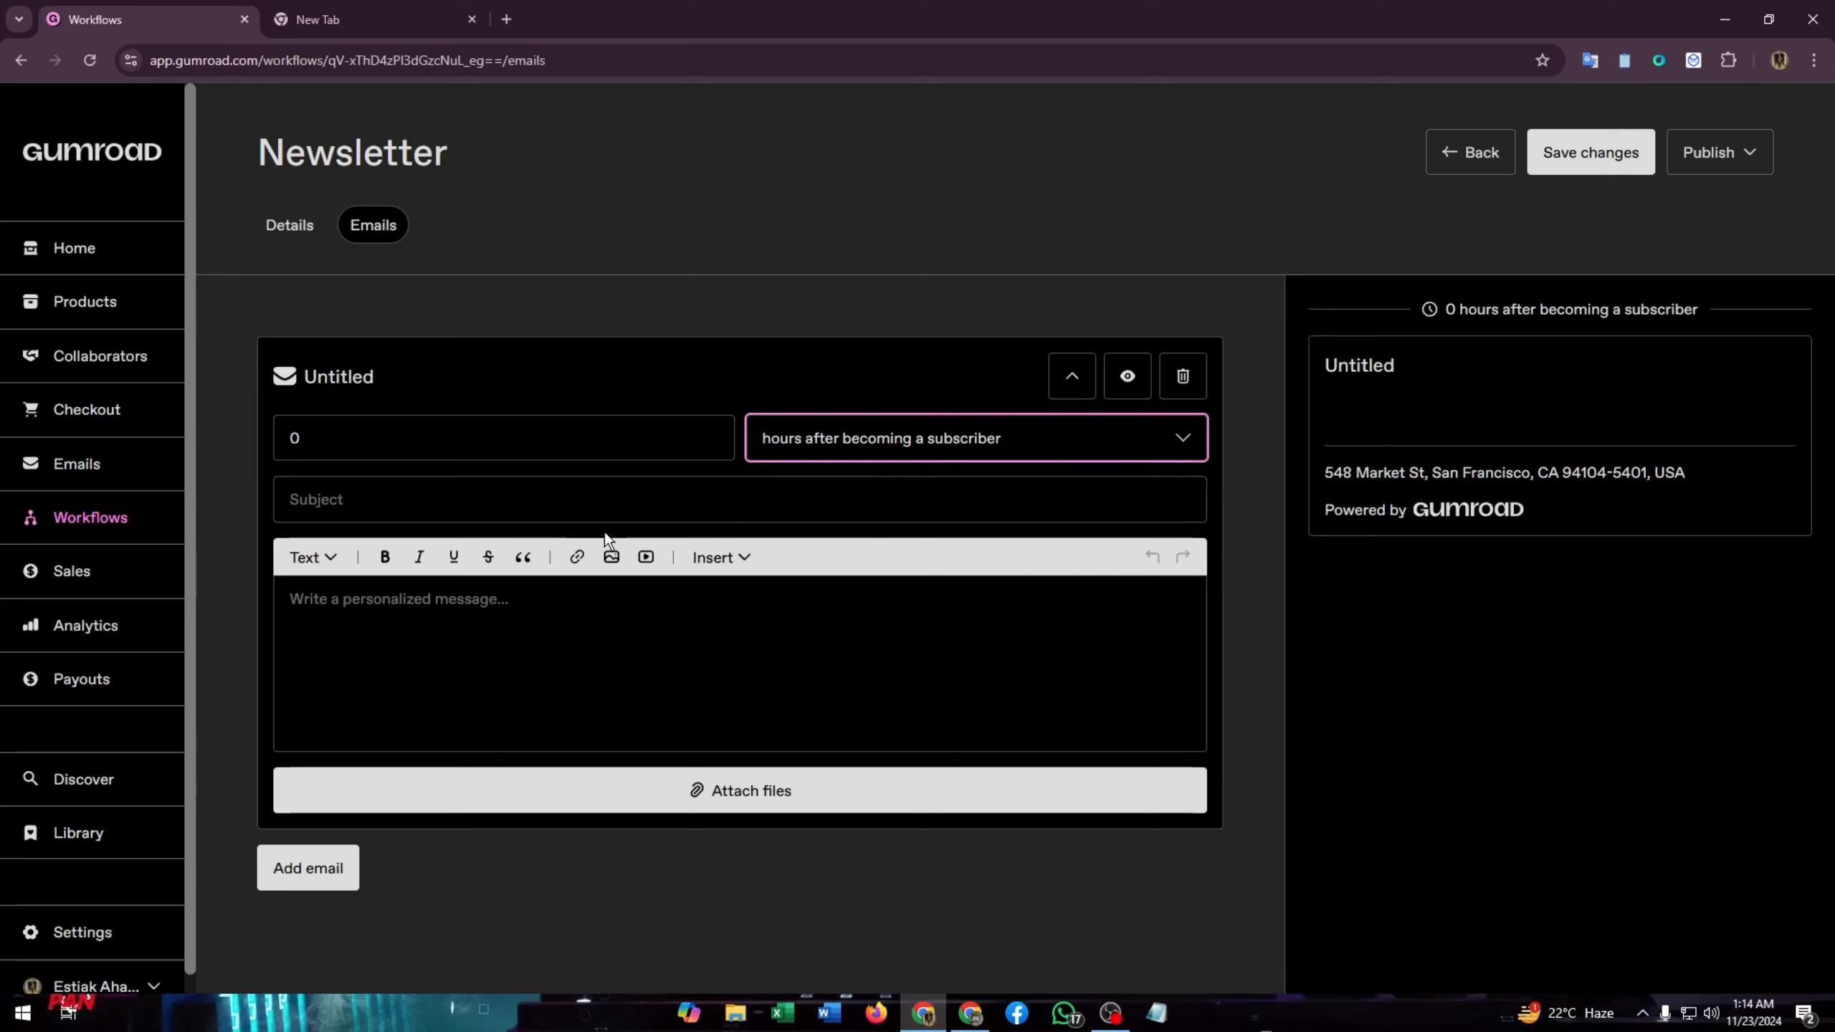
Enter "Today's Tech" as the email's subject
{"action": "left_click", "coordinate": [398, 498]}
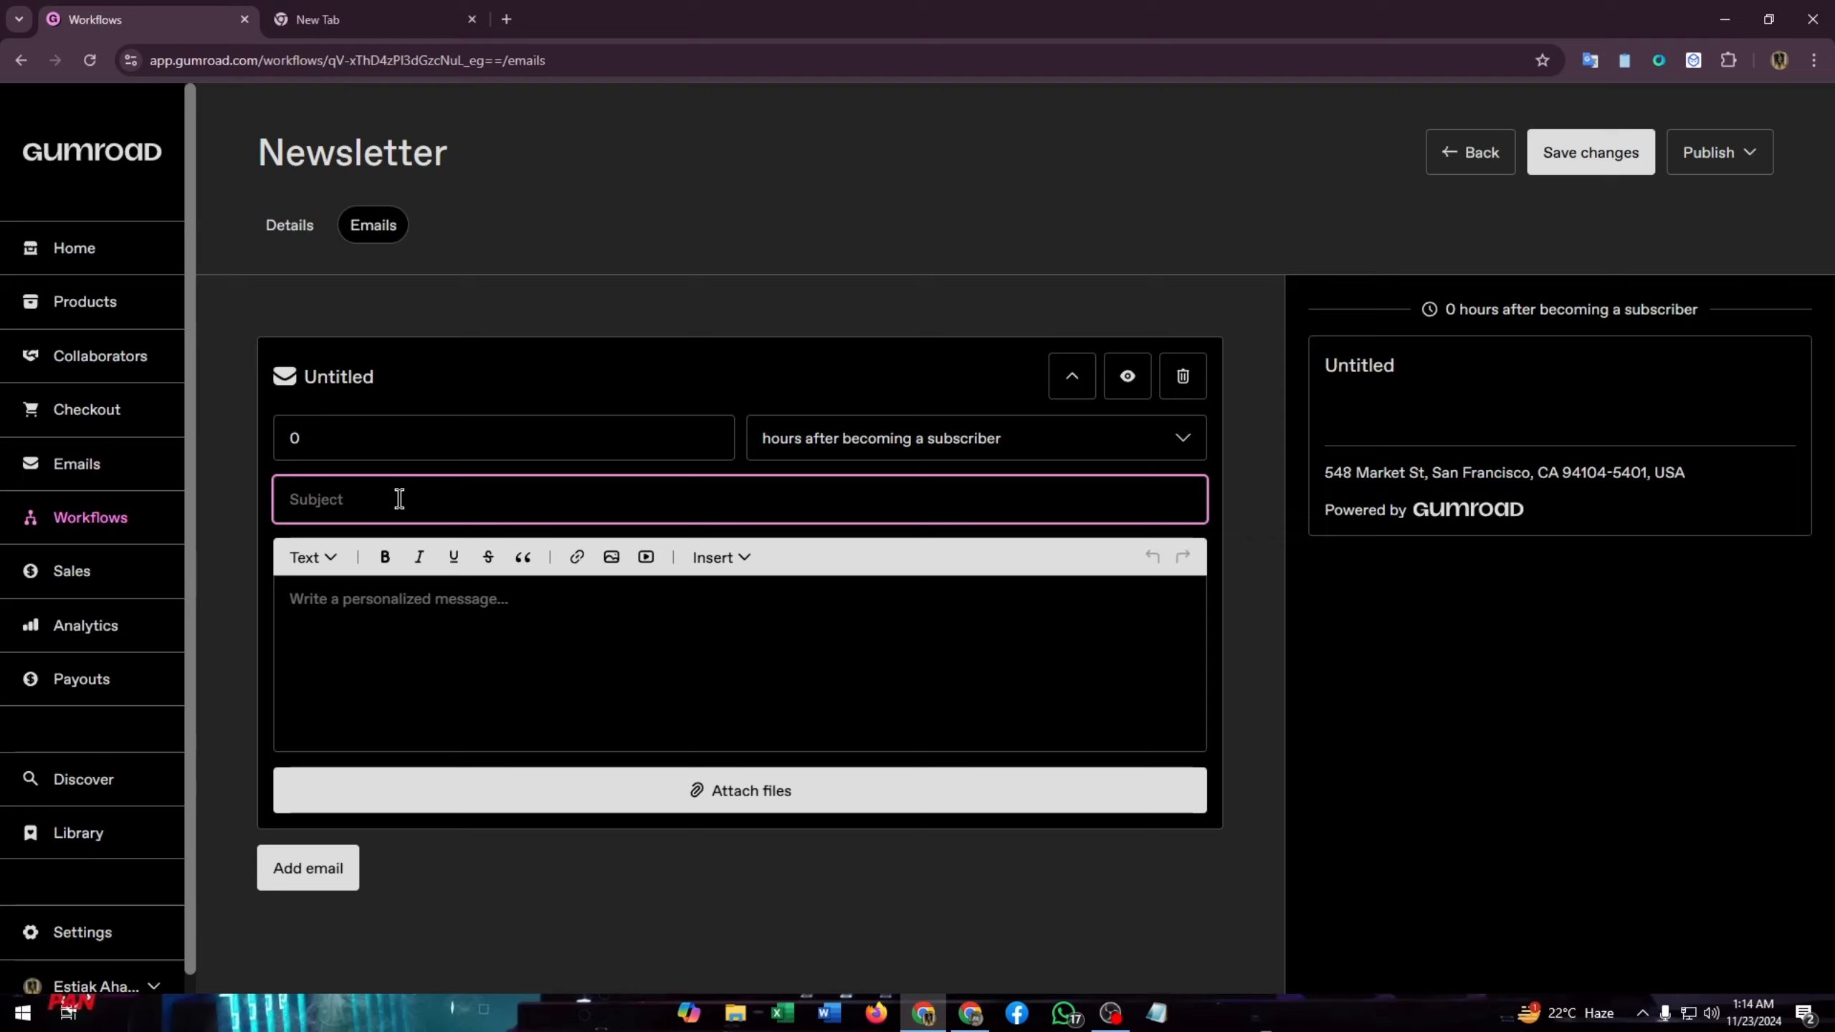
{"action": "type", "text": "Today"}
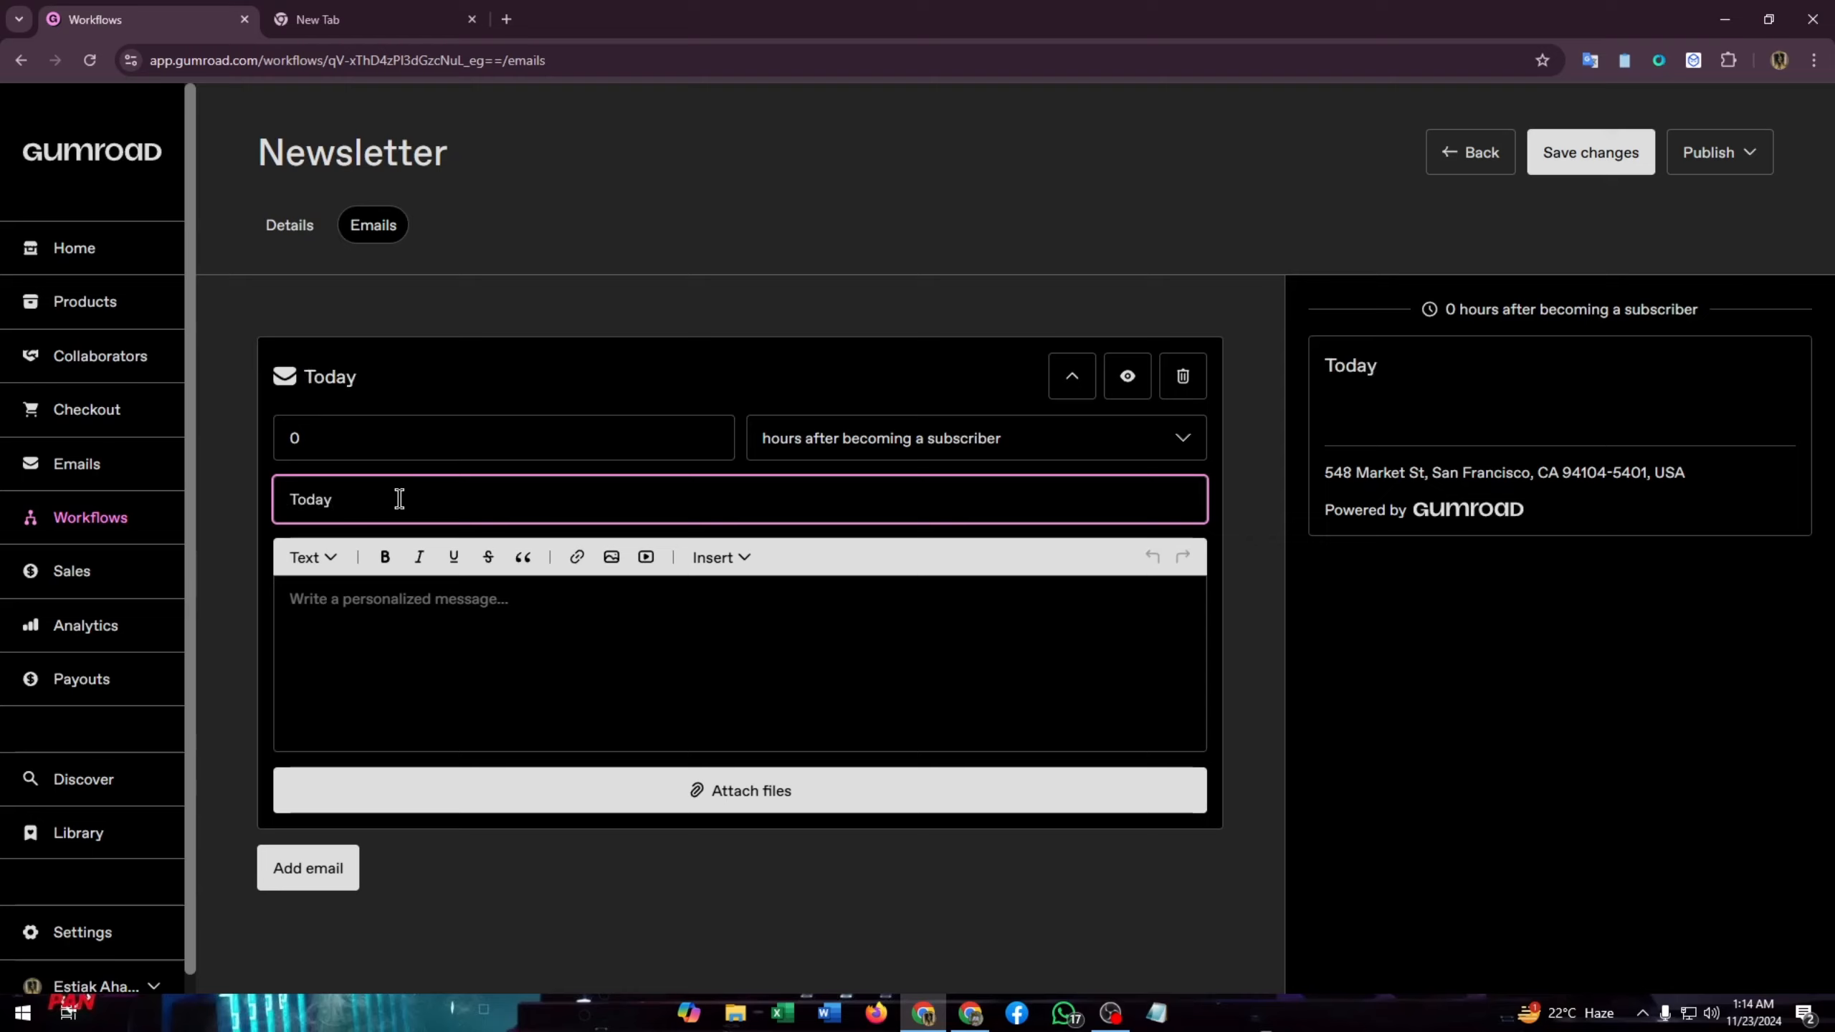
{"action": "type", "text": "s"}
{"action": "key", "text": "BackSpace"}
{"action": "type", "text": "'s Tech"}
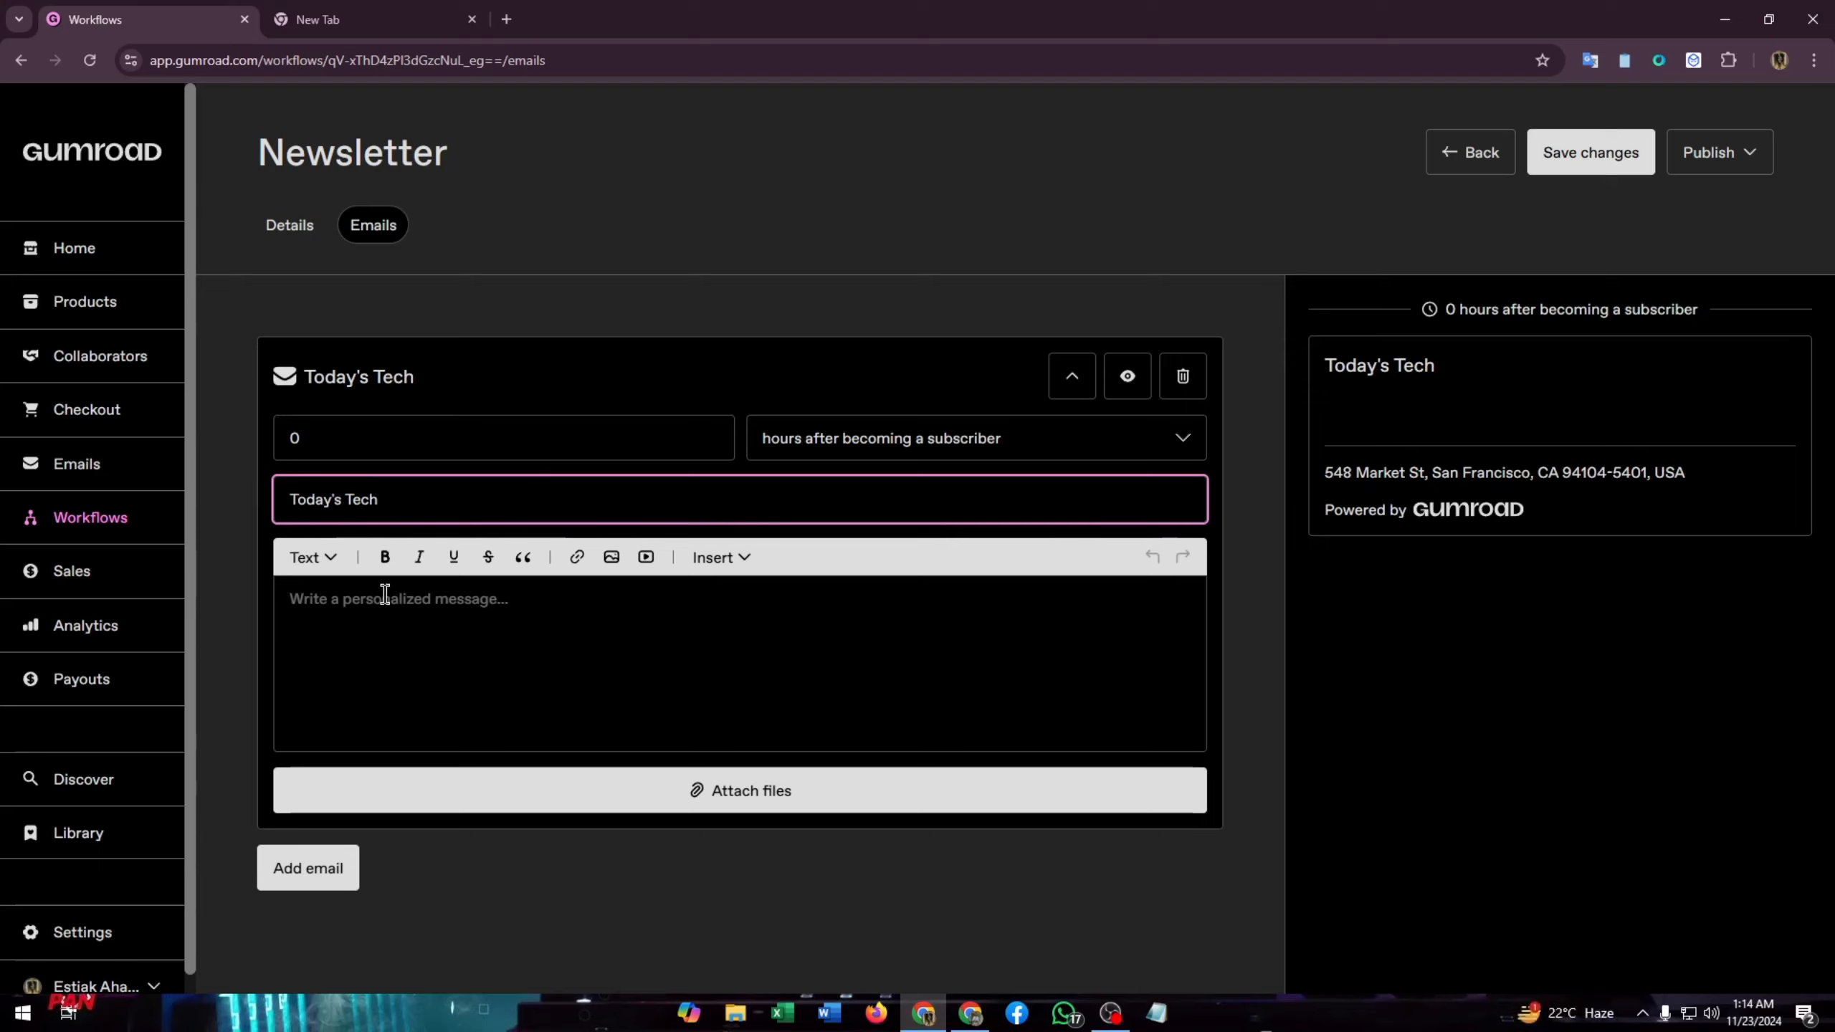
Write the email message "Welcome to today's tech world!"
{"action": "left_click", "coordinate": [393, 616]}
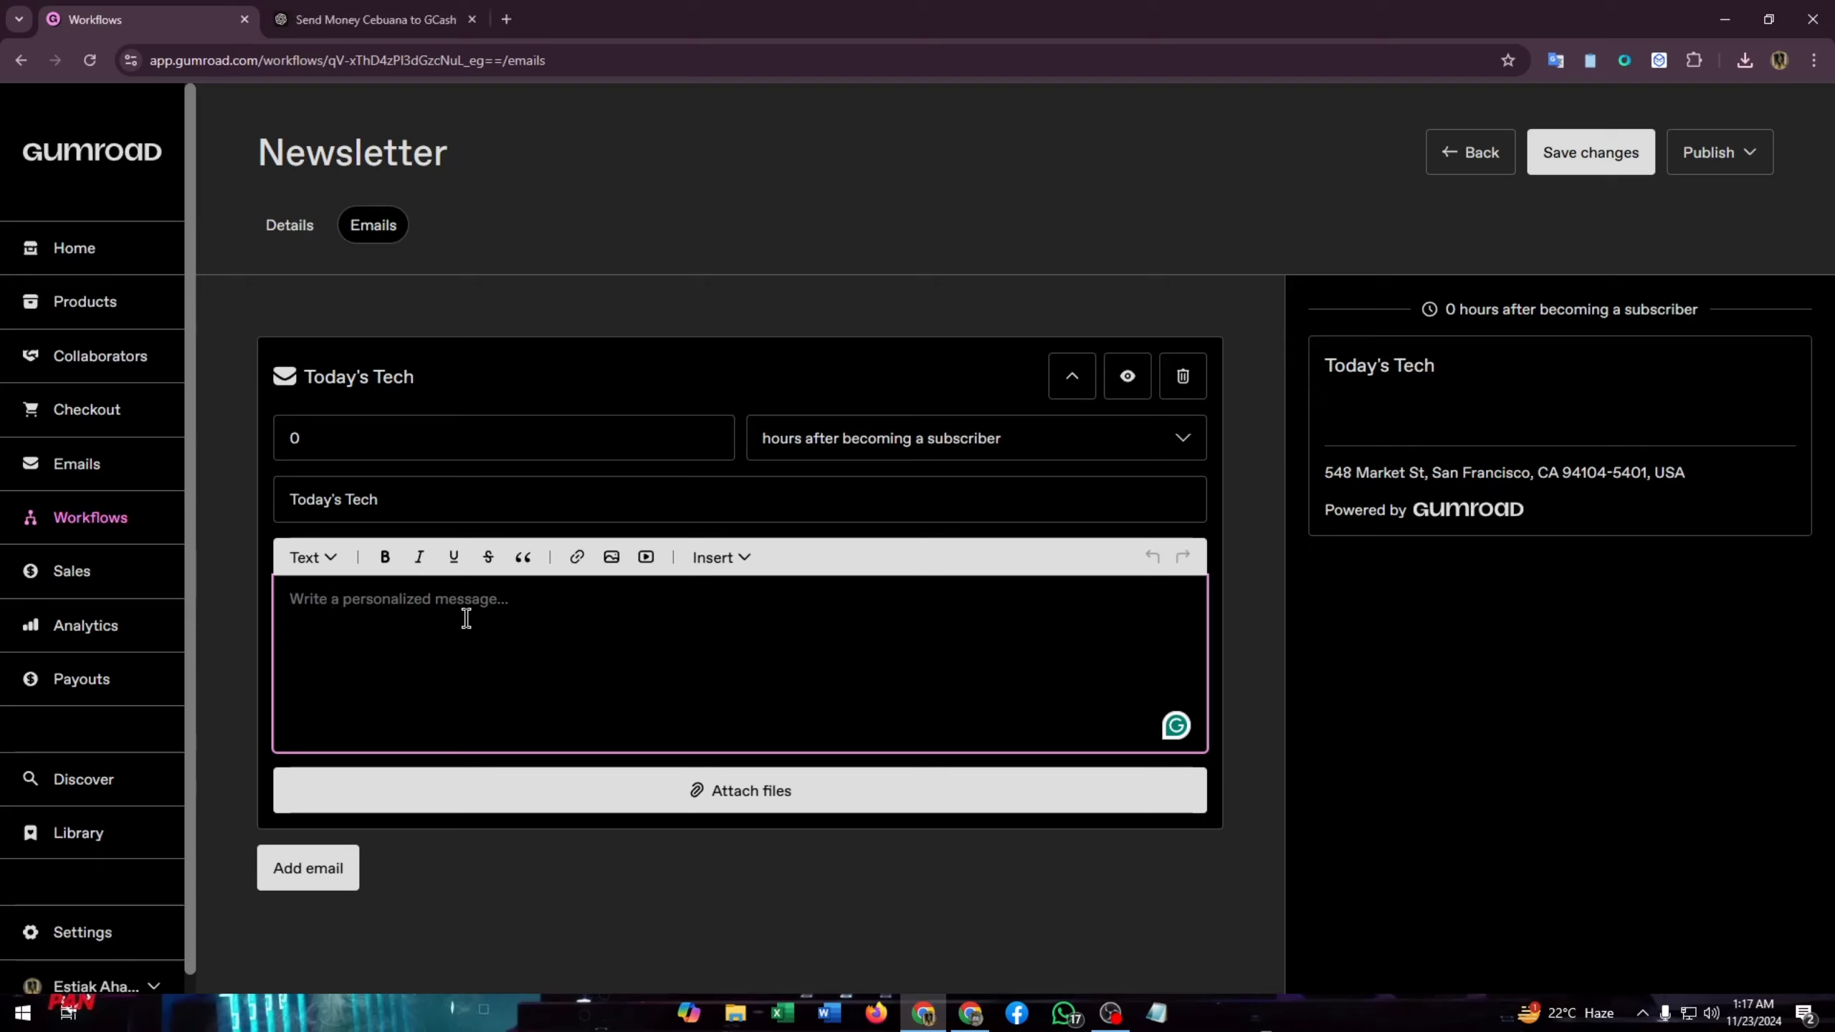
{"action": "type", "text": "We"}
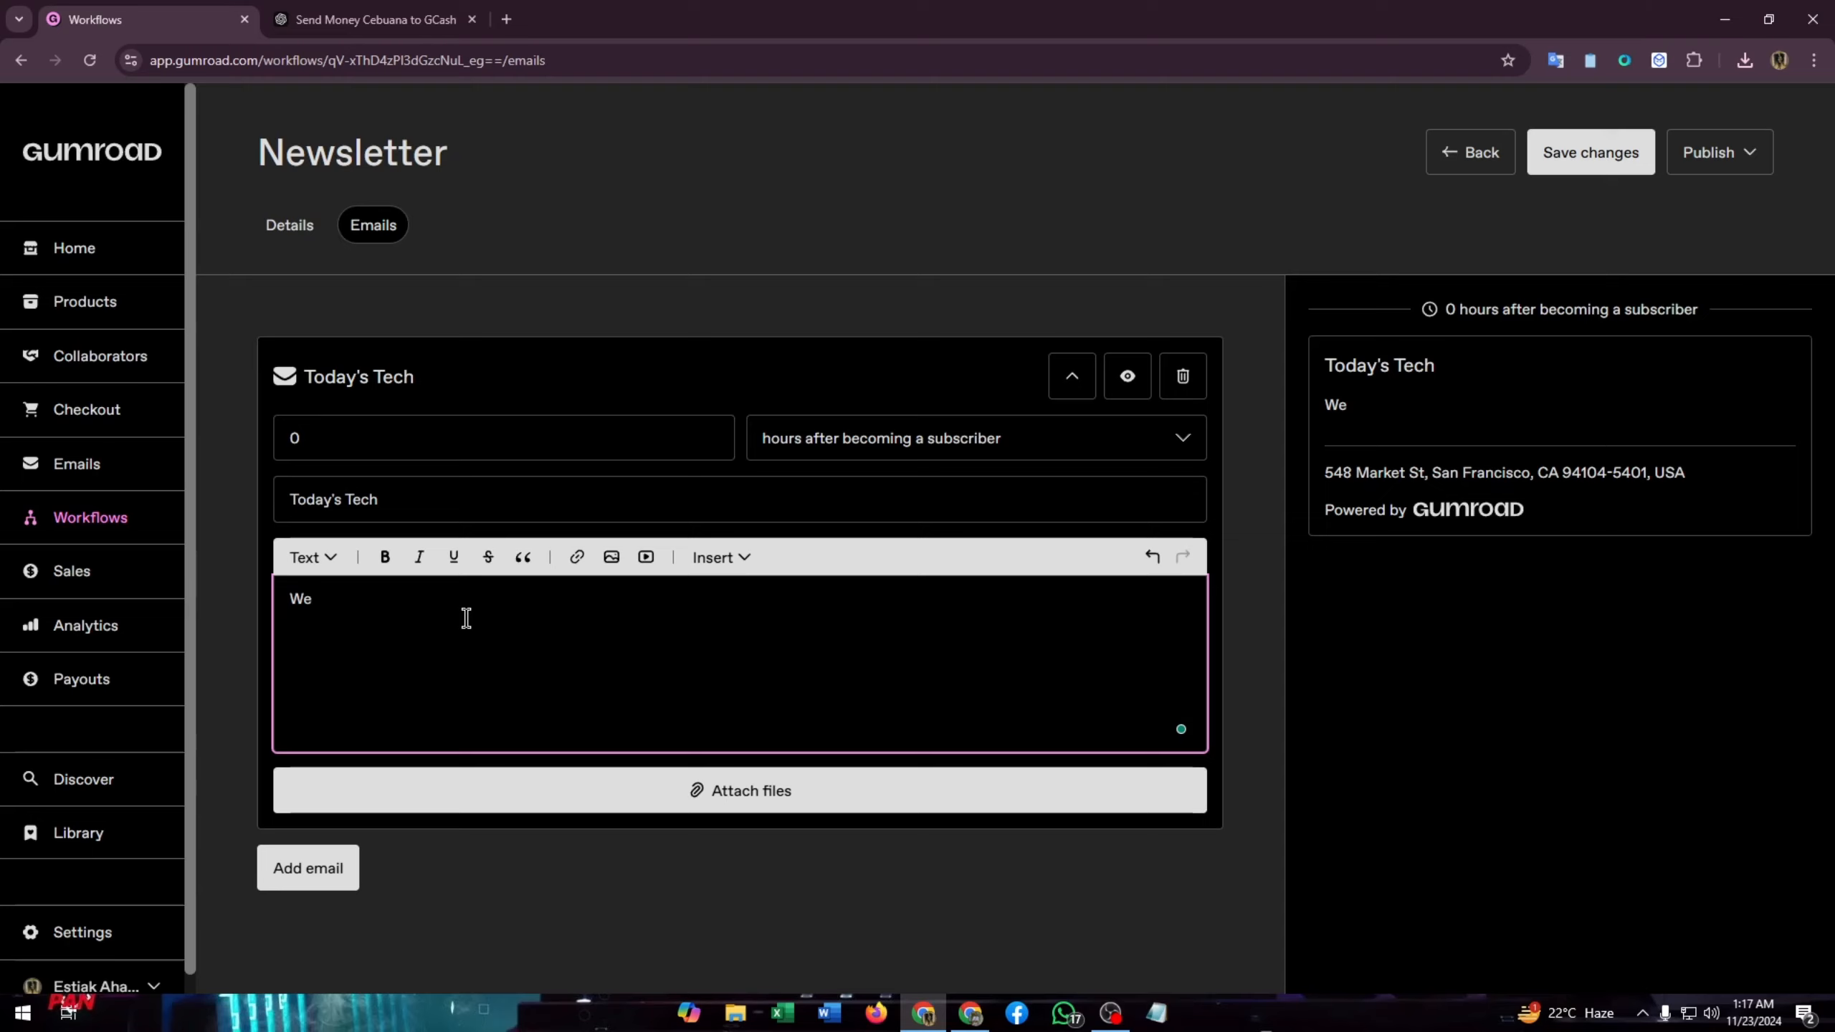
{"action": "type", "text": "lcome "}
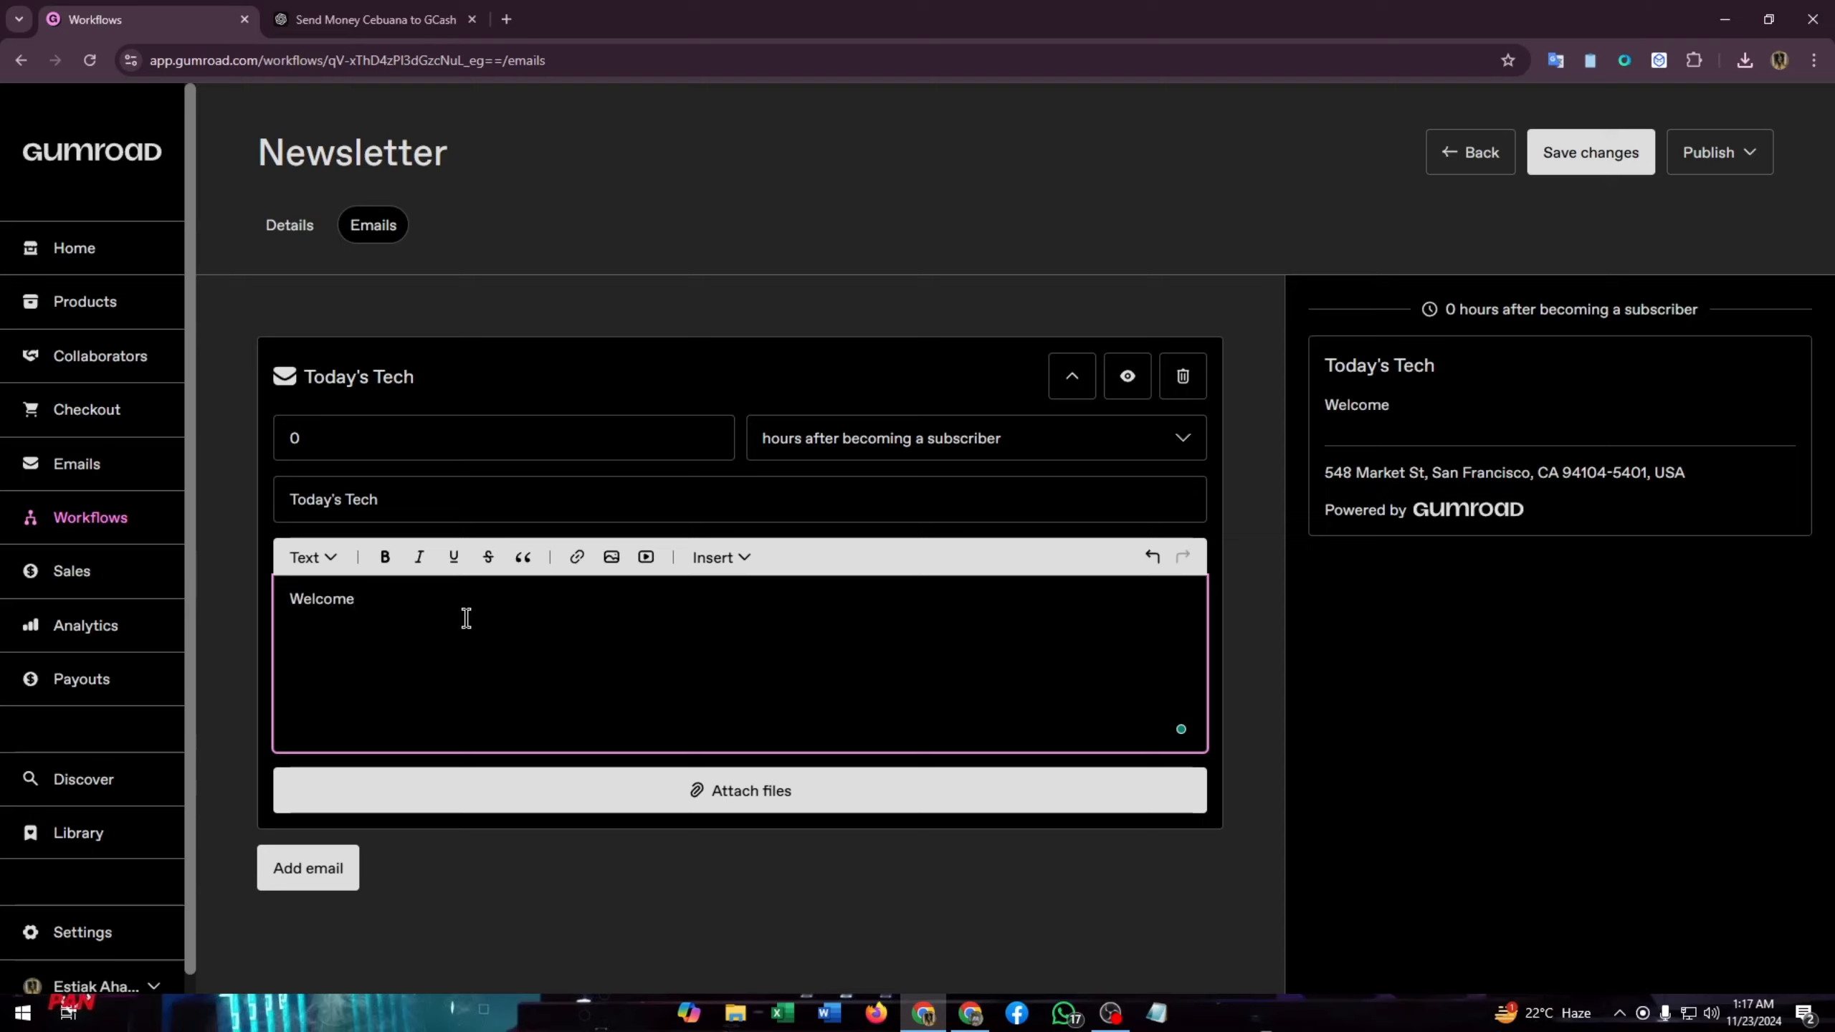
{"action": "type", "text": "to today"}
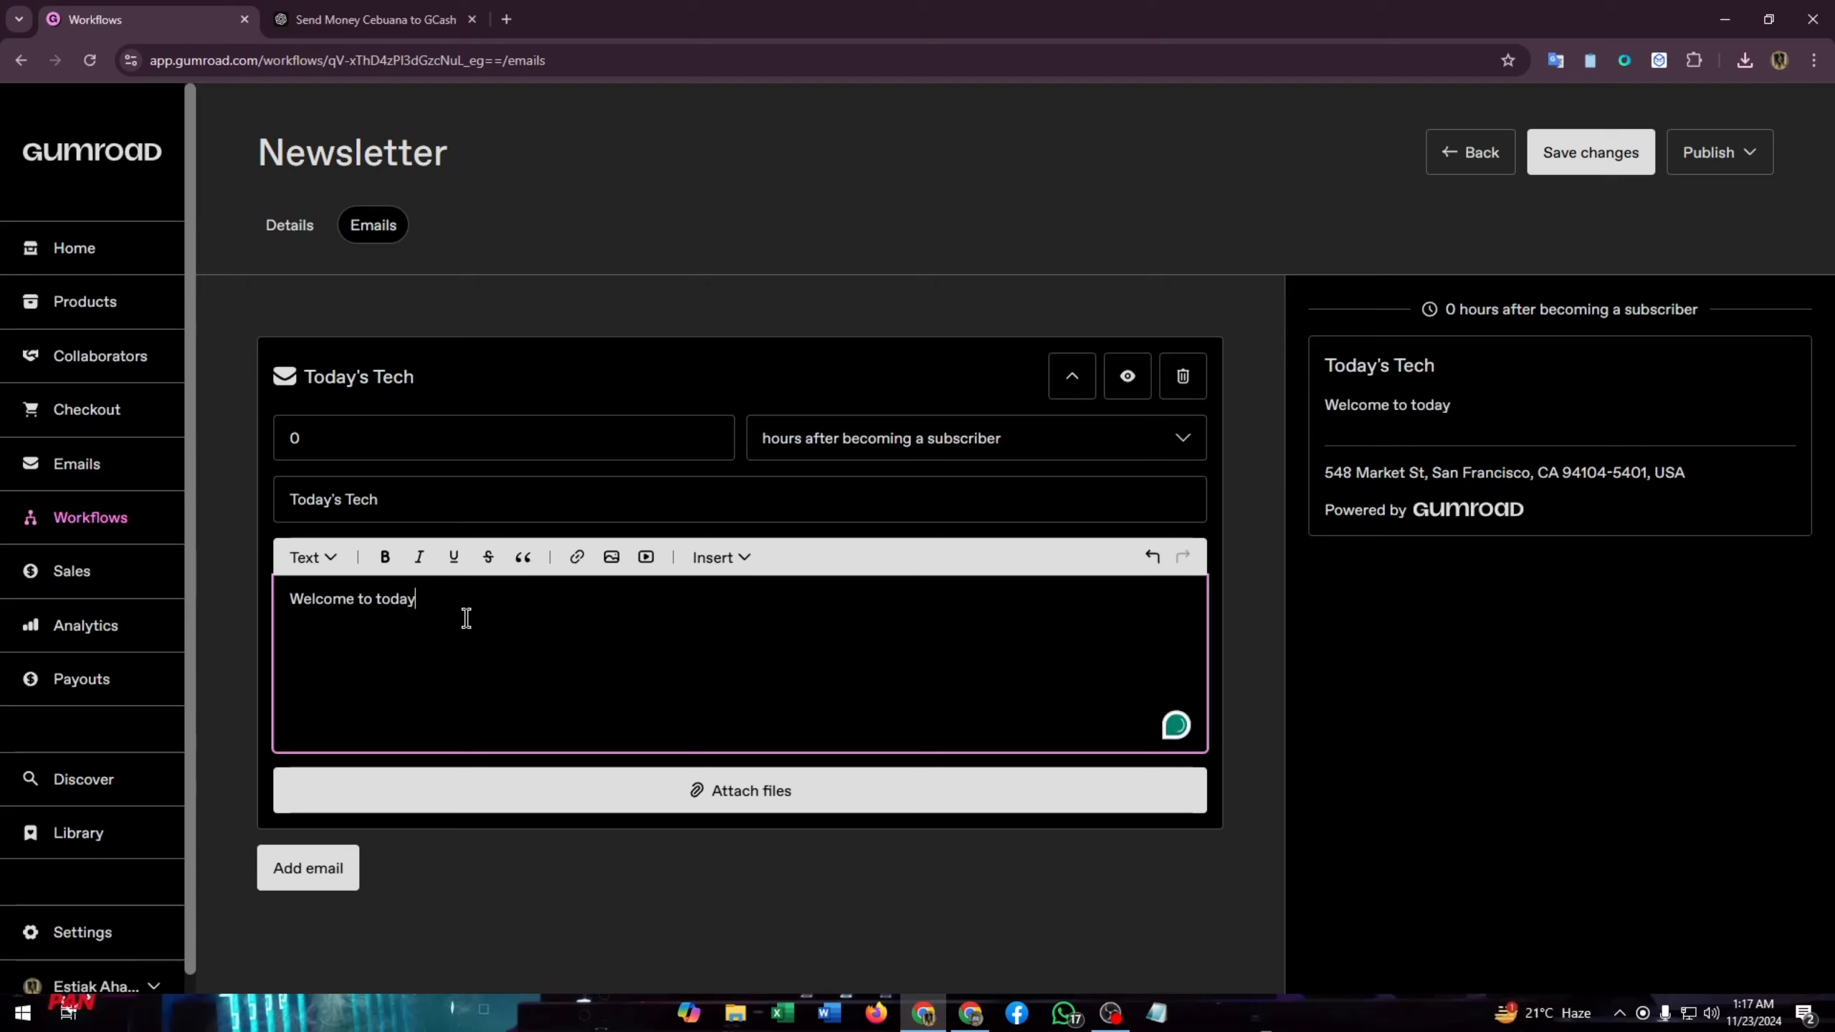
{"action": "type", "text": "'s tech wor"}
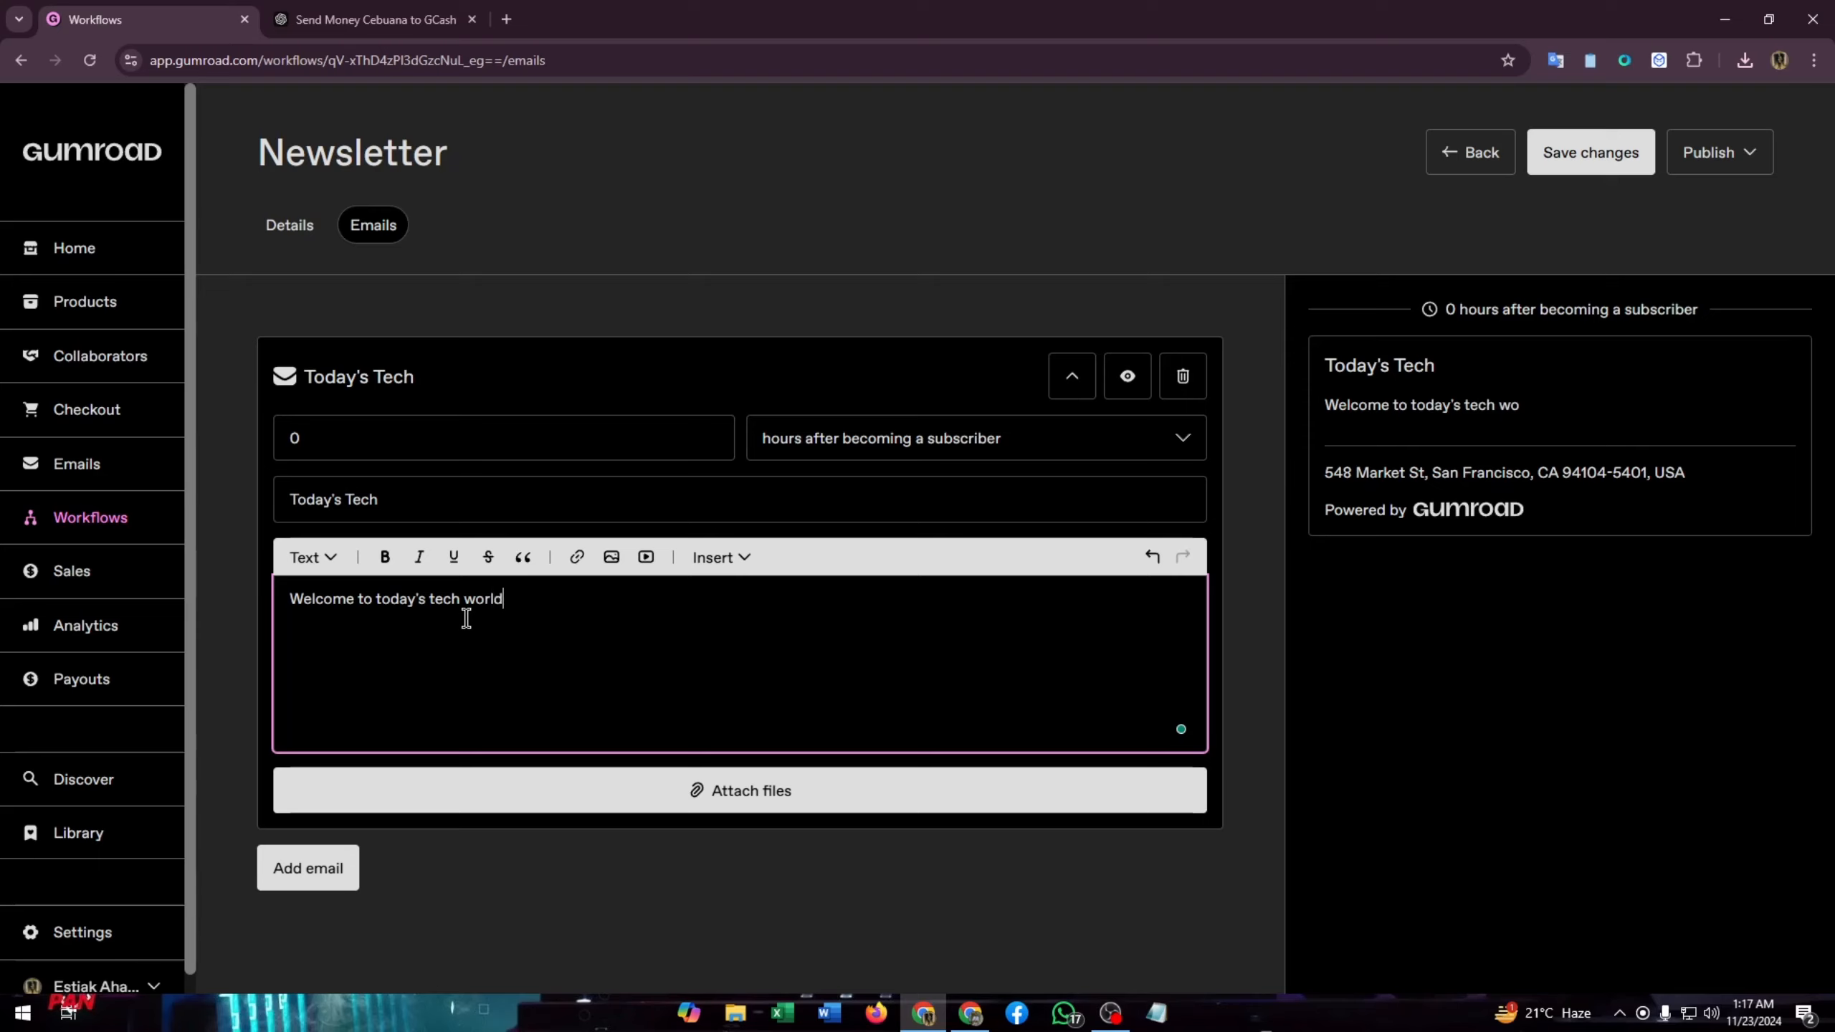
{"action": "type", "text": "ld!"}
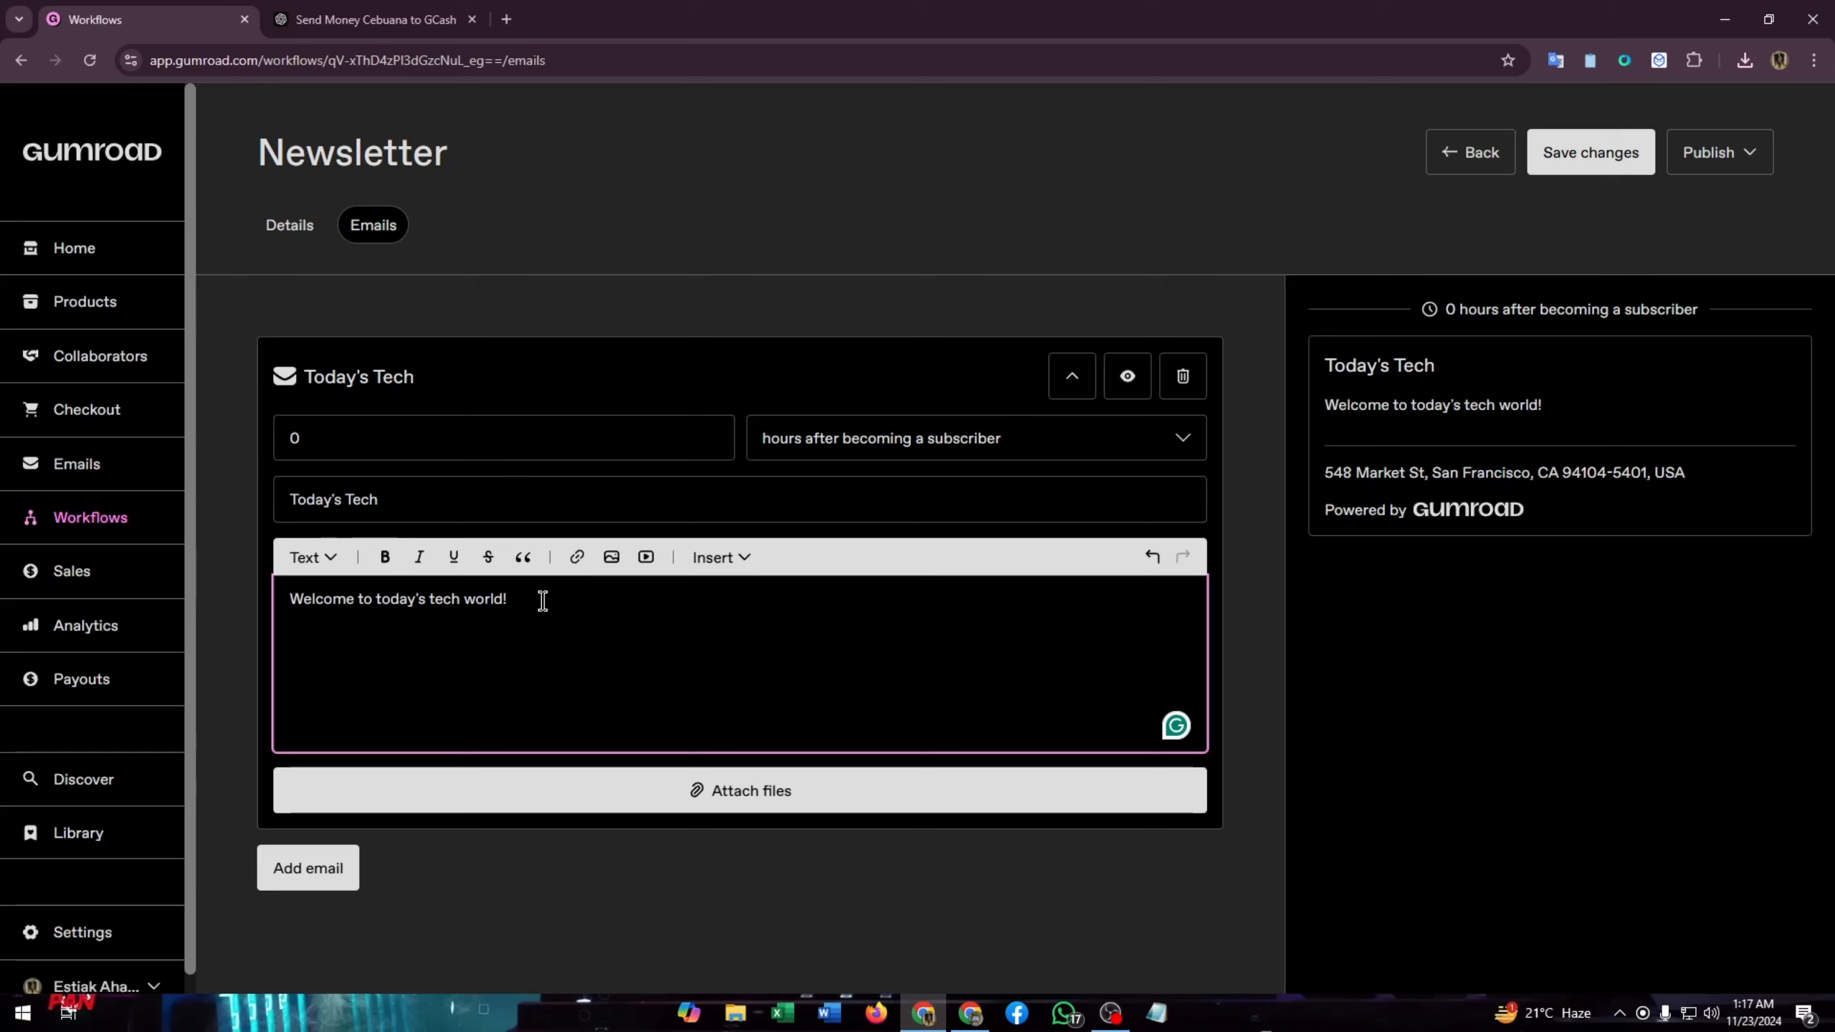
Make the whole welcome message bold
{"action": "left_click_drag", "start_coordinate": [541, 602], "coordinate": [65, 683]}
{"action": "left_click", "coordinate": [384, 558]}
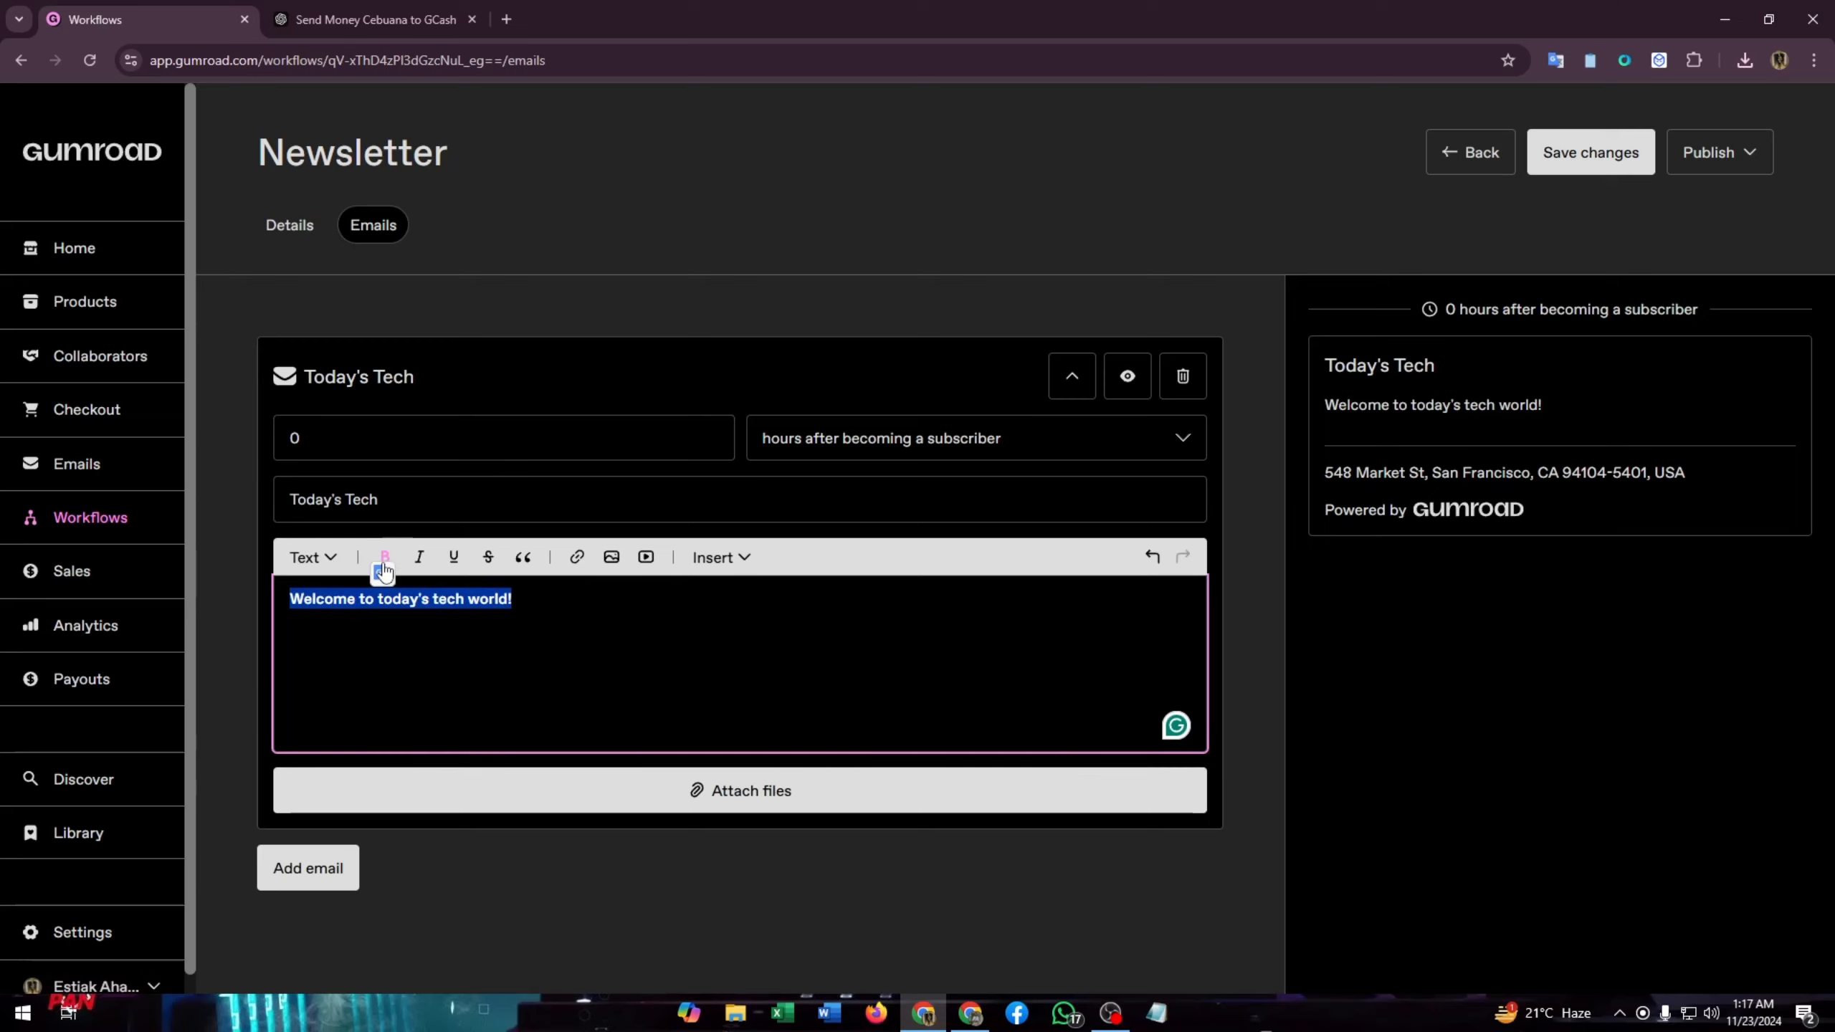
{"action": "left_click", "coordinate": [547, 633]}
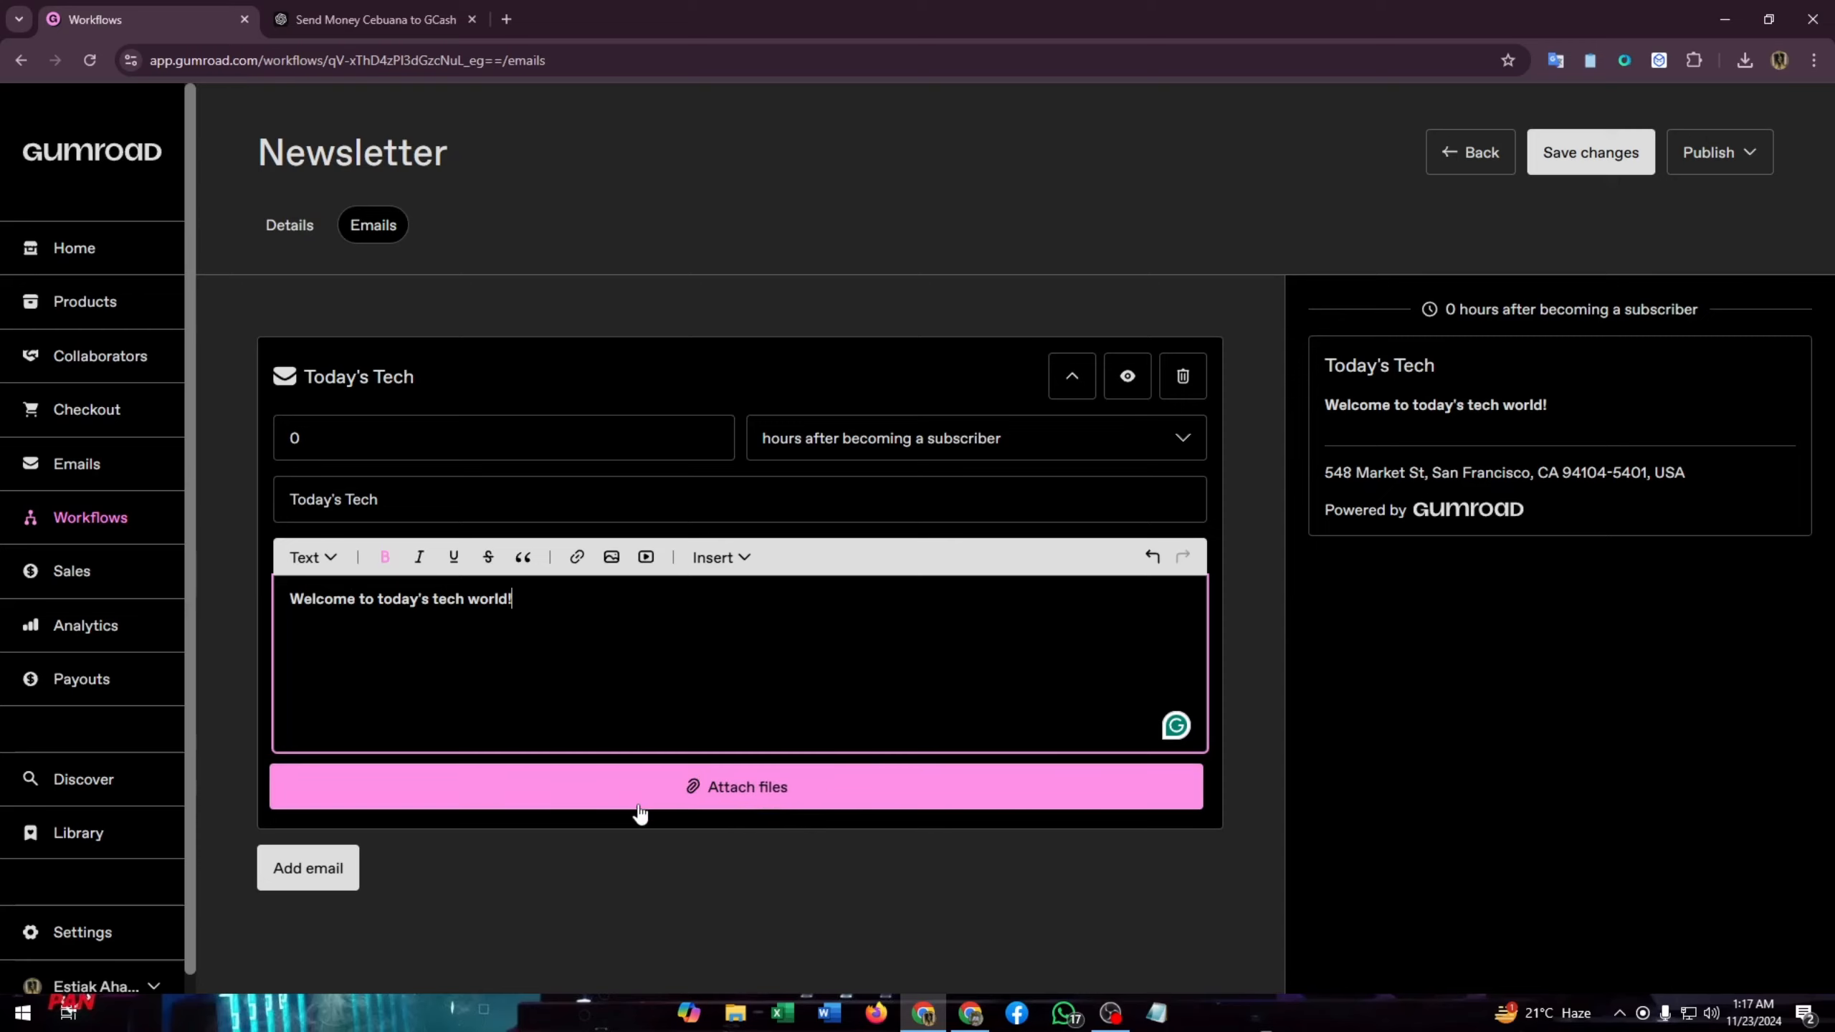
Attach the JPG image information-technology-data-poster-vector from the Downloads folder to the email
{"action": "left_click", "coordinate": [680, 789]}
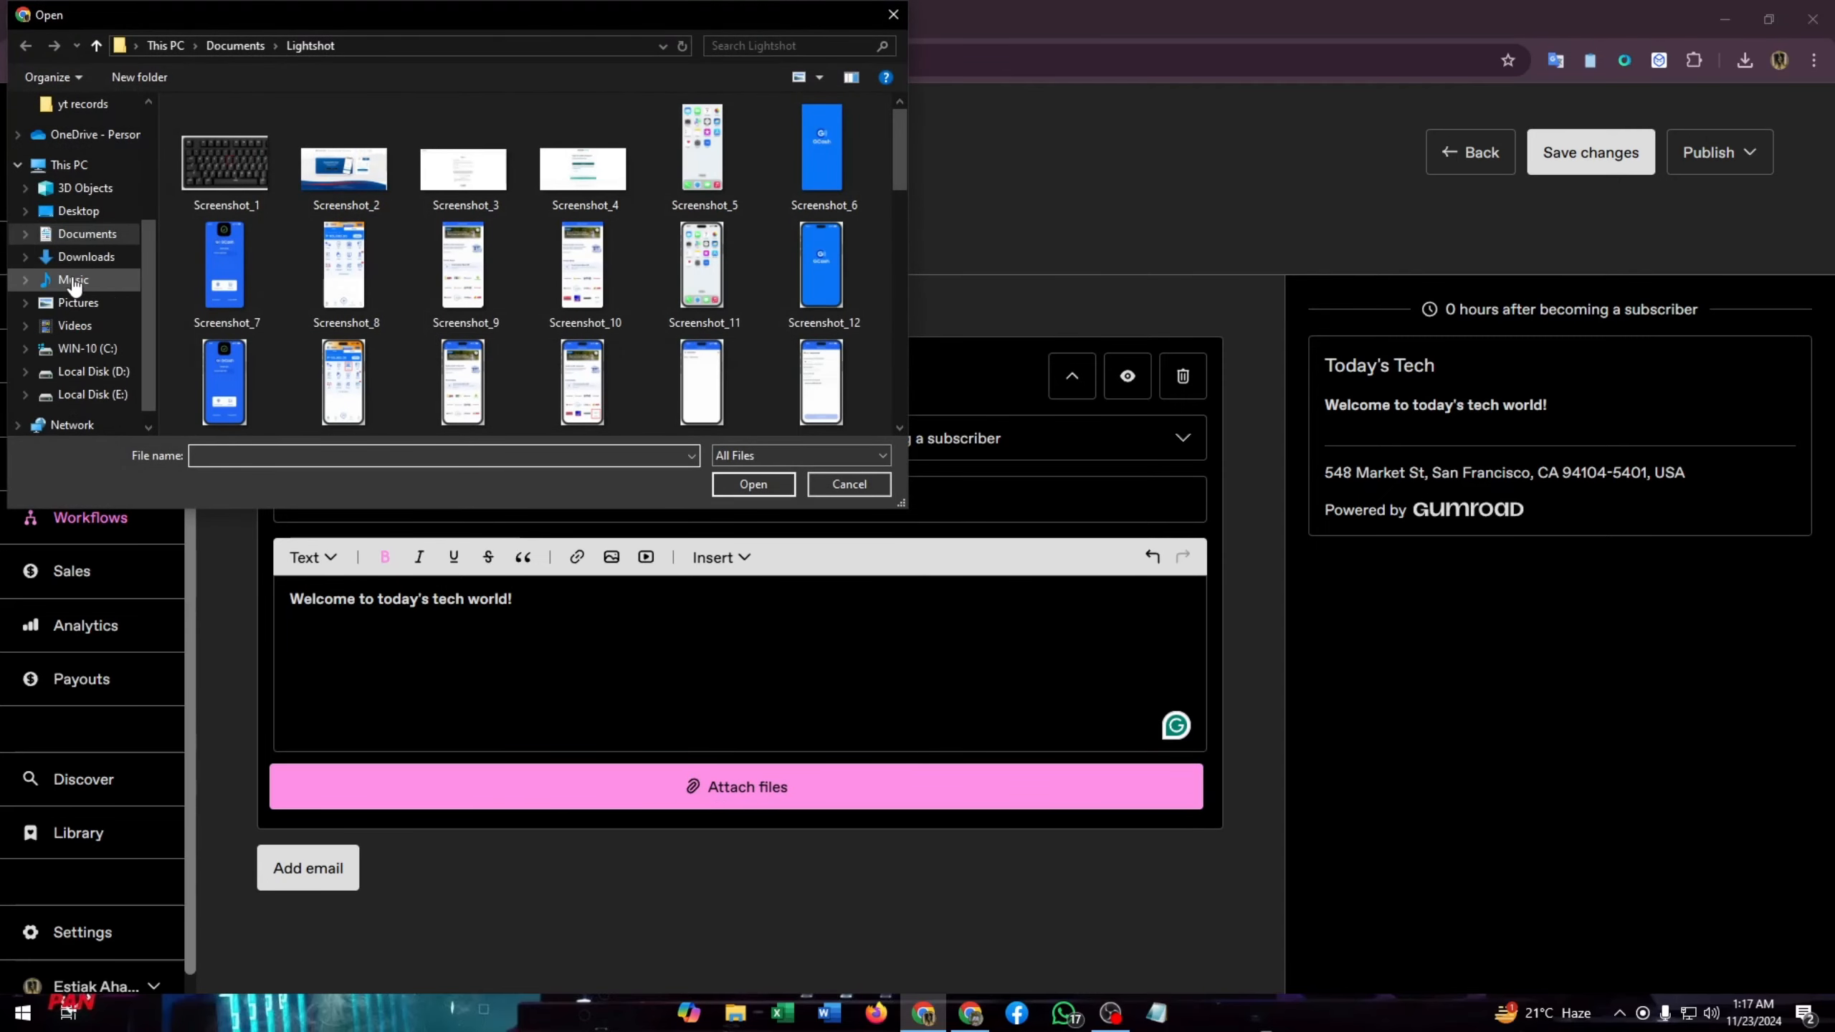
{"action": "left_click", "coordinate": [86, 257]}
{"action": "double_click", "coordinate": [232, 155]}
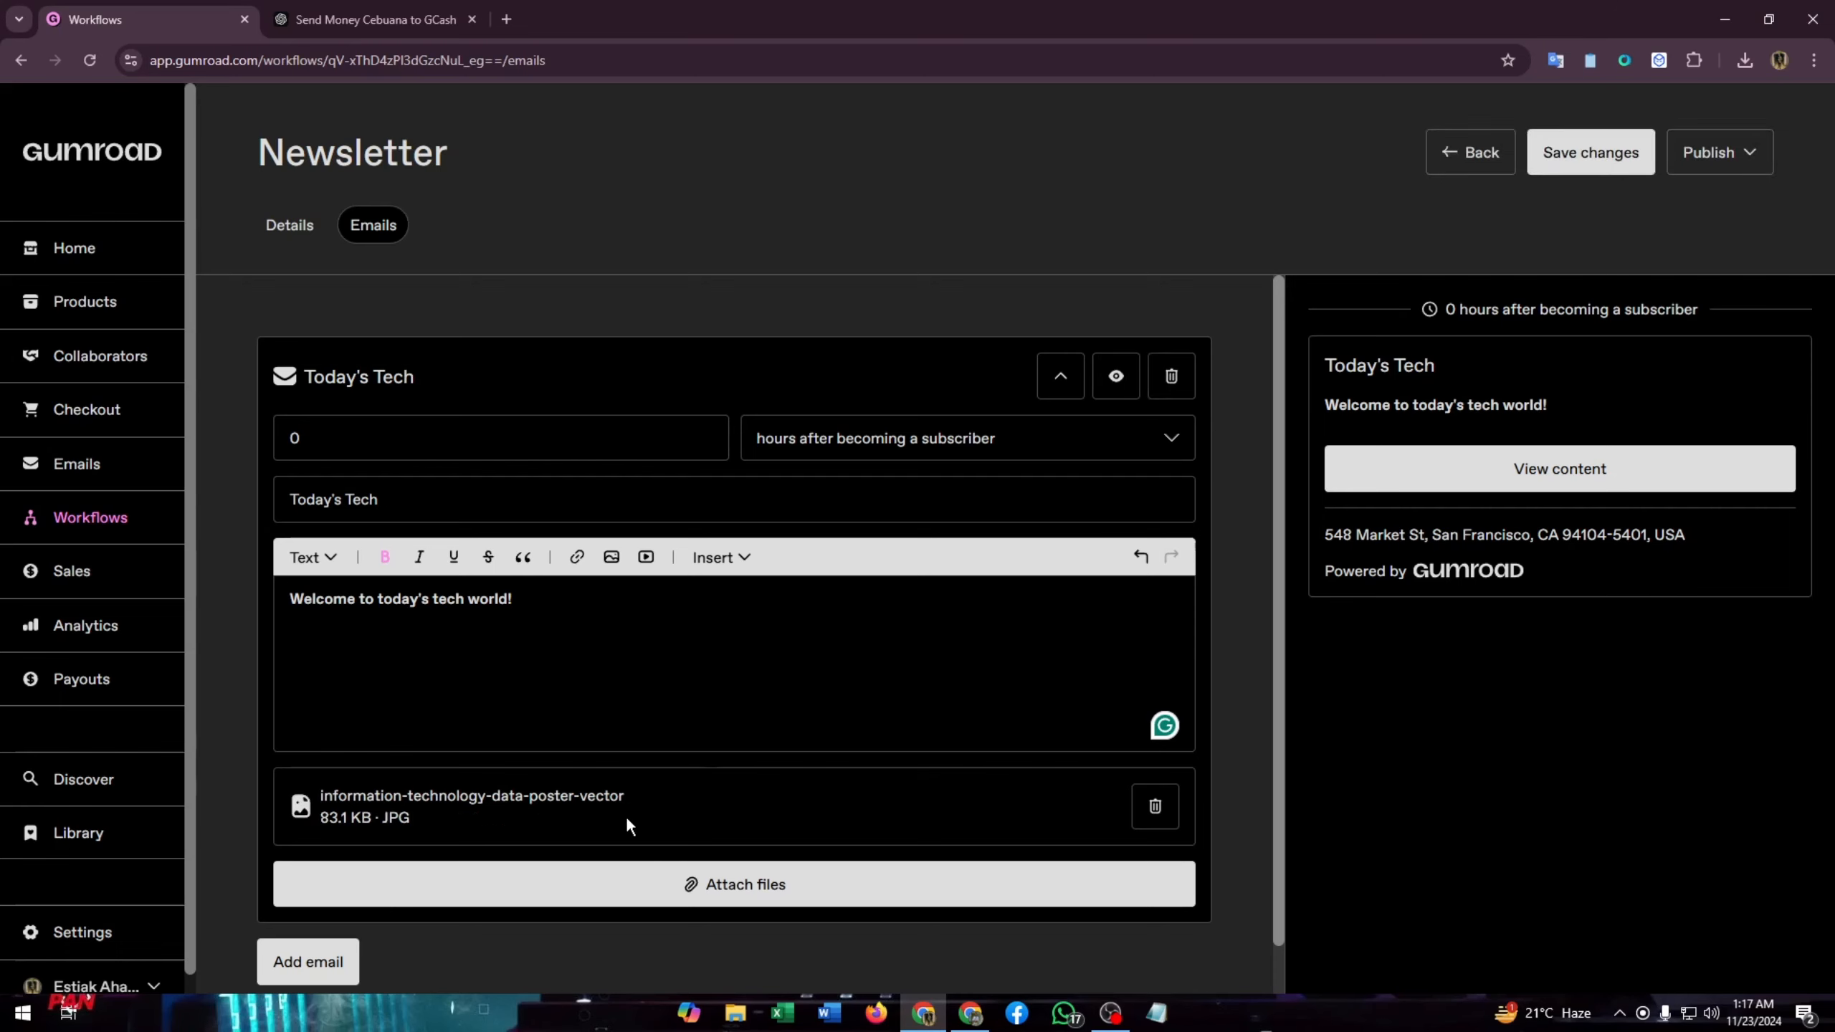
Publish the Newsletter workflow without sending to past email subscribers, and open its details
{"action": "scroll", "coordinate": [627, 826], "scroll_direction": "down", "scroll_amount": 1}
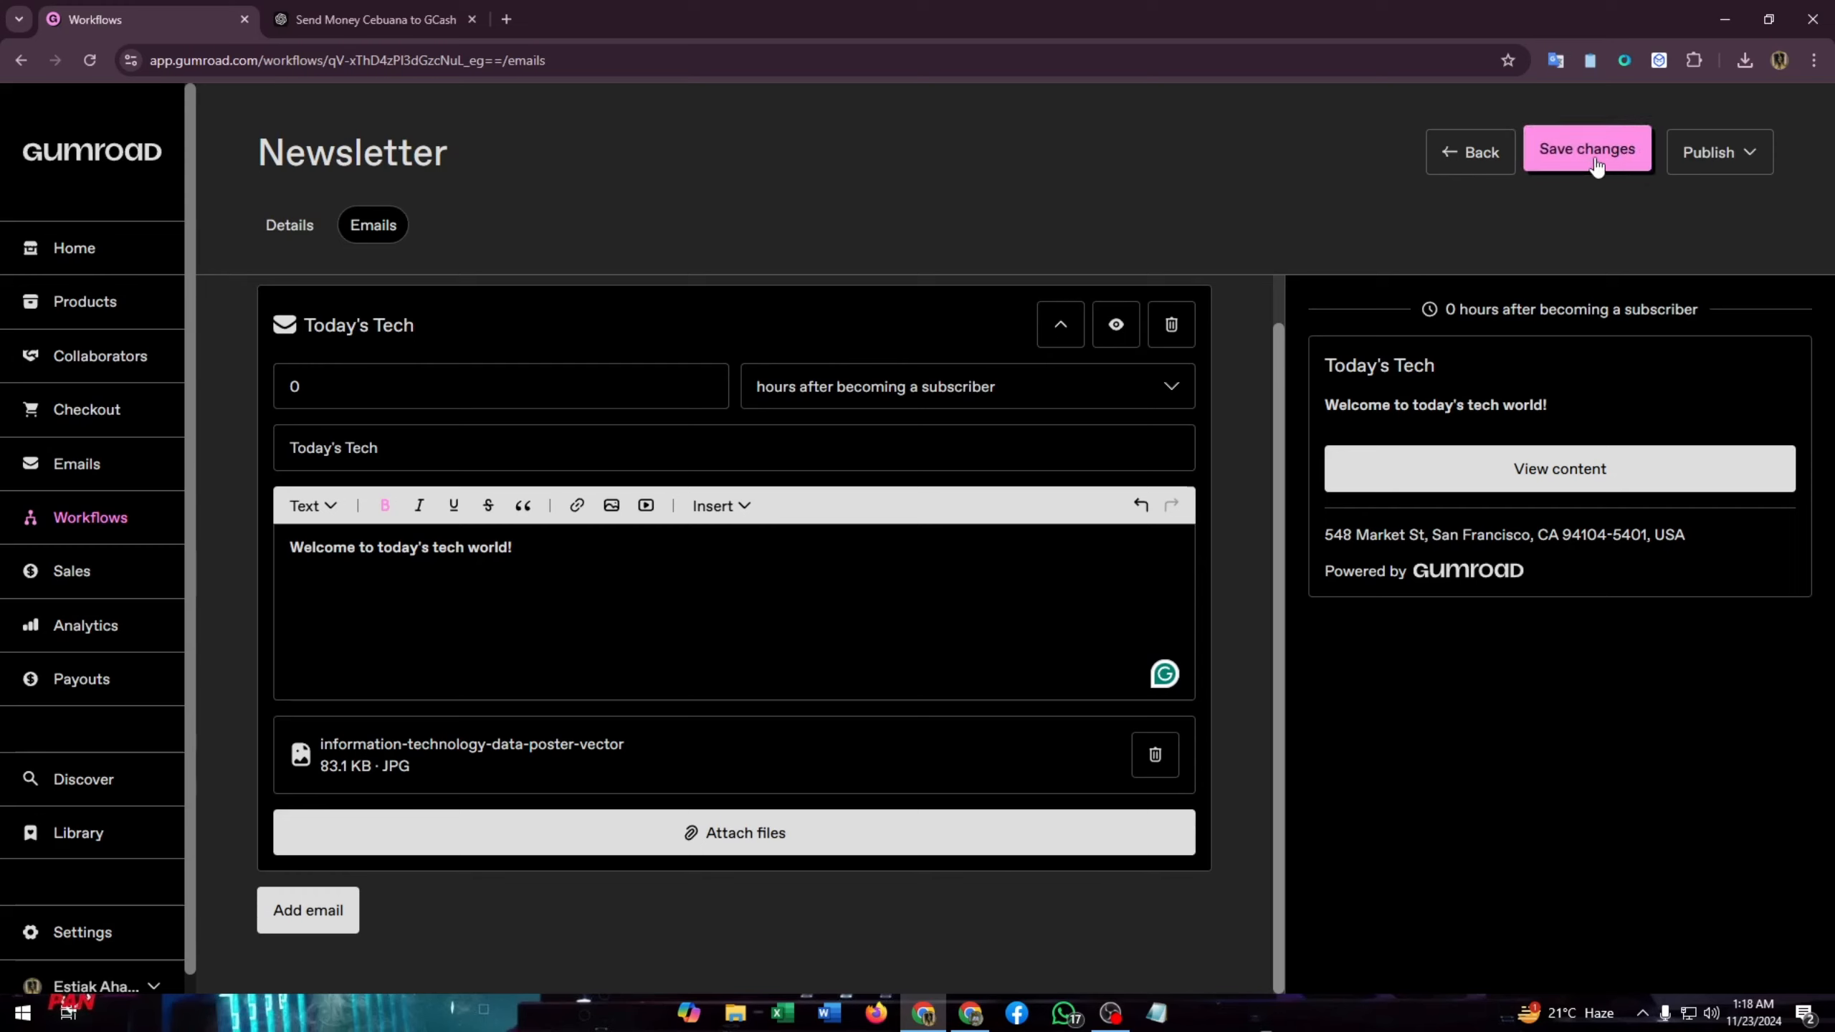
{"action": "left_click", "coordinate": [1705, 154]}
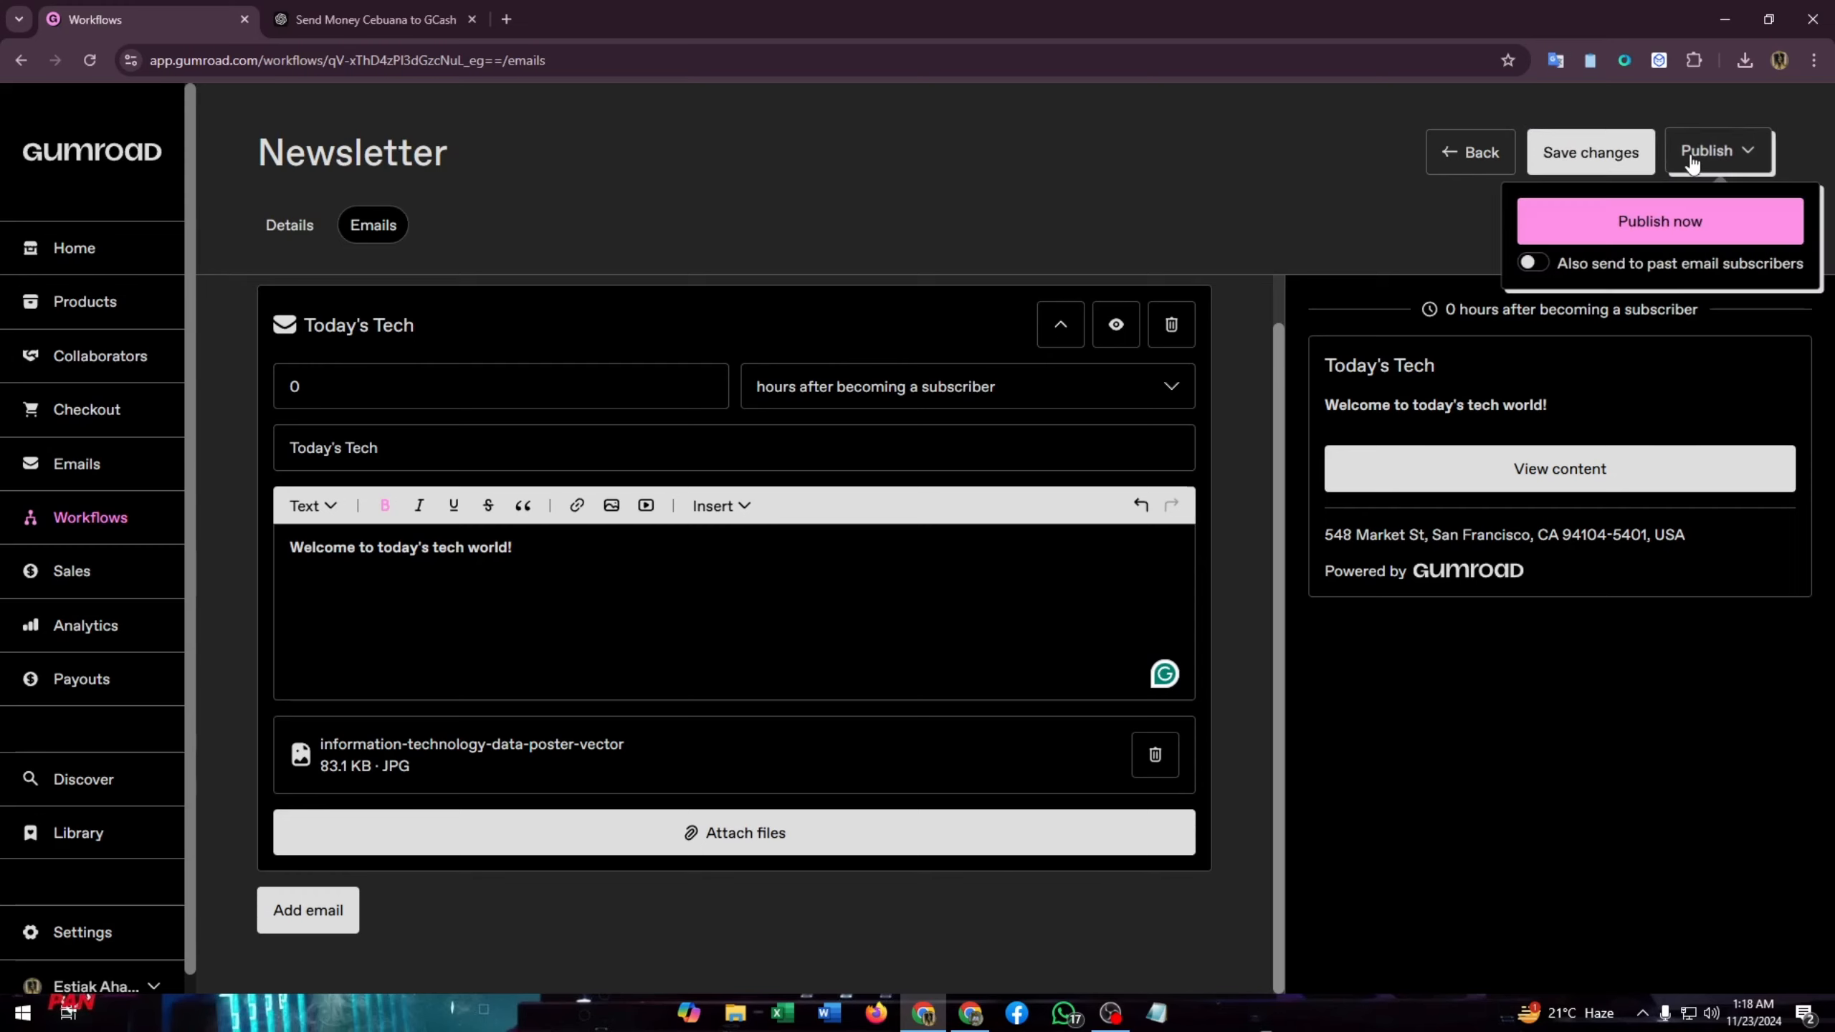
{"action": "left_click", "coordinate": [1665, 221]}
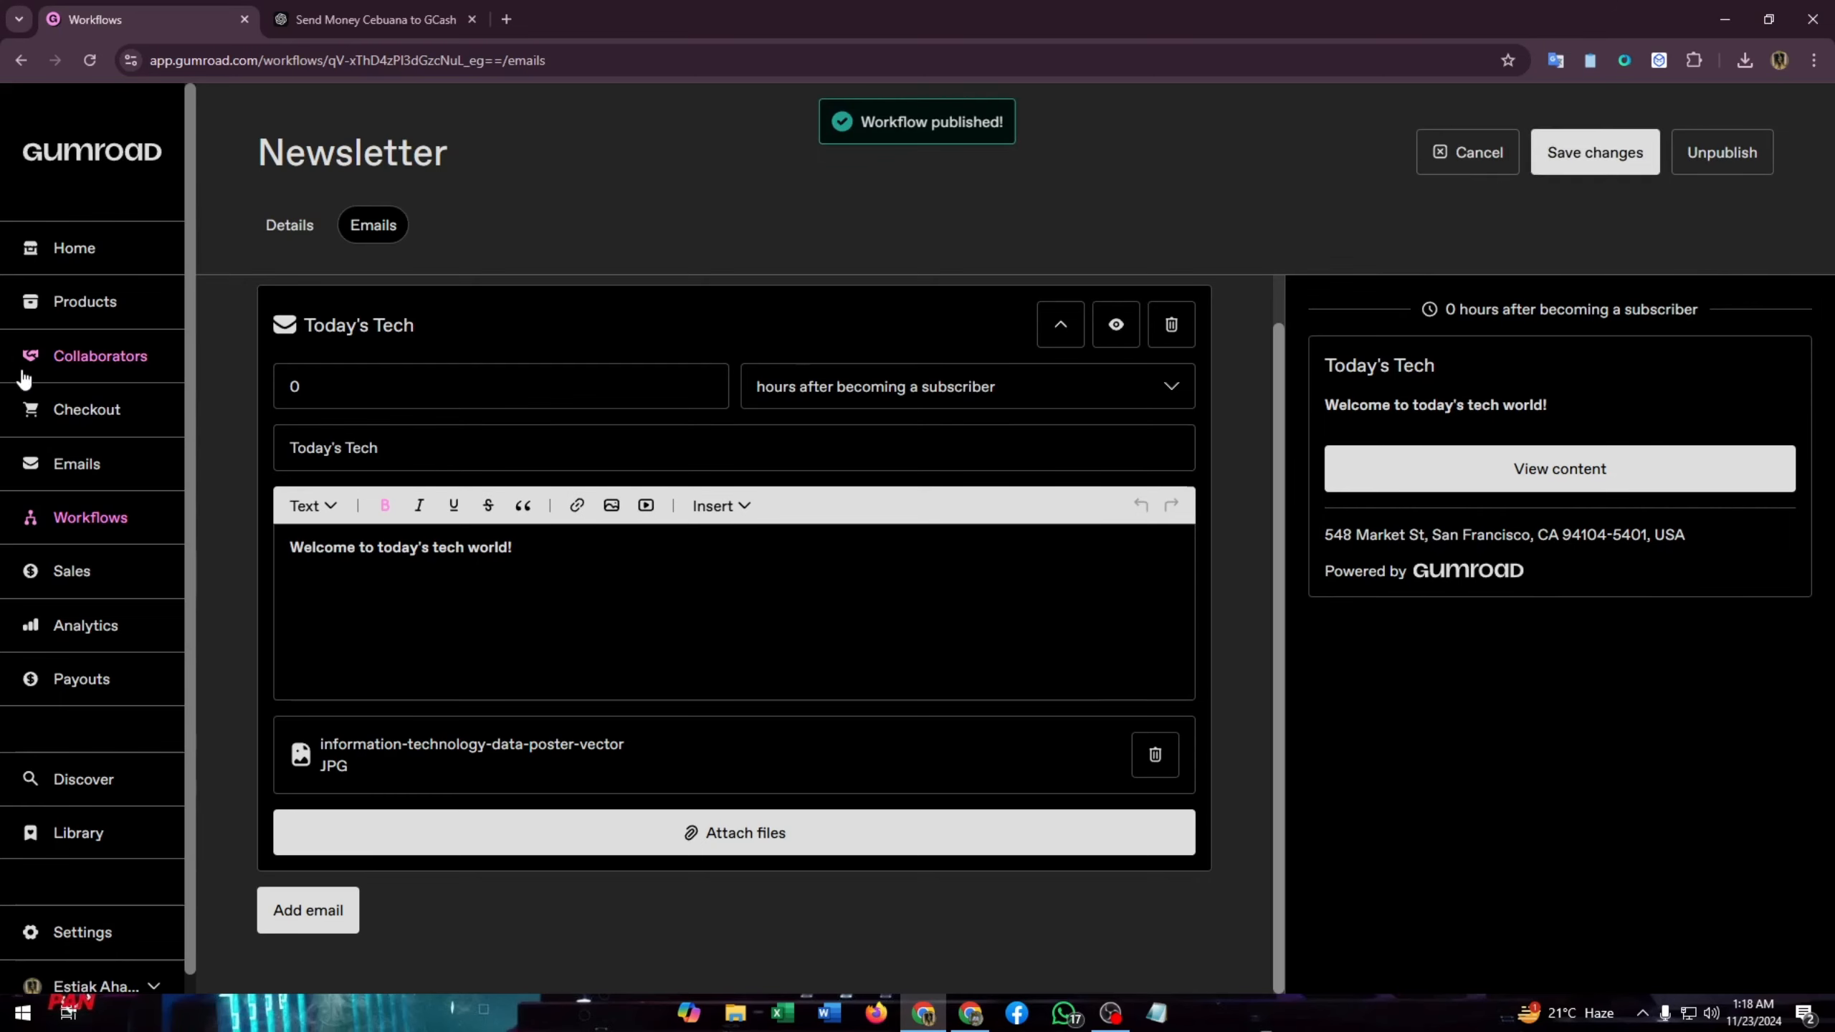
{"action": "left_click", "coordinate": [280, 230]}
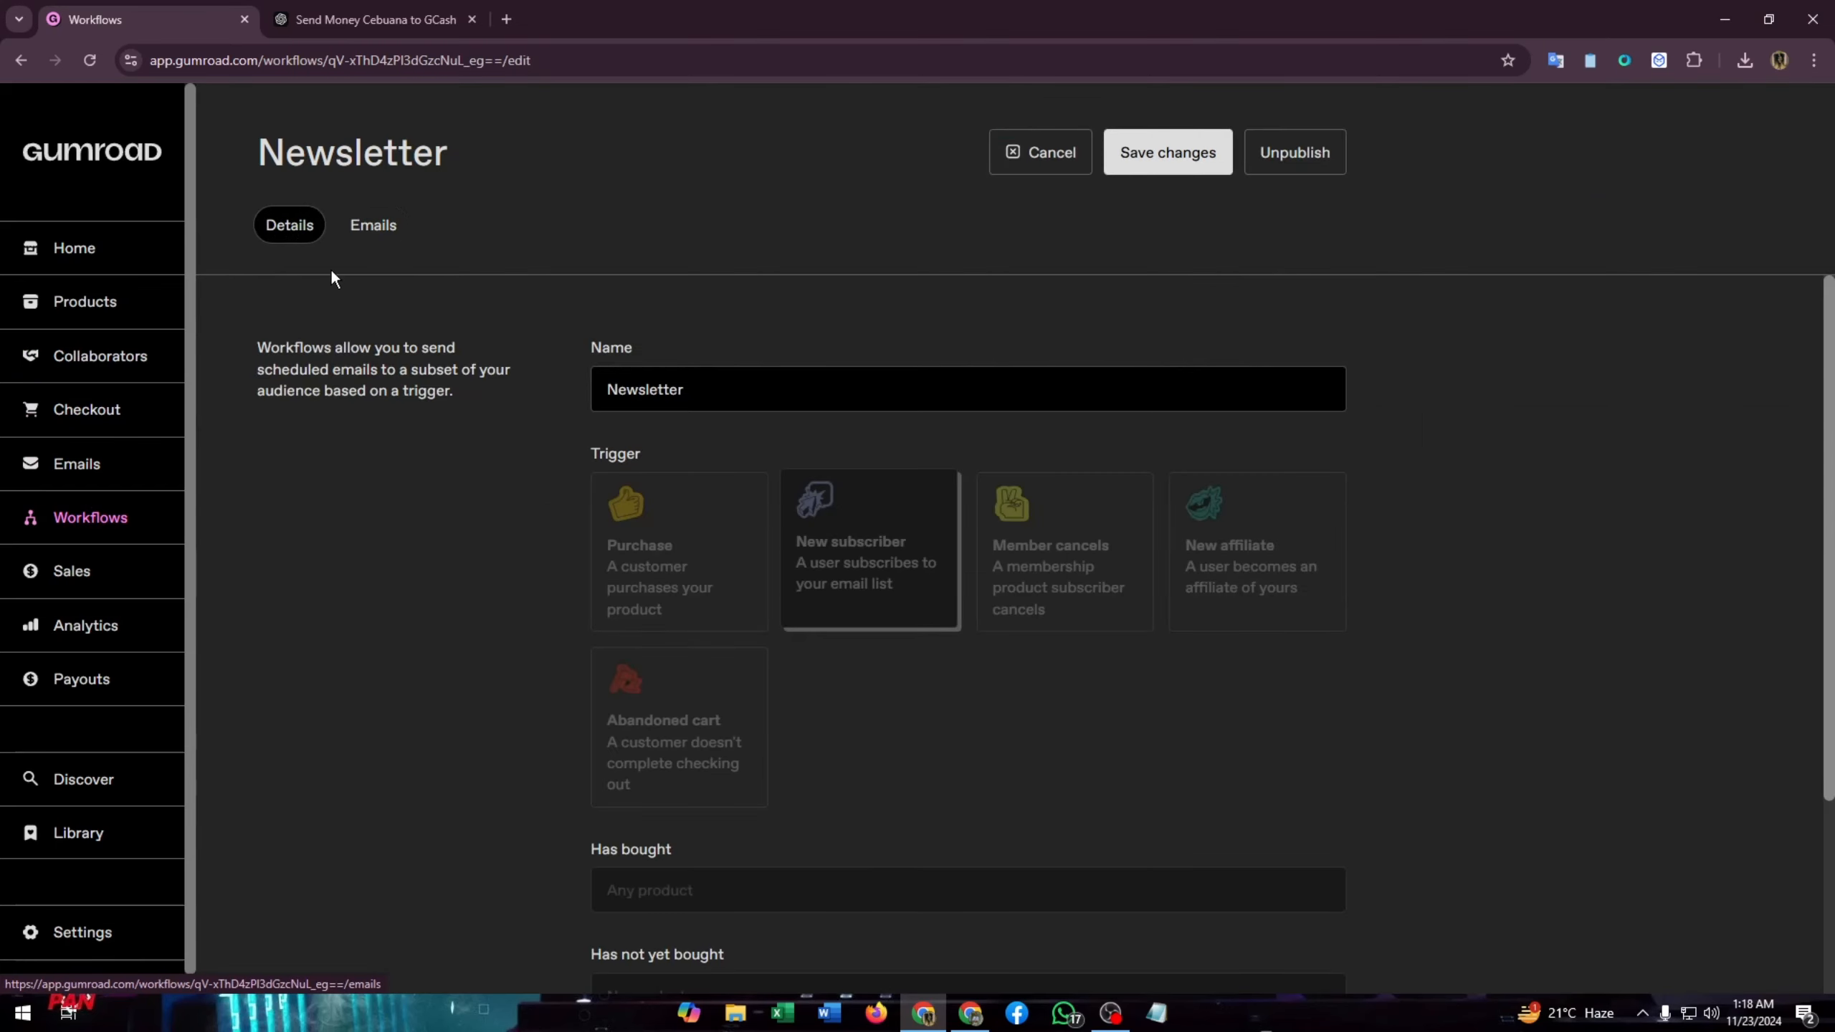
Open the workflows list and review the Today's Tech email row of the Newsletter workflow
{"action": "left_click", "coordinate": [48, 526]}
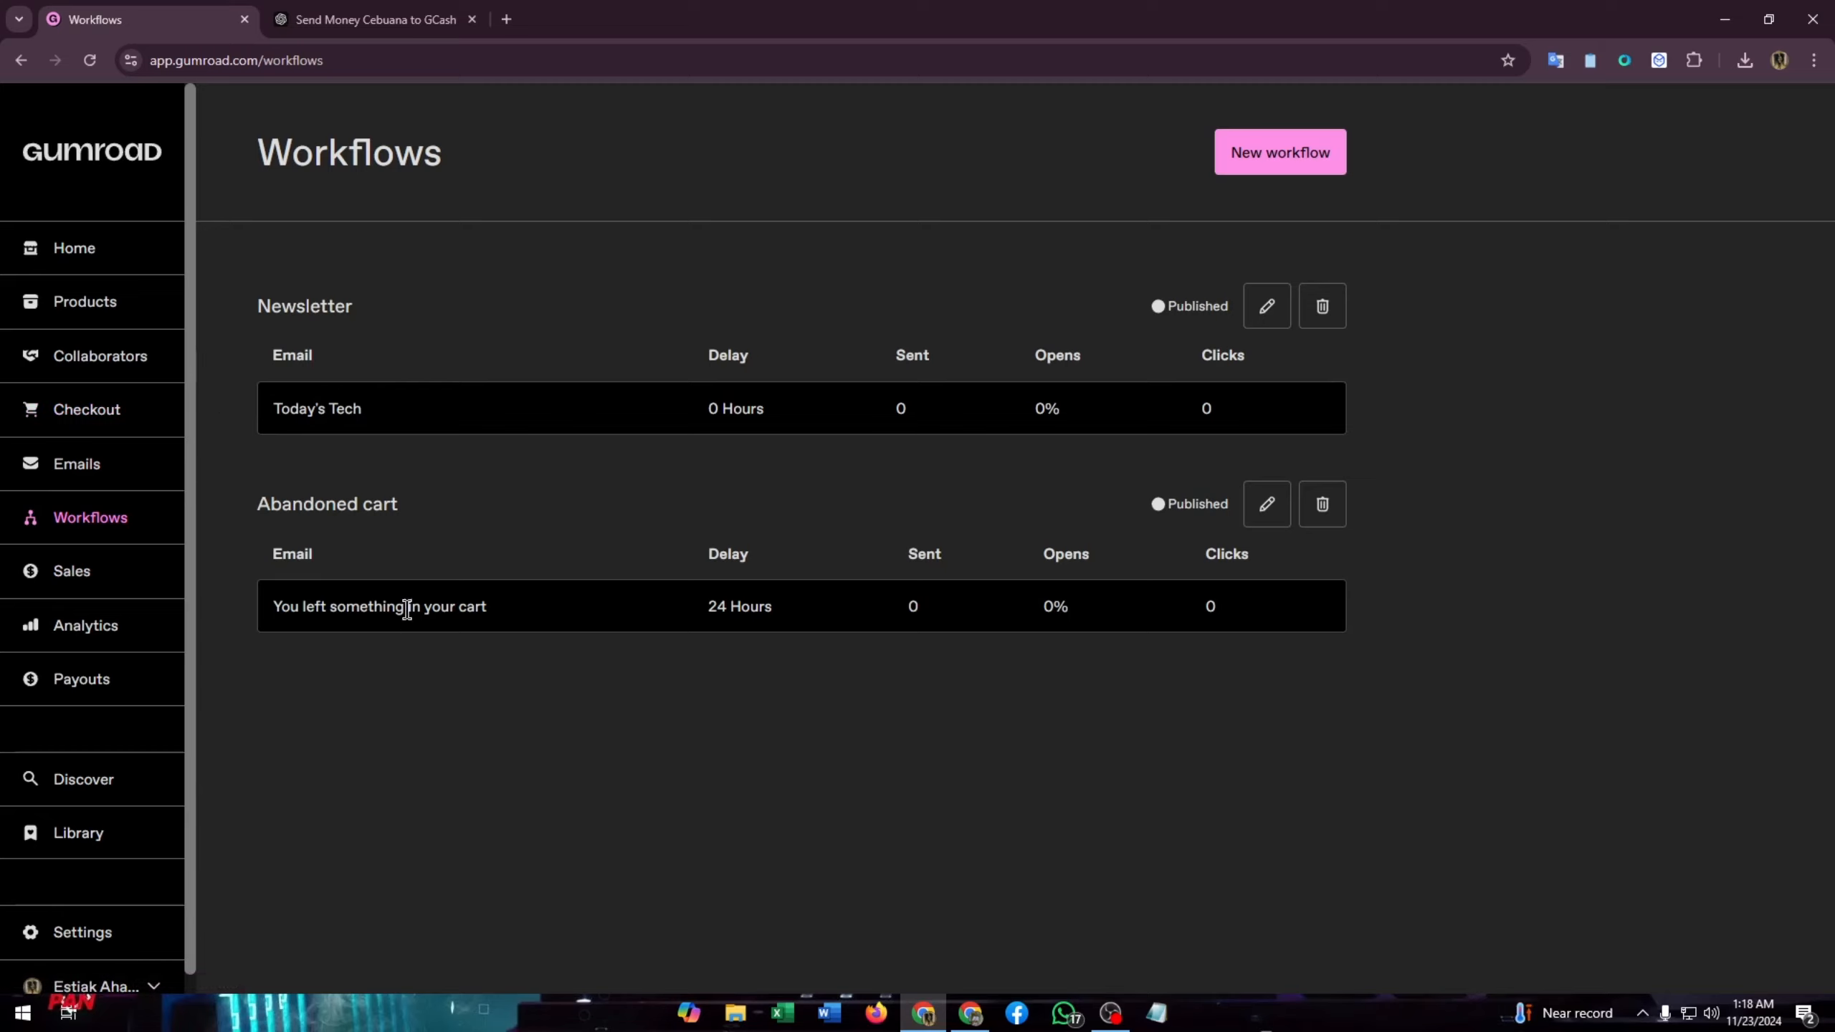
{"action": "left_click_drag", "start_coordinate": [264, 410], "coordinate": [1218, 408]}
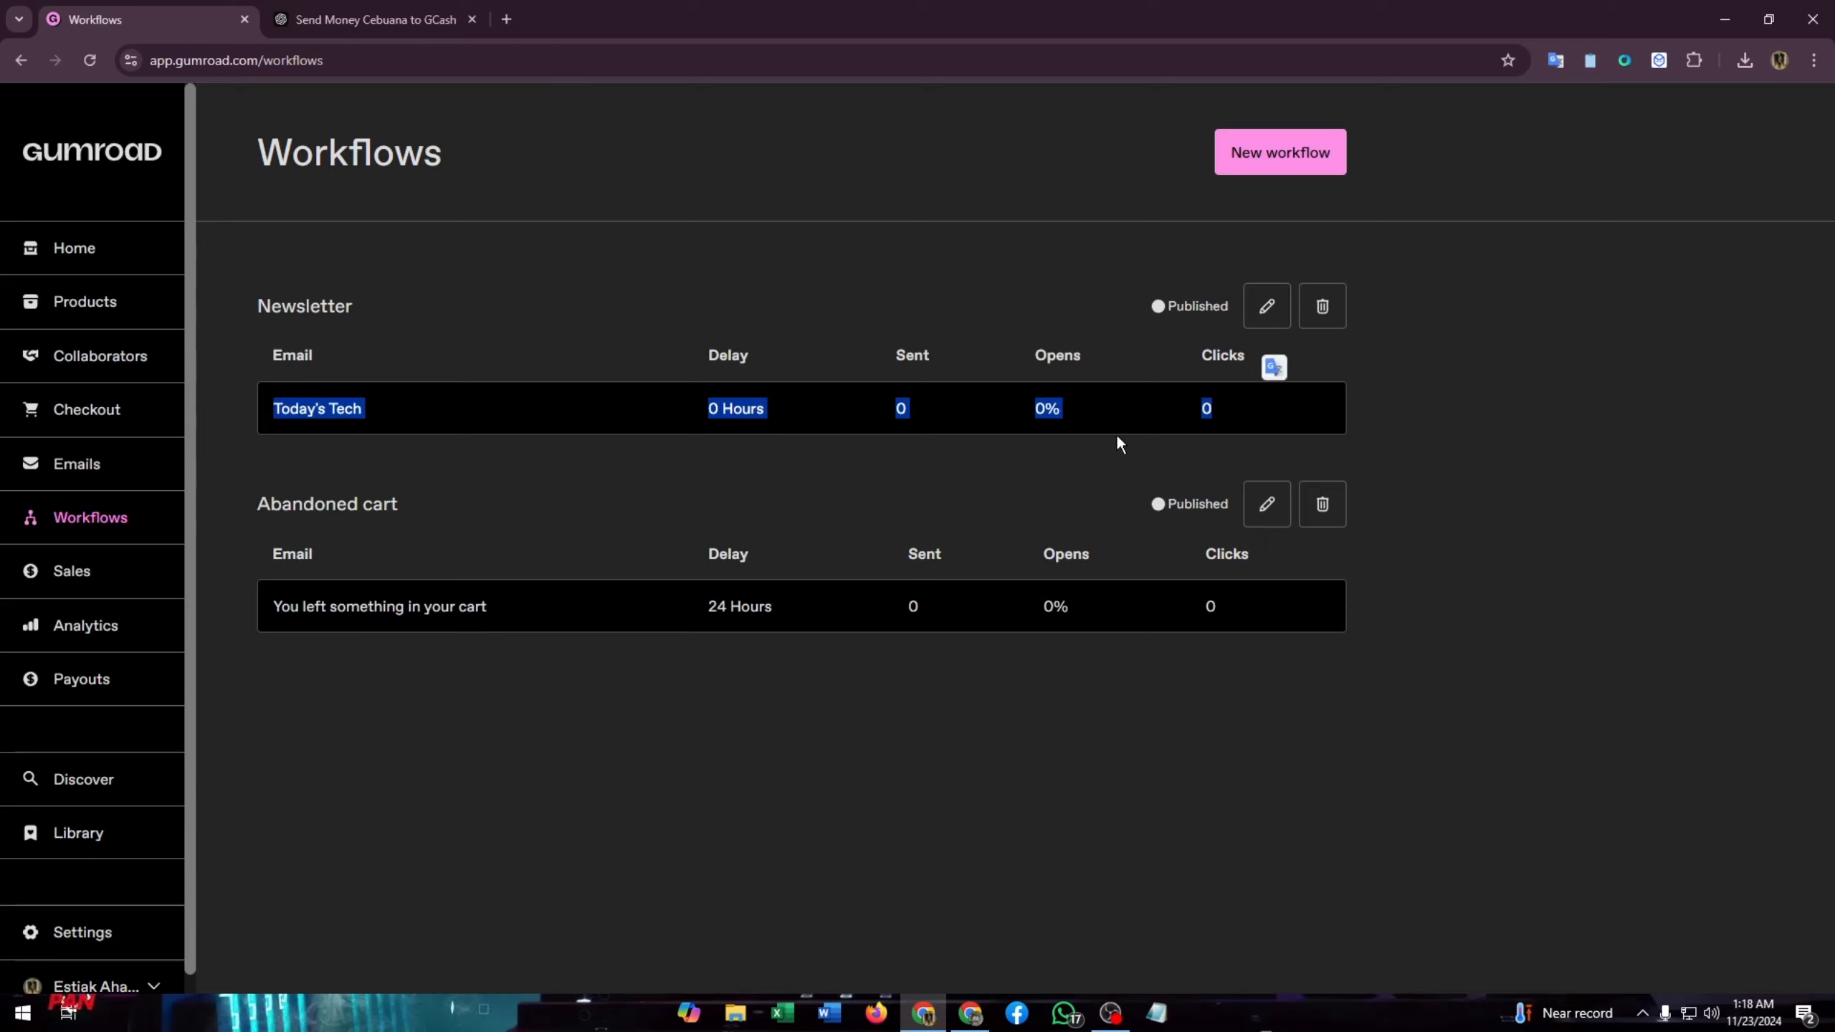
{"action": "left_click", "coordinate": [1520, 350]}
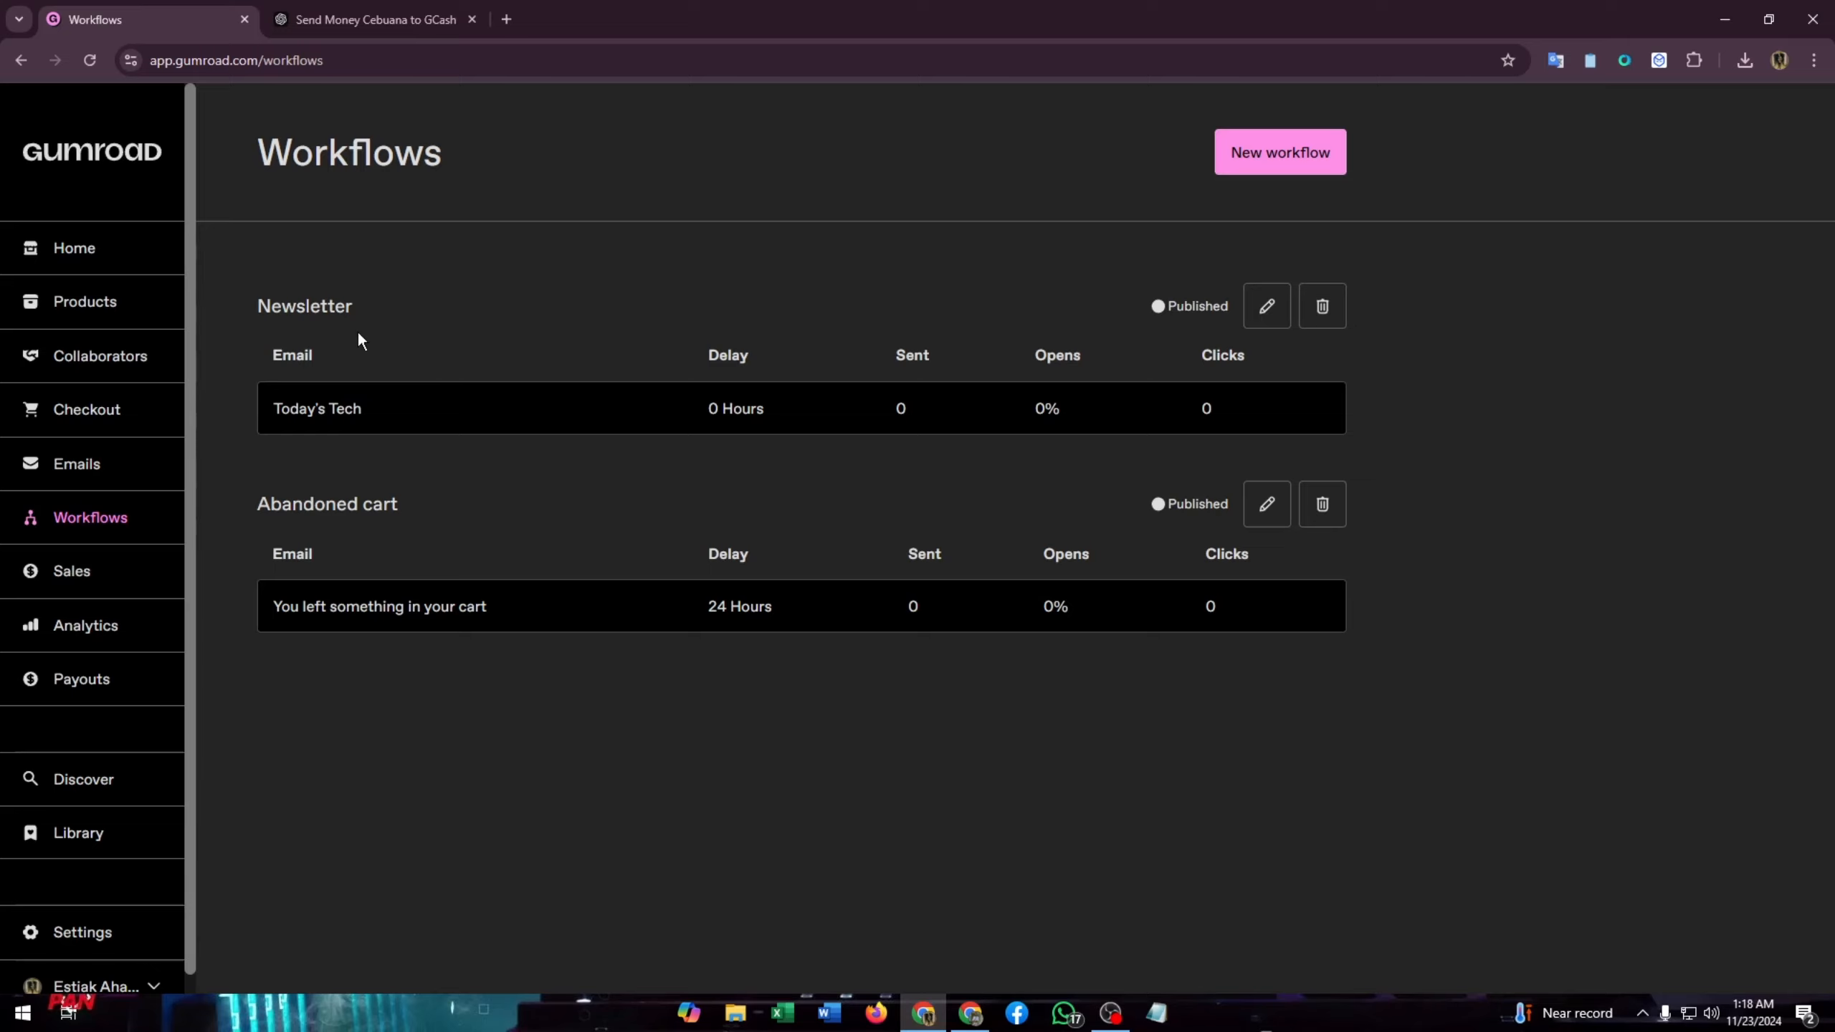
Start creating a new product and name it Newsletter
{"action": "left_click", "coordinate": [64, 304]}
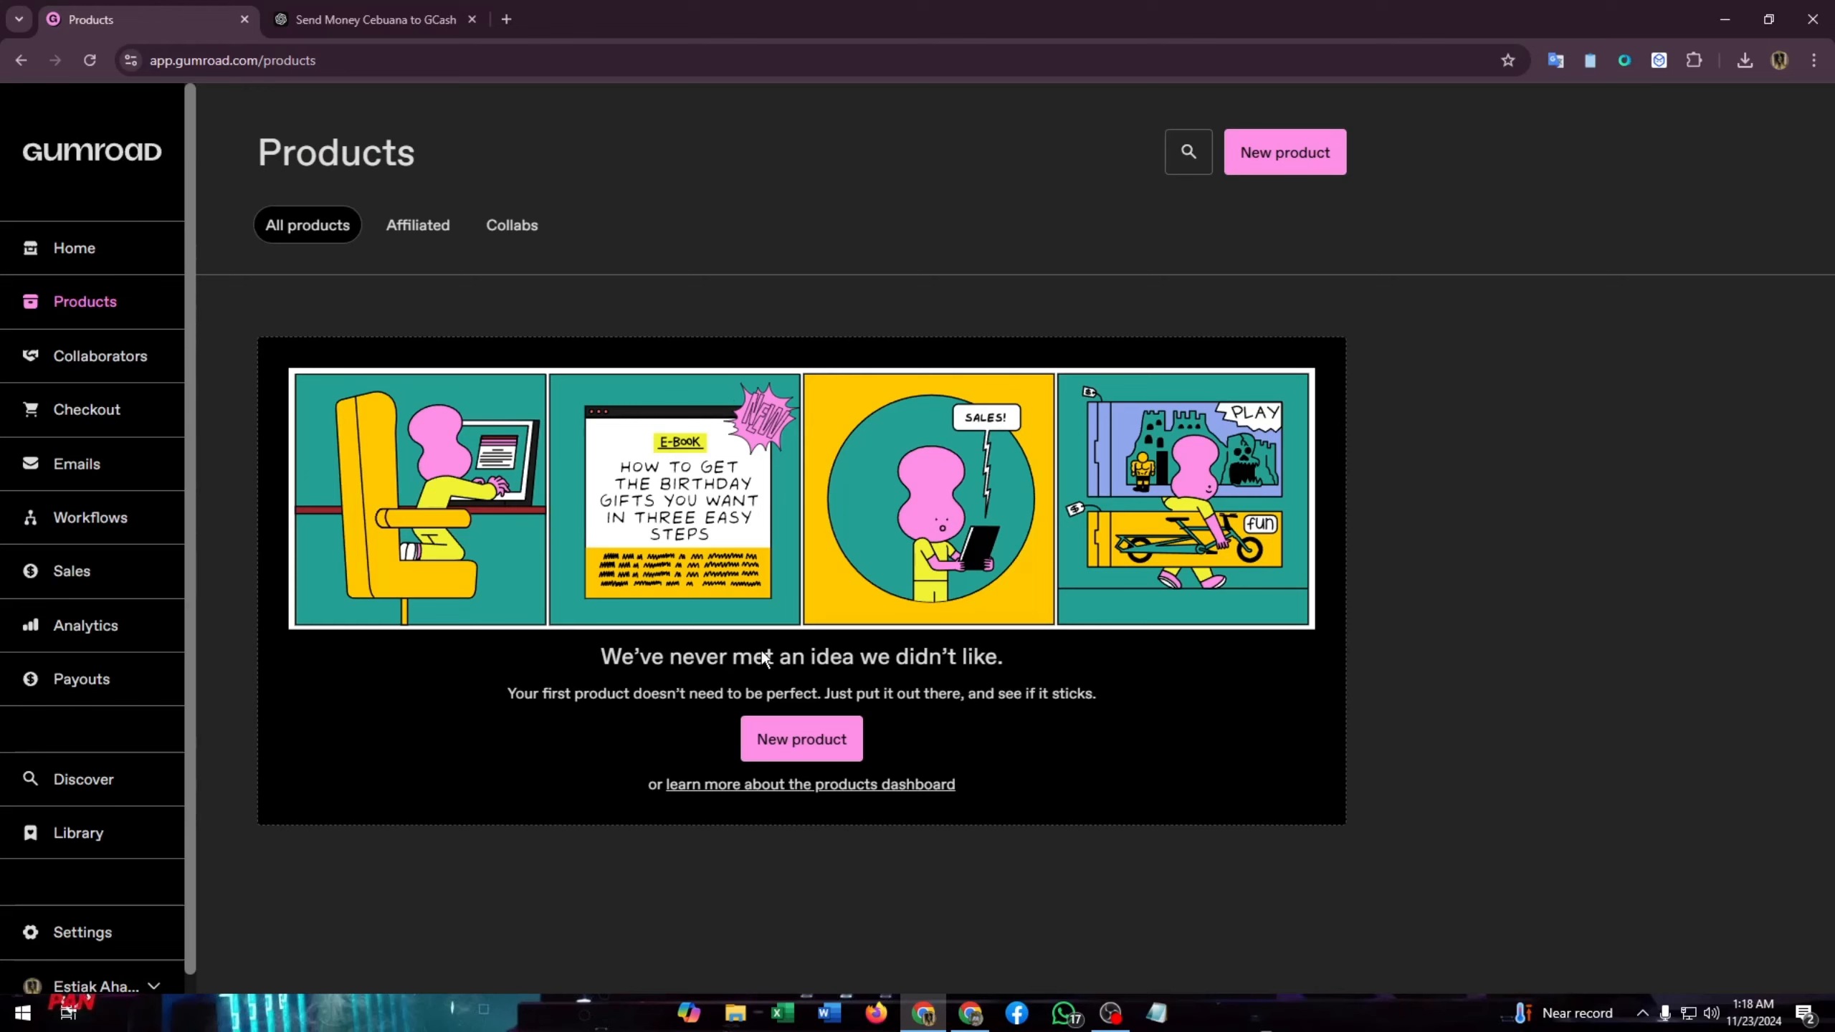
{"action": "left_click", "coordinate": [1263, 152]}
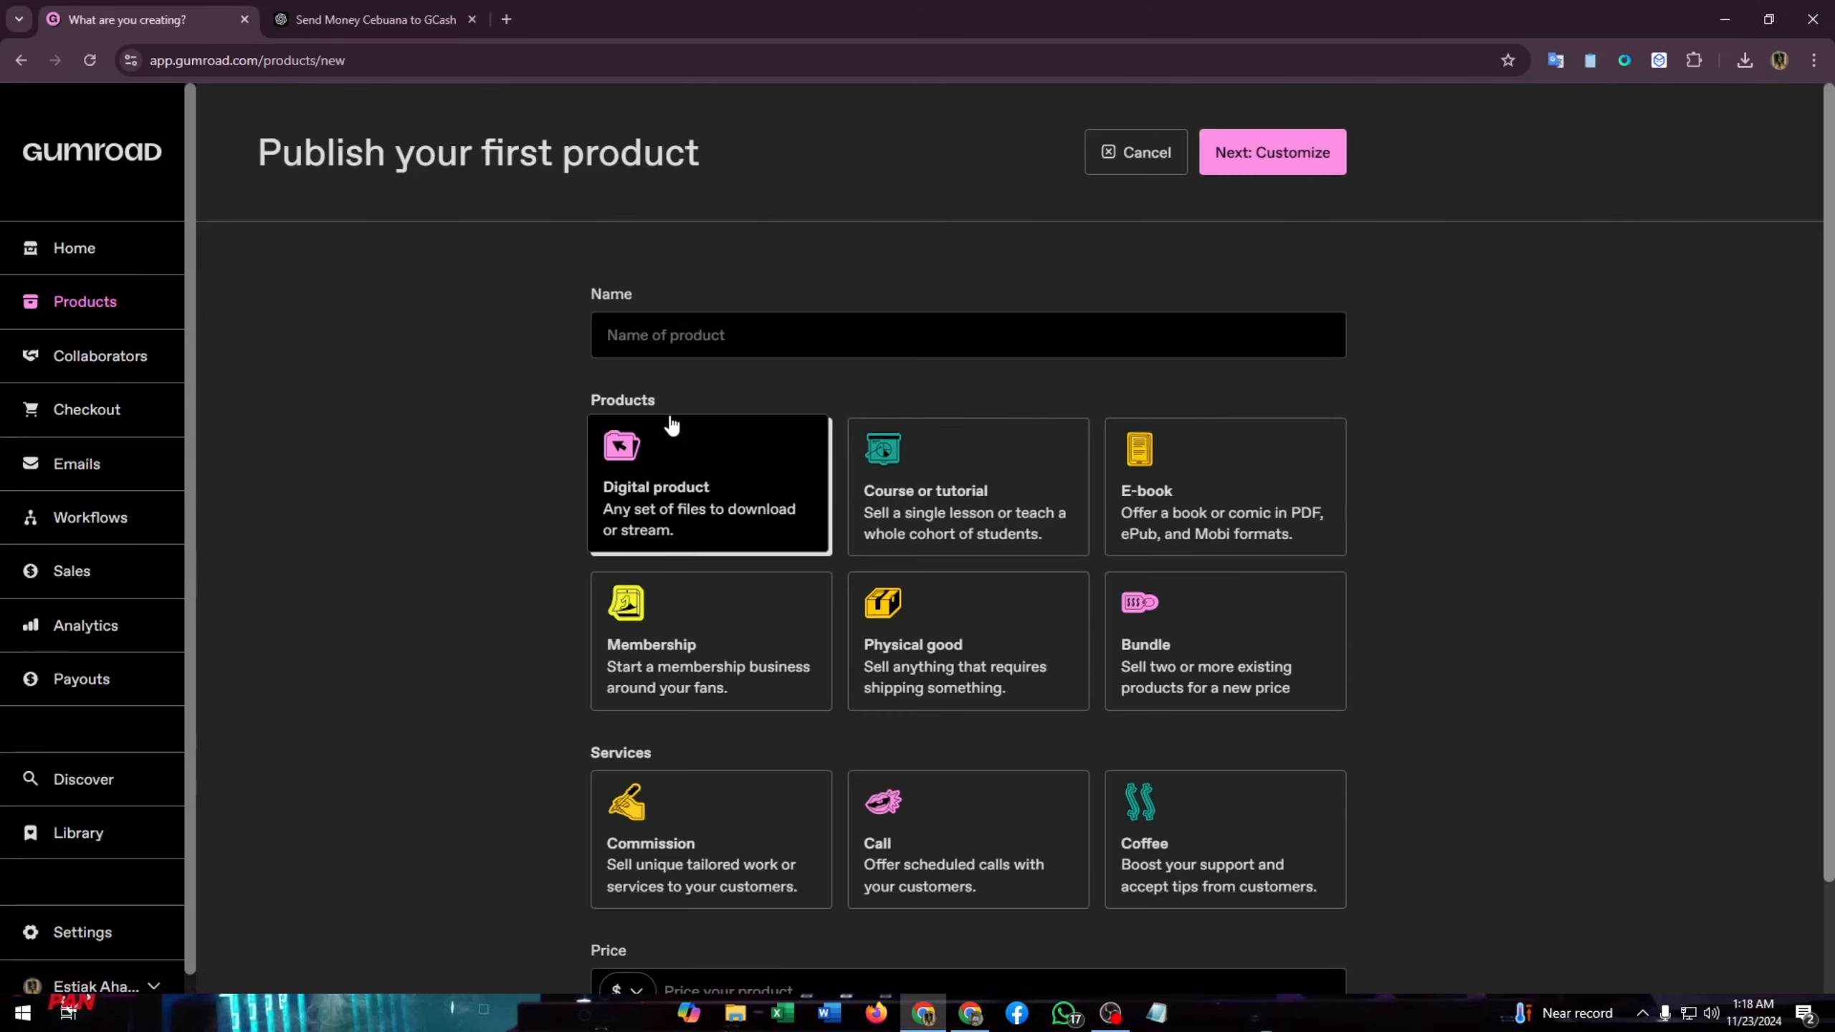
{"action": "left_click", "coordinate": [708, 329]}
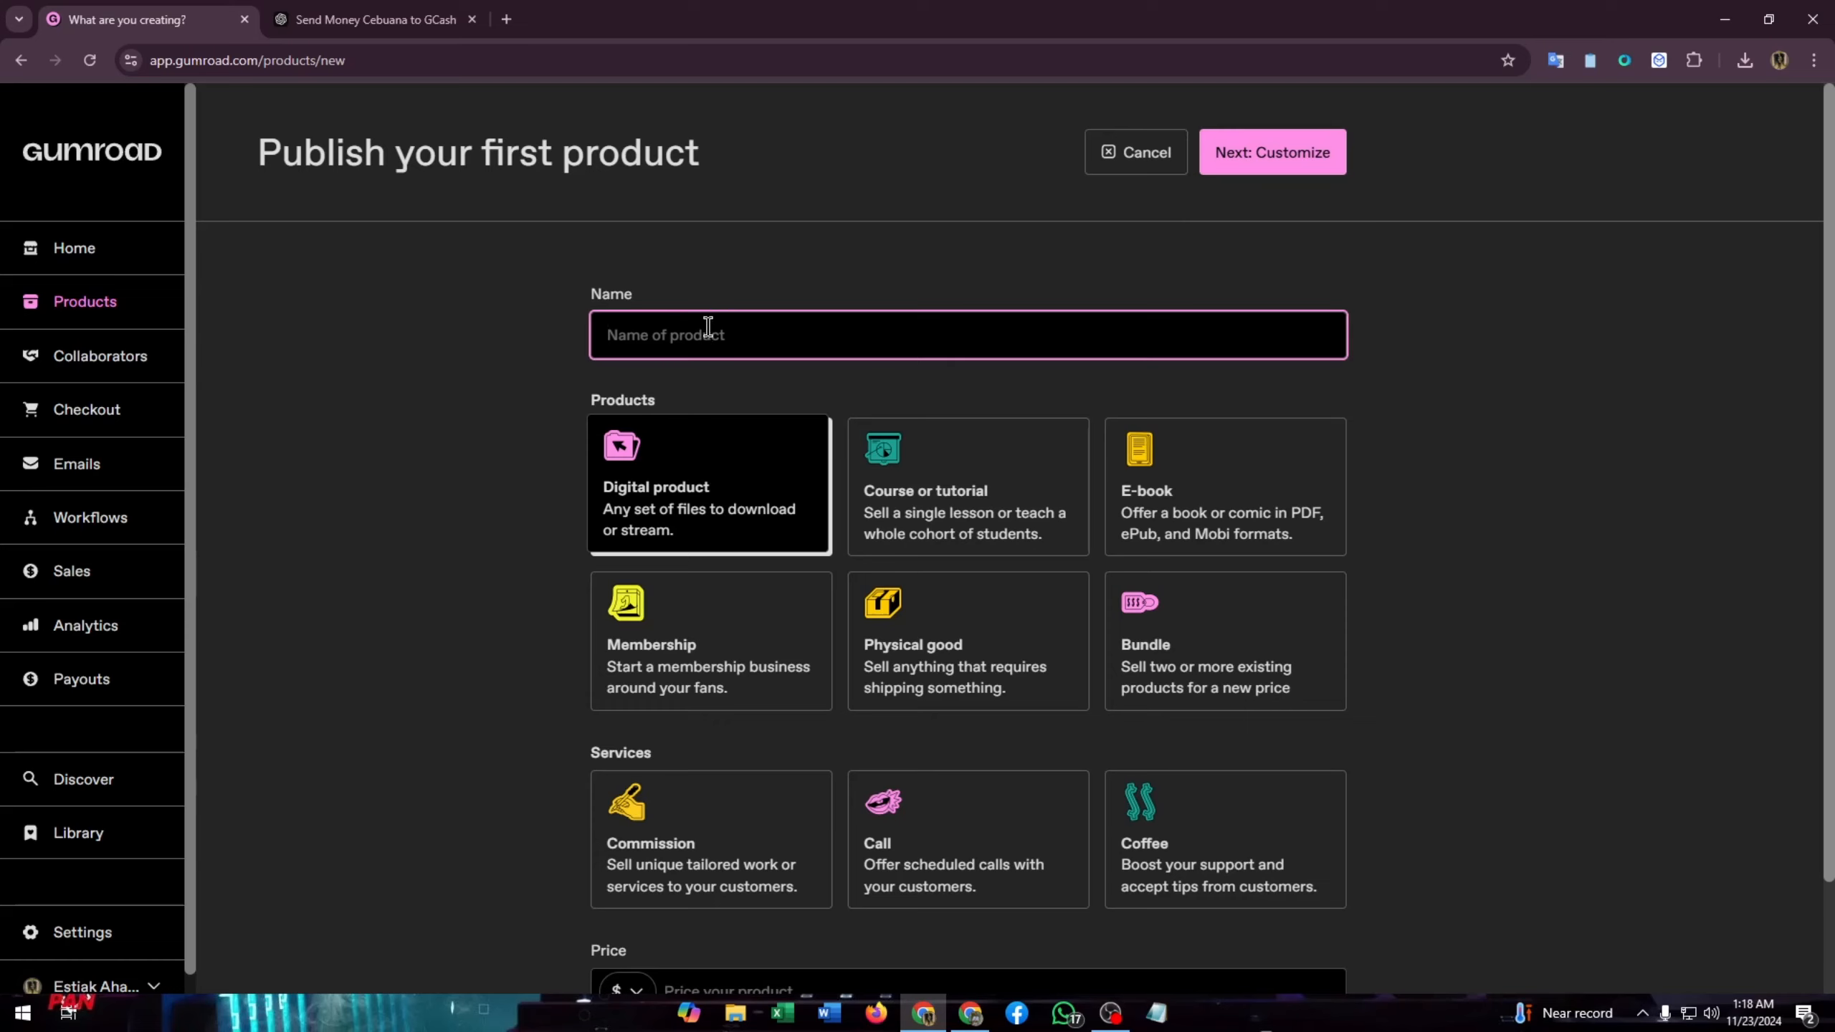
{"action": "type", "text": "Newslatter"}
{"action": "key", "text": "BackSpace"}
{"action": "key", "text": "BackSpace"}
{"action": "key", "text": "BackSpace"}
{"action": "key", "text": "BackSpace"}
{"action": "type", "text": "etter"}
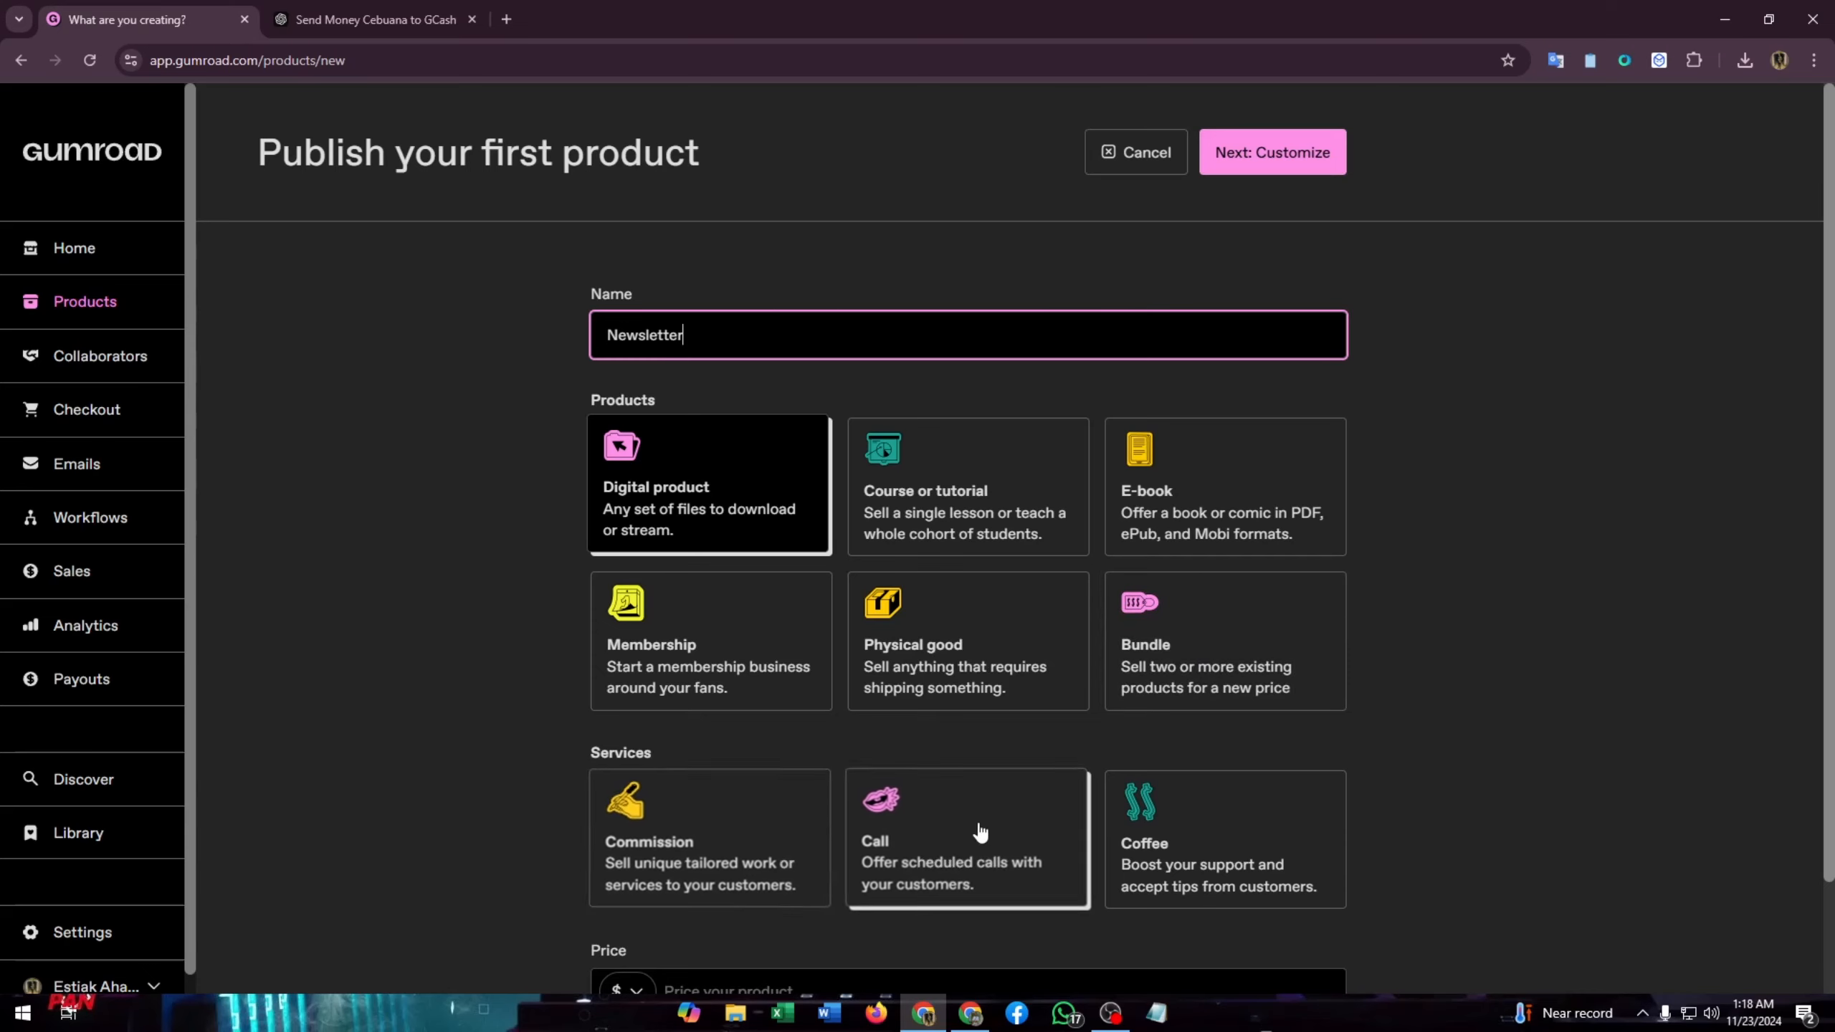
{"action": "scroll", "coordinate": [1149, 842], "scroll_direction": "down", "scroll_amount": 1}
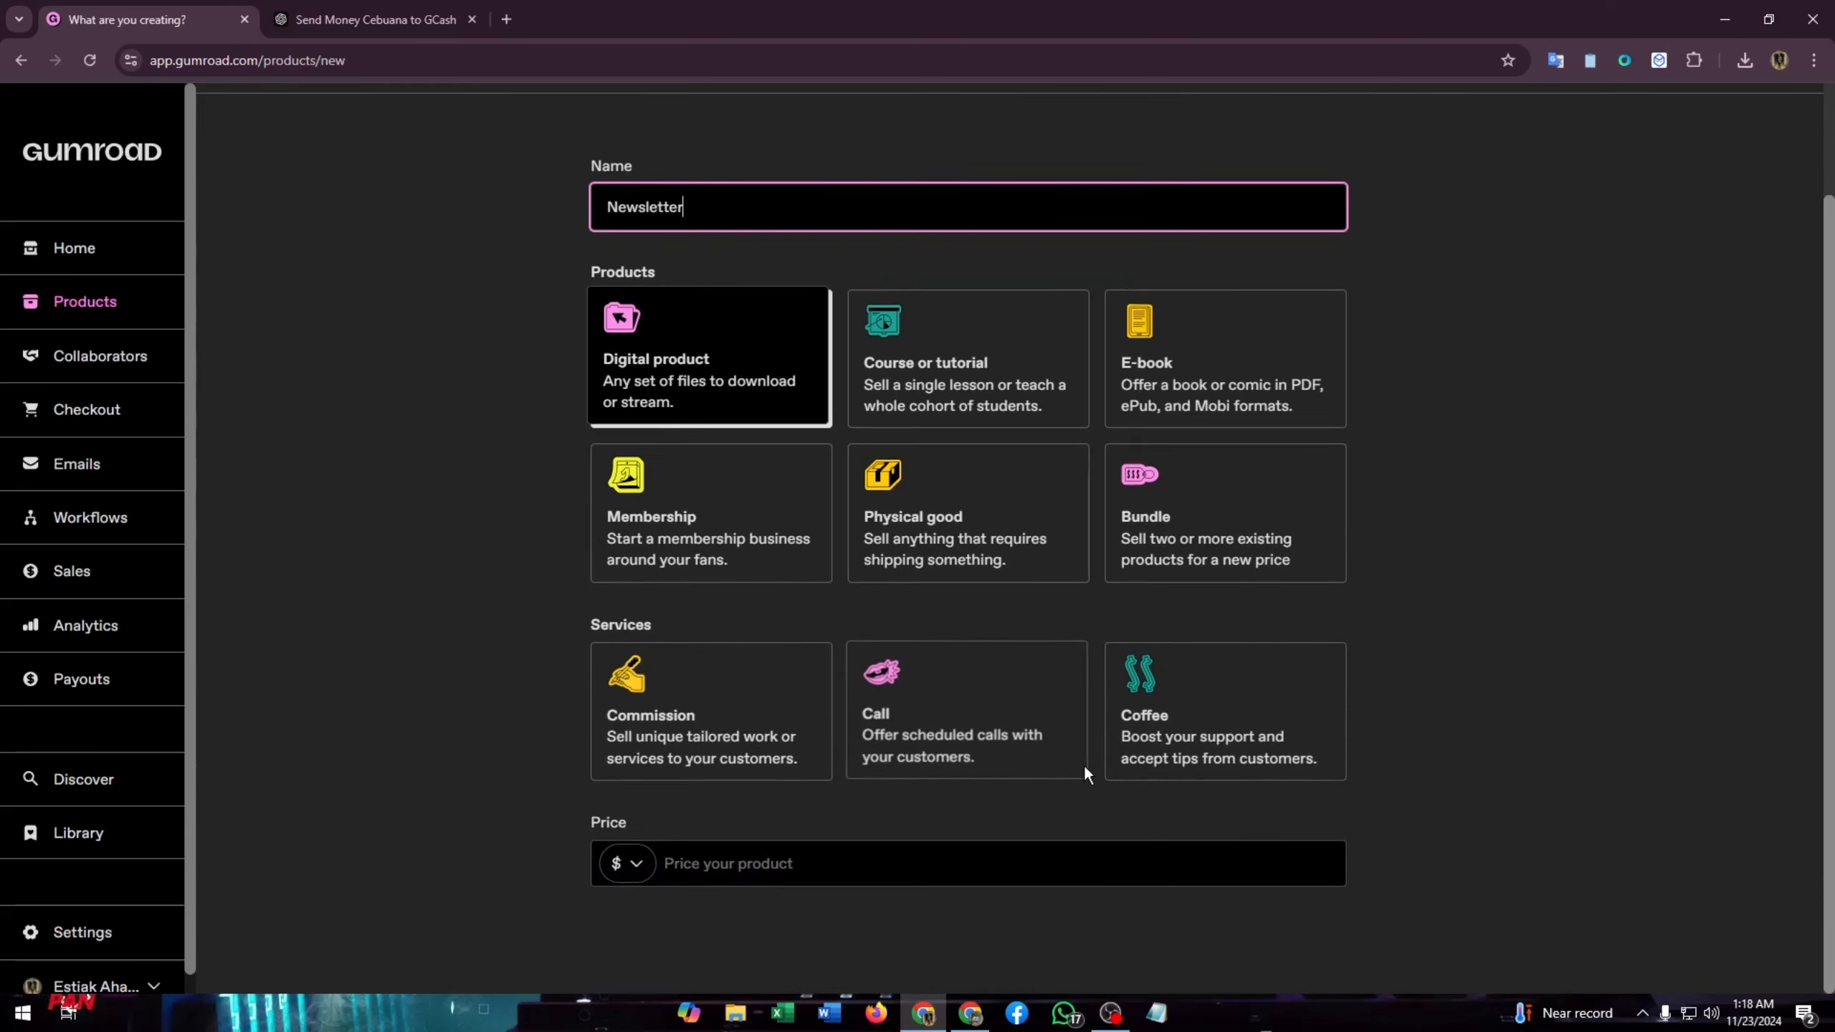
{"action": "scroll", "coordinate": [729, 803], "scroll_direction": "up", "scroll_amount": 1}
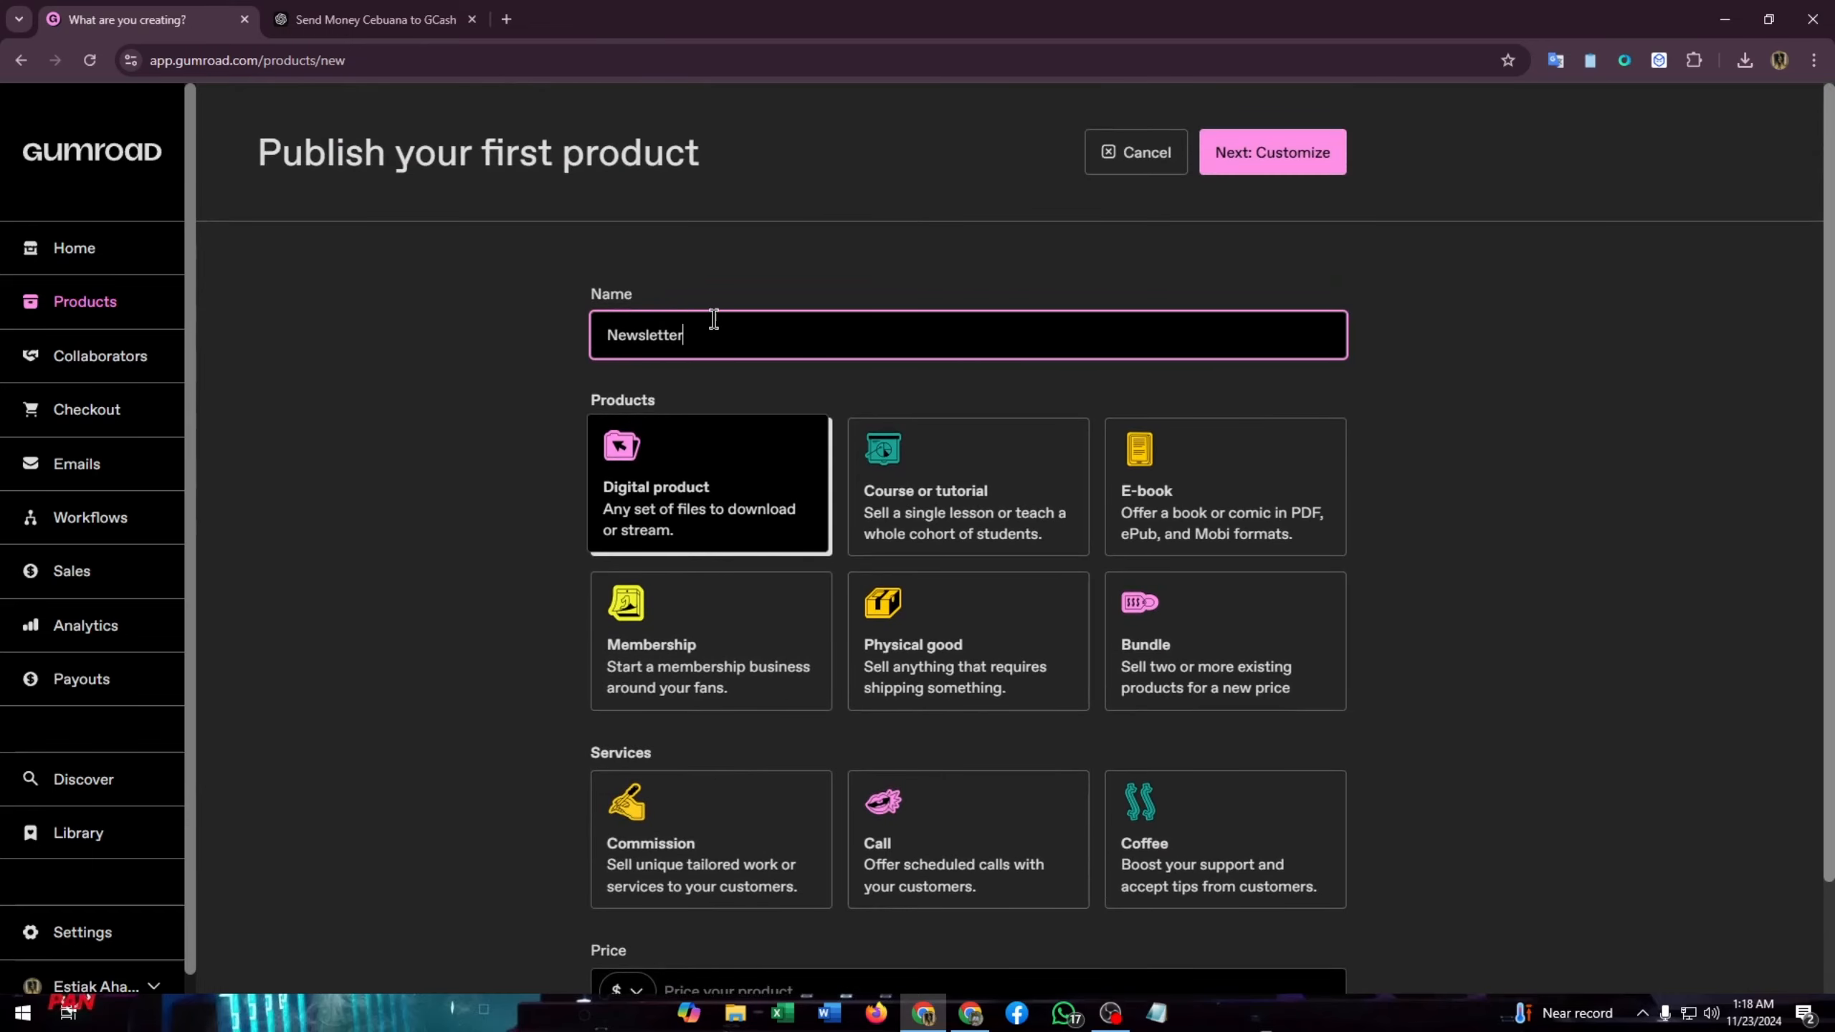
Choose Digital product as the Newsletter product's type and US Dollars as its price currency
{"action": "left_click_drag", "start_coordinate": [721, 328], "coordinate": [608, 367]}
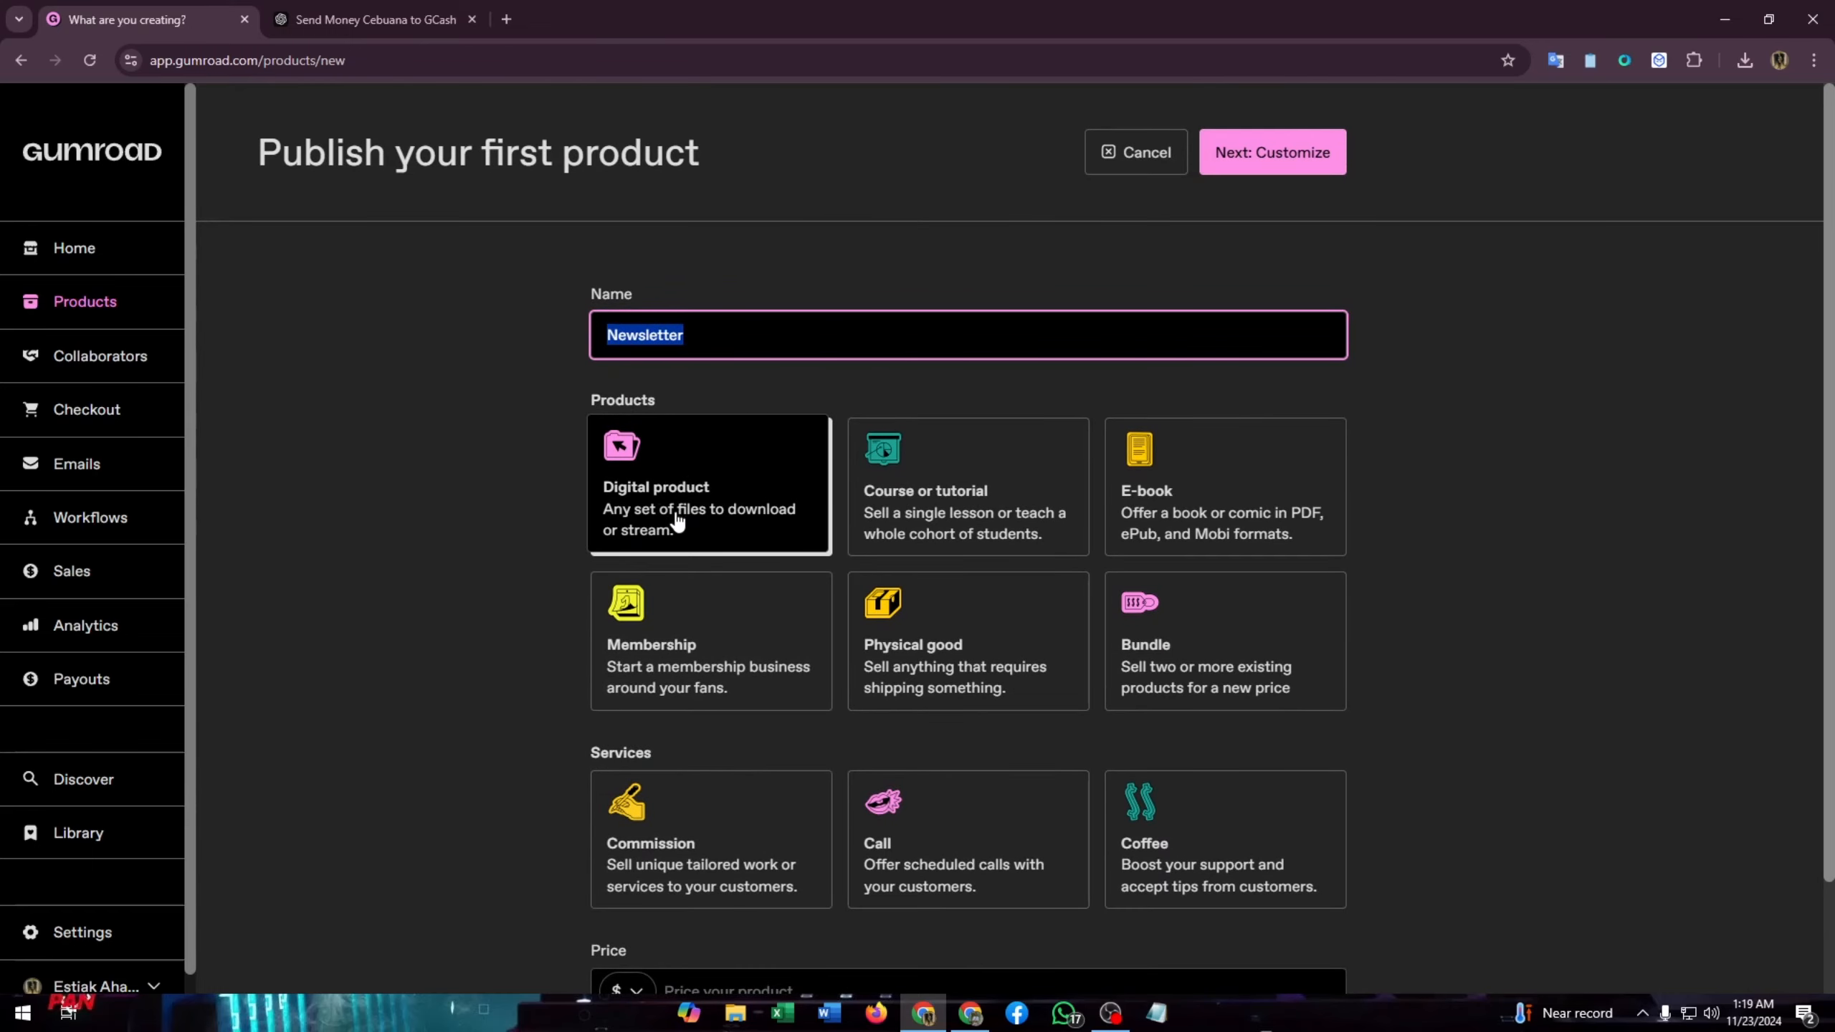
{"action": "left_click", "coordinate": [654, 515]}
{"action": "scroll", "coordinate": [405, 513], "scroll_direction": "down", "scroll_amount": 2}
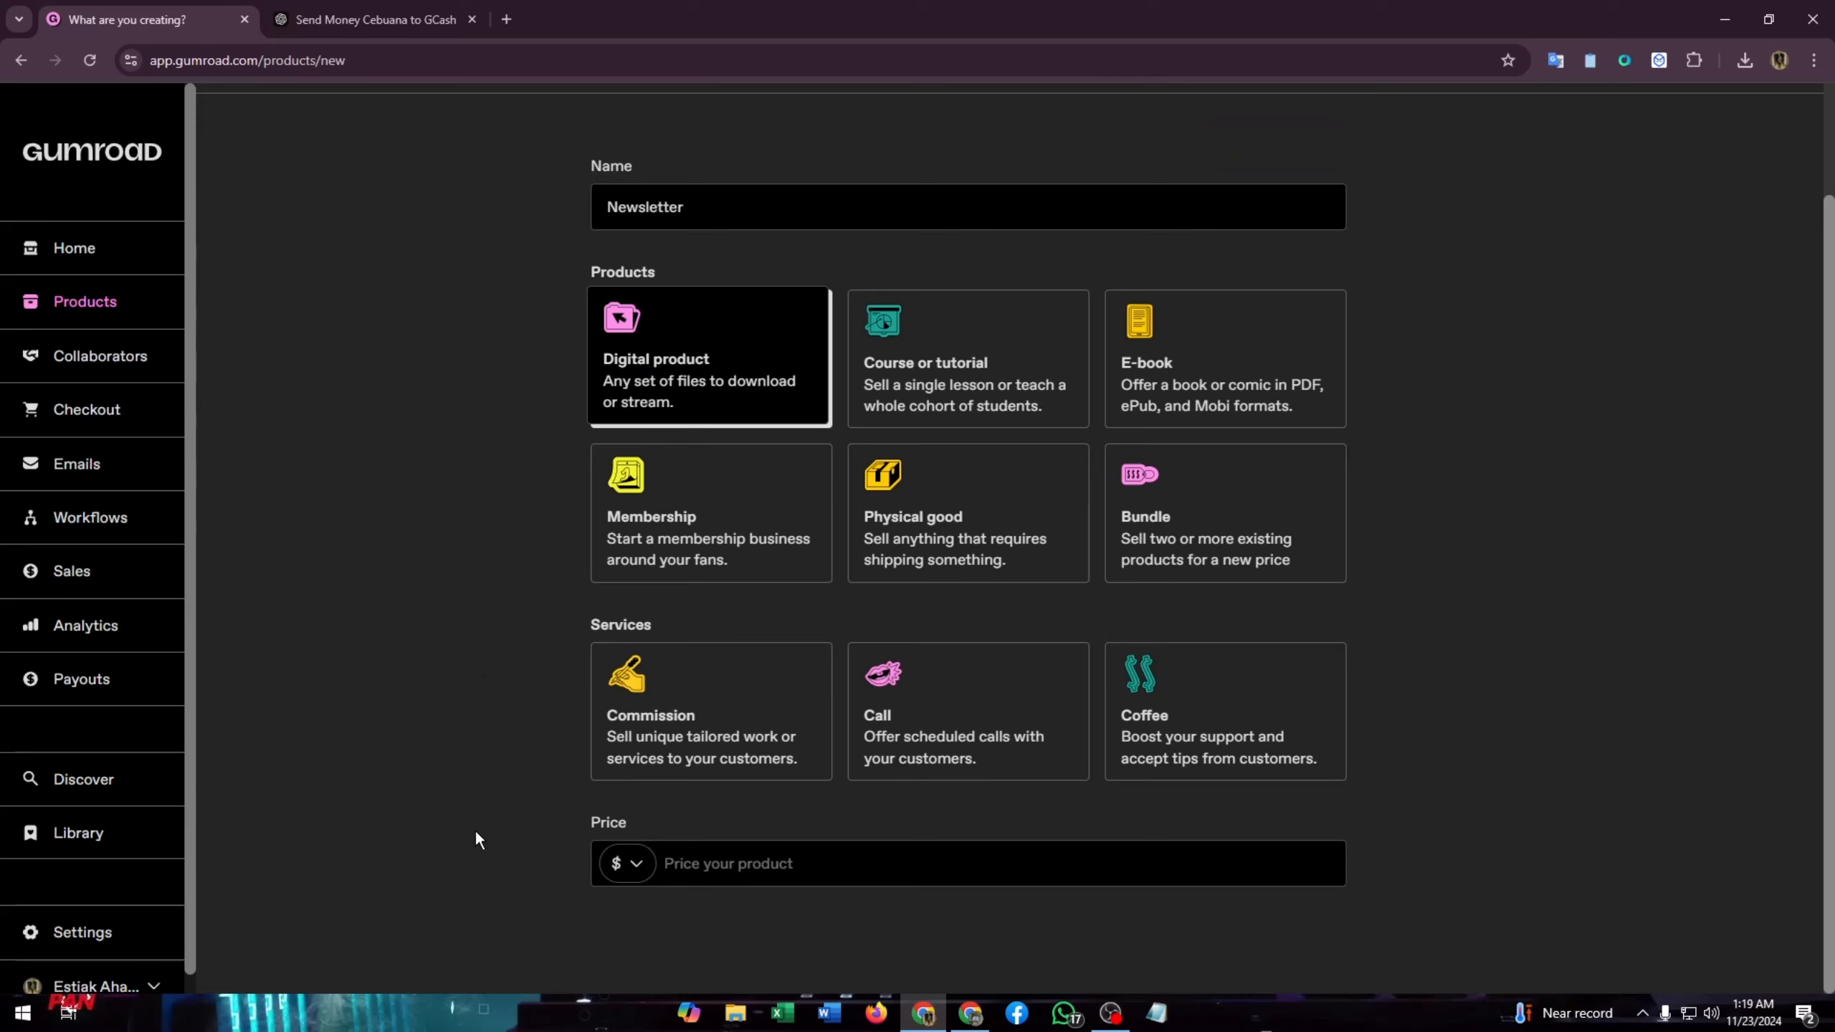
{"action": "left_click", "coordinate": [637, 866]}
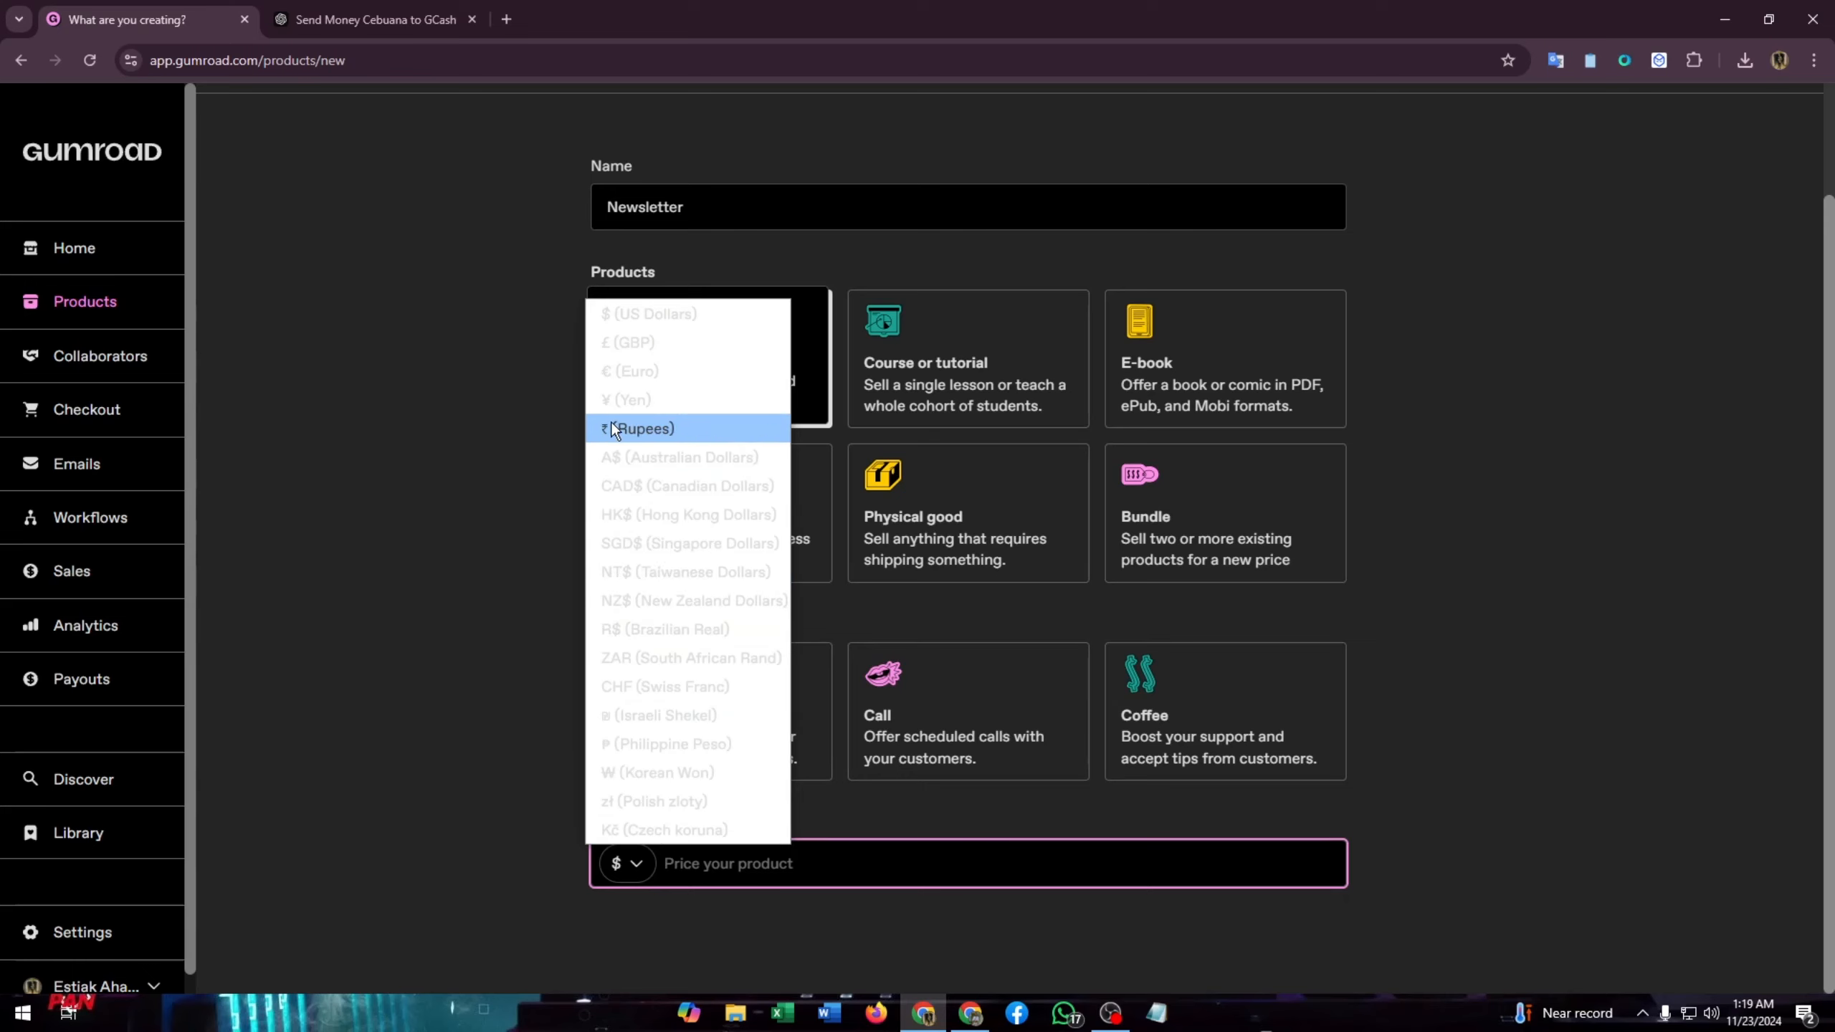
{"action": "left_click", "coordinate": [623, 316]}
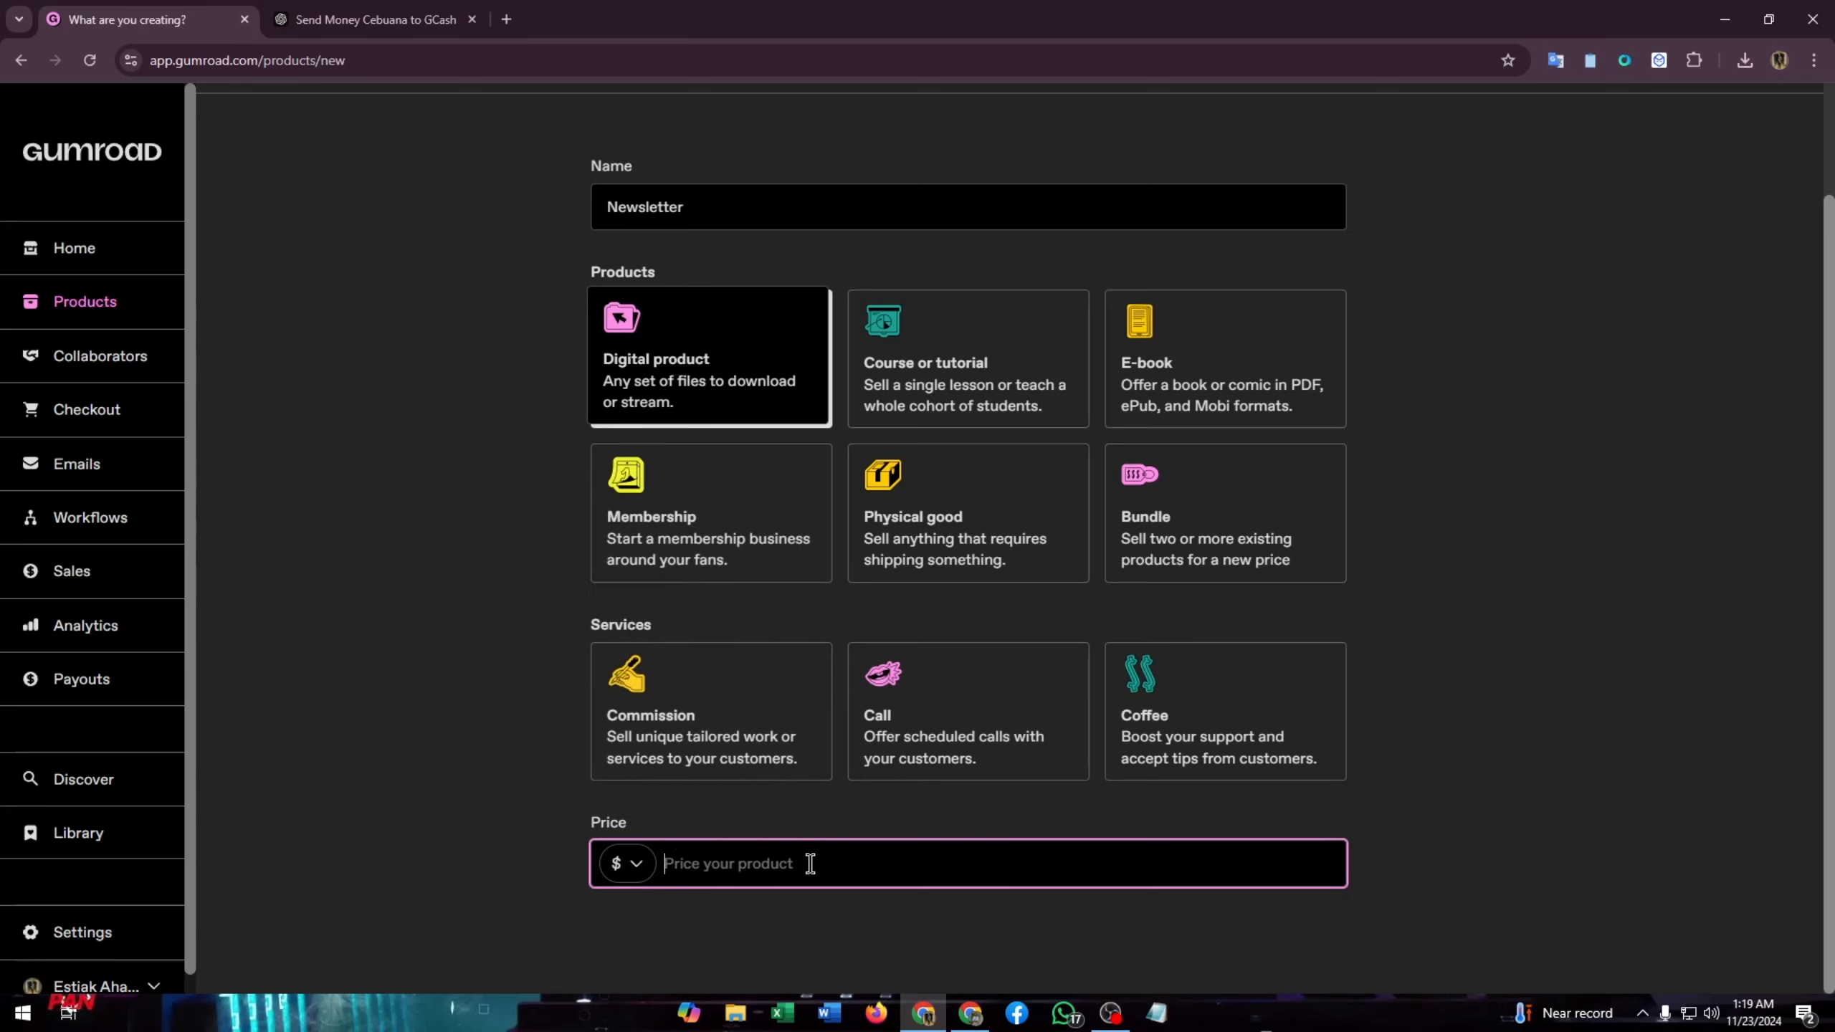
Set the product's price to 0.0 and continue to its customization page
{"action": "type", "text": "00"}
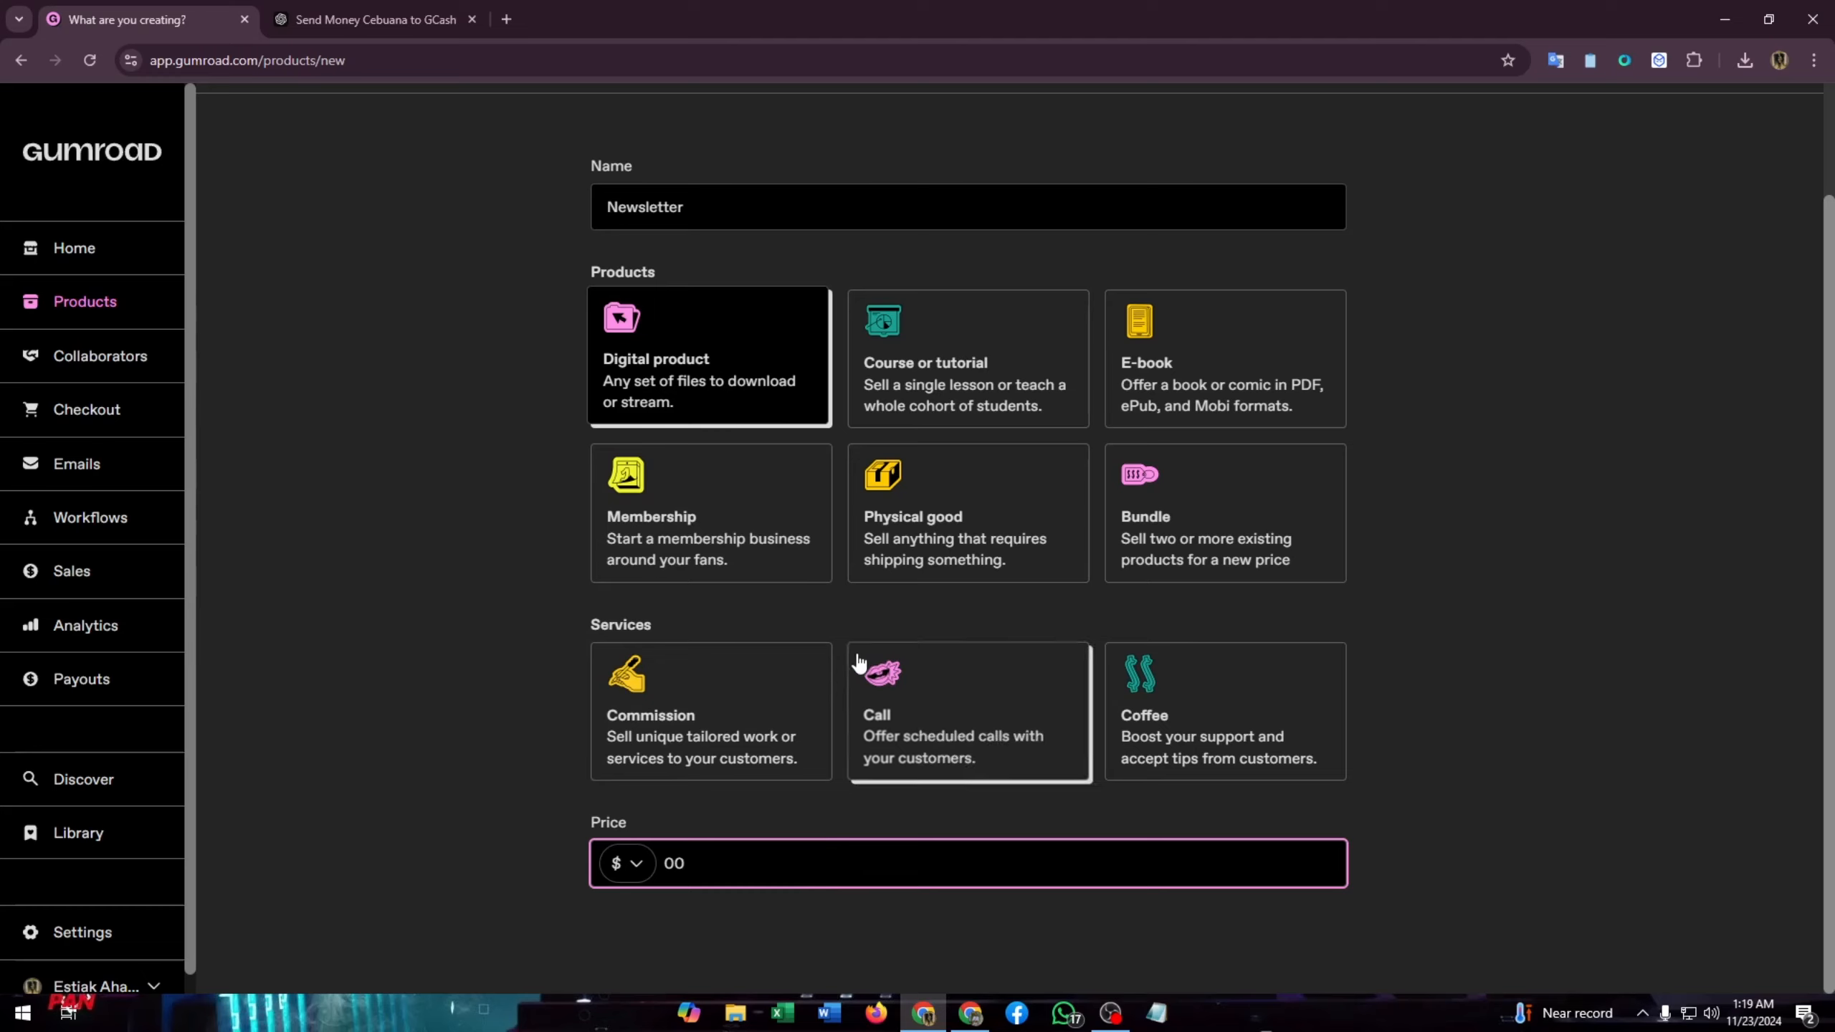
{"action": "left_click", "coordinate": [676, 867]}
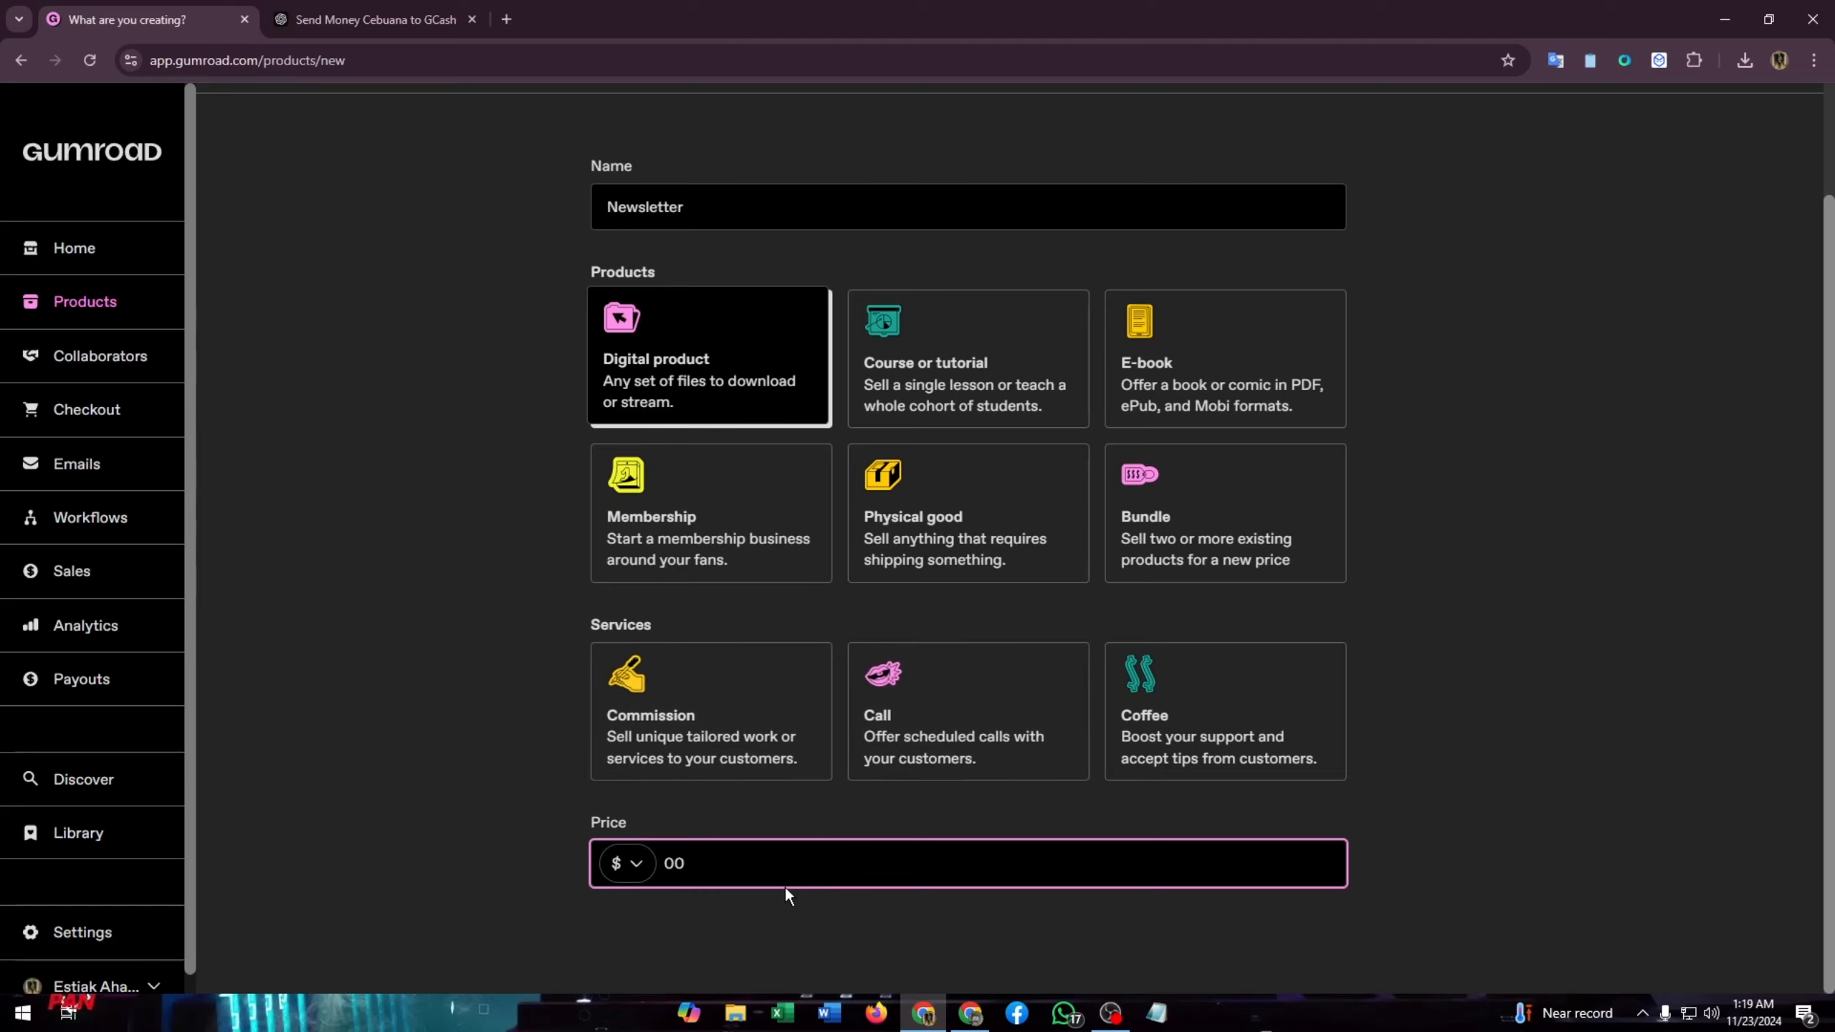
{"action": "type", "text": "."}
{"action": "left_click", "coordinate": [795, 913]}
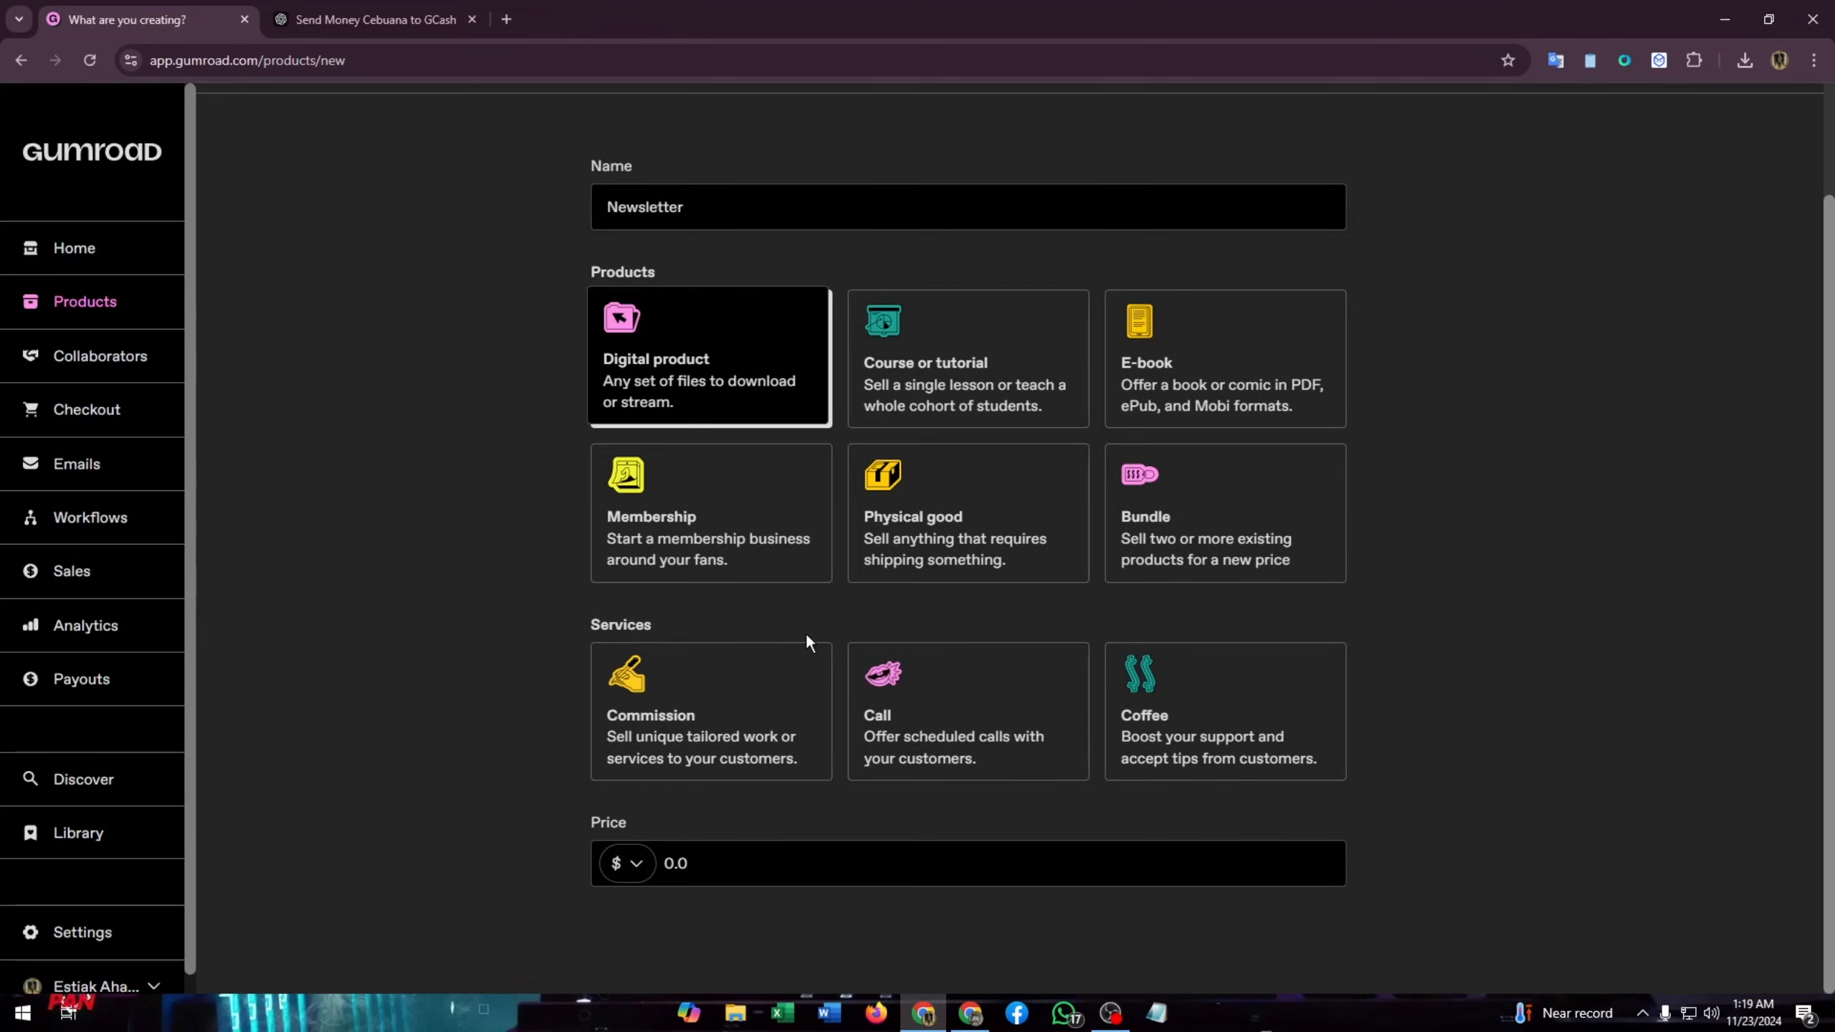
{"action": "scroll", "coordinate": [806, 631], "scroll_direction": "up", "scroll_amount": 2}
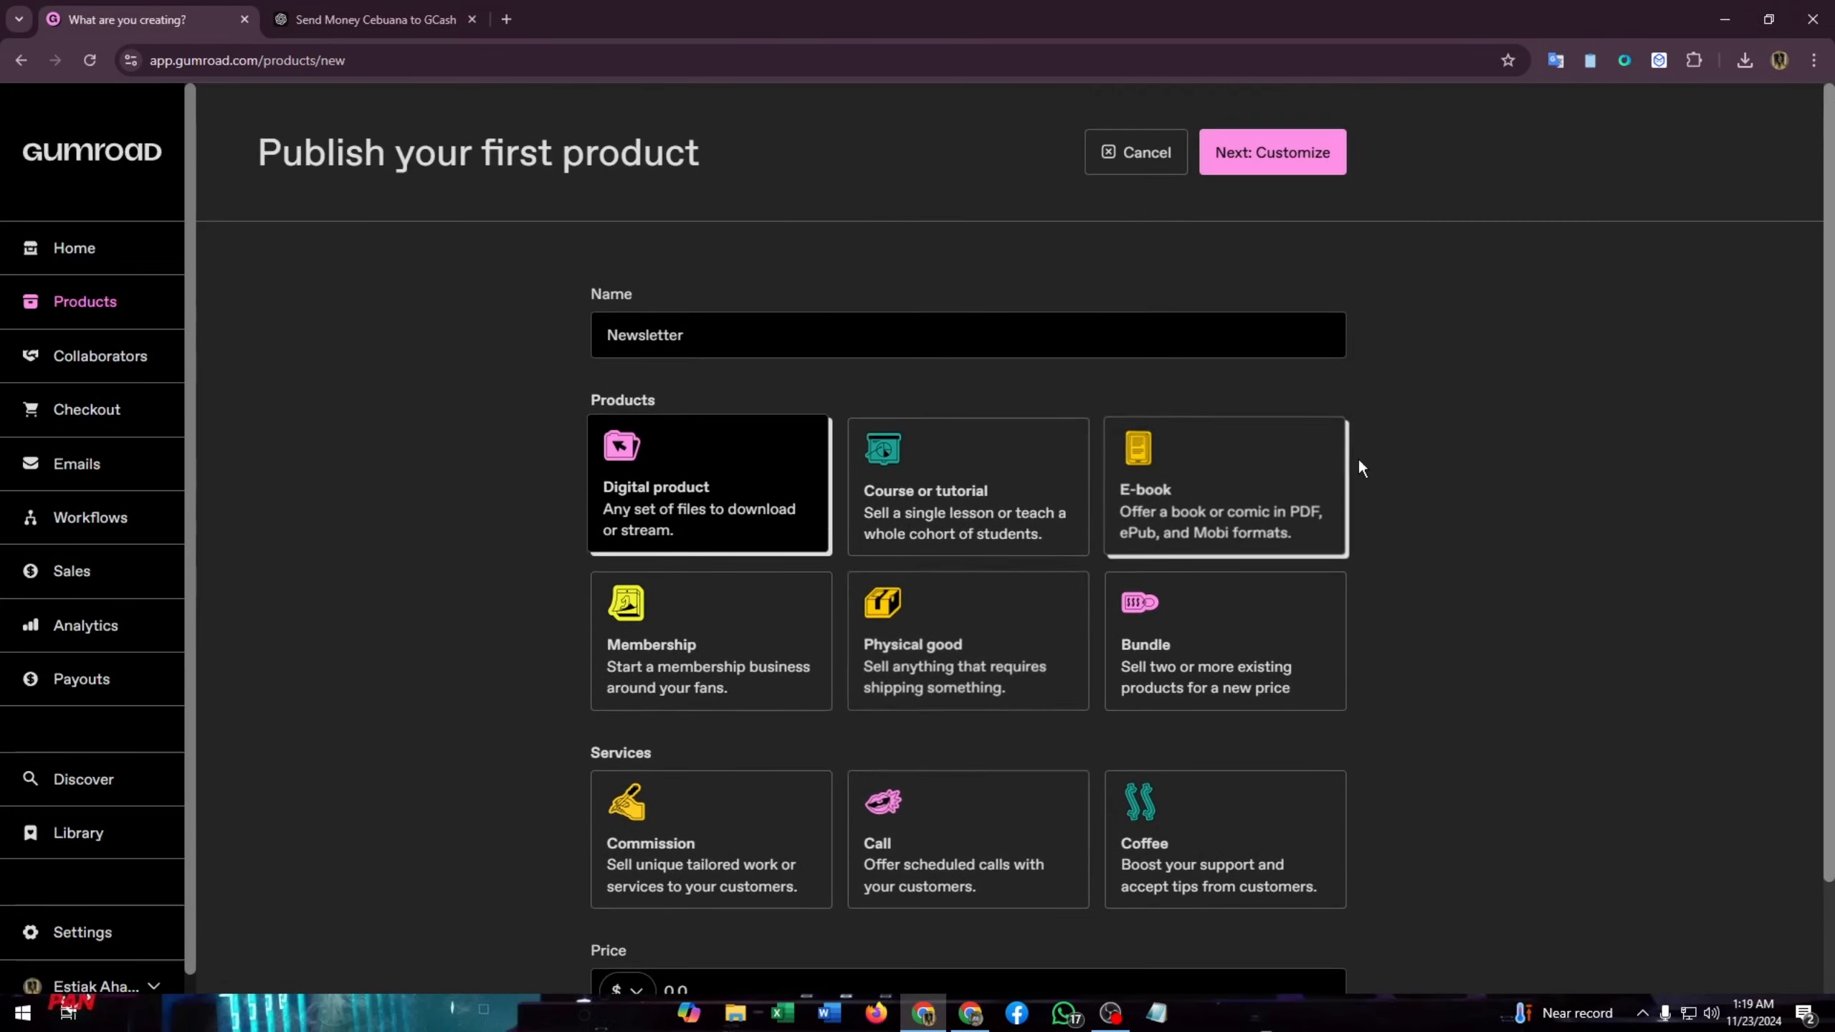
{"action": "left_click", "coordinate": [1270, 150]}
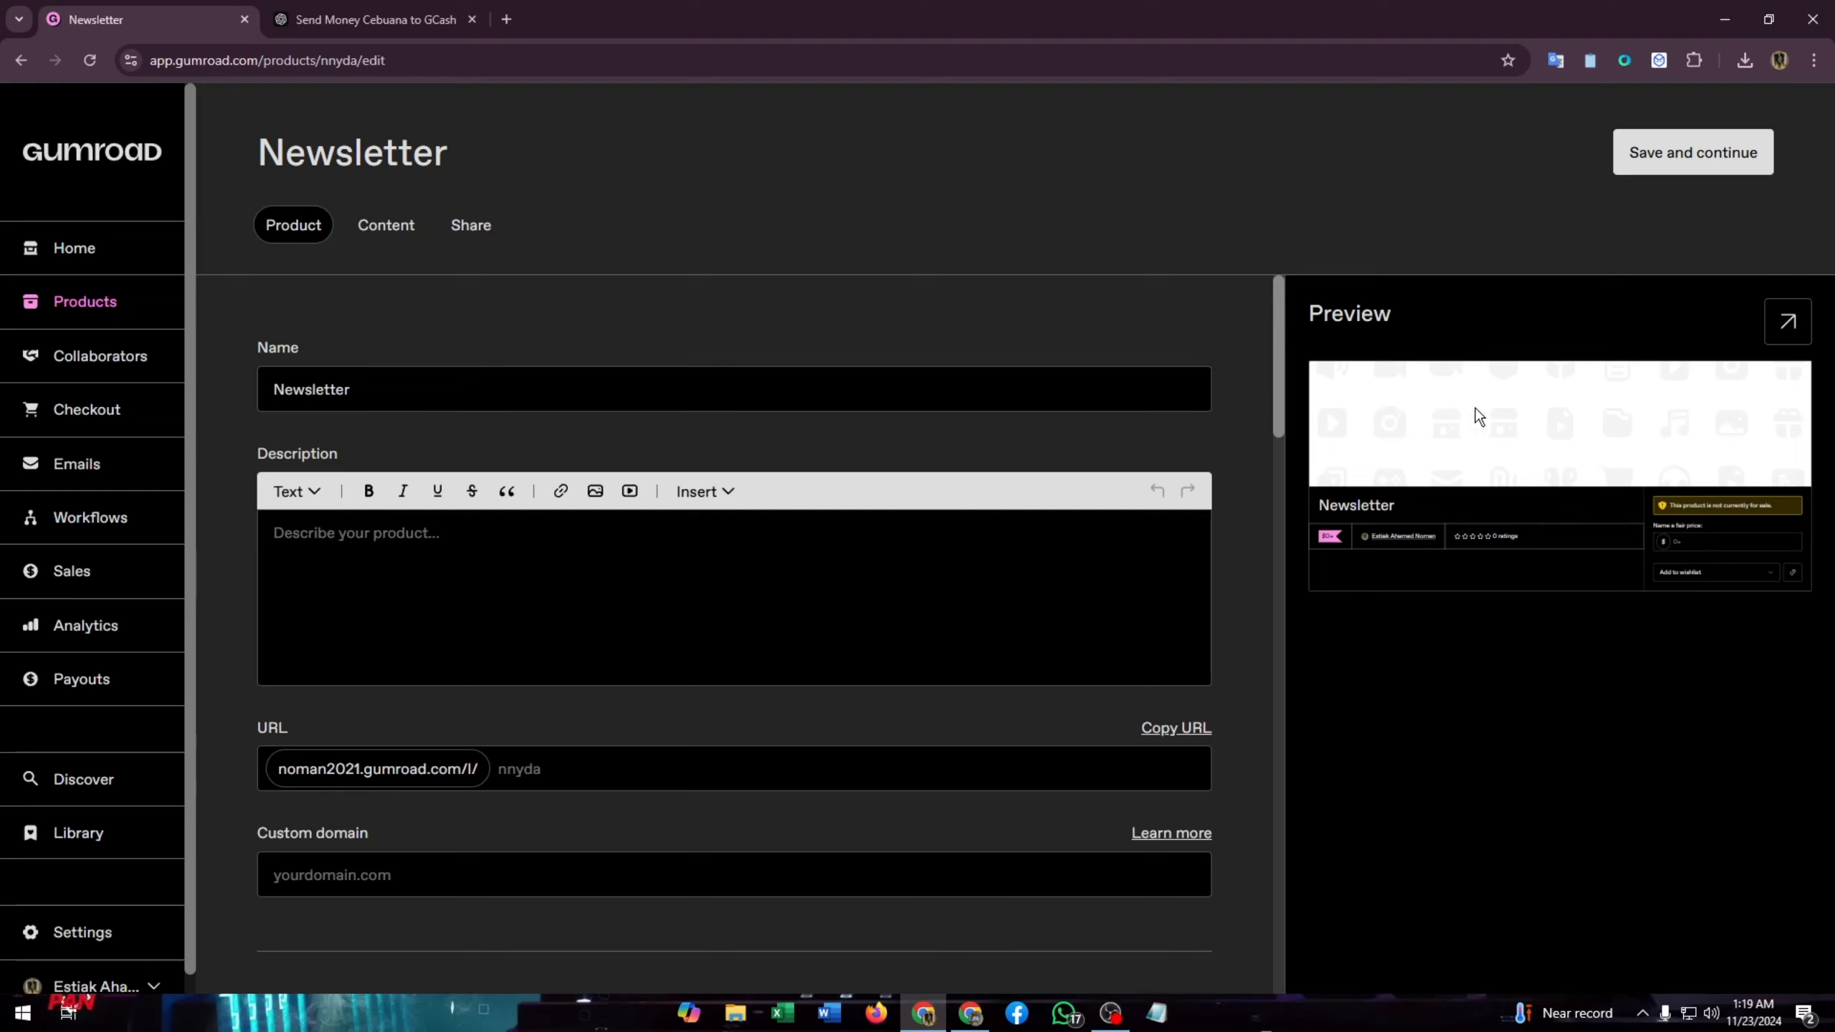
Set the custom ending of the product's URL to newsletter
{"action": "scroll", "coordinate": [730, 625], "scroll_direction": "down", "scroll_amount": 5}
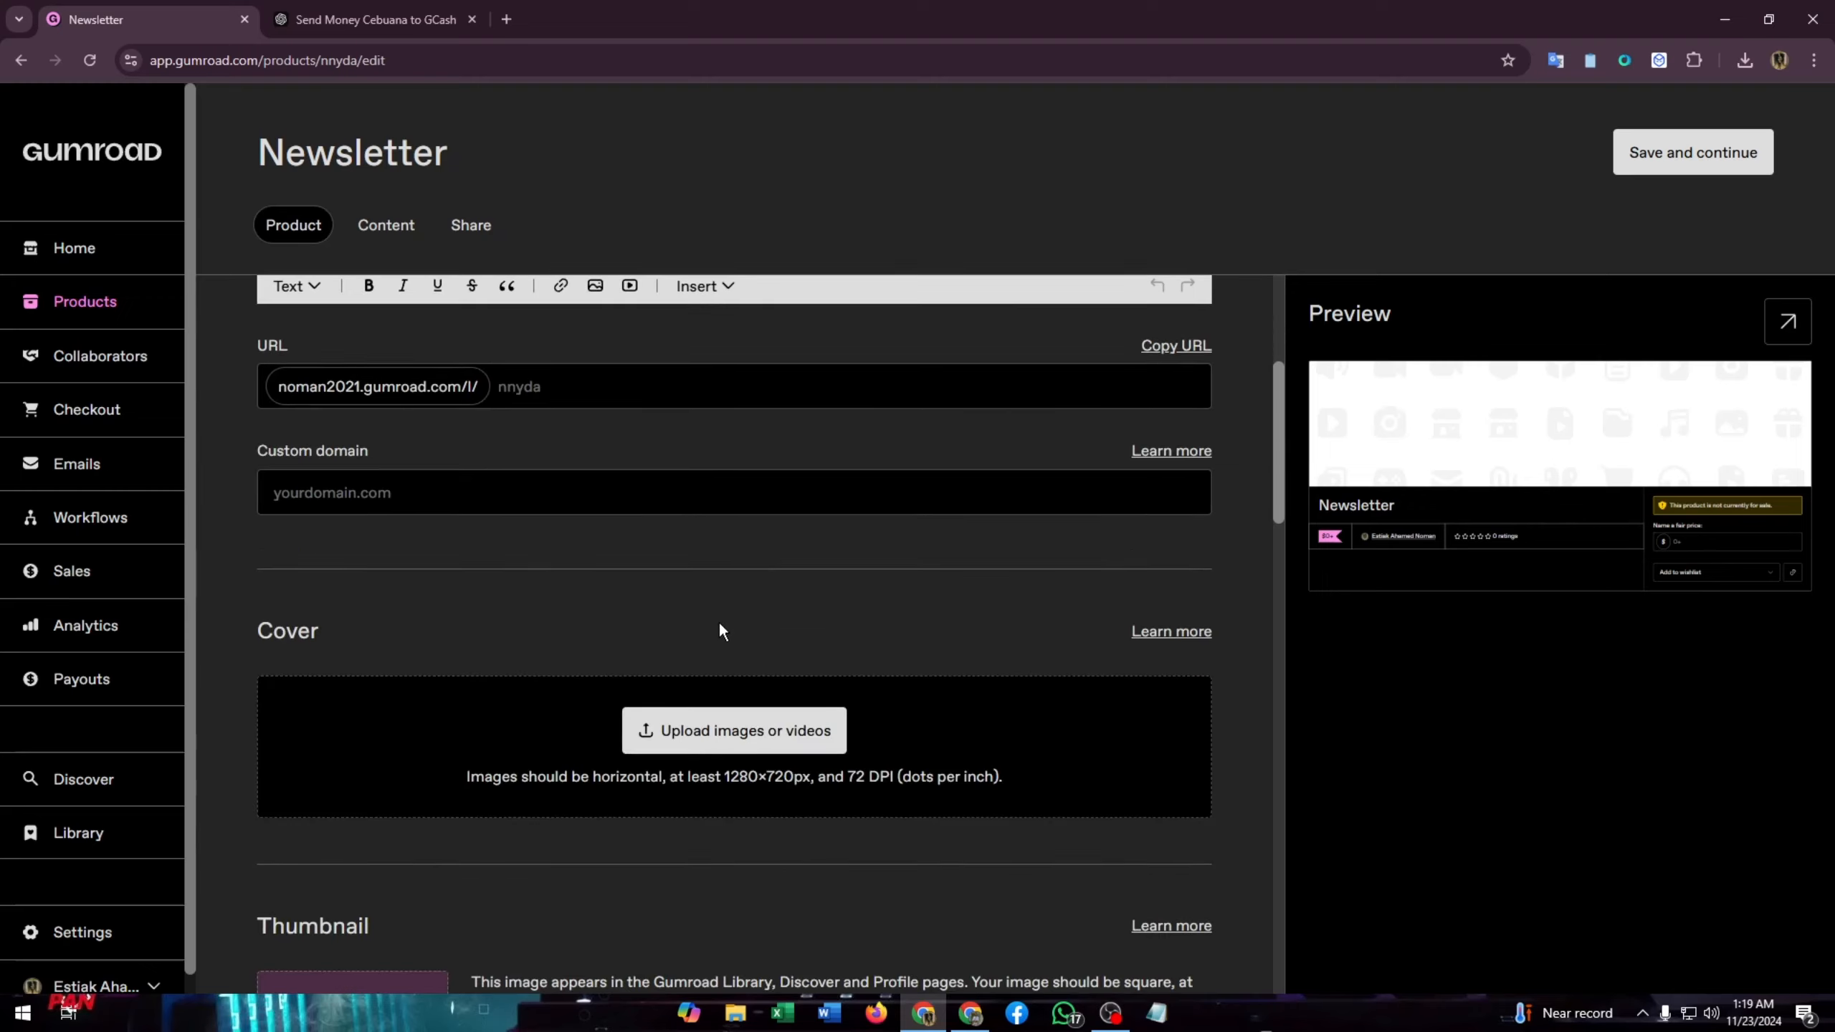
{"action": "scroll", "coordinate": [720, 627], "scroll_direction": "up", "scroll_amount": 5}
{"action": "left_click", "coordinate": [290, 555]}
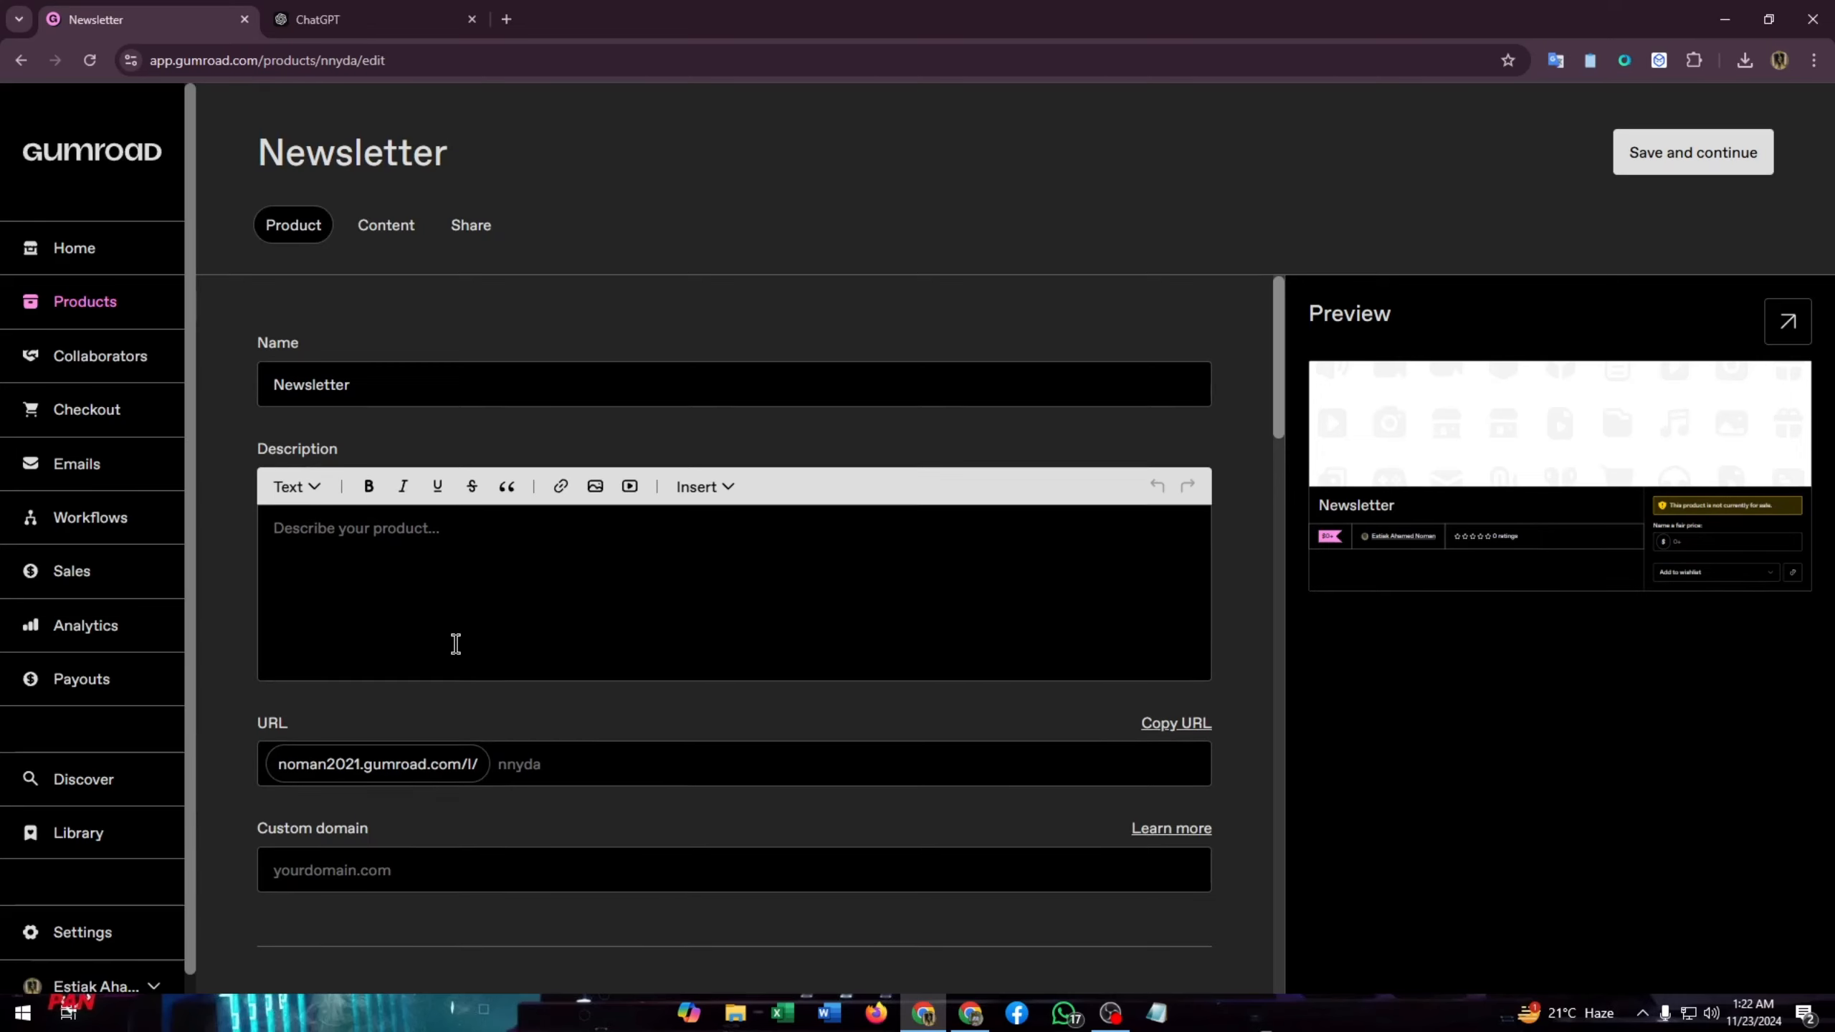
{"action": "scroll", "coordinate": [320, 564], "scroll_direction": "down", "scroll_amount": 3}
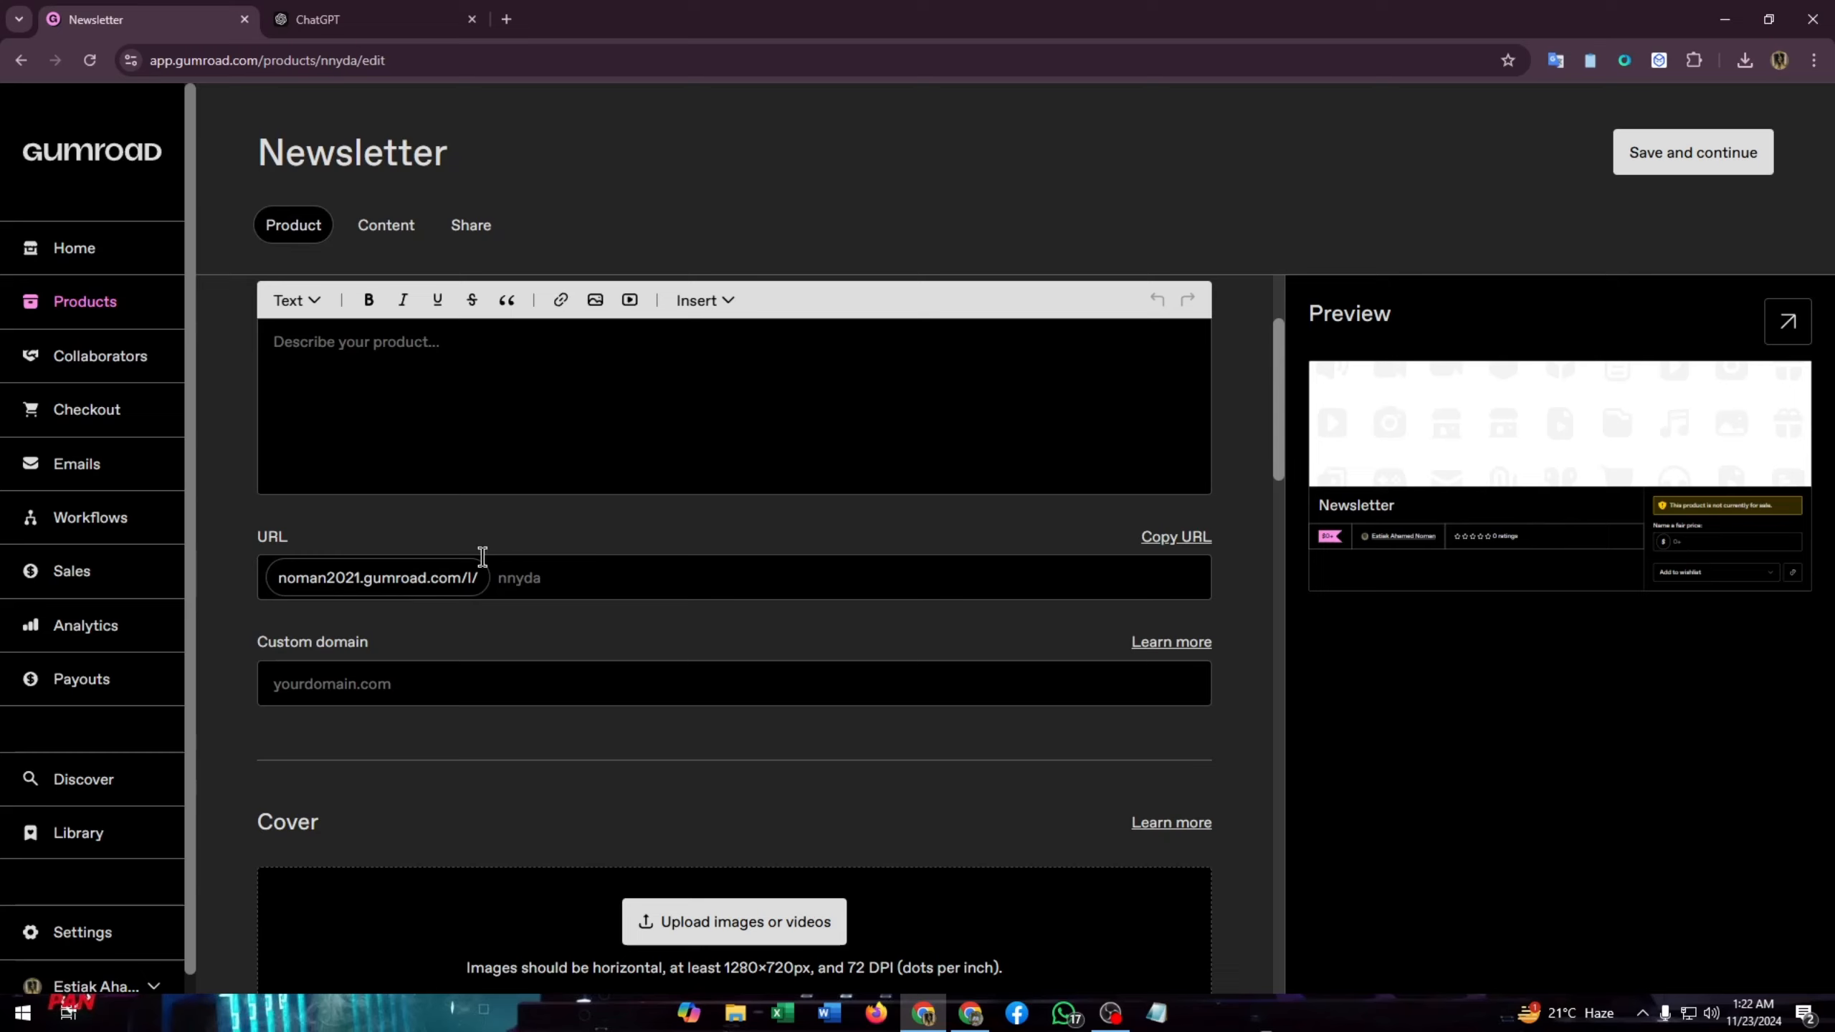
{"action": "left_click", "coordinate": [536, 578]}
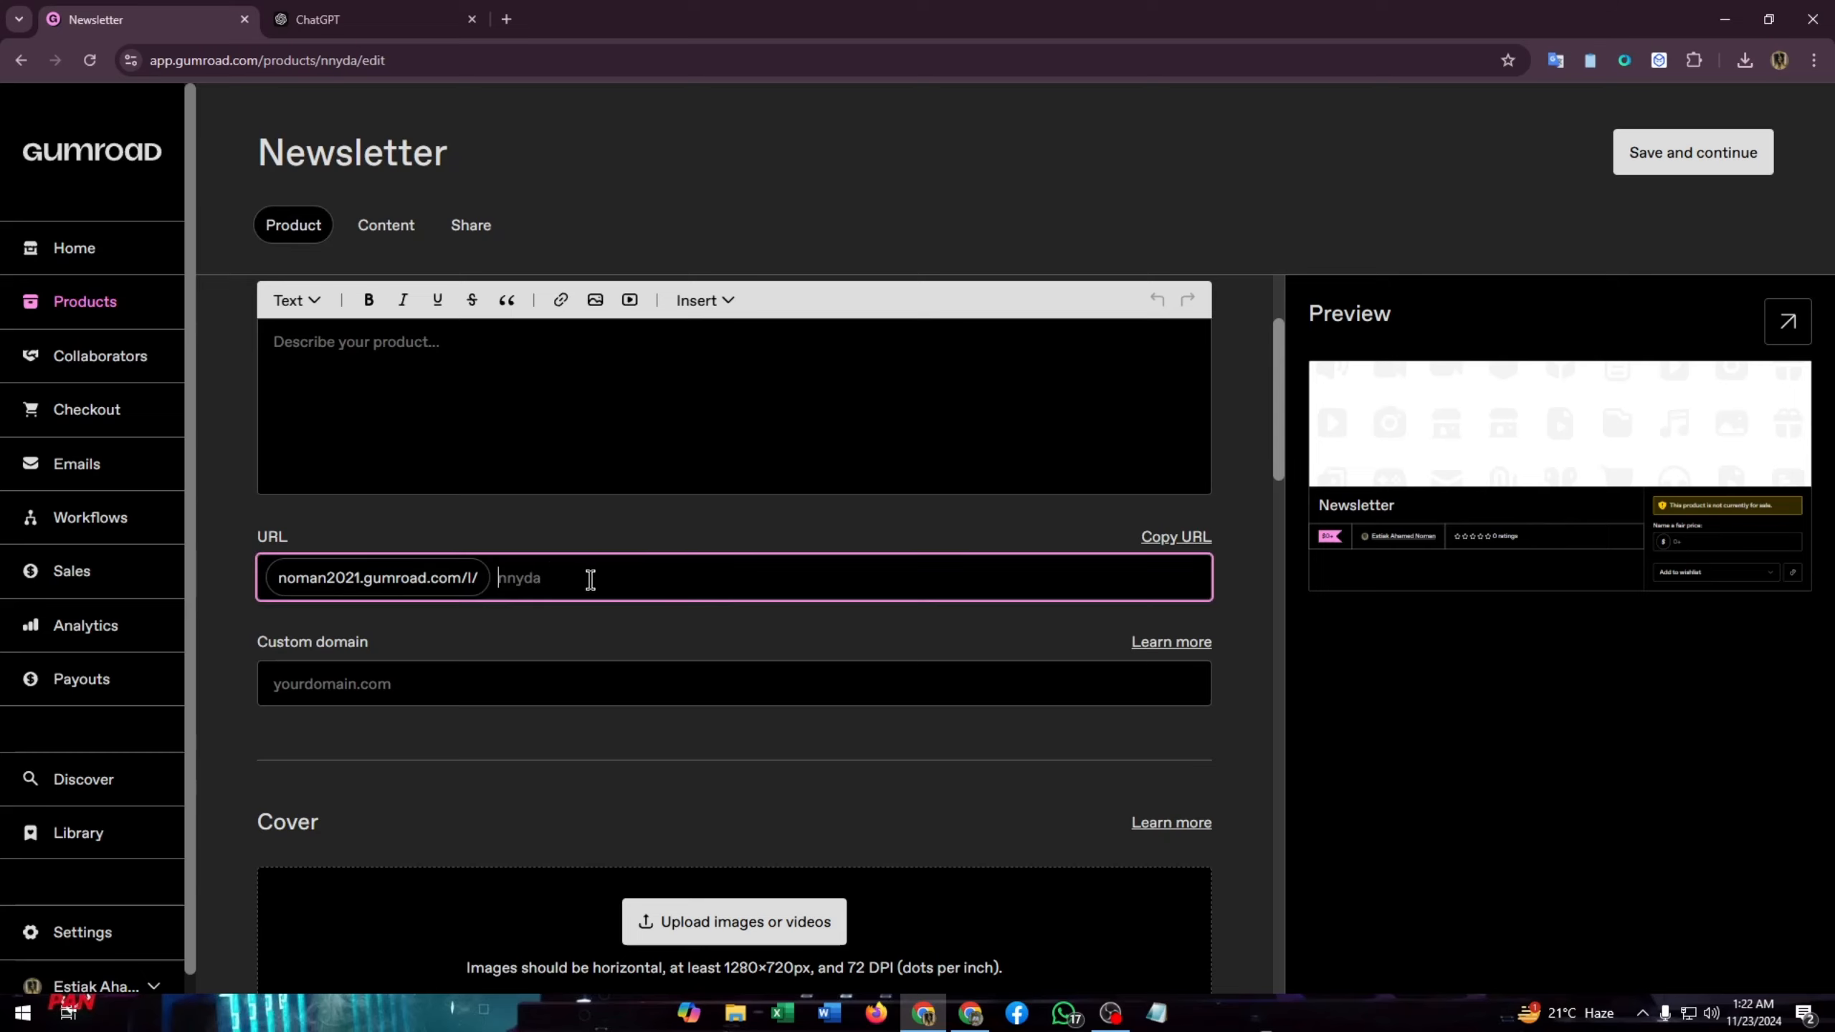
{"action": "type", "text": "newslatter"}
{"action": "key", "text": "BackSpace"}
{"action": "key", "text": "BackSpace"}
{"action": "key", "text": "BackSpace"}
{"action": "key", "text": "BackSpace"}
{"action": "key", "text": "BackSpace"}
{"action": "type", "text": "etter"}
{"action": "left_click", "coordinate": [448, 692]}
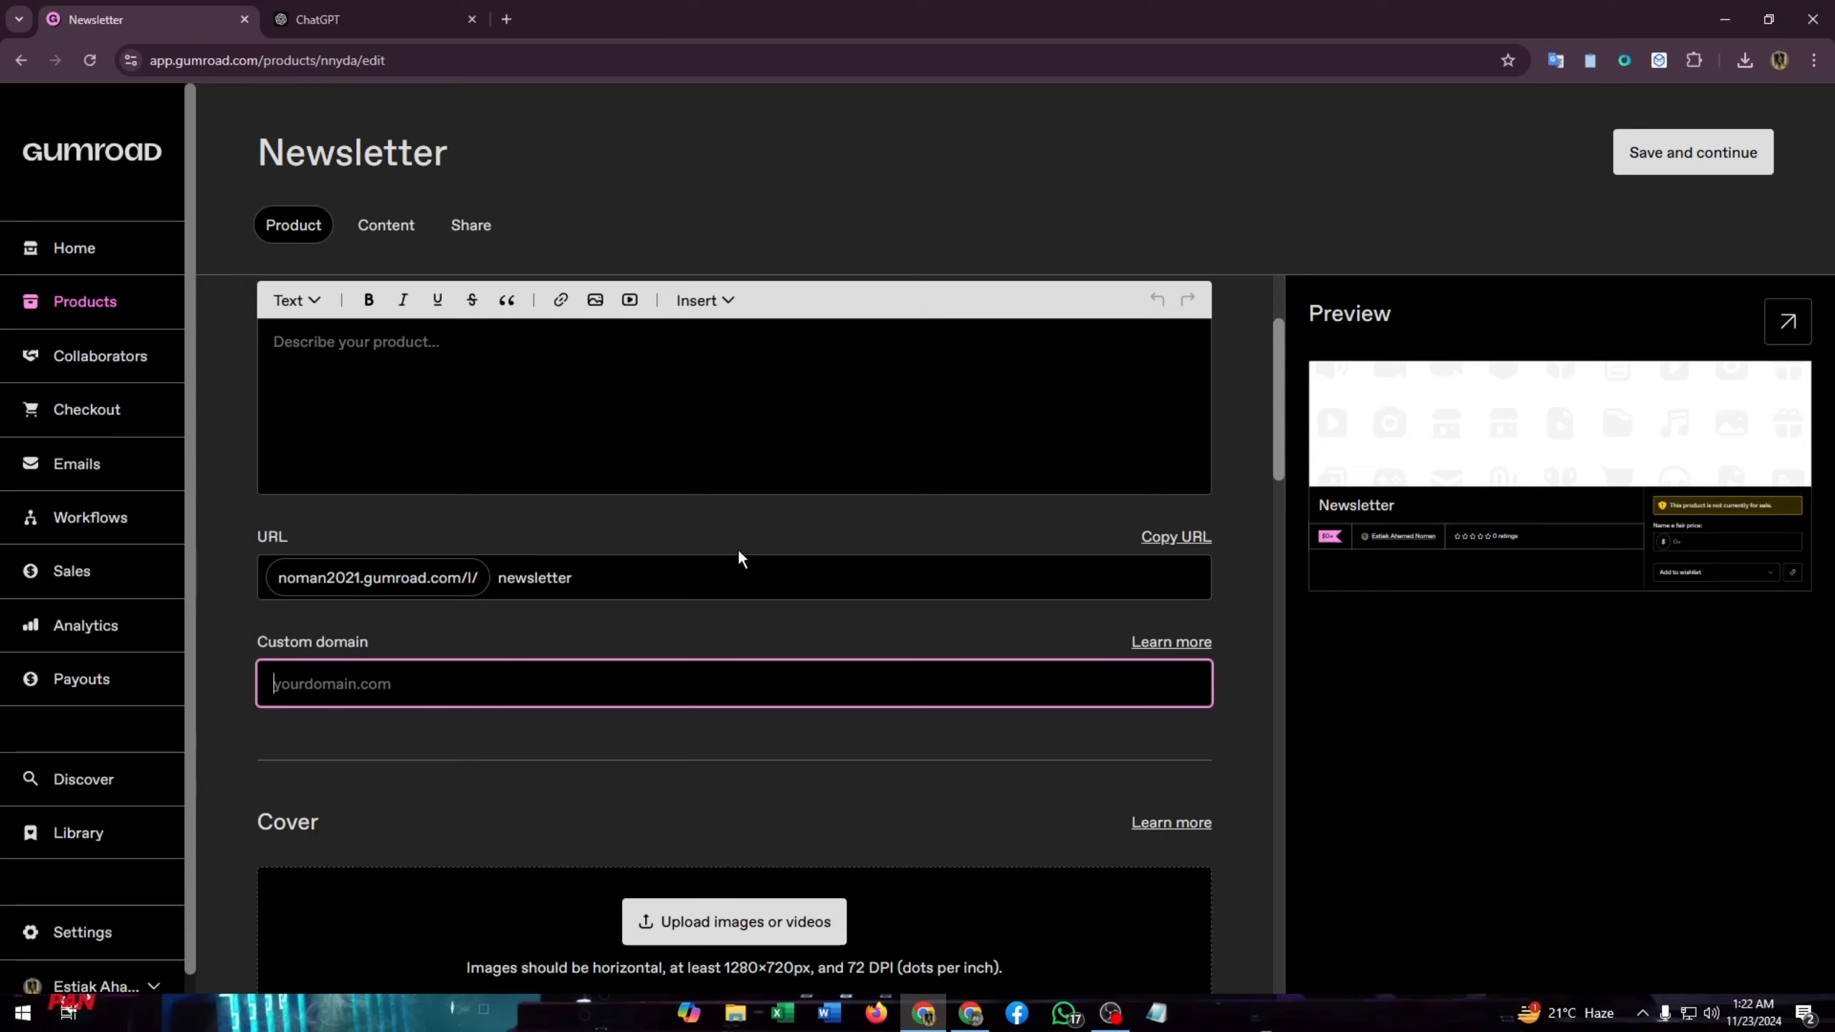
Upload the JPG image information-technology-data-poster-vector from the Downloads folder as the product cover and check it in the preview
{"action": "scroll", "coordinate": [536, 864], "scroll_direction": "down", "scroll_amount": 3}
{"action": "left_click", "coordinate": [705, 741]}
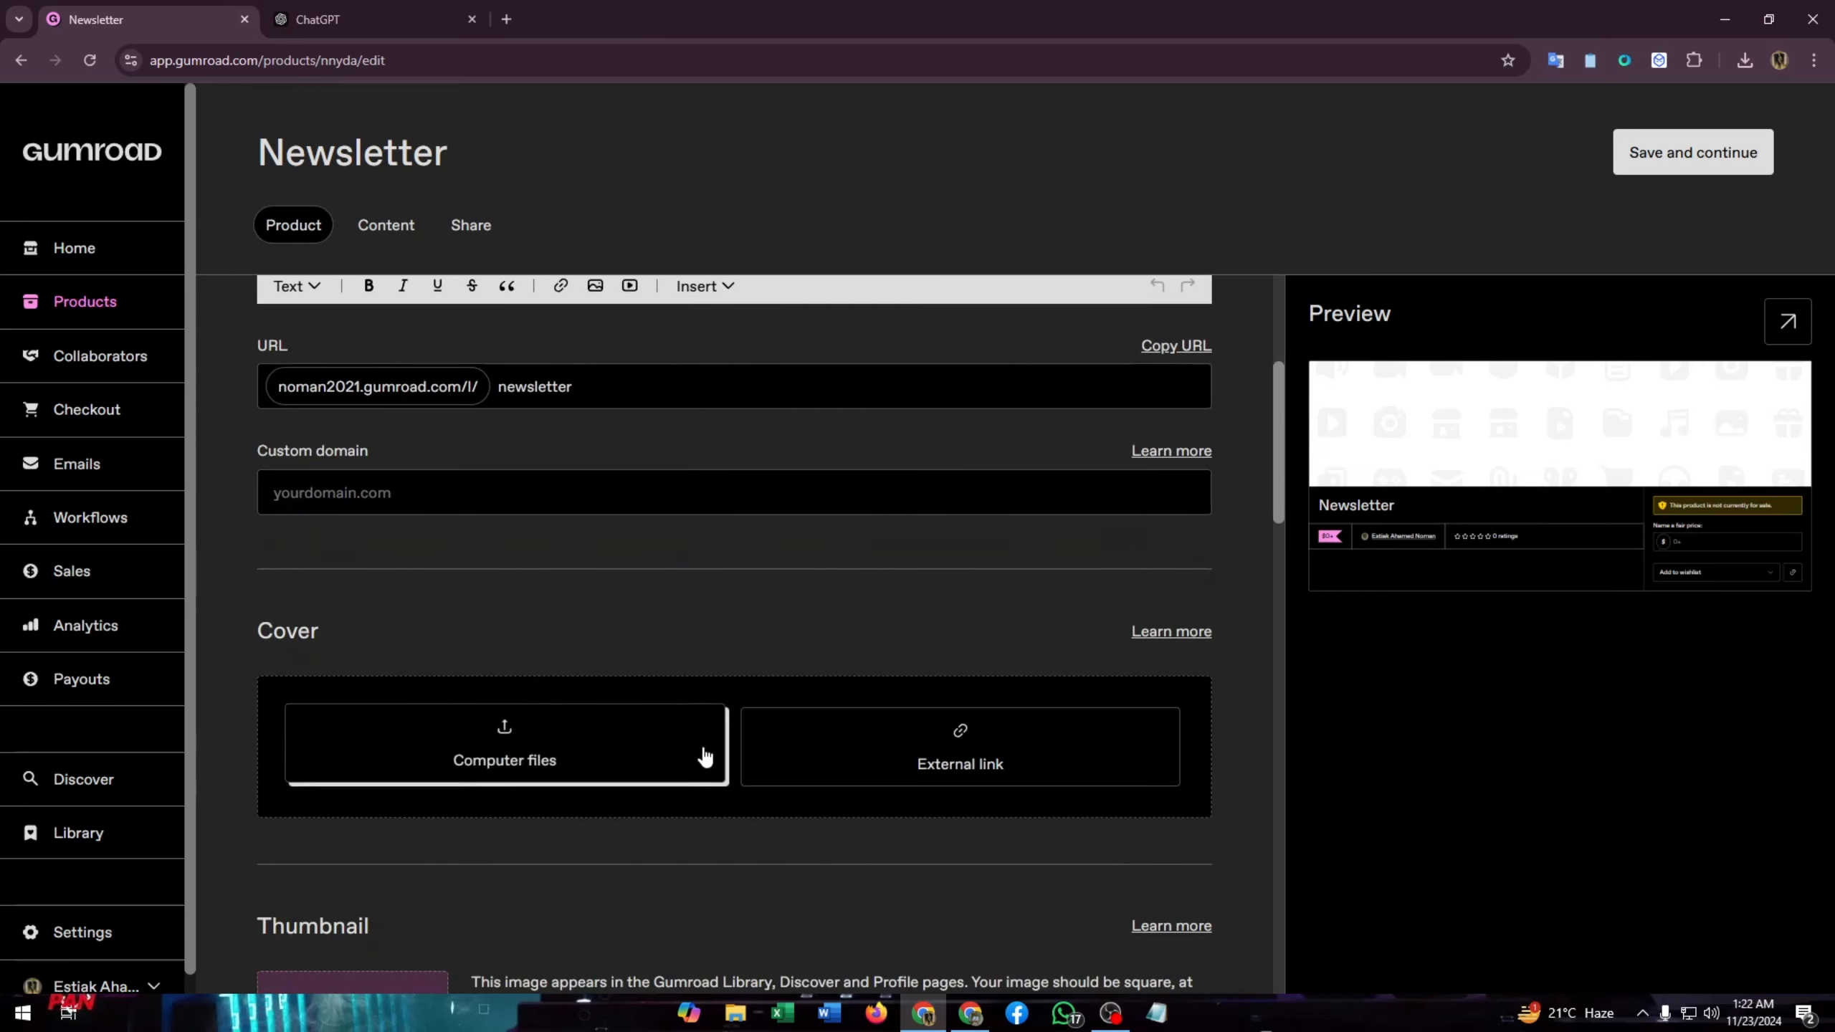
{"action": "left_click", "coordinate": [565, 754]}
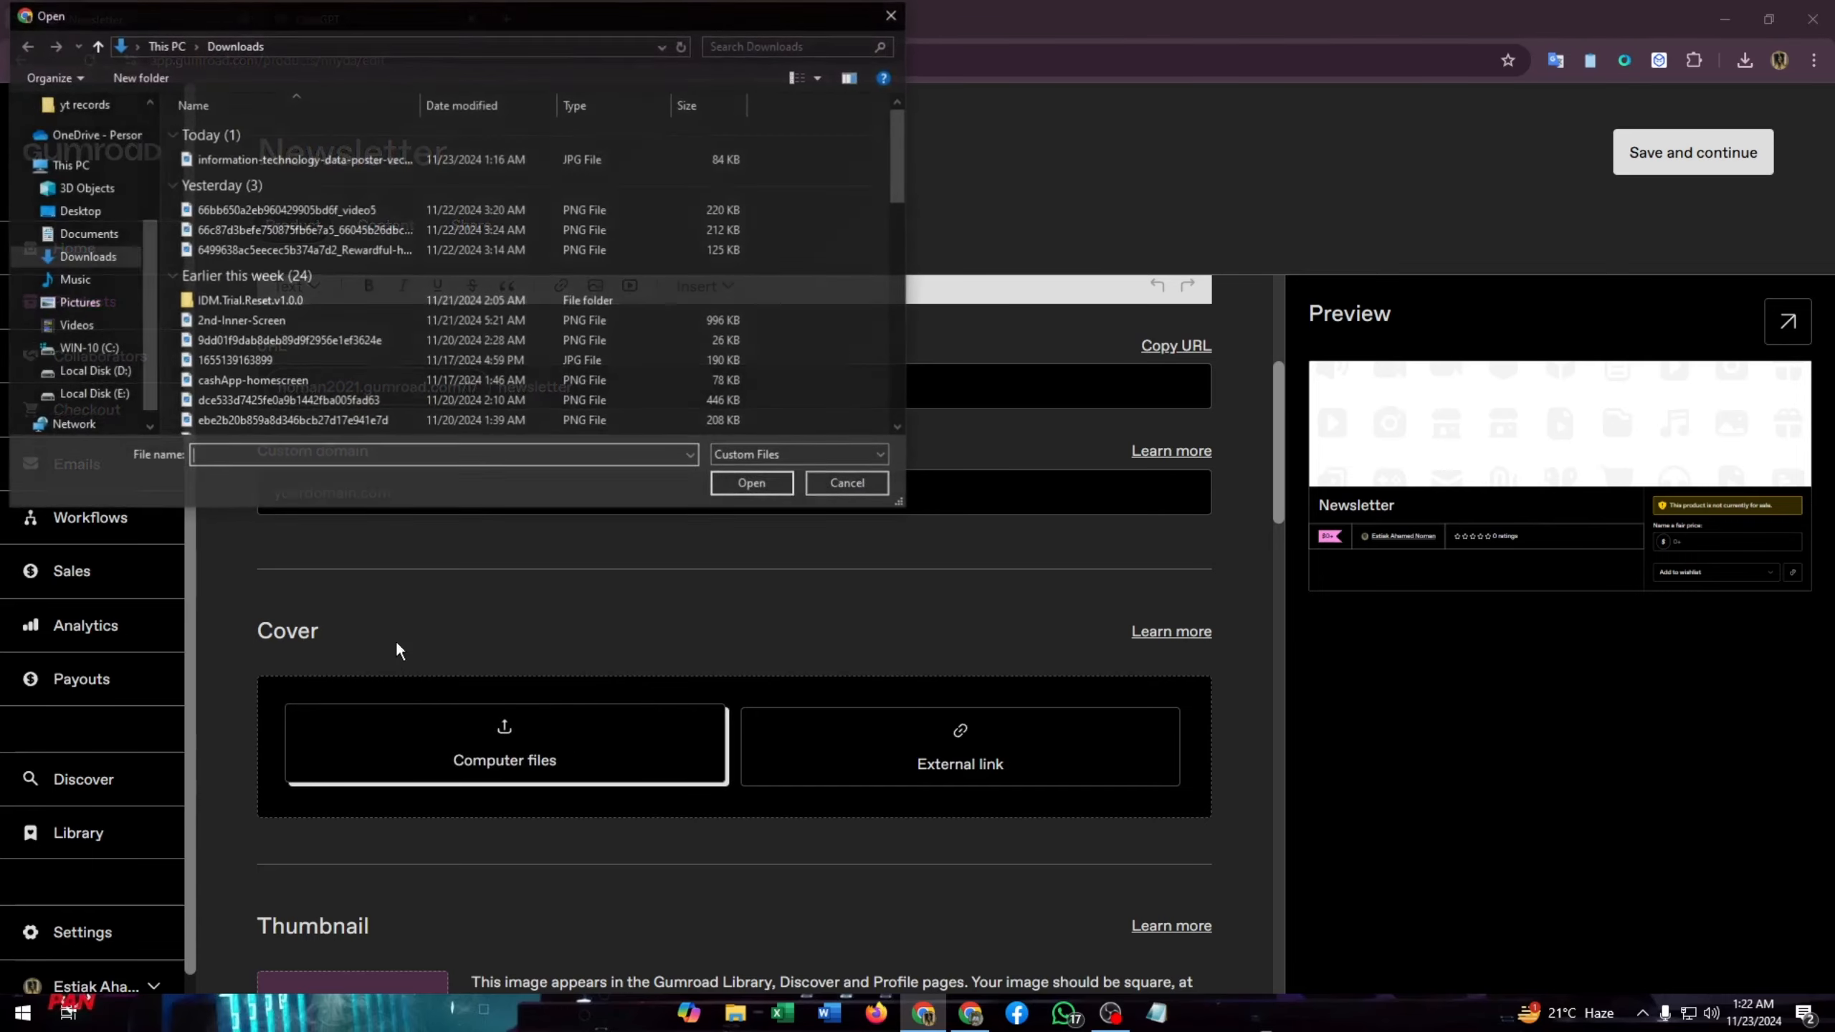
{"action": "double_click", "coordinate": [295, 160]}
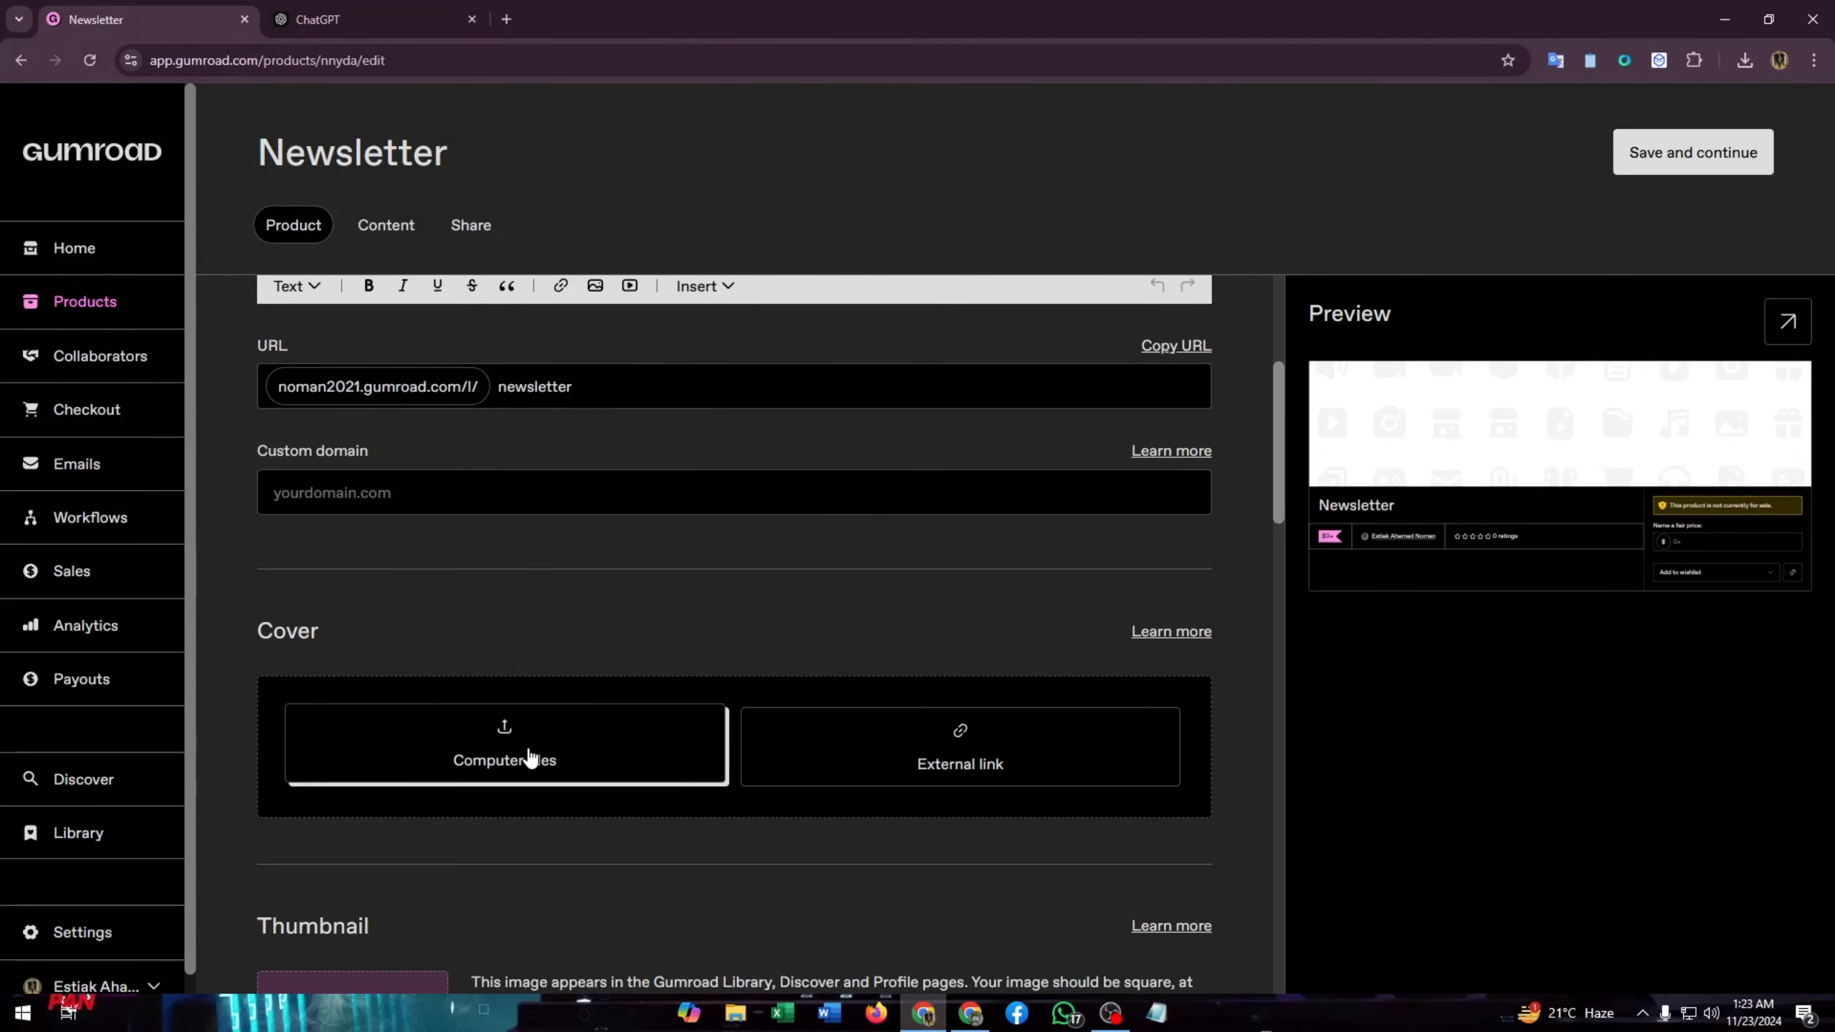
{"action": "scroll", "coordinate": [694, 688], "scroll_direction": "down", "scroll_amount": 4}
{"action": "scroll", "coordinate": [681, 678], "scroll_direction": "up", "scroll_amount": 1}
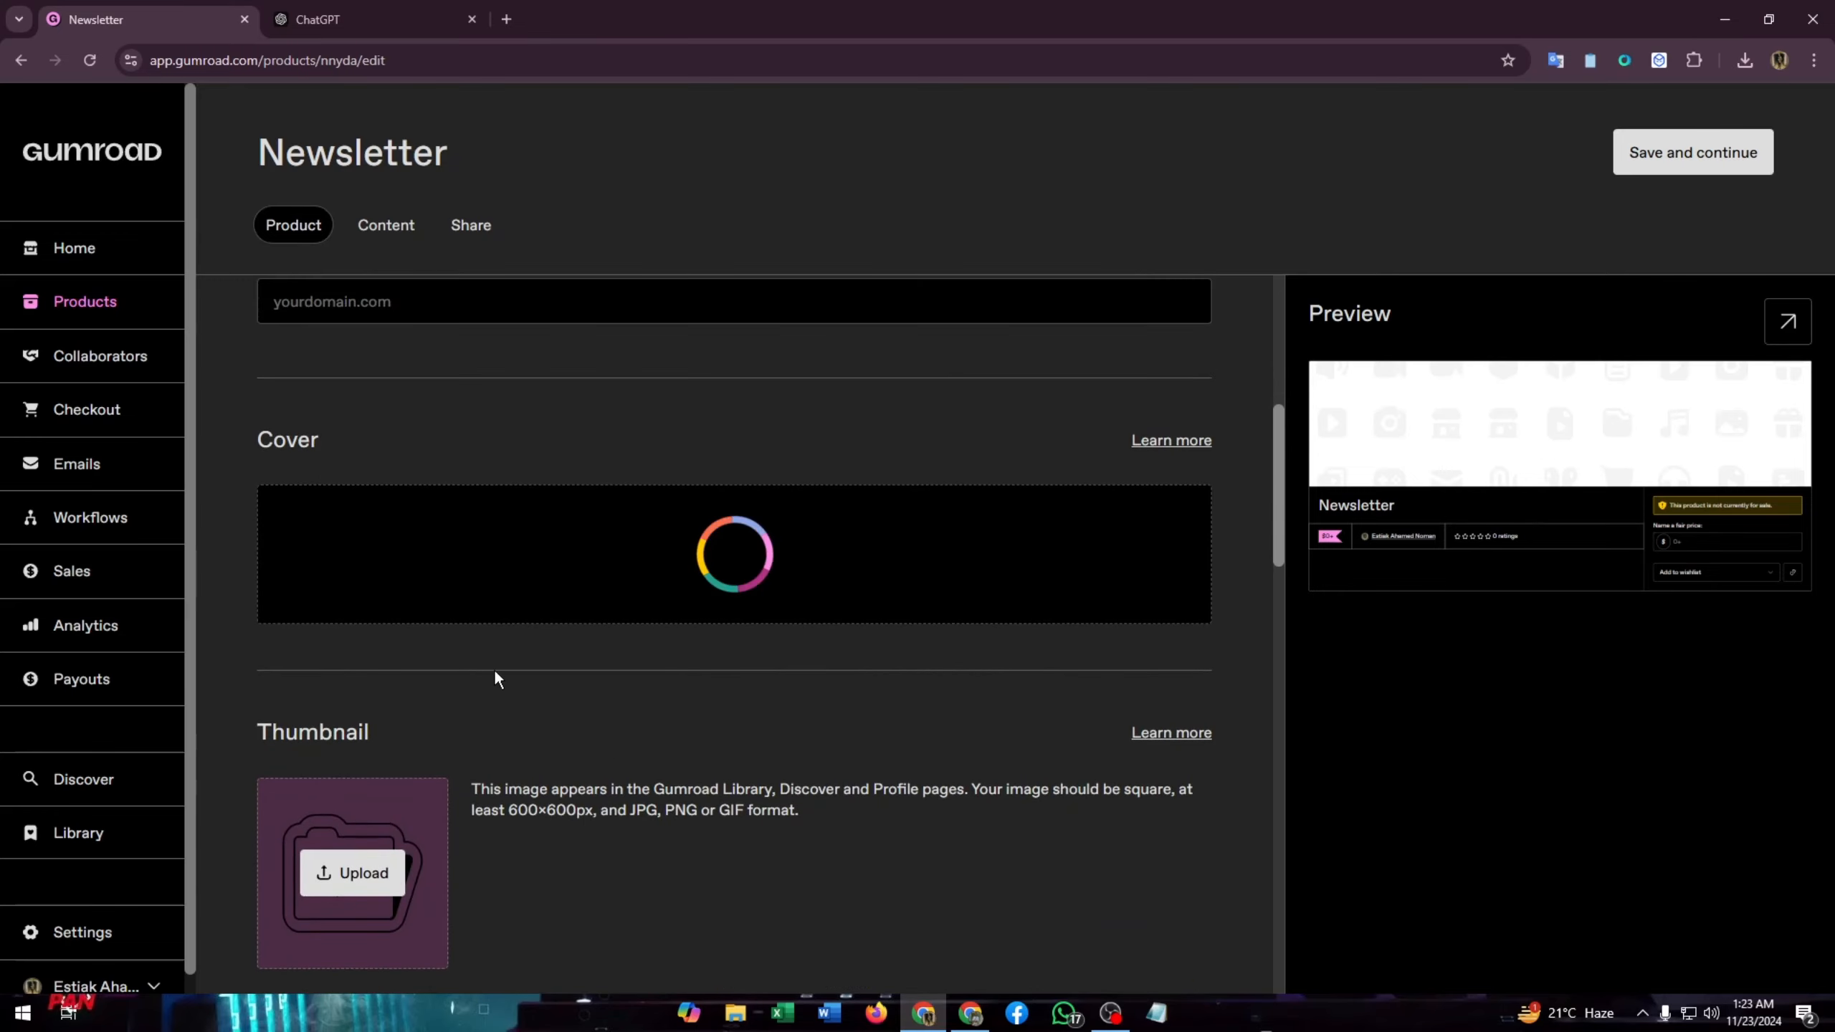
{"action": "scroll", "coordinate": [791, 718], "scroll_direction": "up", "scroll_amount": 3}
{"action": "scroll", "coordinate": [1488, 568], "scroll_direction": "down", "scroll_amount": 4}
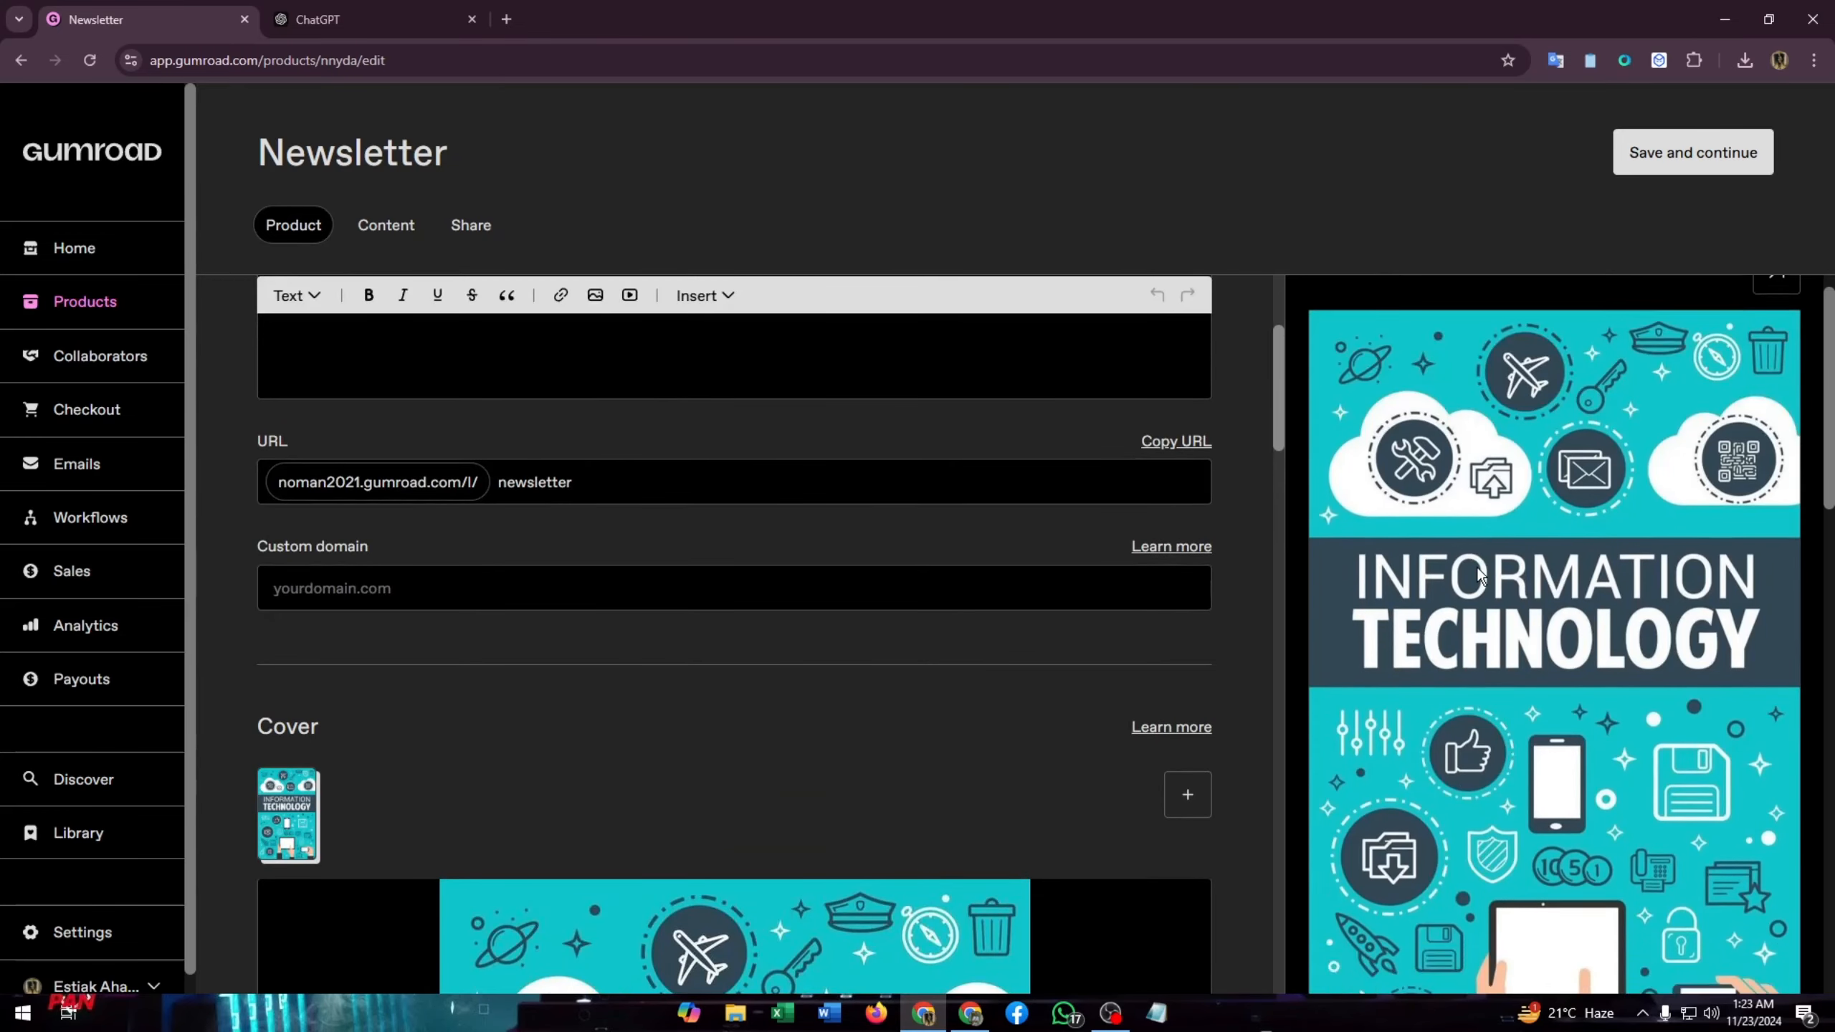
{"action": "scroll", "coordinate": [1506, 554], "scroll_direction": "up", "scroll_amount": 4}
{"action": "scroll", "coordinate": [1506, 556], "scroll_direction": "down", "scroll_amount": 3}
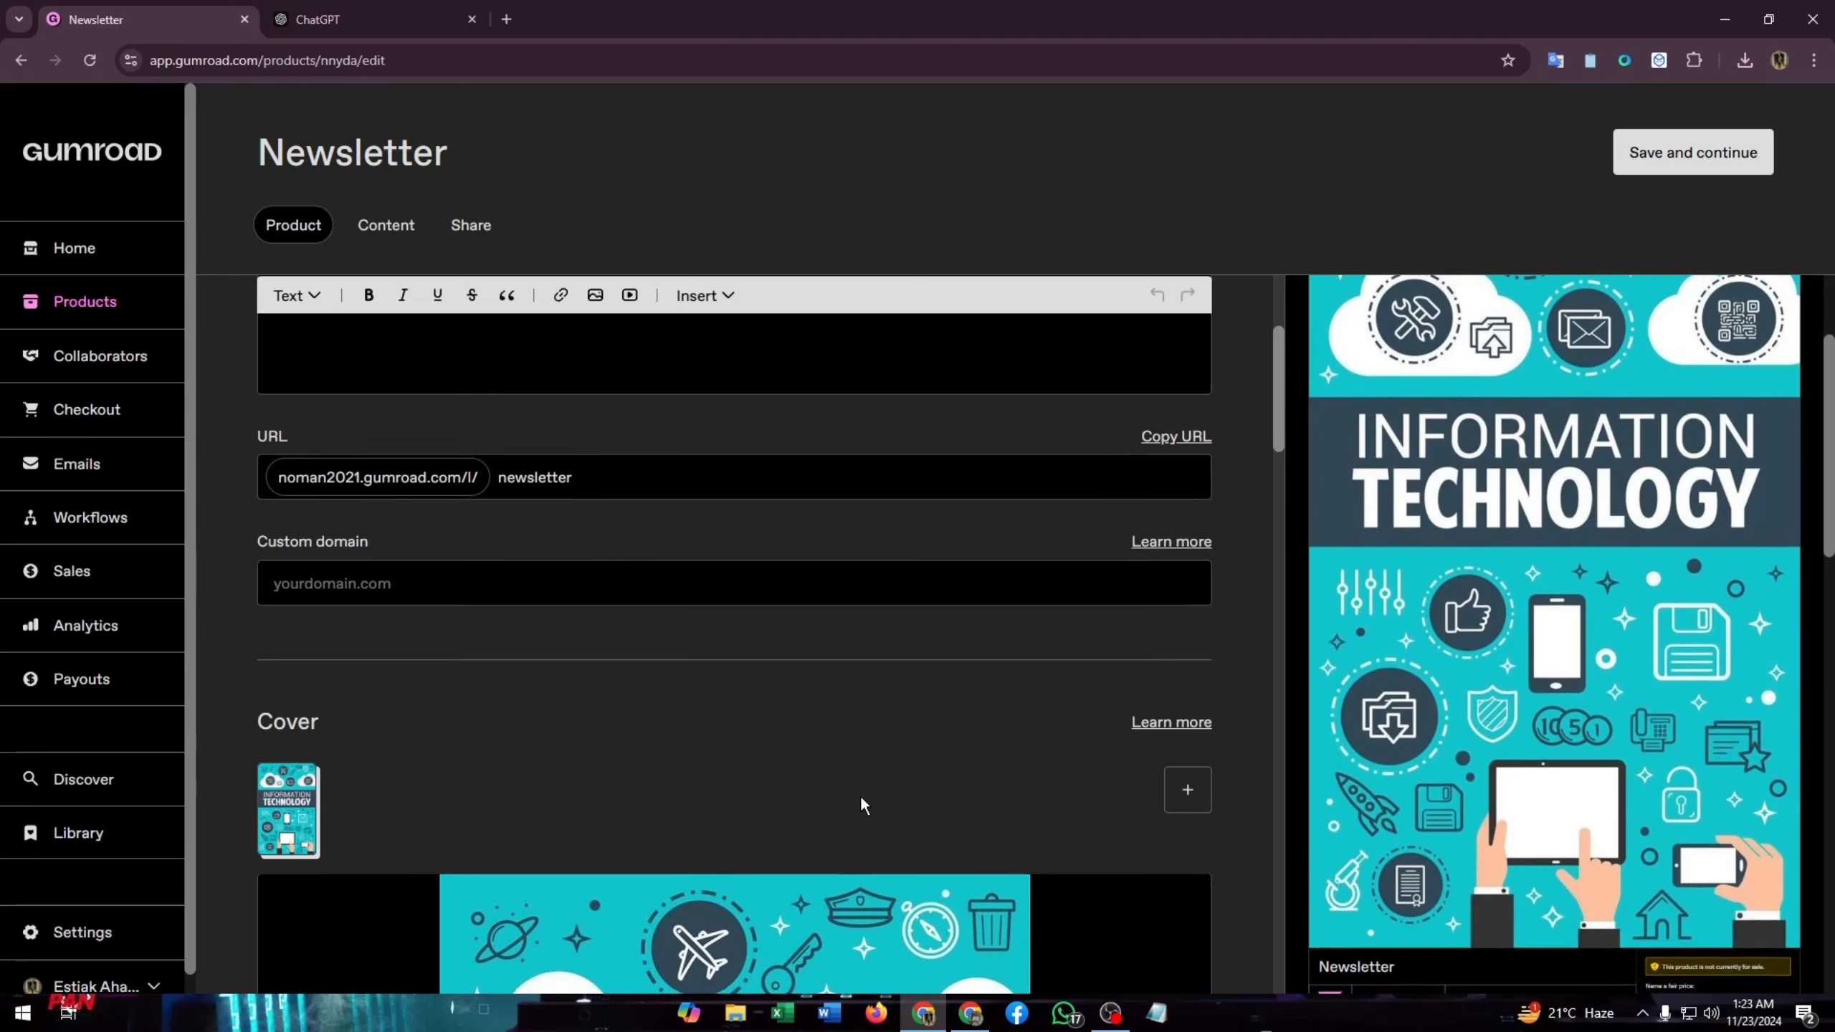
Choose "I want this!" as the call to action in the product info
{"action": "scroll", "coordinate": [861, 795], "scroll_direction": "down", "scroll_amount": 10}
{"action": "scroll", "coordinate": [573, 846], "scroll_direction": "down", "scroll_amount": 6}
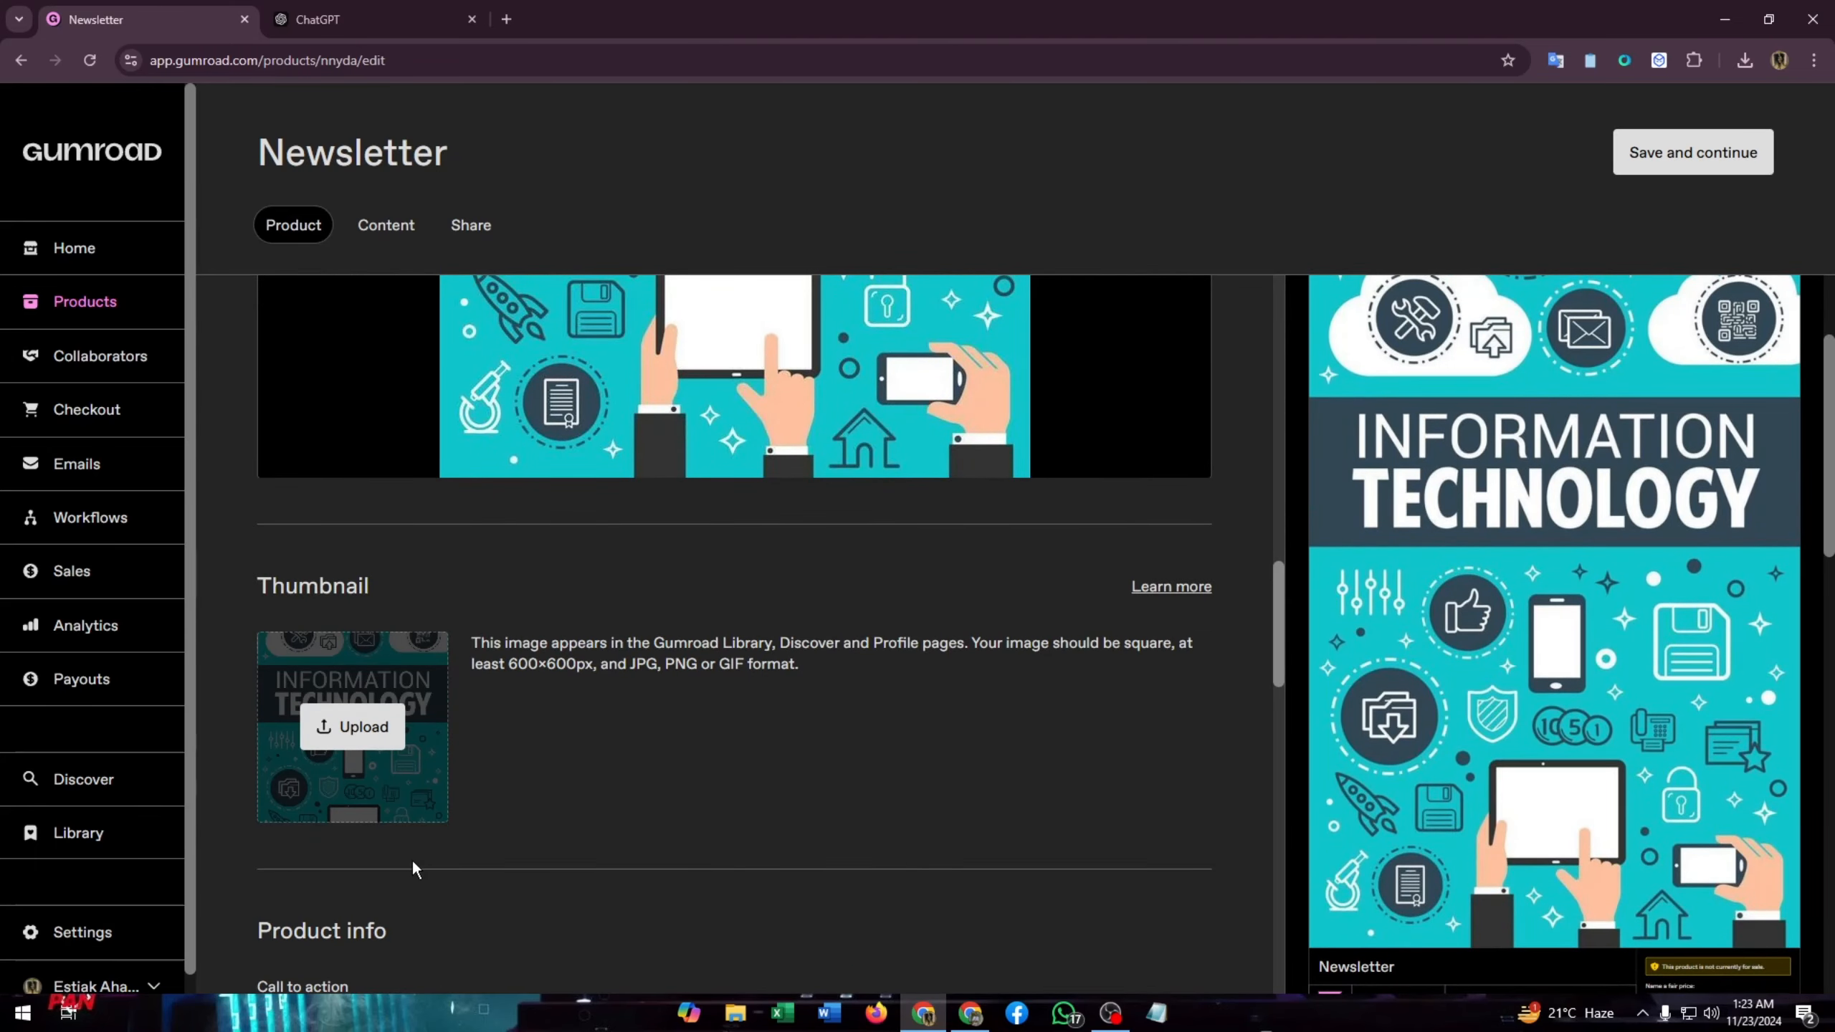
{"action": "scroll", "coordinate": [368, 754], "scroll_direction": "down", "scroll_amount": 6}
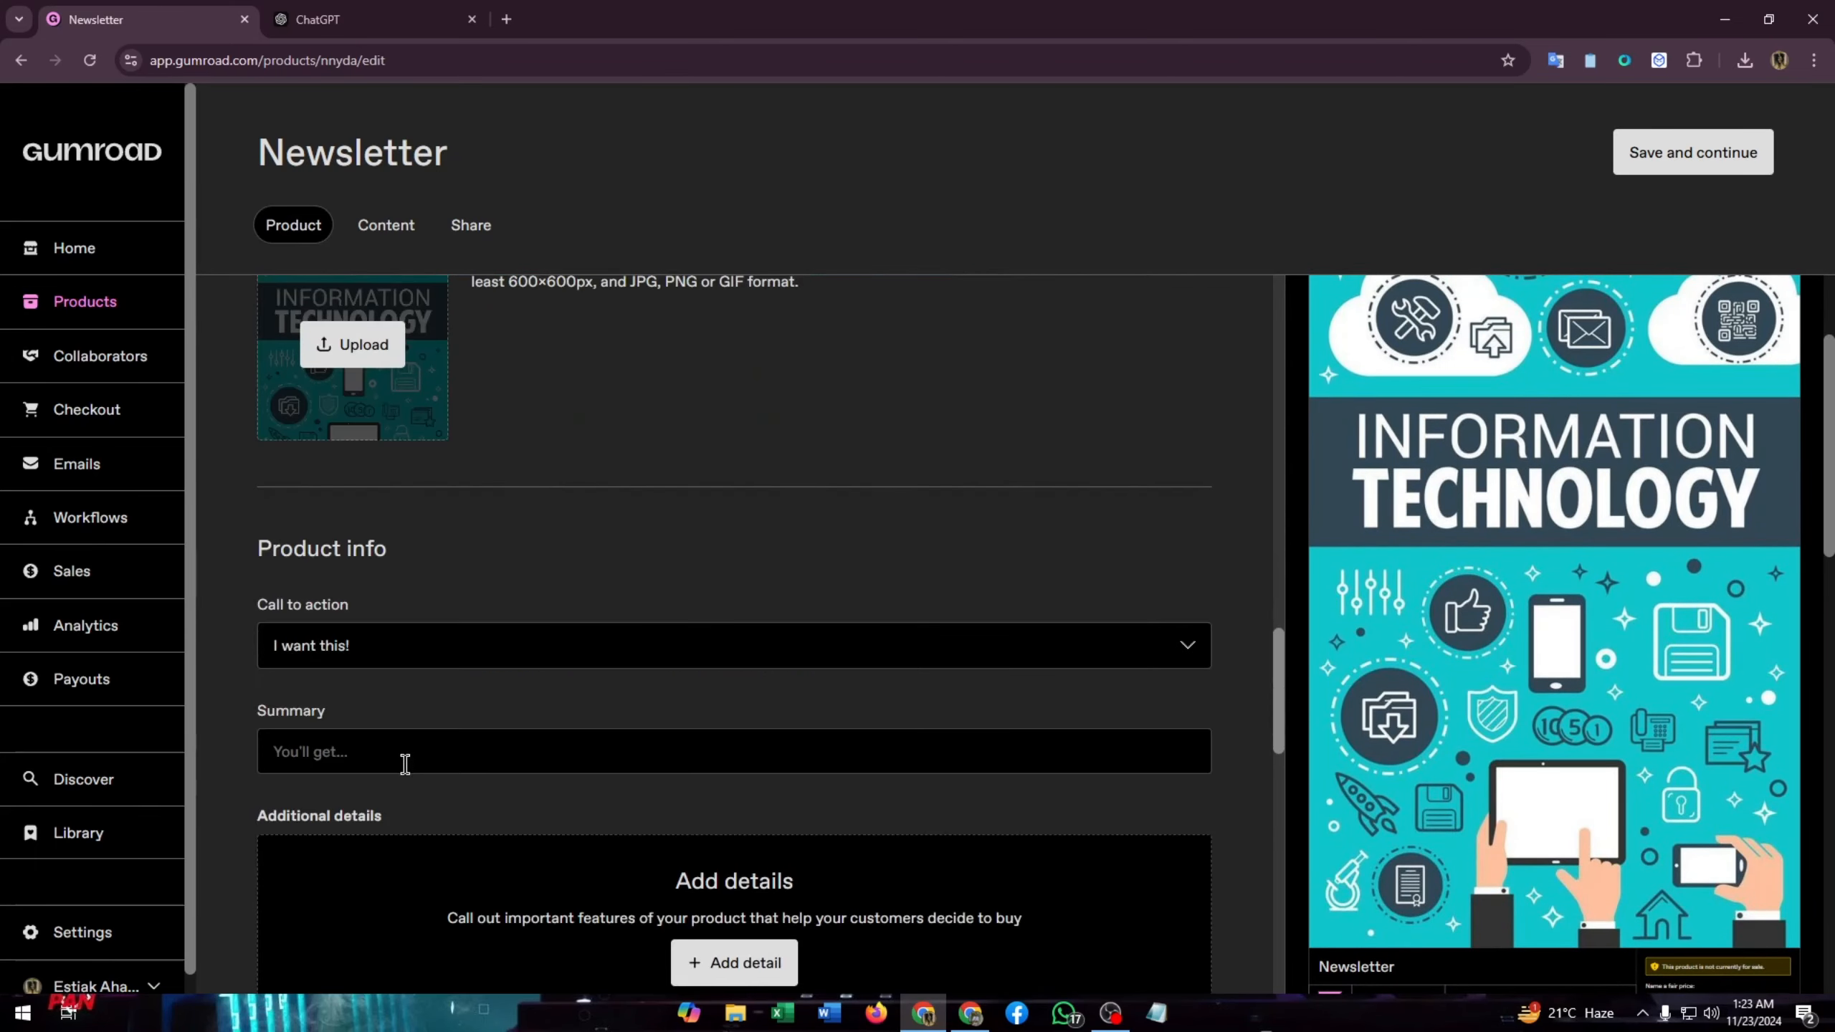
{"action": "scroll", "coordinate": [428, 752], "scroll_direction": "up", "scroll_amount": 5}
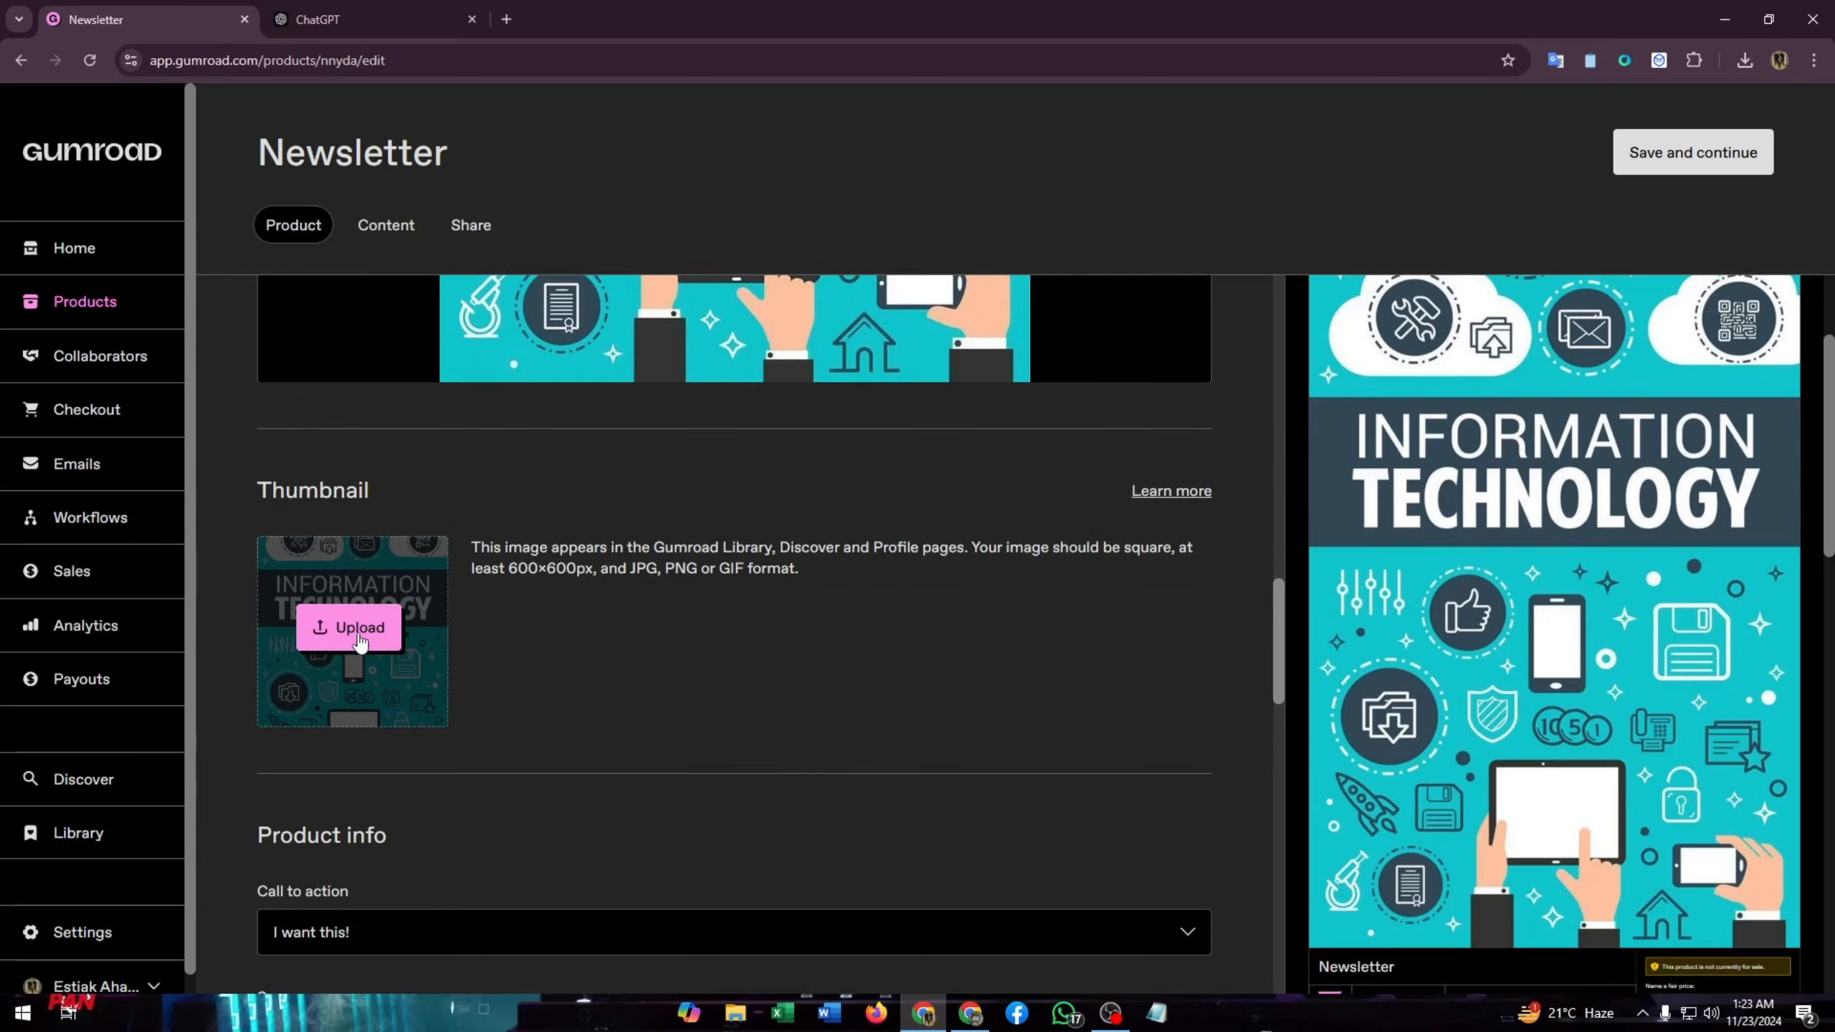
{"action": "scroll", "coordinate": [484, 871], "scroll_direction": "down", "scroll_amount": 2}
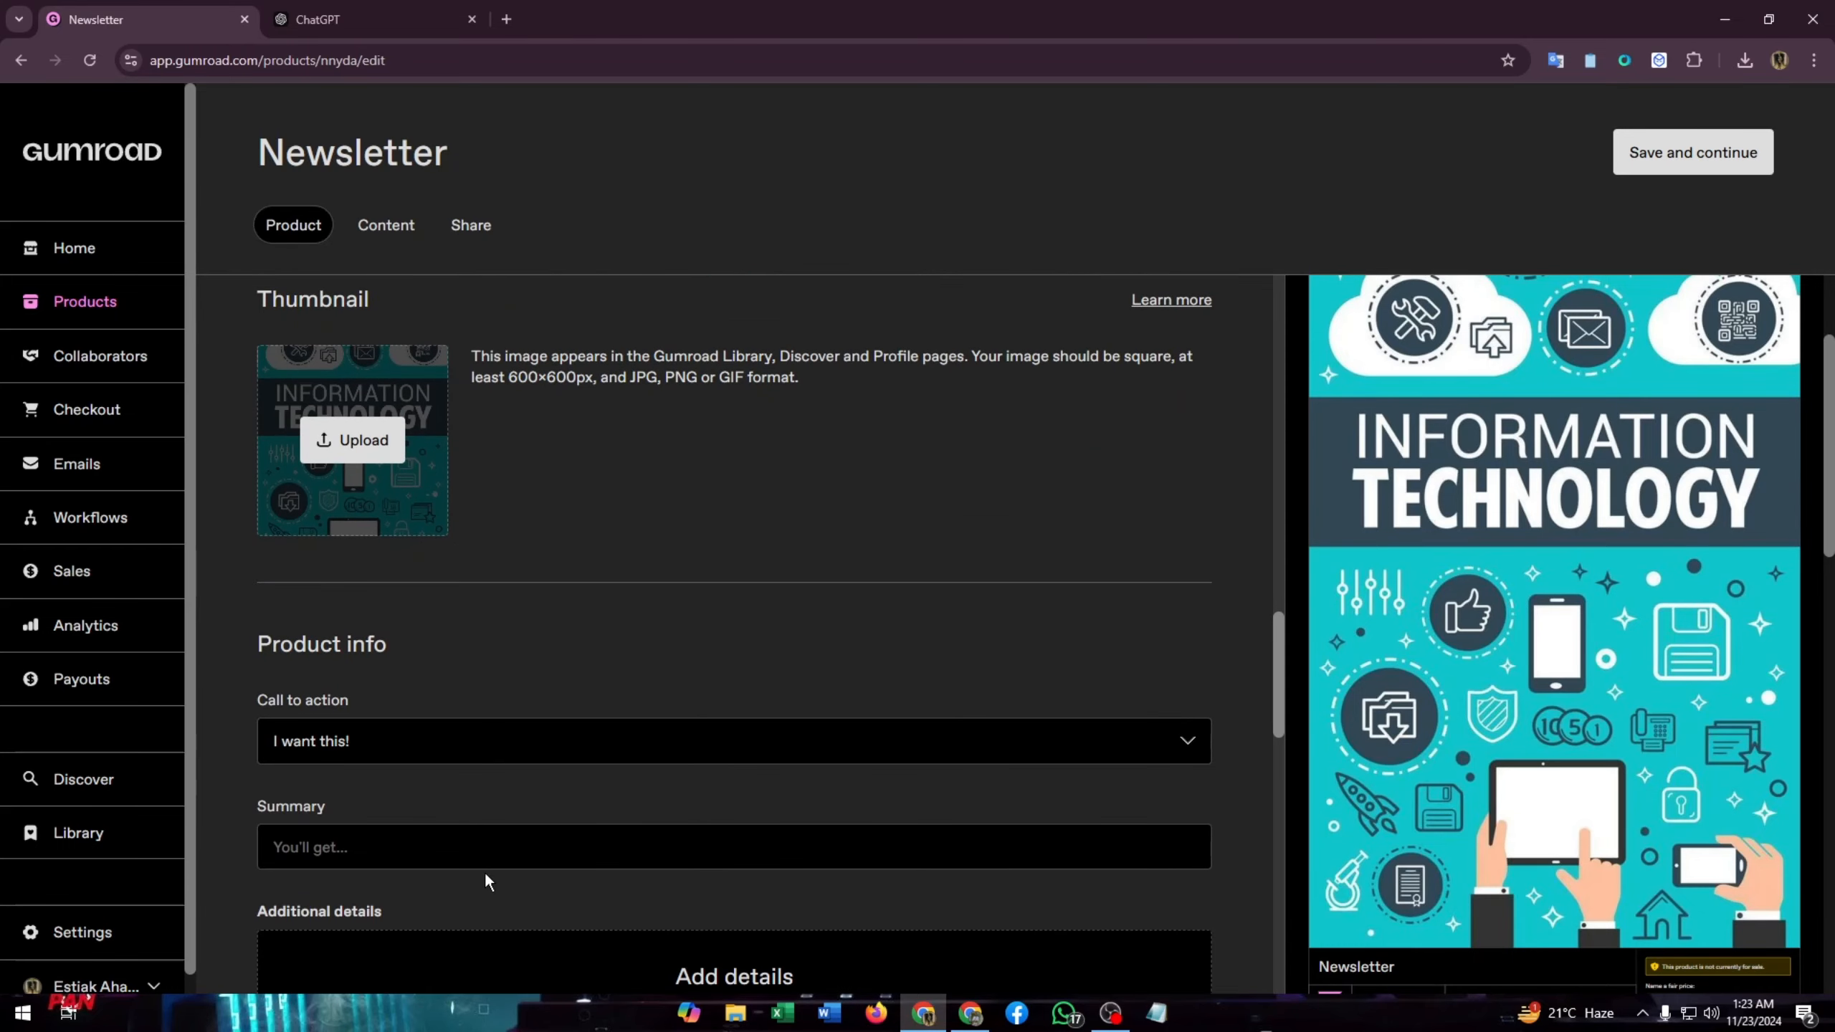
{"action": "left_click", "coordinate": [361, 739]}
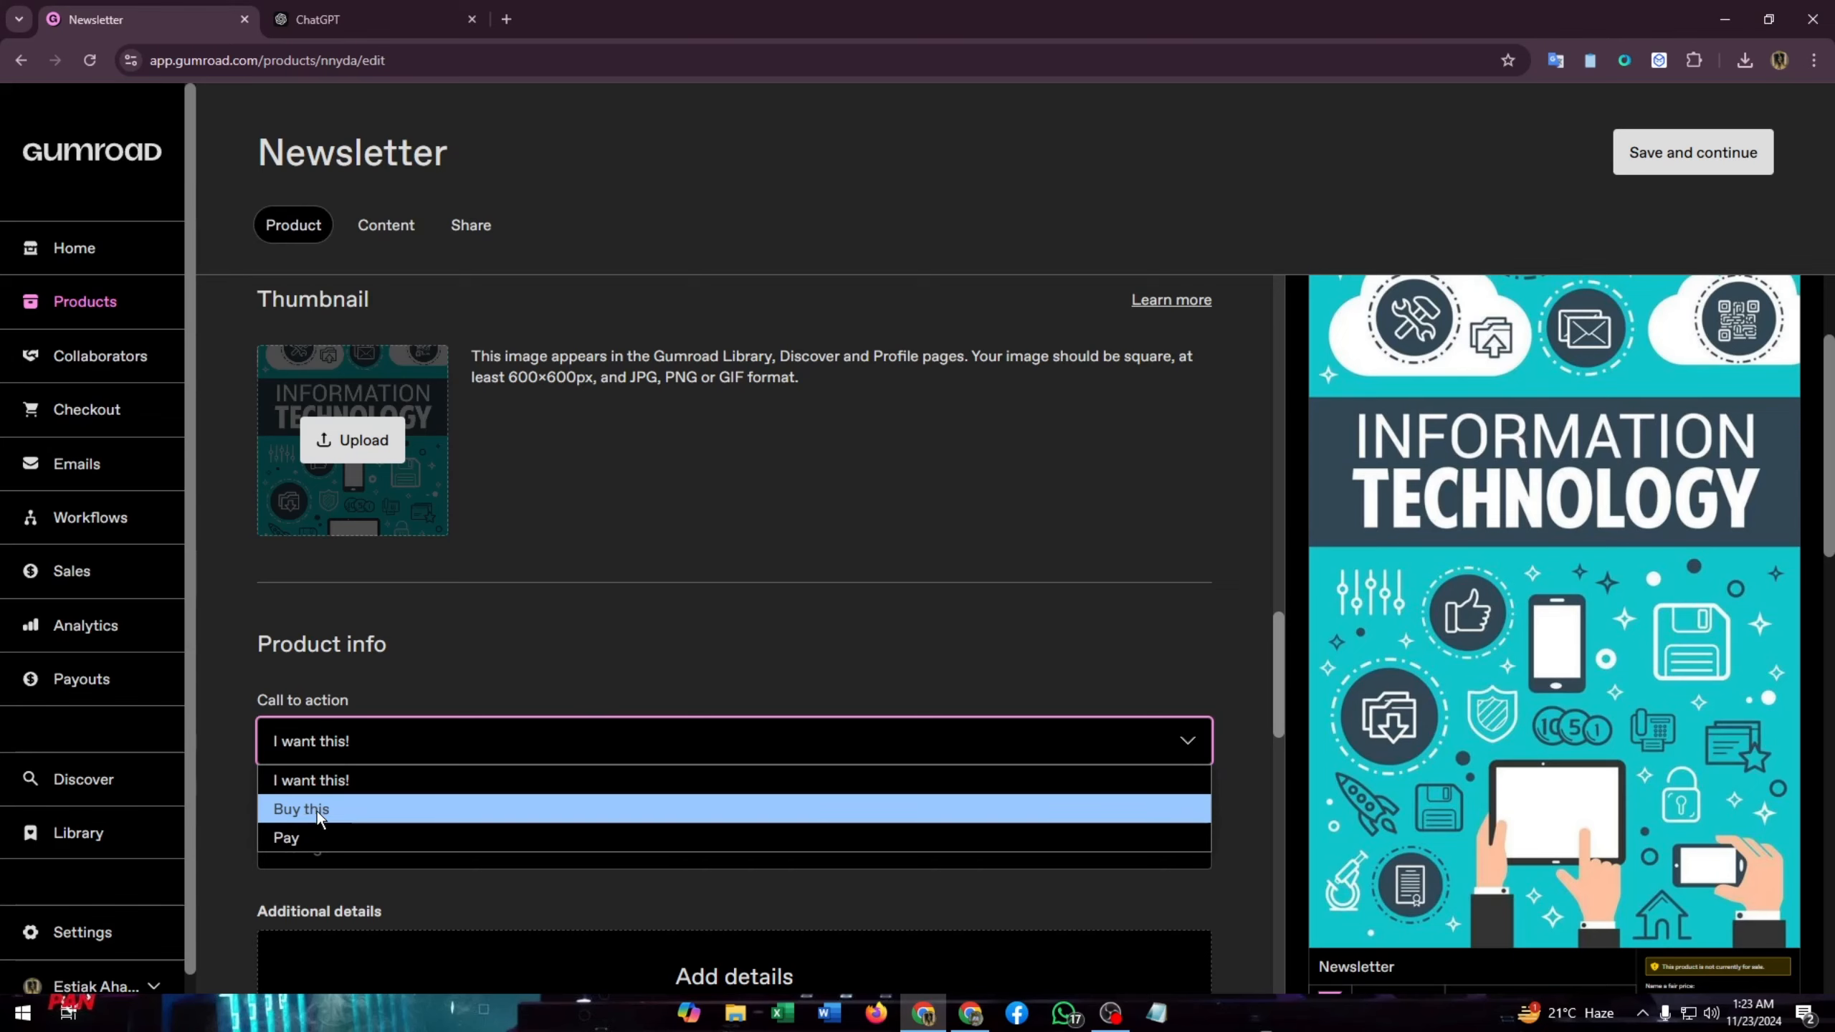
{"action": "left_click", "coordinate": [318, 775]}
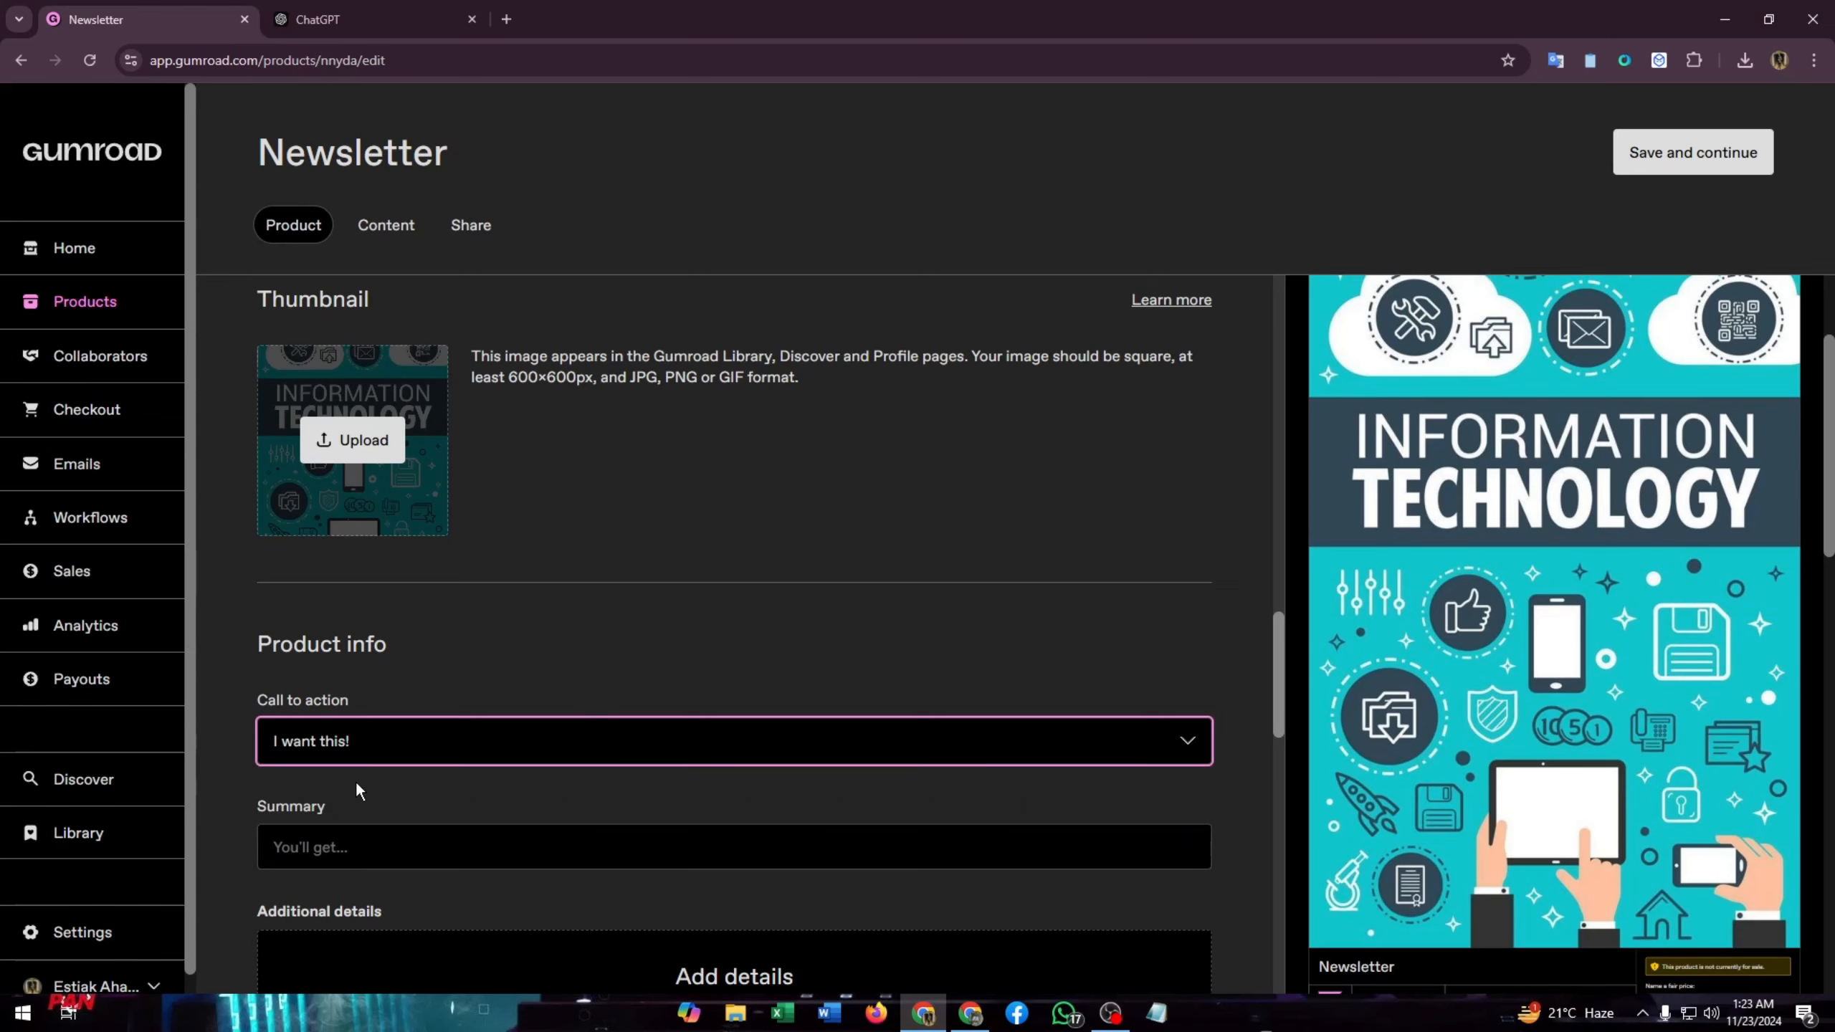
Enter "Stay Updated with the growth of technology!" as the summary in the product info
{"action": "scroll", "coordinate": [325, 767], "scroll_direction": "down", "scroll_amount": 2}
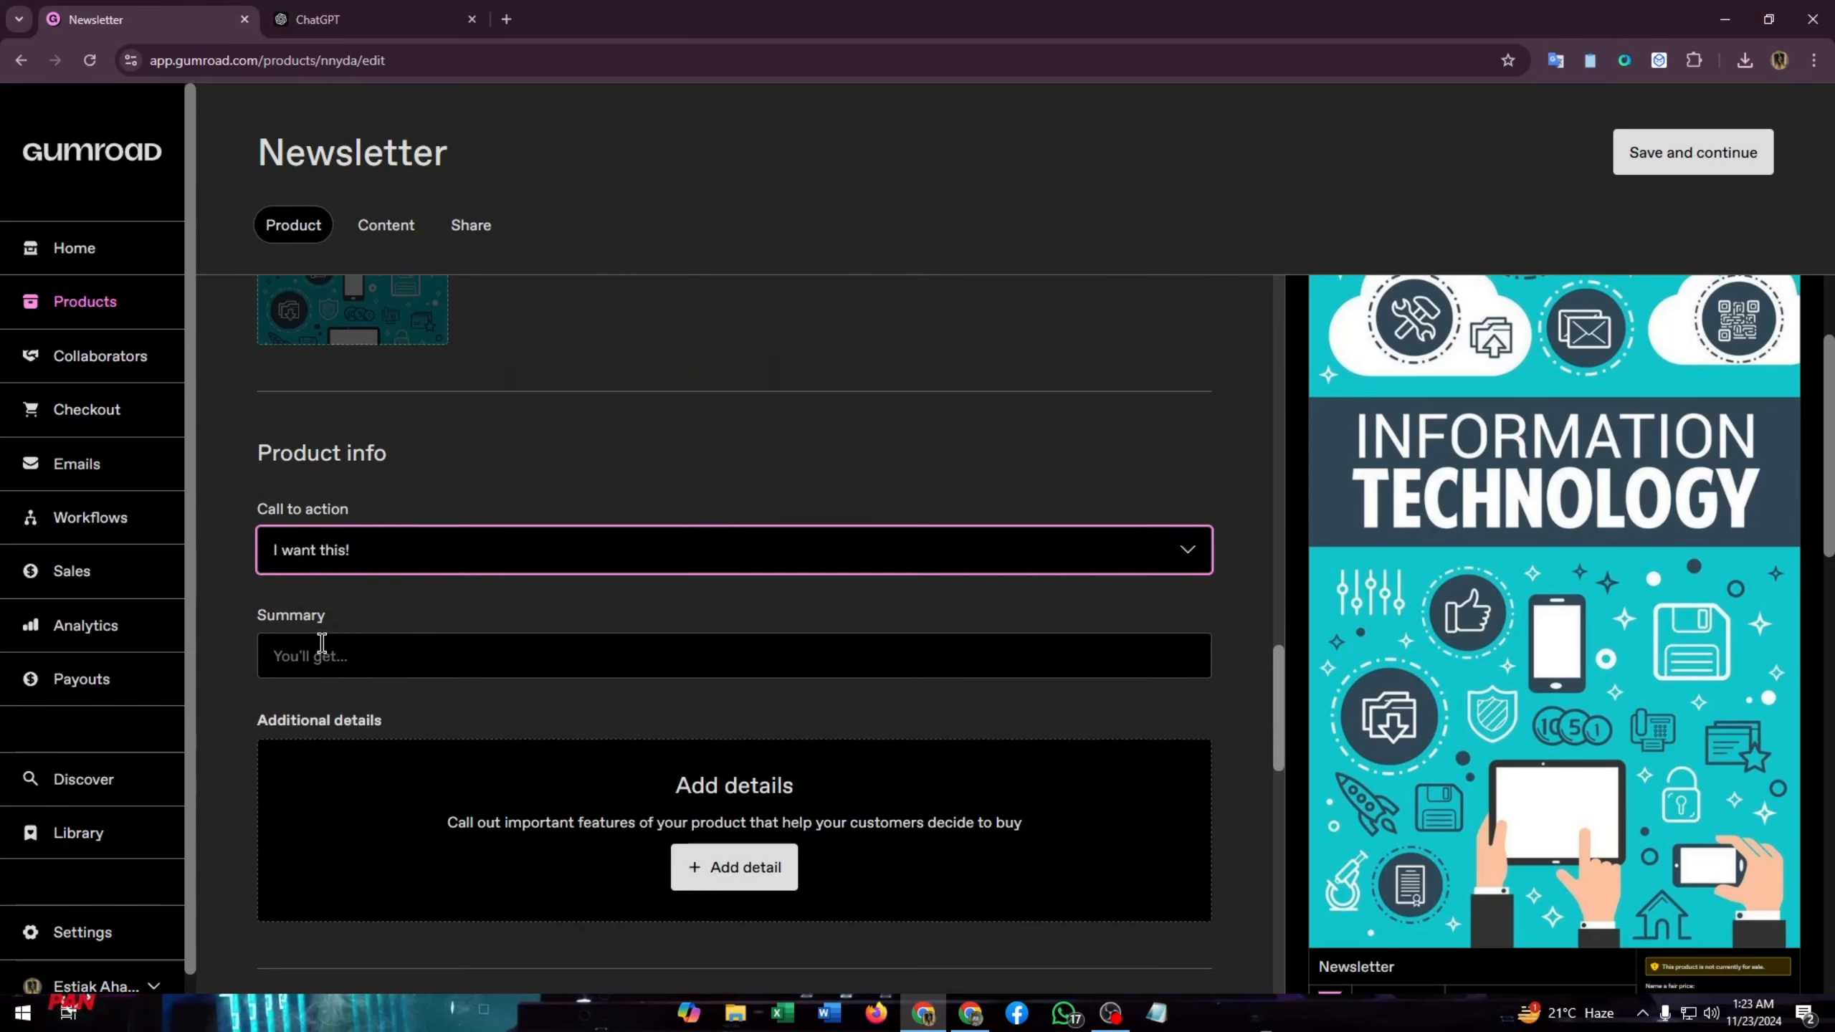
{"action": "left_click", "coordinate": [322, 656]}
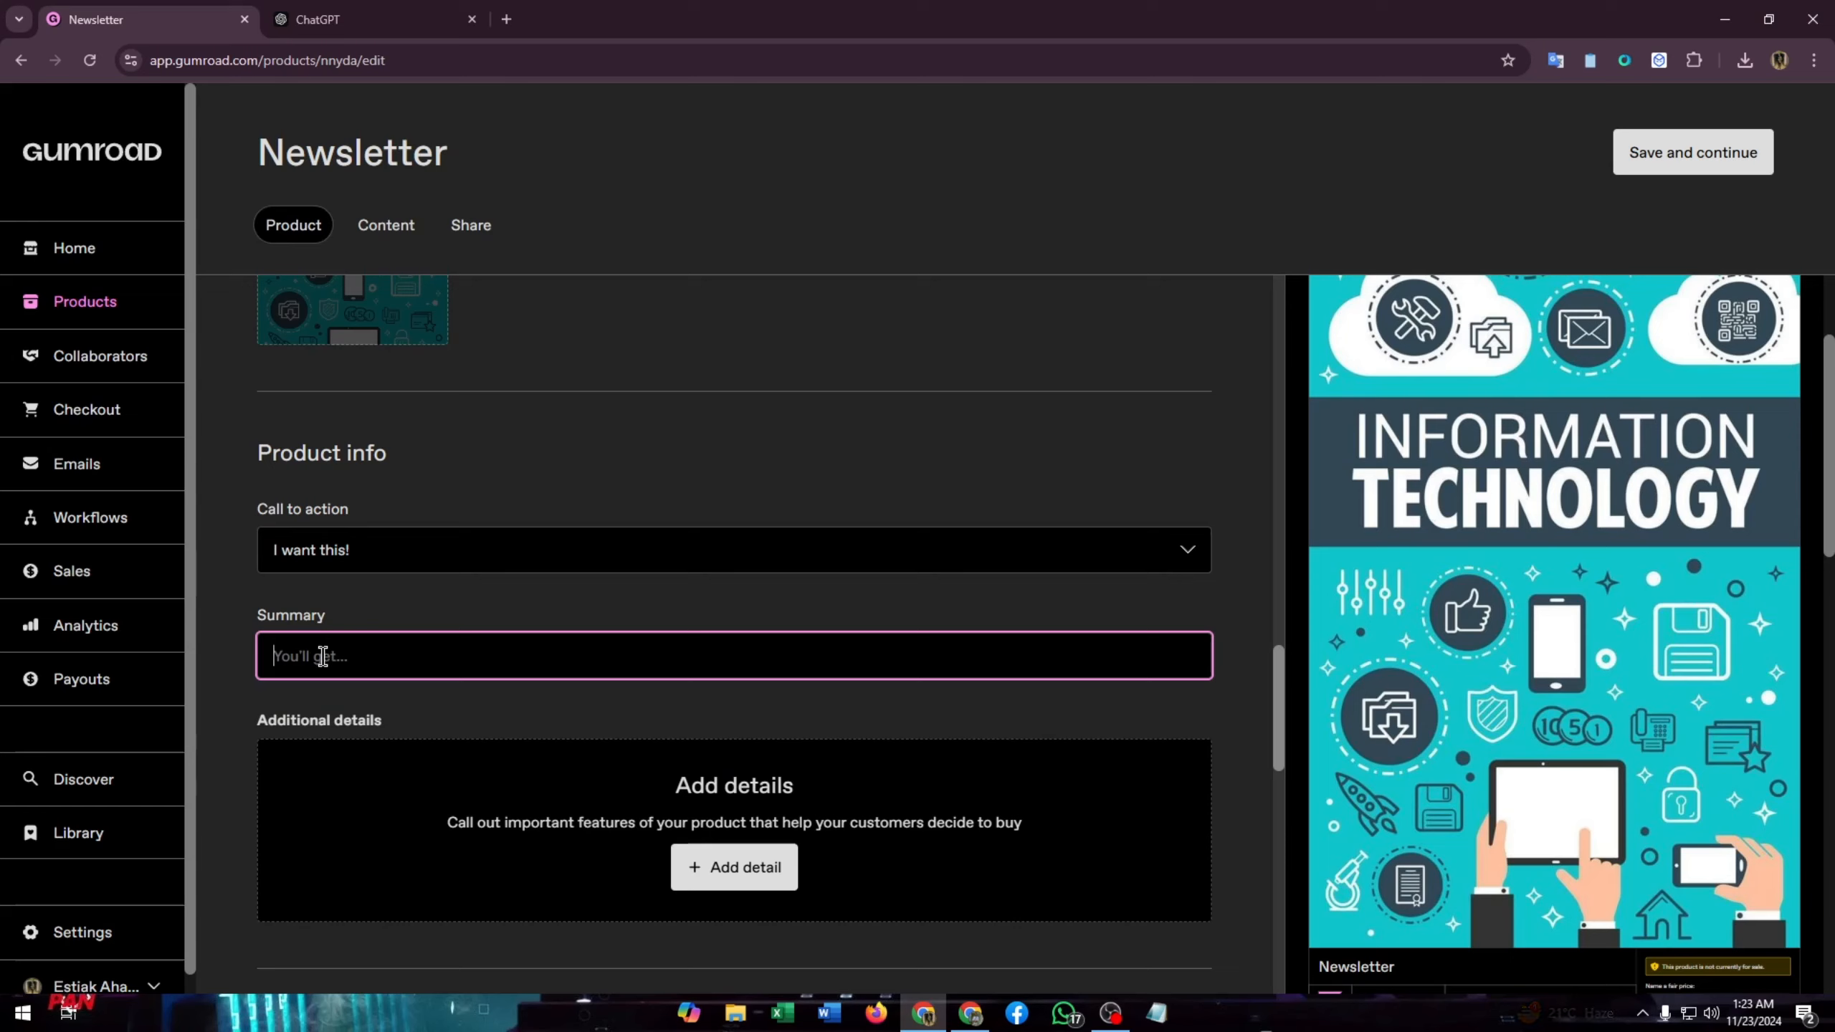
{"action": "type", "text": "Be"}
{"action": "key", "text": "BackSpace"}
{"action": "key", "text": "BackSpace"}
{"action": "type", "text": "Stay Updated"}
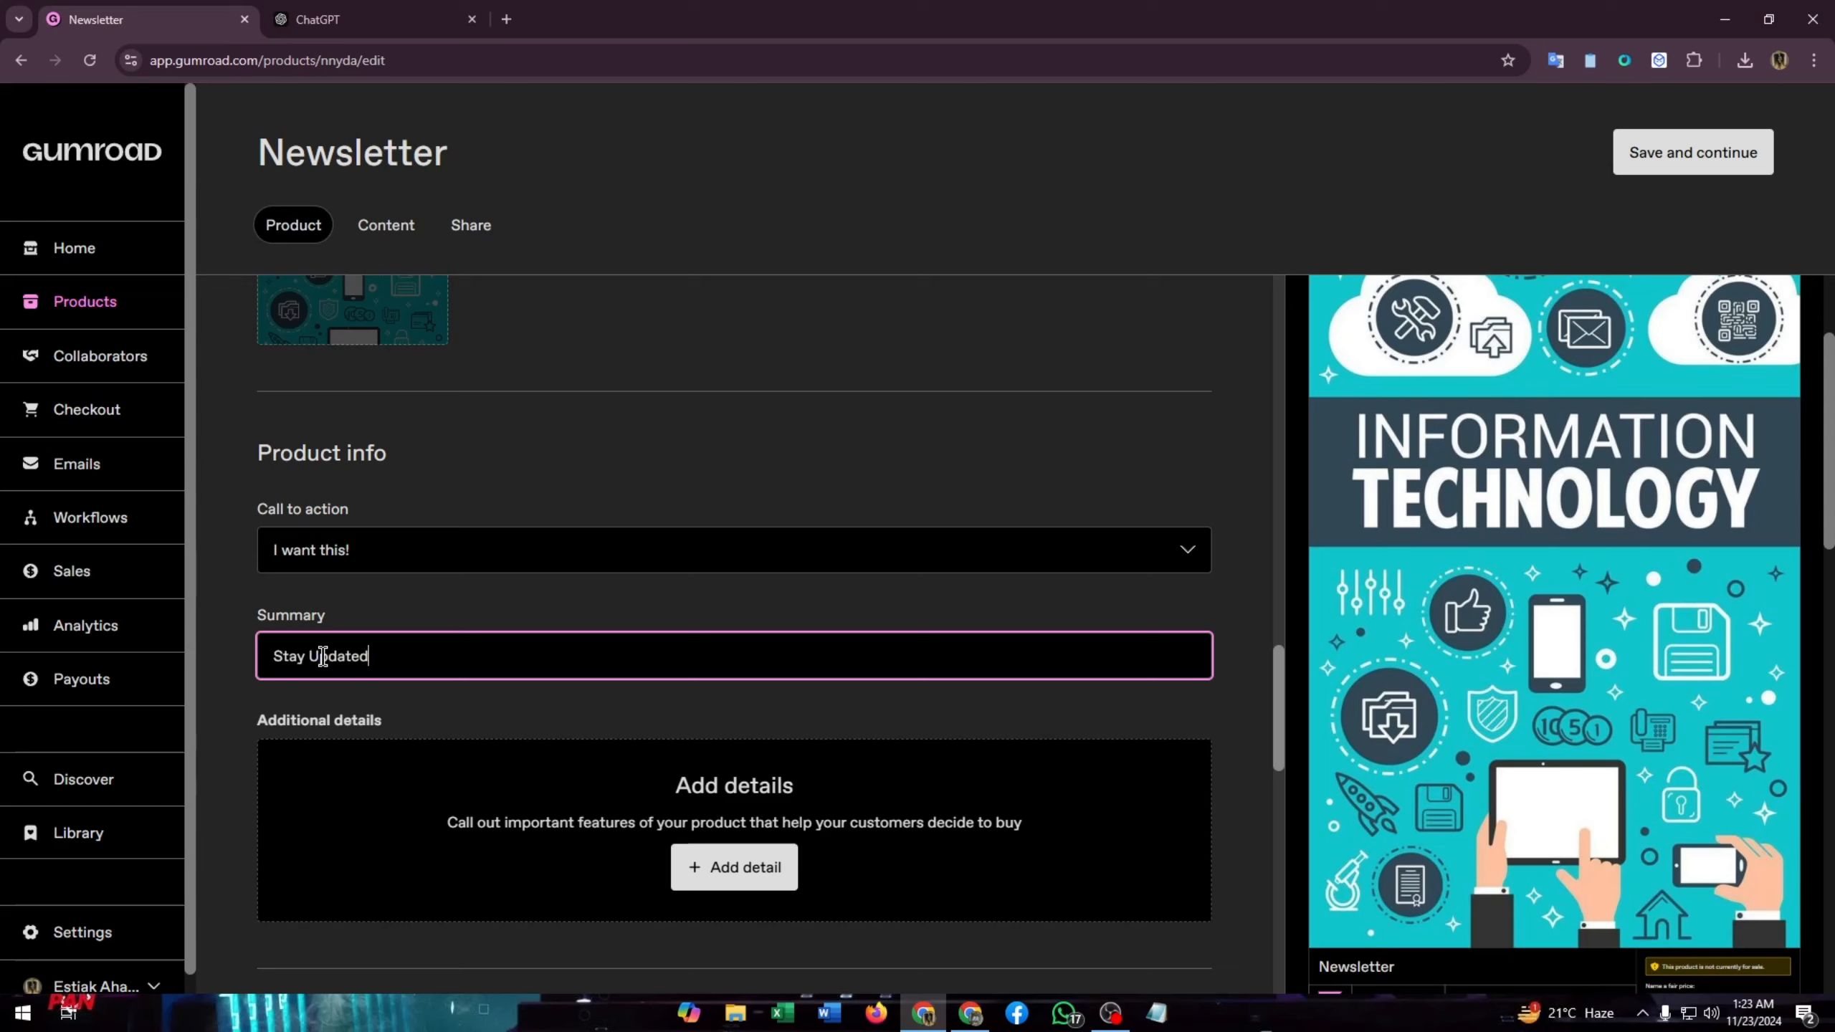
{"action": "type", "text": " with the growth of technology"}
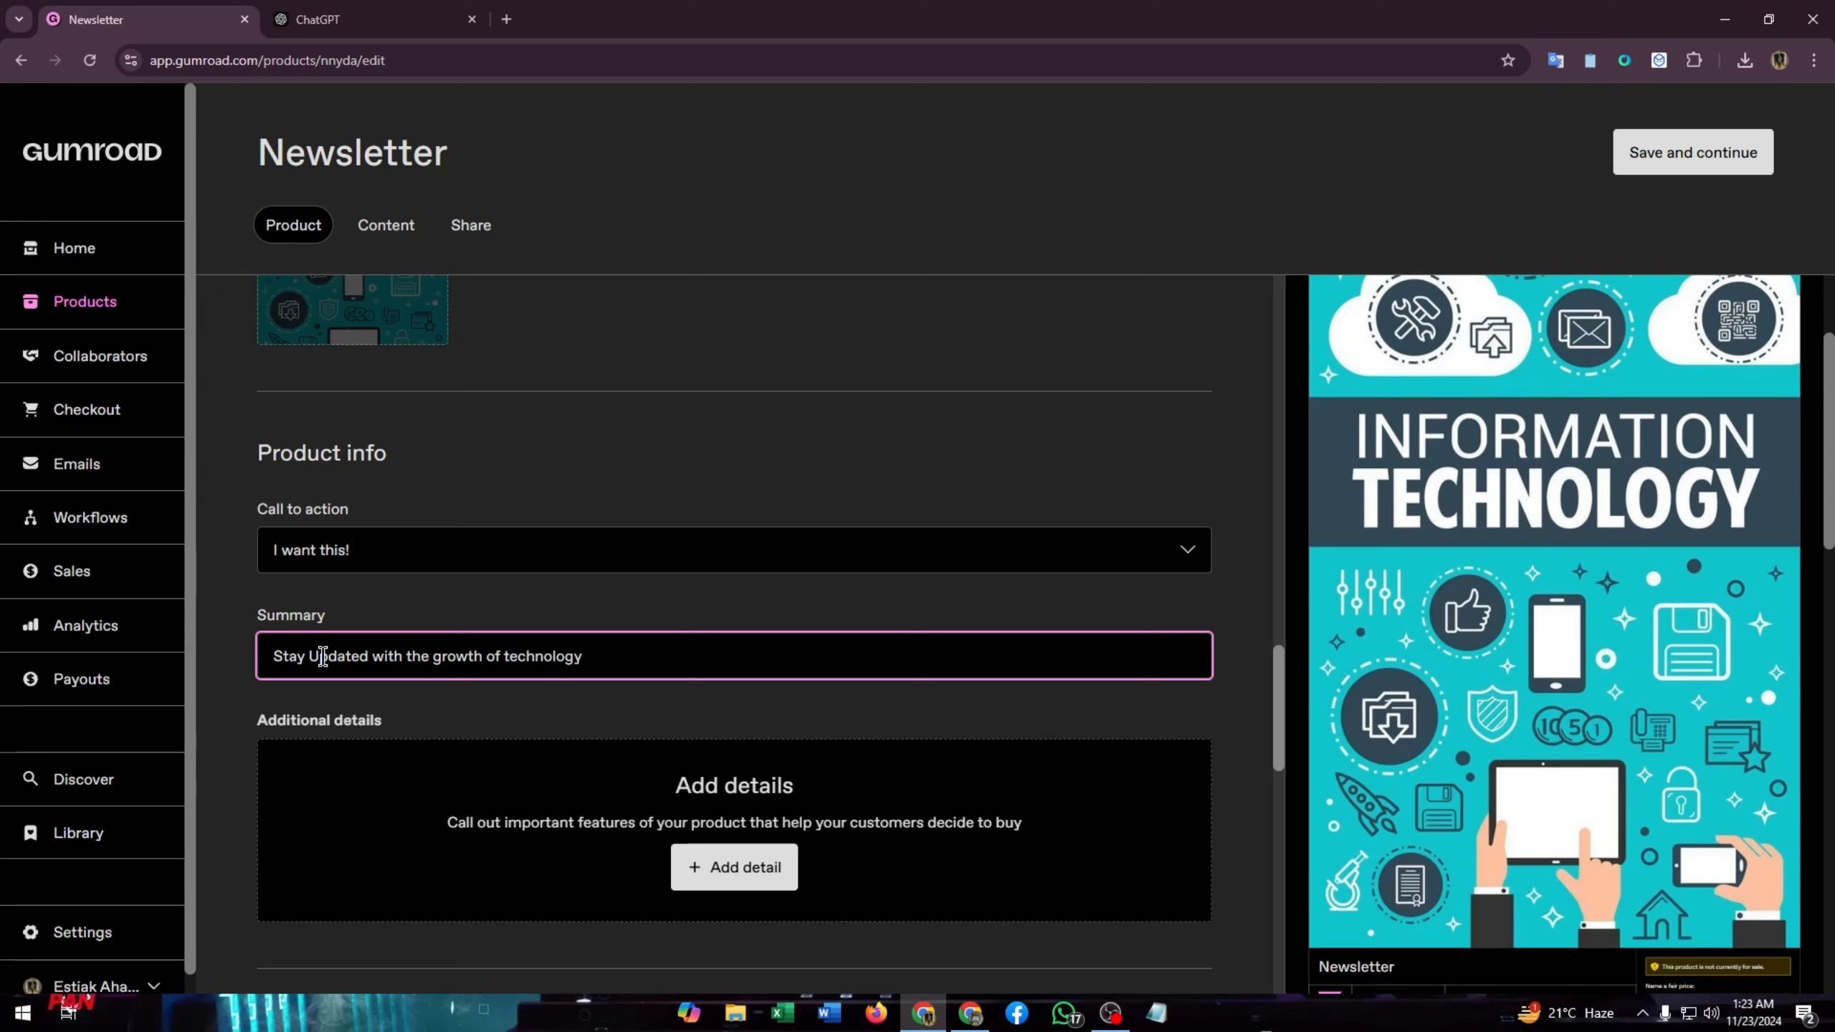
{"action": "type", "text": "!"}
Try adding two blank additional-detail rows to the product info and remove both
{"action": "scroll", "coordinate": [824, 756], "scroll_direction": "down", "scroll_amount": 1}
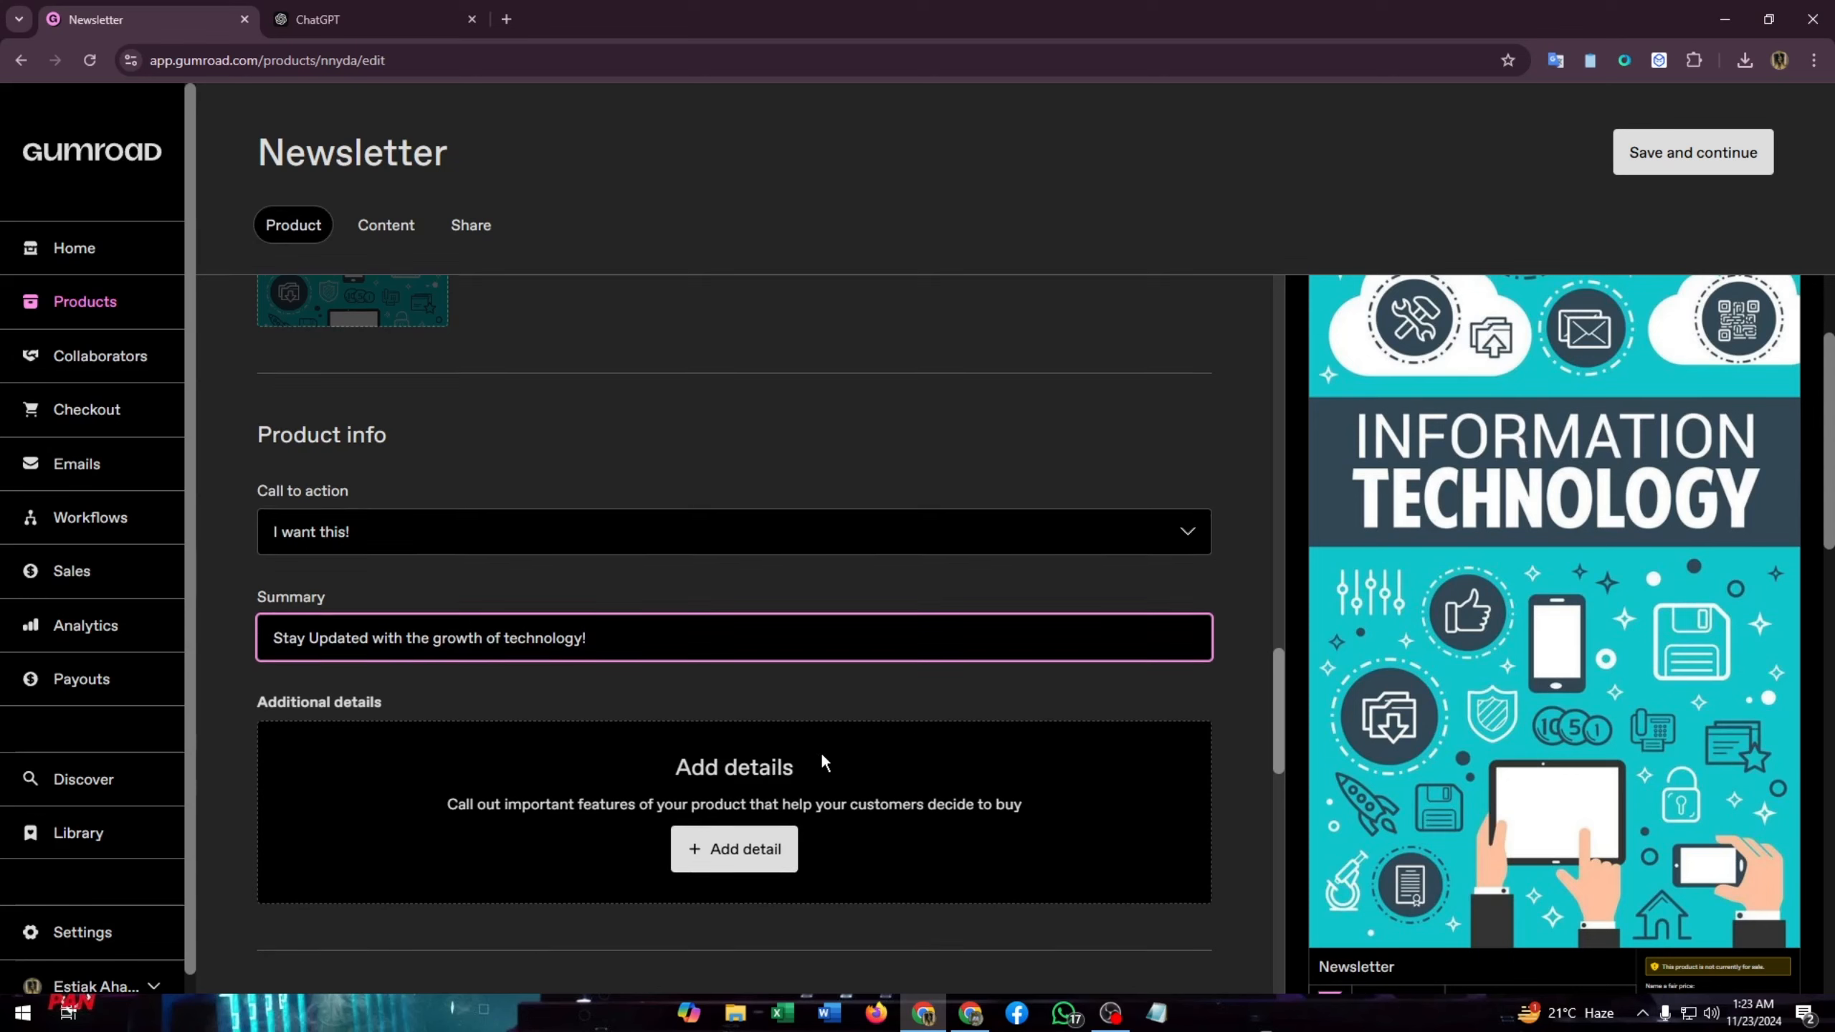
{"action": "scroll", "coordinate": [822, 759], "scroll_direction": "down", "scroll_amount": 3}
{"action": "left_click", "coordinate": [710, 688]}
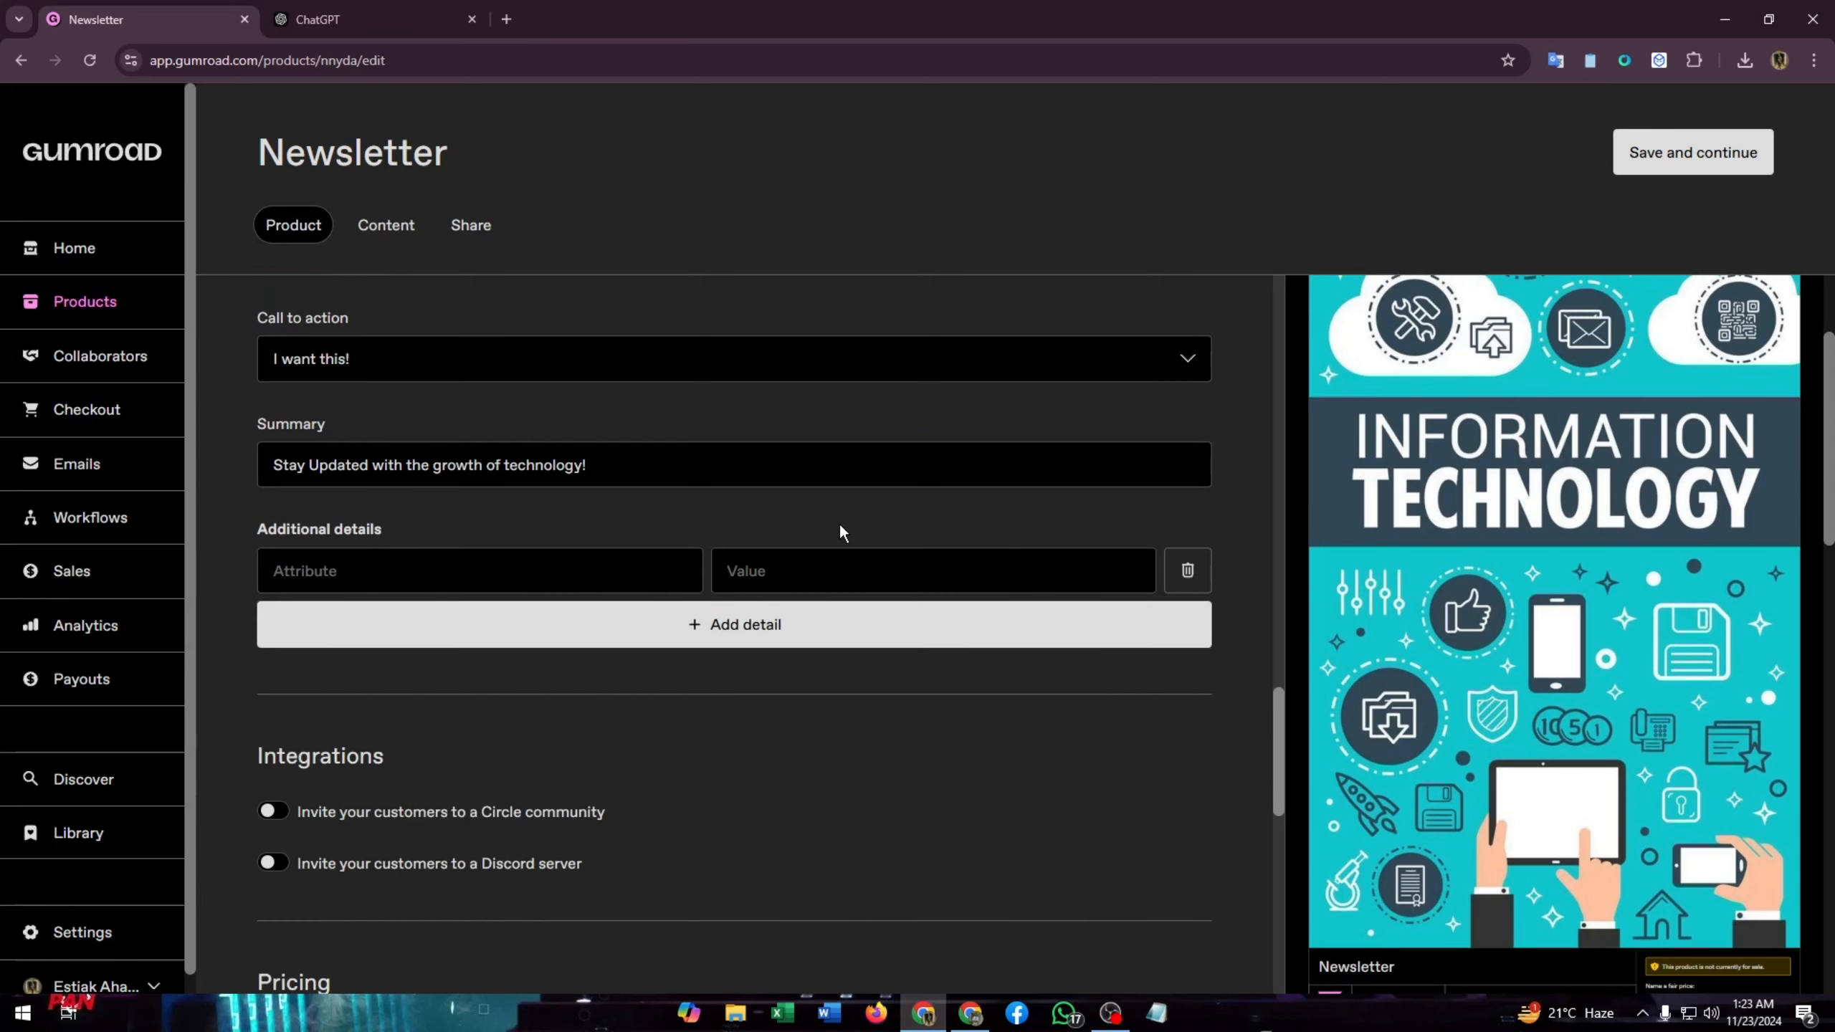
{"action": "left_click", "coordinate": [753, 635]}
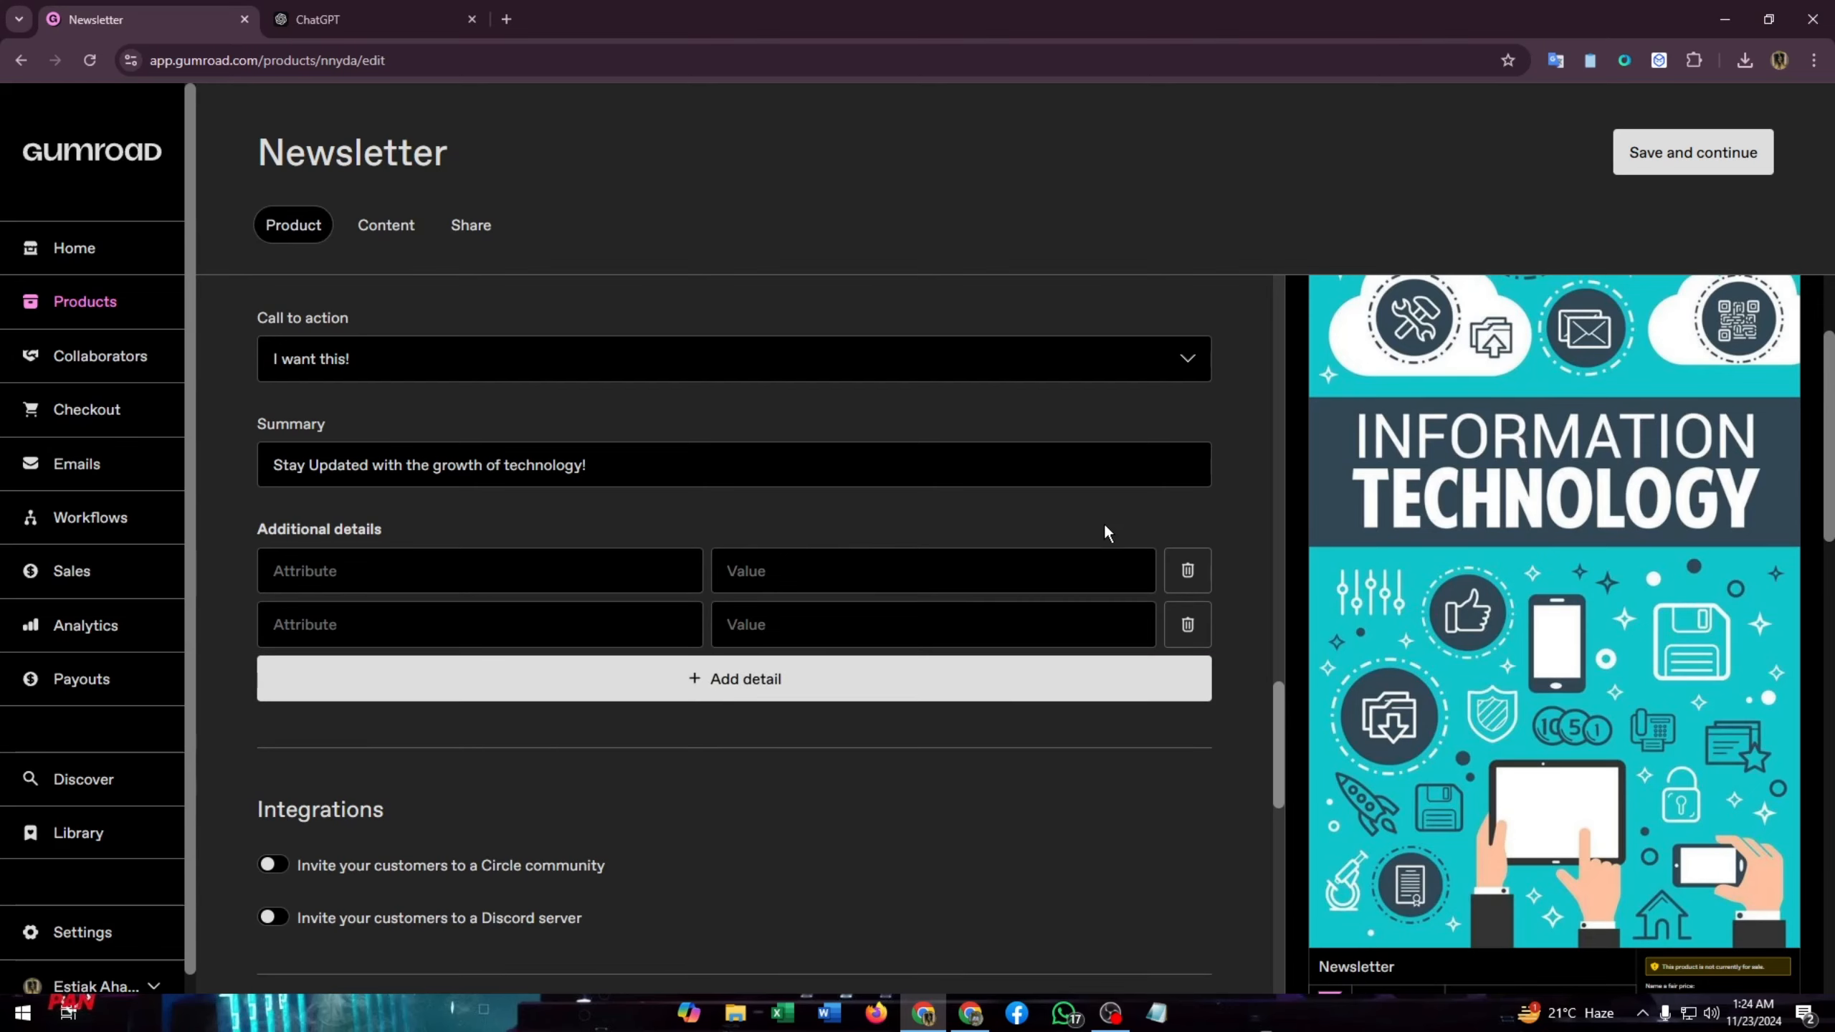
{"action": "left_click", "coordinate": [1185, 571]}
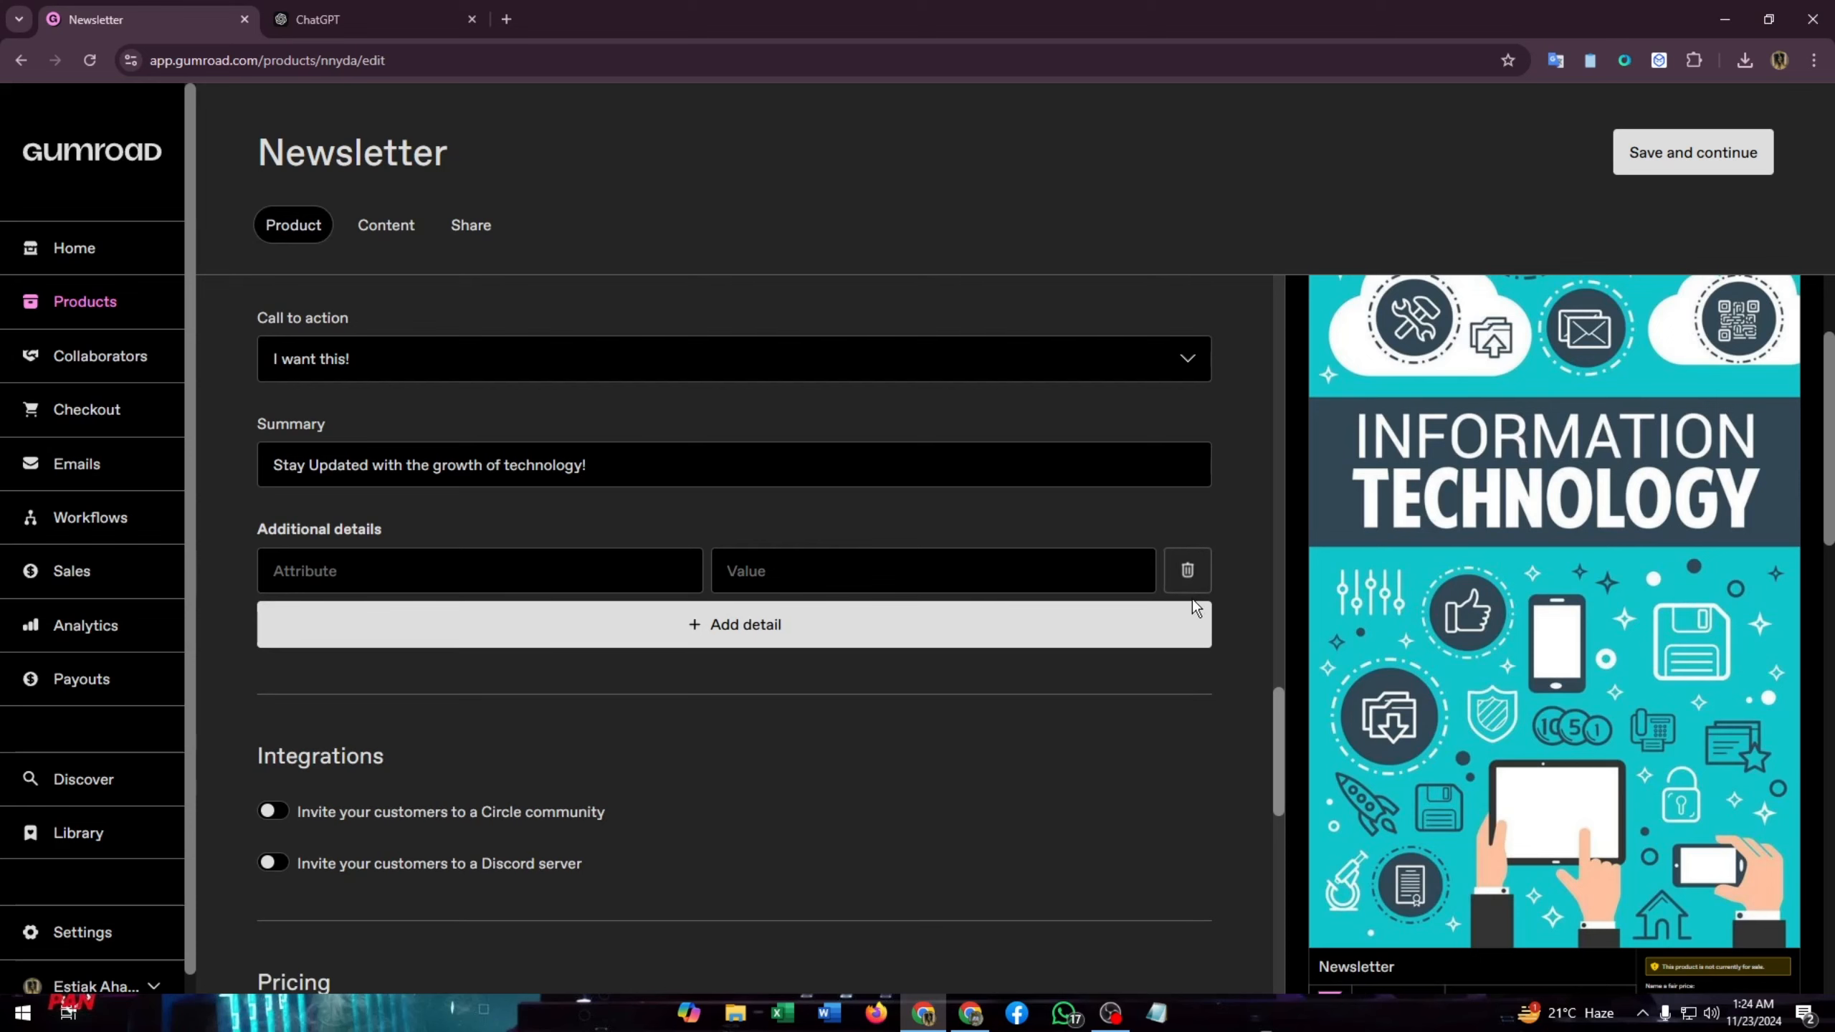
{"action": "left_click", "coordinate": [1187, 577]}
Switch on the Circle community invitation to view its API token settings, and switch it off again
{"action": "scroll", "coordinate": [444, 778], "scroll_direction": "down", "scroll_amount": 3}
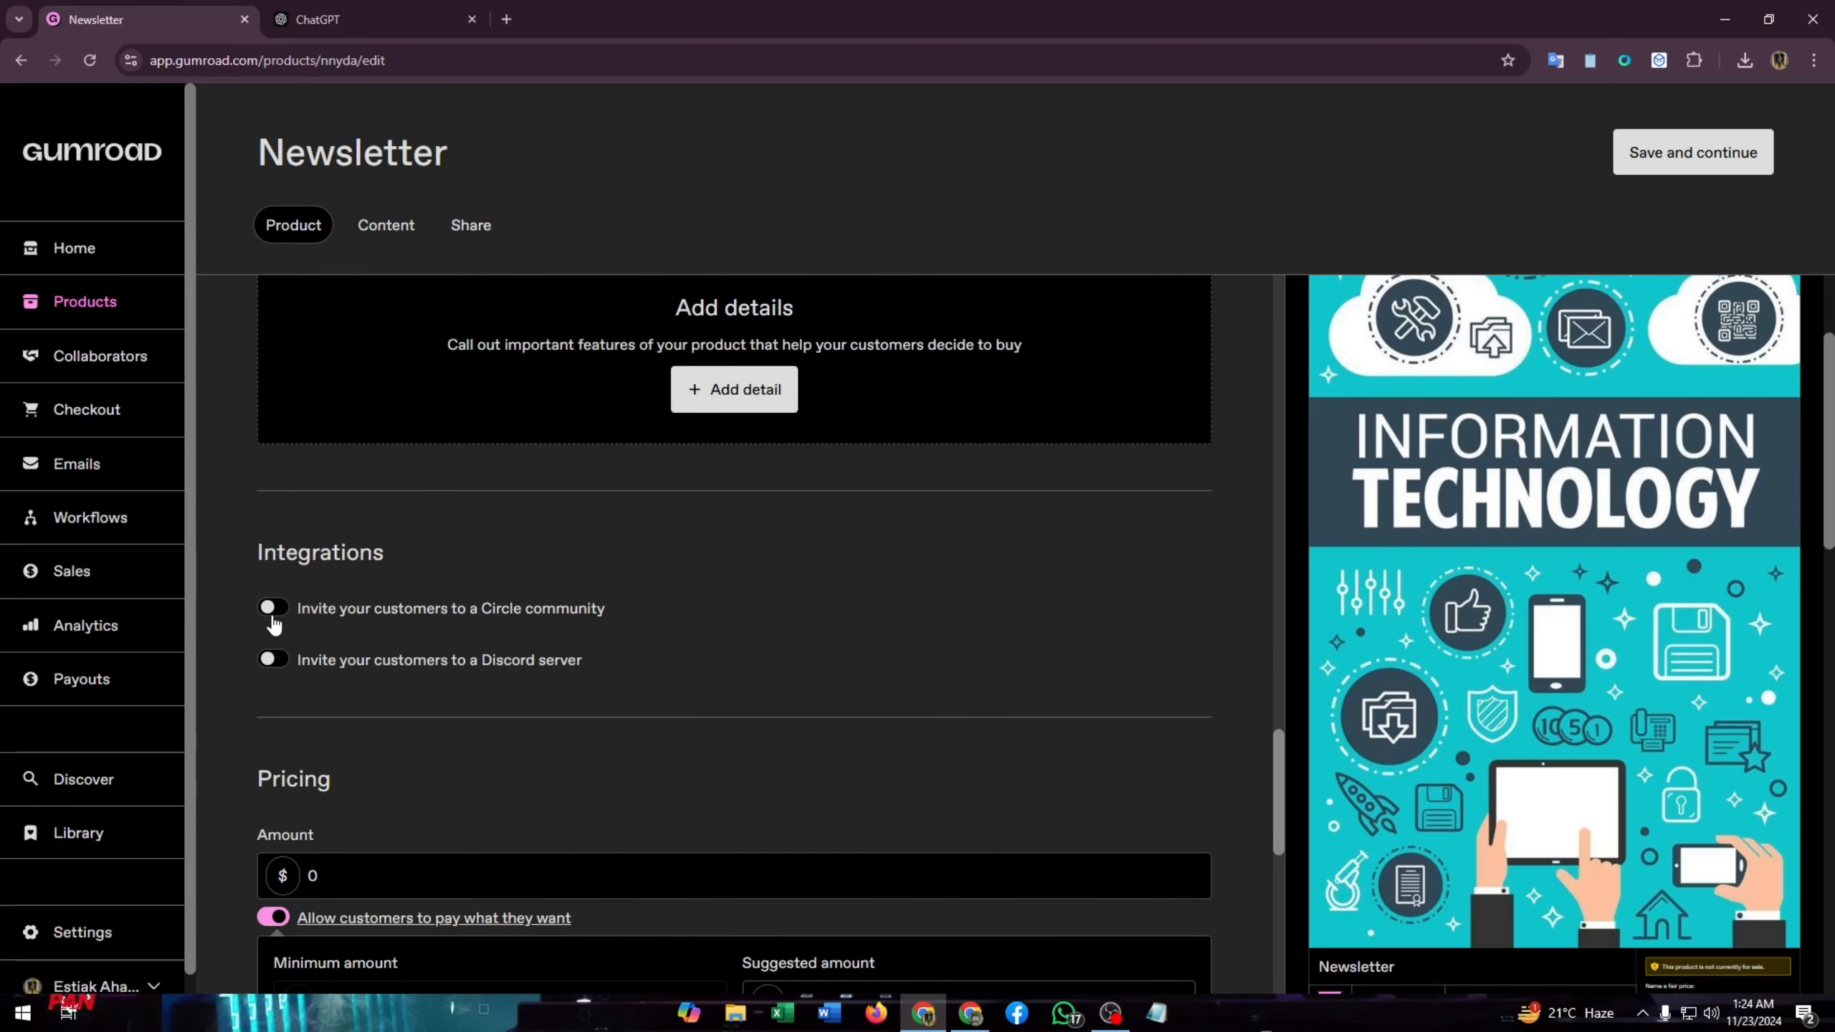
{"action": "left_click_drag", "start_coordinate": [296, 618], "coordinate": [633, 623]}
{"action": "left_click", "coordinate": [634, 629]}
{"action": "left_click", "coordinate": [274, 609]}
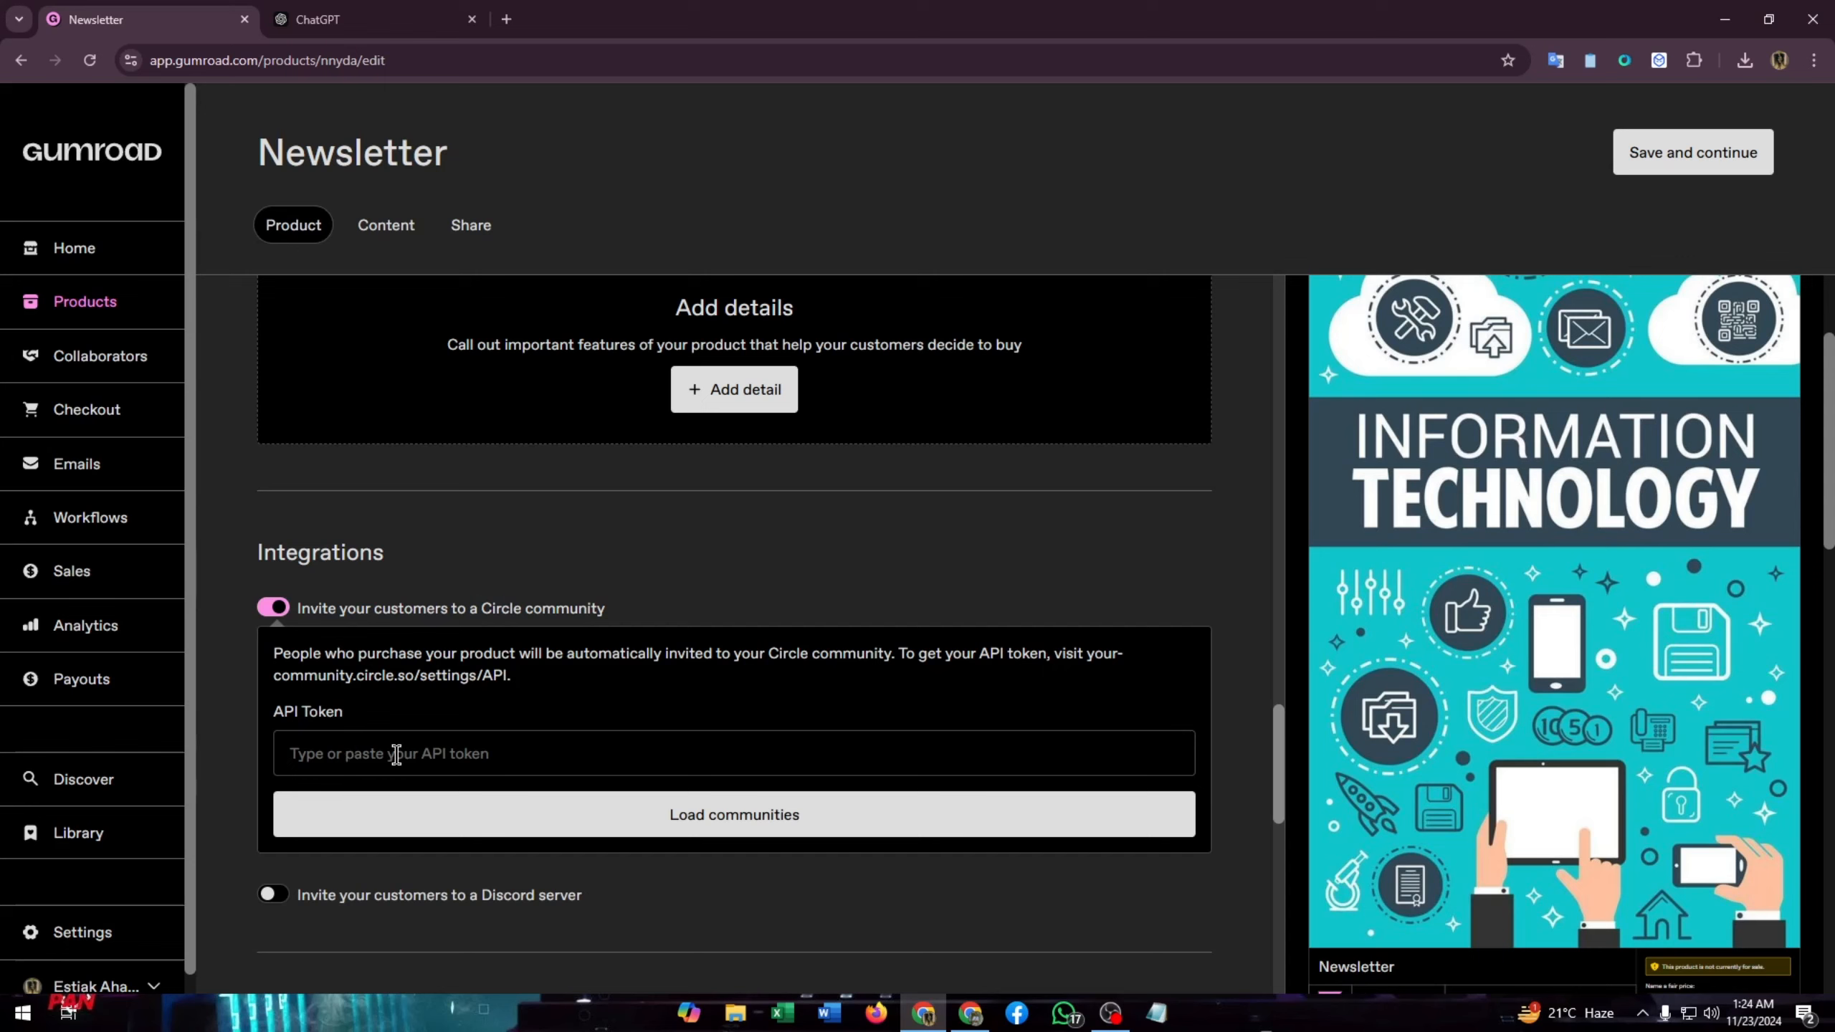
{"action": "left_click_drag", "start_coordinate": [263, 716], "coordinate": [365, 715]}
{"action": "left_click", "coordinate": [273, 607]}
Switch on the Discord server invitation to view its connection option, and leave both community integrations off
{"action": "left_click_drag", "start_coordinate": [299, 661], "coordinate": [611, 664]}
{"action": "left_click", "coordinate": [273, 659]}
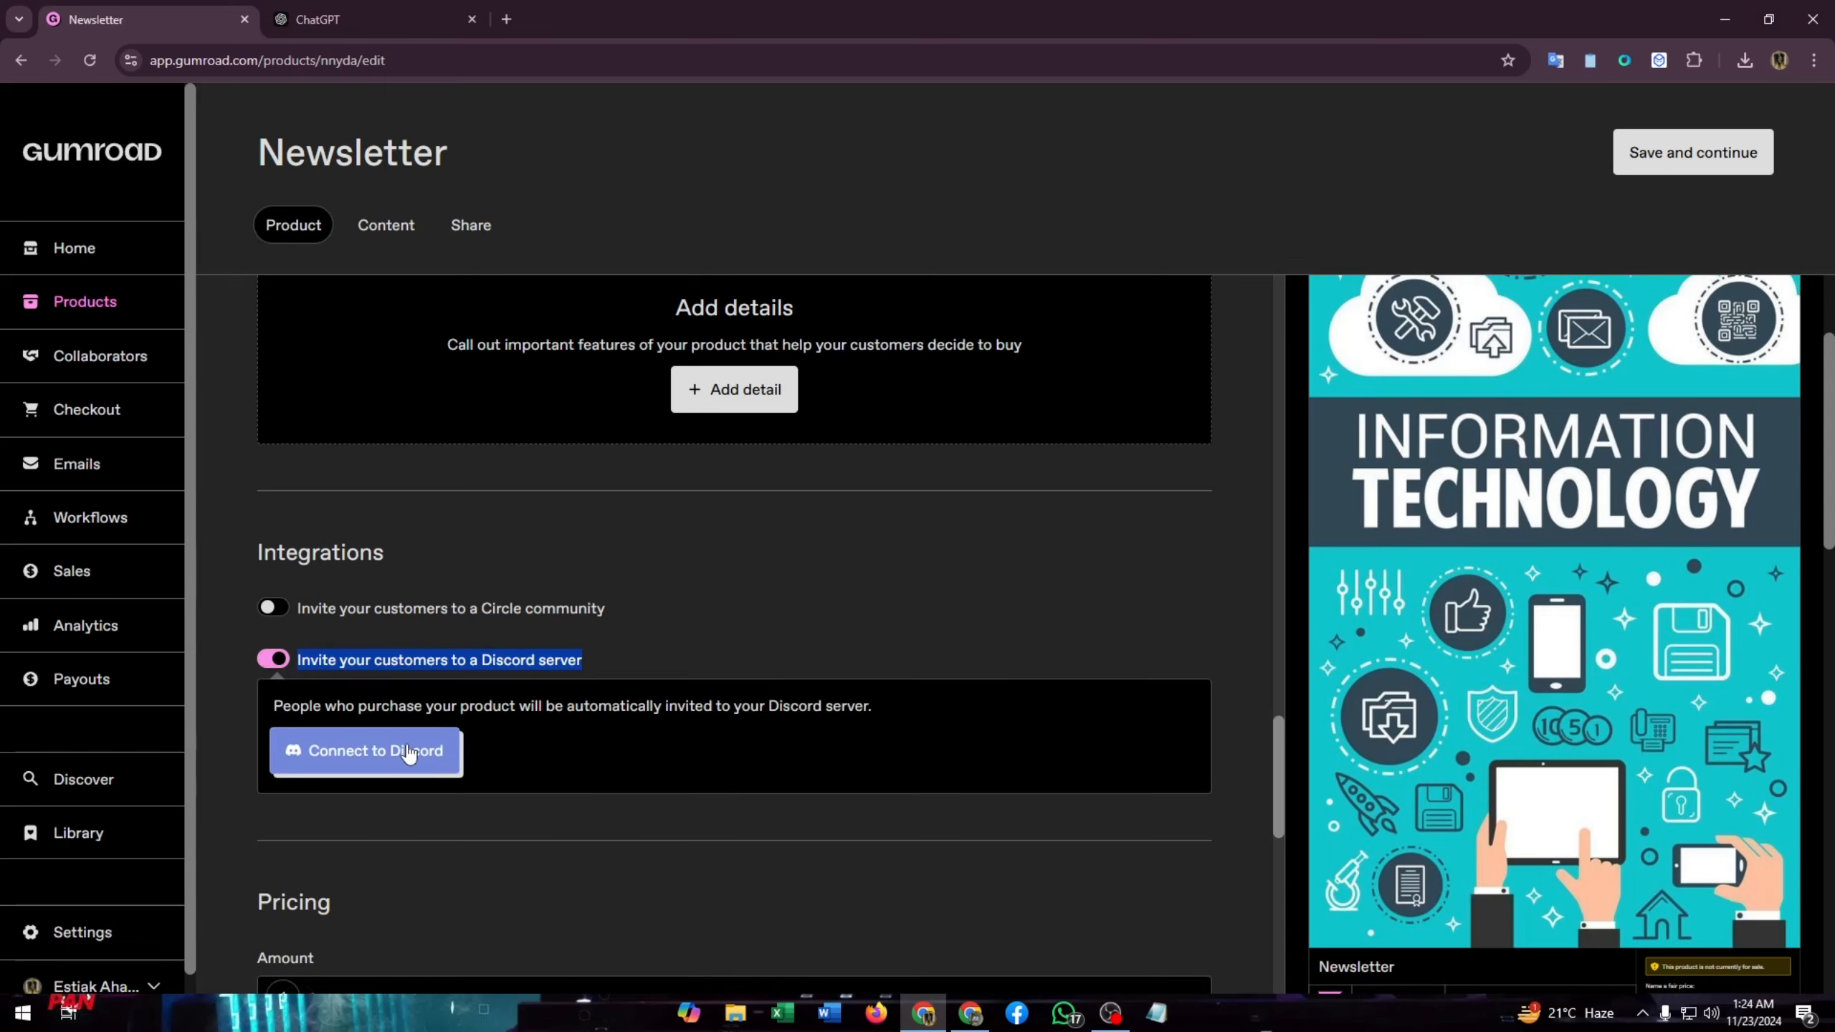
{"action": "left_click", "coordinate": [752, 619]}
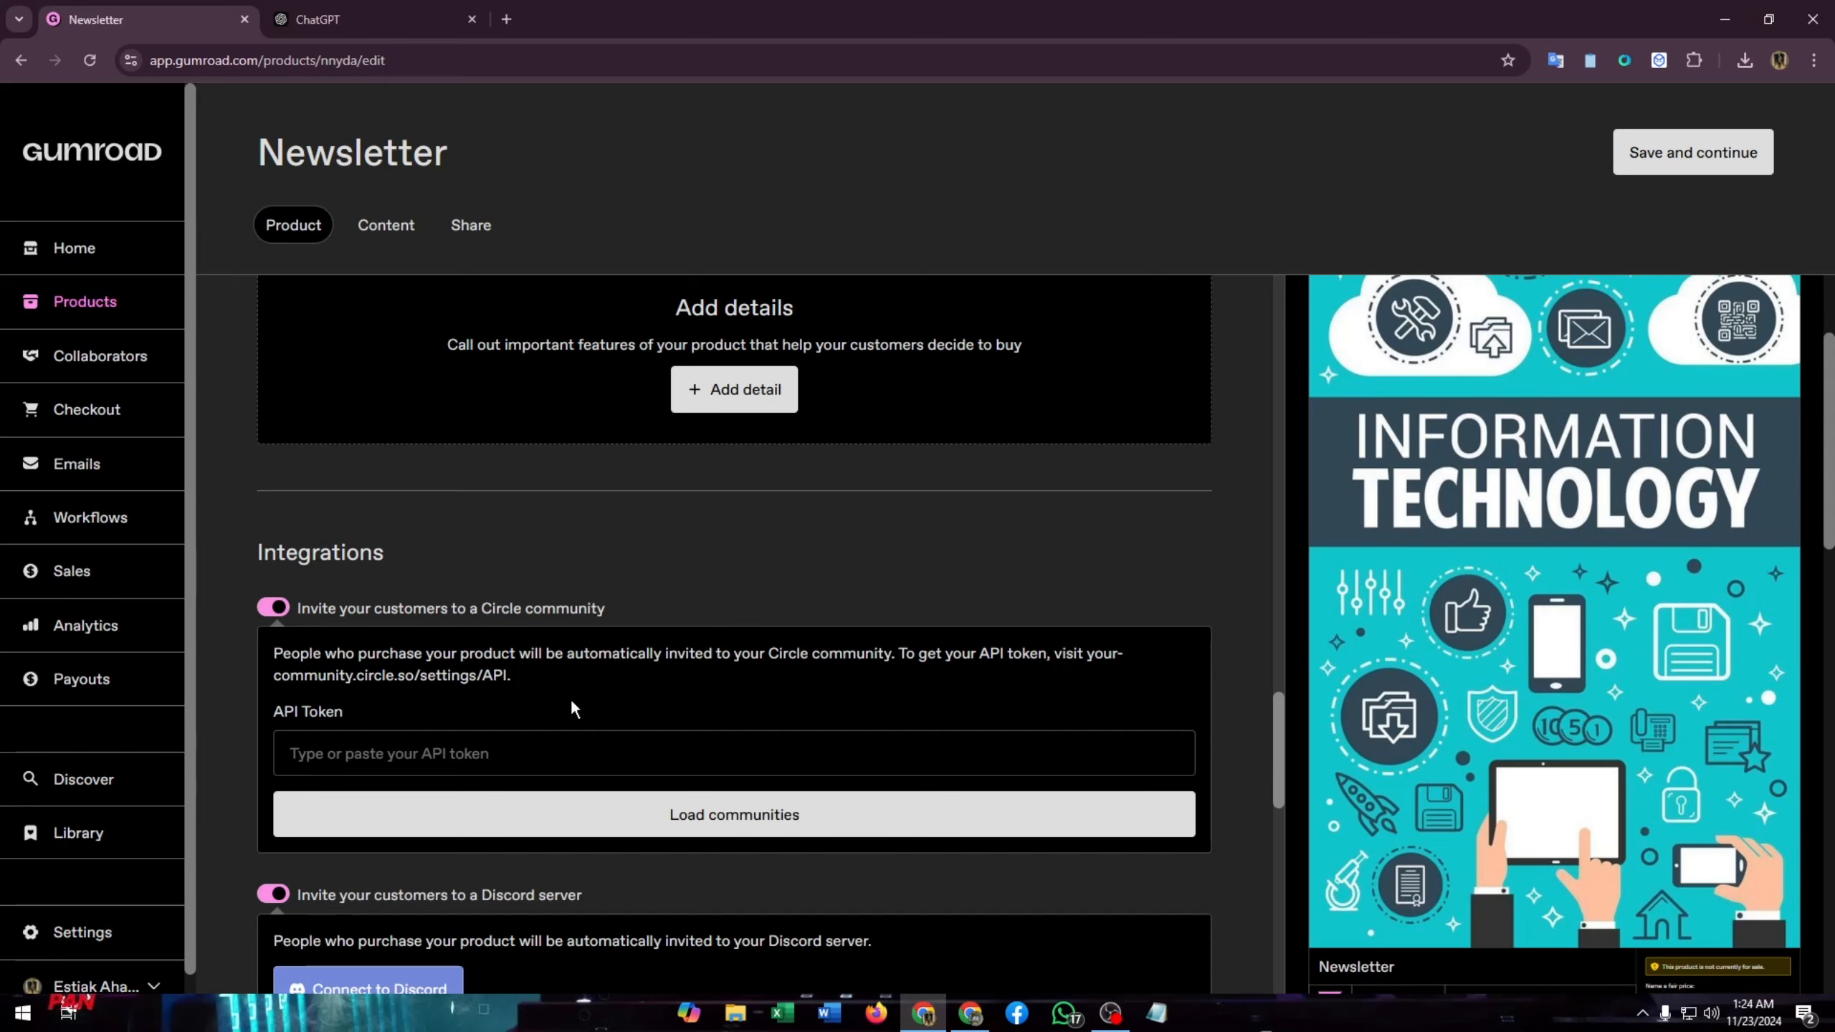
{"action": "left_click", "coordinate": [277, 610]}
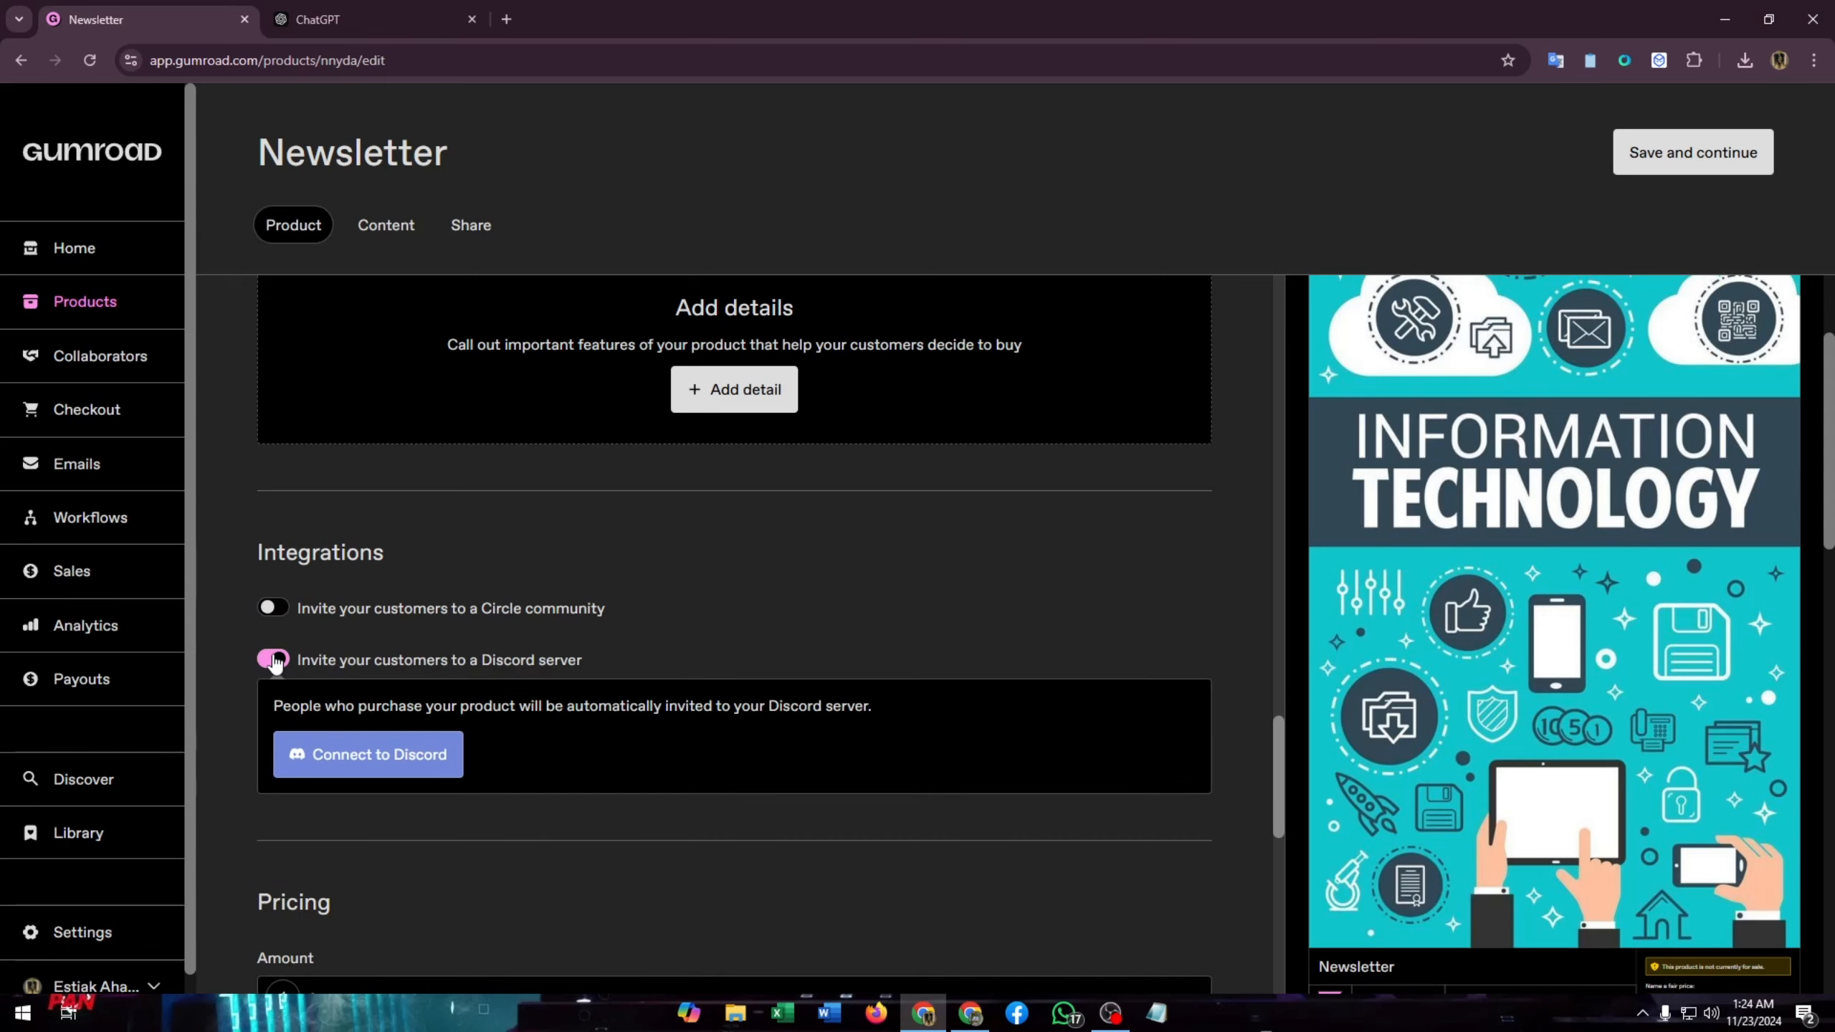
{"action": "left_click", "coordinate": [274, 659]}
Review the product's pricing, versions and settings, checking the Limit product sales option and leaving it off
{"action": "scroll", "coordinate": [336, 803], "scroll_direction": "down", "scroll_amount": 3}
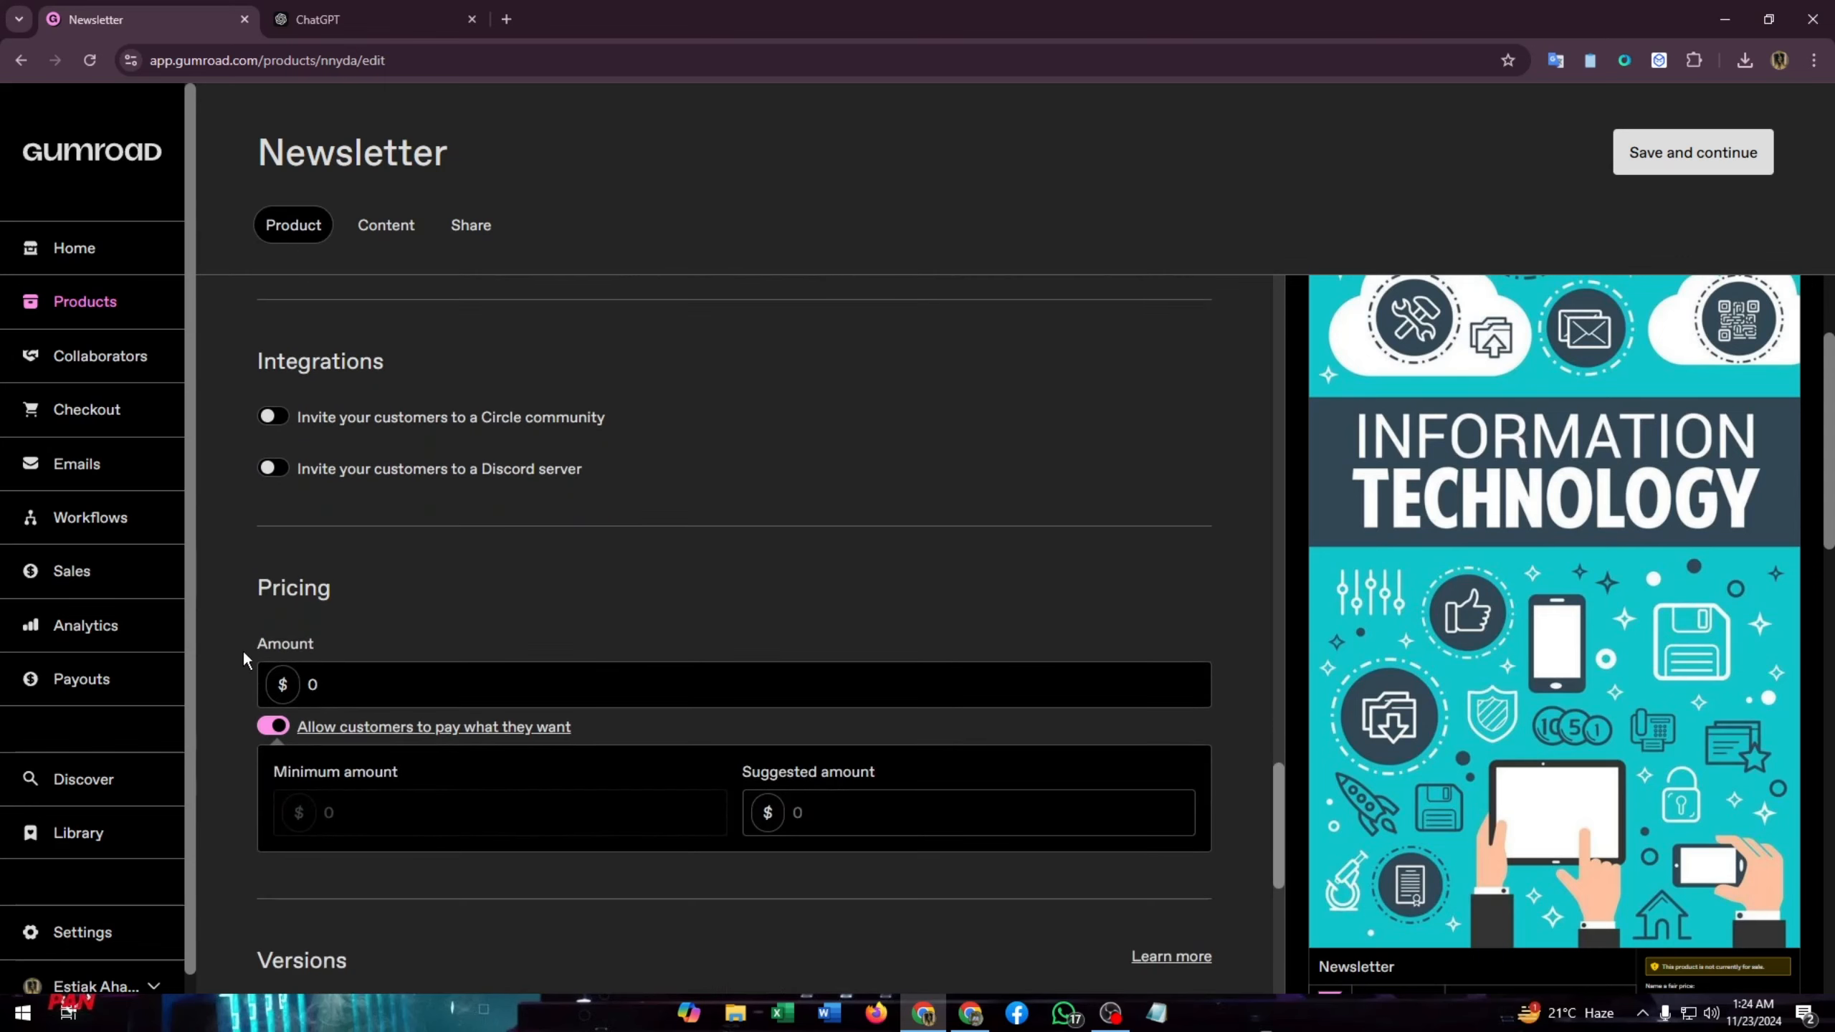
{"action": "left_click", "coordinate": [300, 687]}
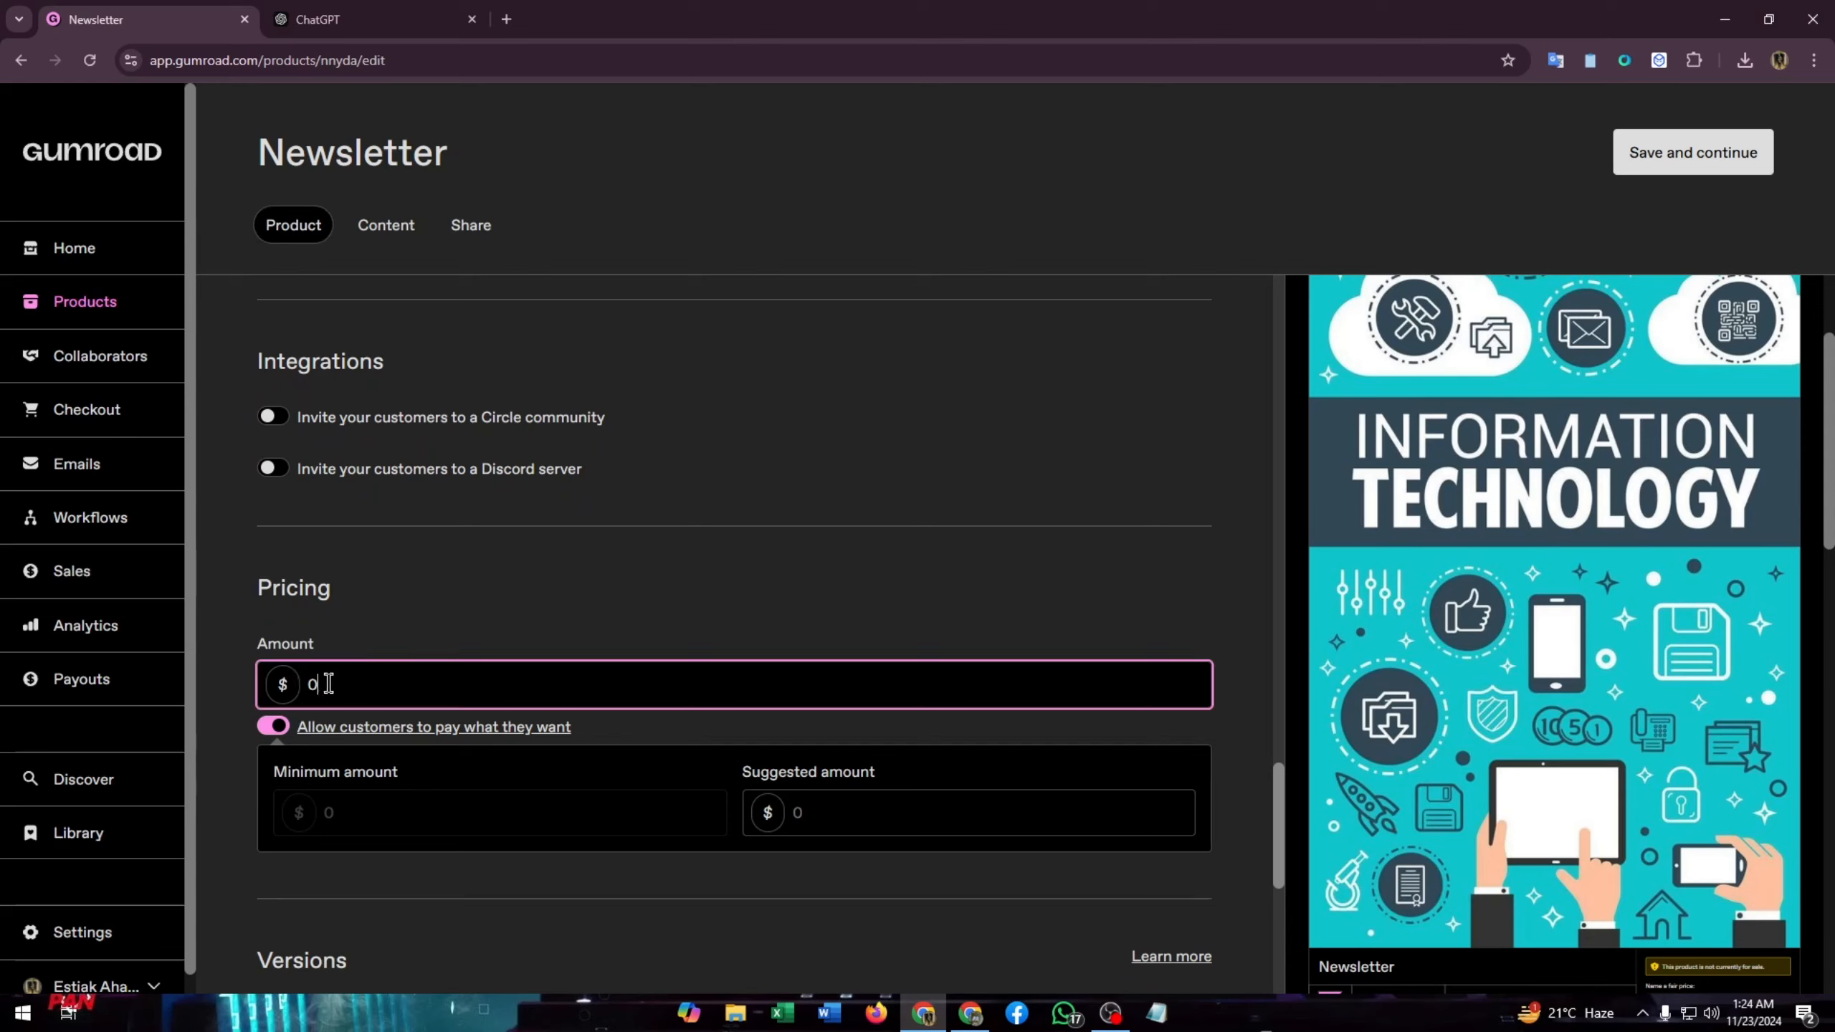
{"action": "left_click", "coordinate": [504, 616]}
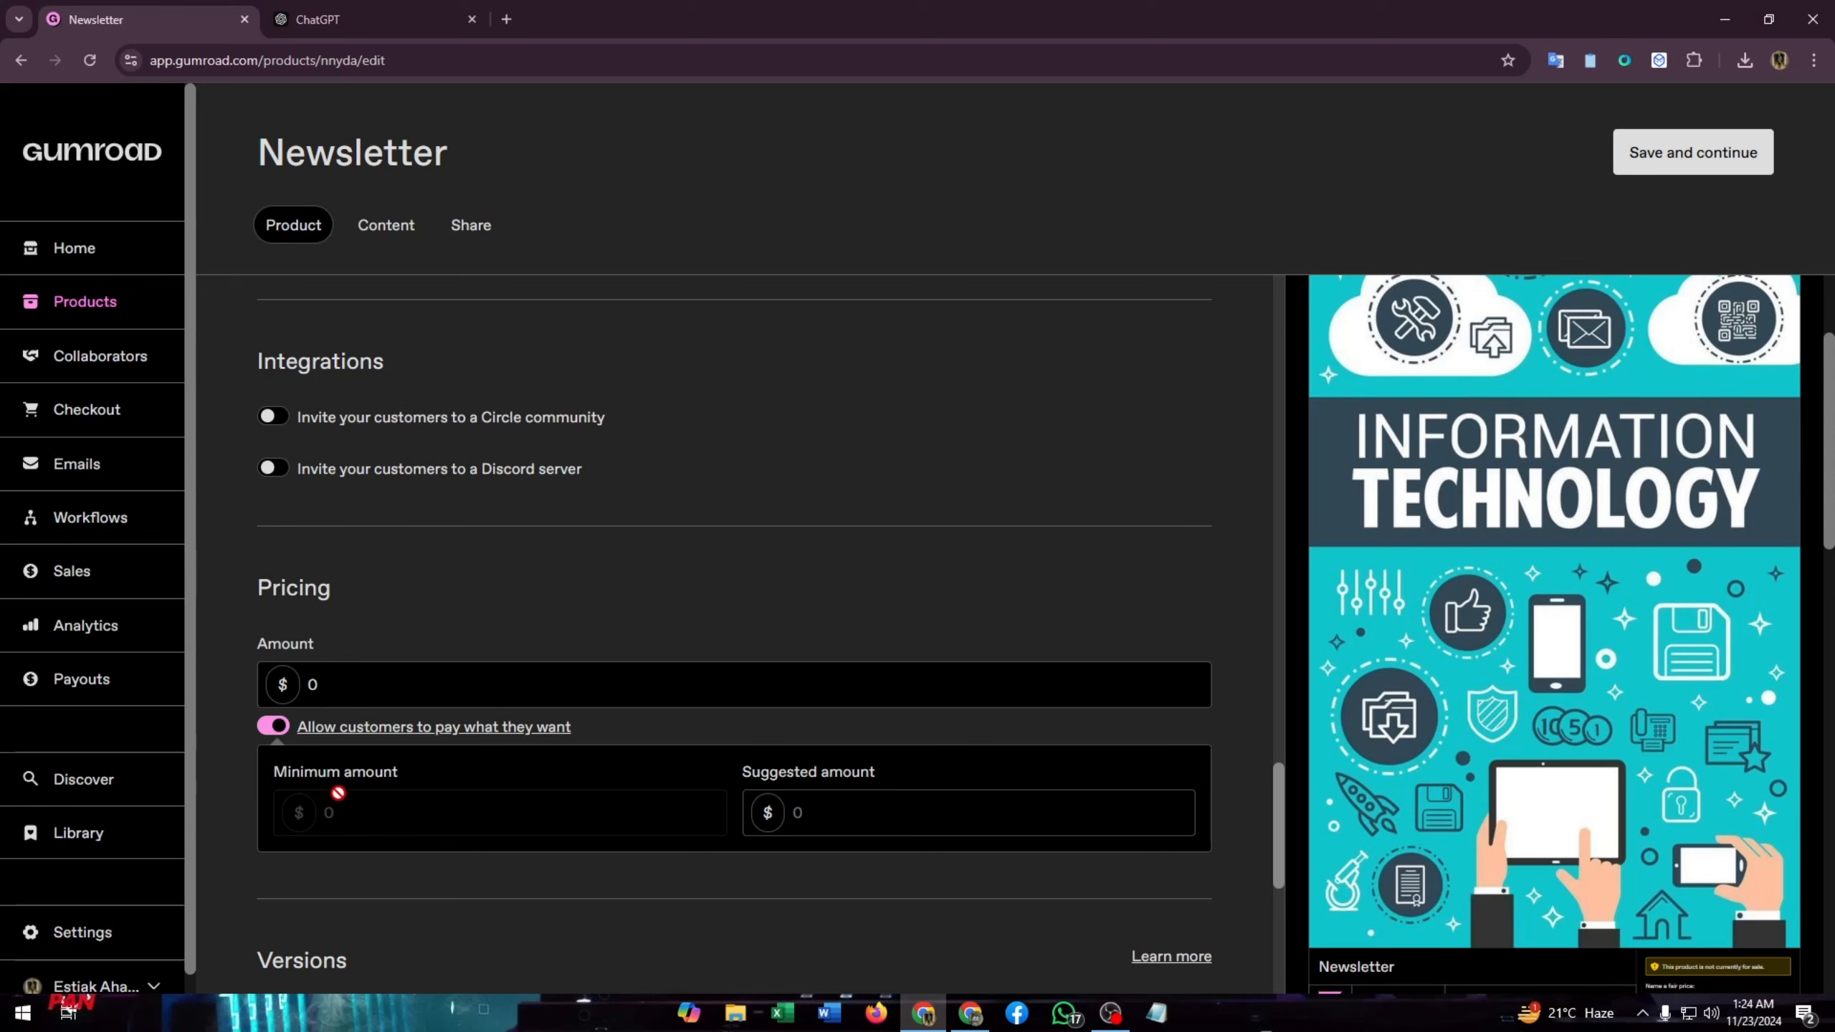
{"action": "scroll", "coordinate": [434, 780], "scroll_direction": "down", "scroll_amount": 1}
{"action": "scroll", "coordinate": [788, 737], "scroll_direction": "down", "scroll_amount": 2}
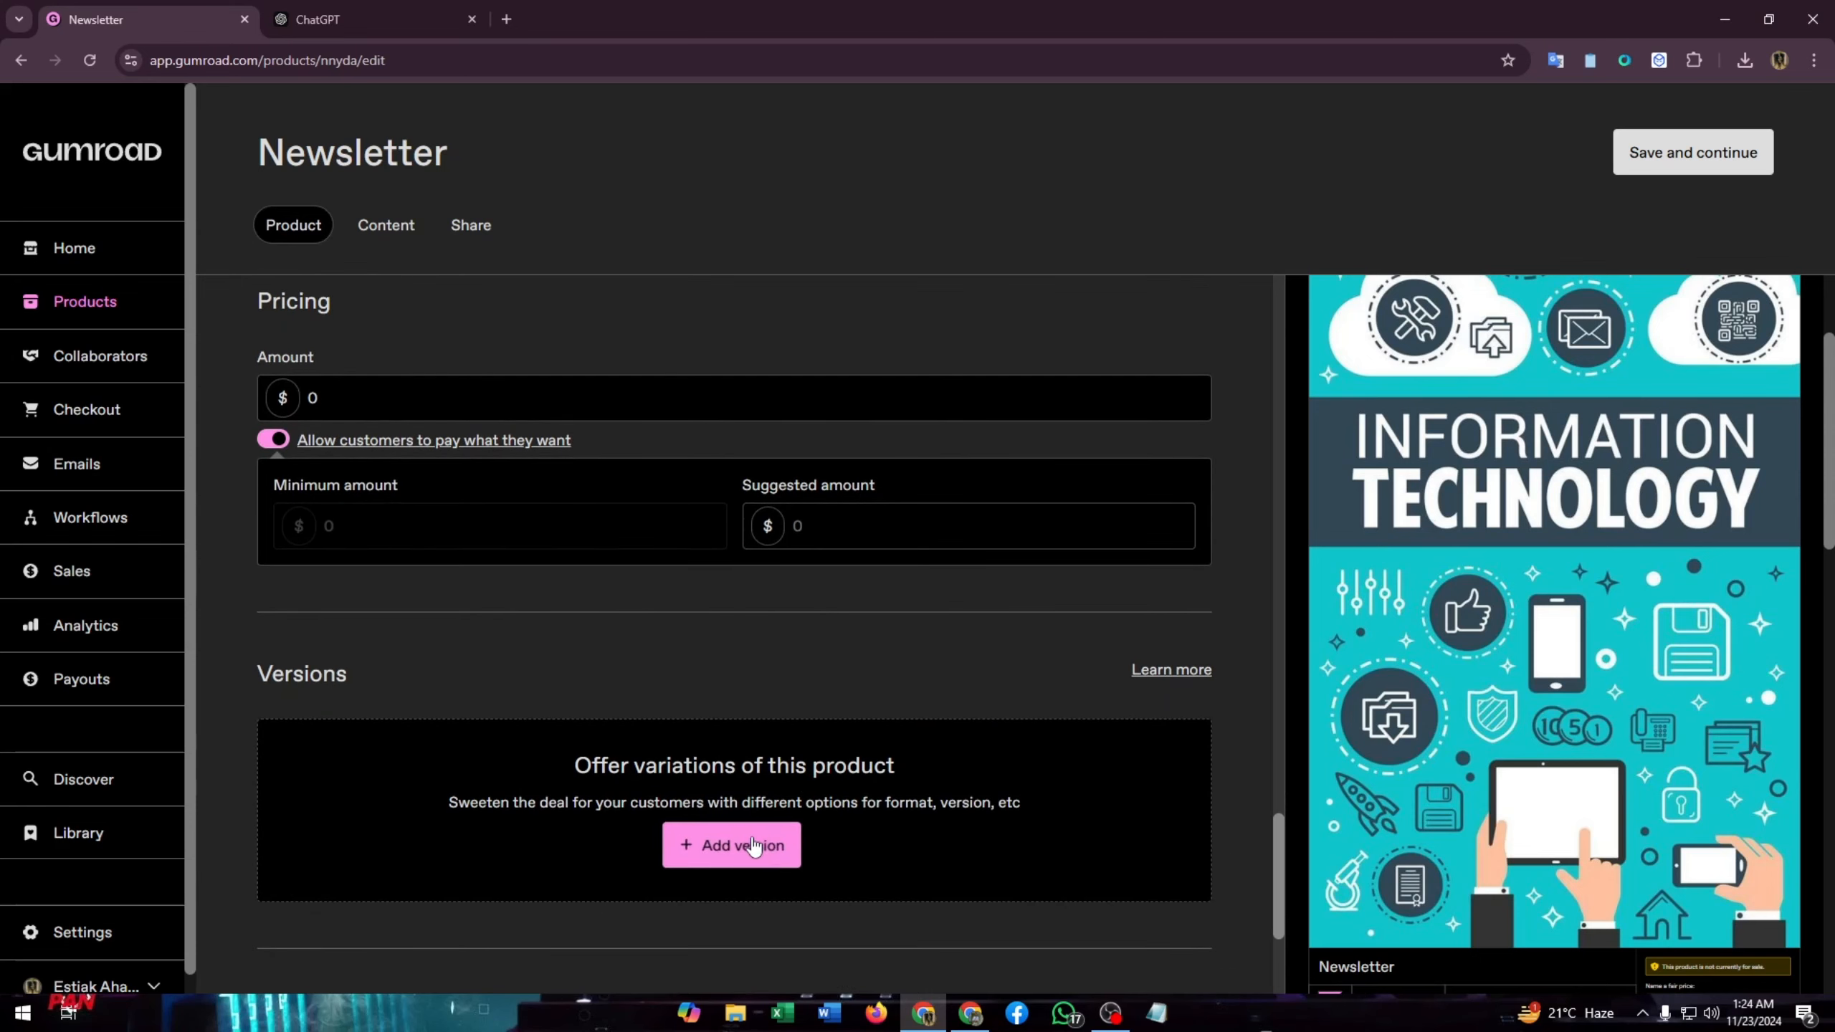
{"action": "scroll", "coordinate": [827, 850], "scroll_direction": "down", "scroll_amount": 3}
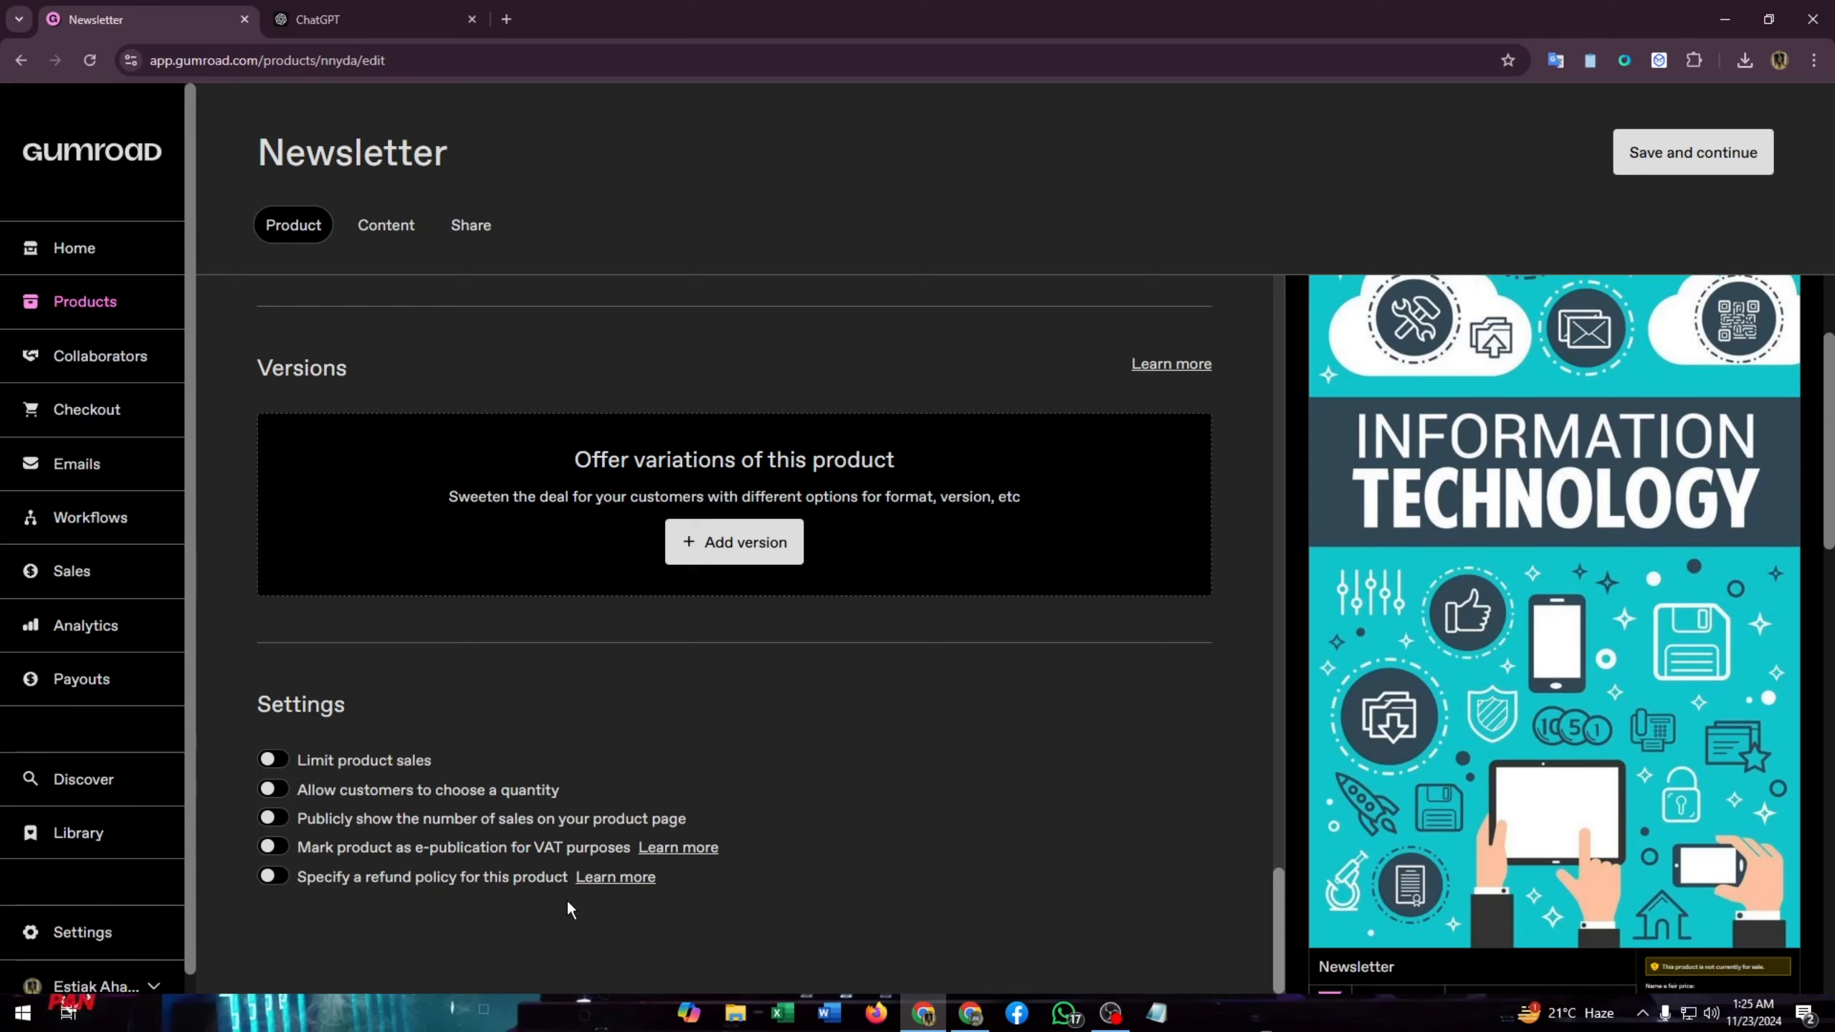
{"action": "left_click", "coordinate": [279, 760]}
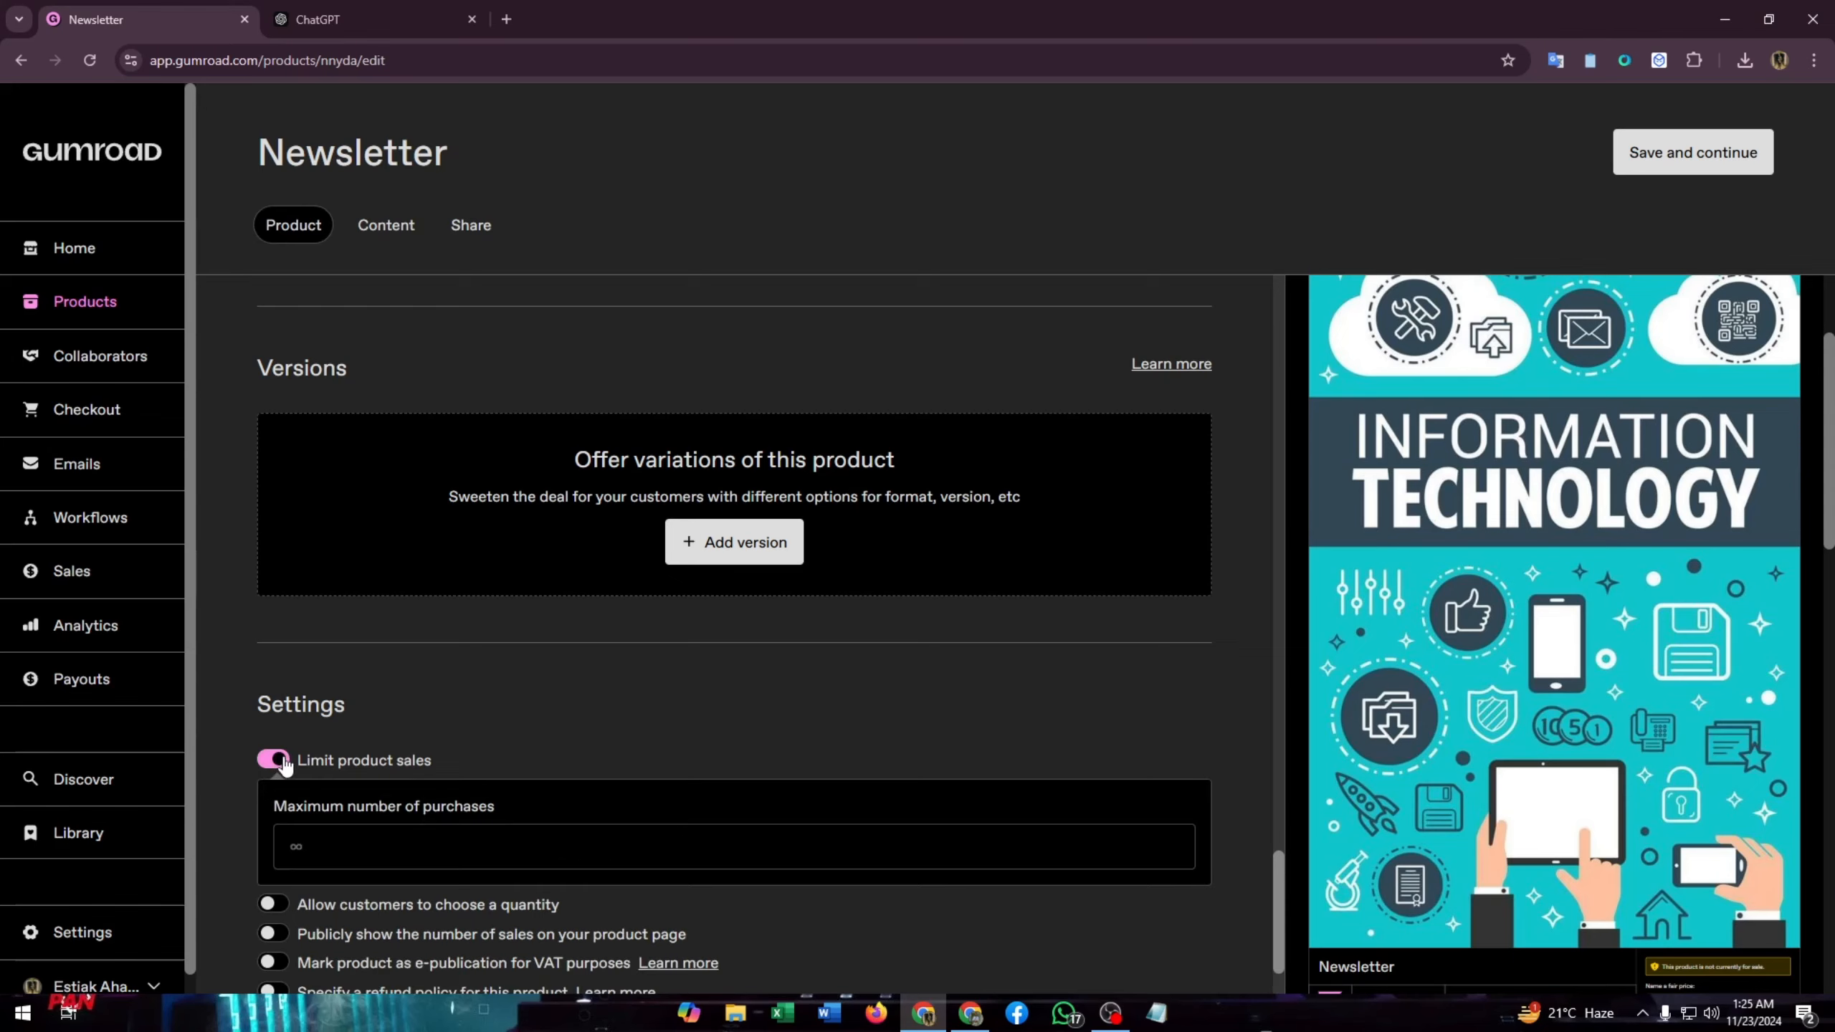
{"action": "left_click", "coordinate": [279, 760]}
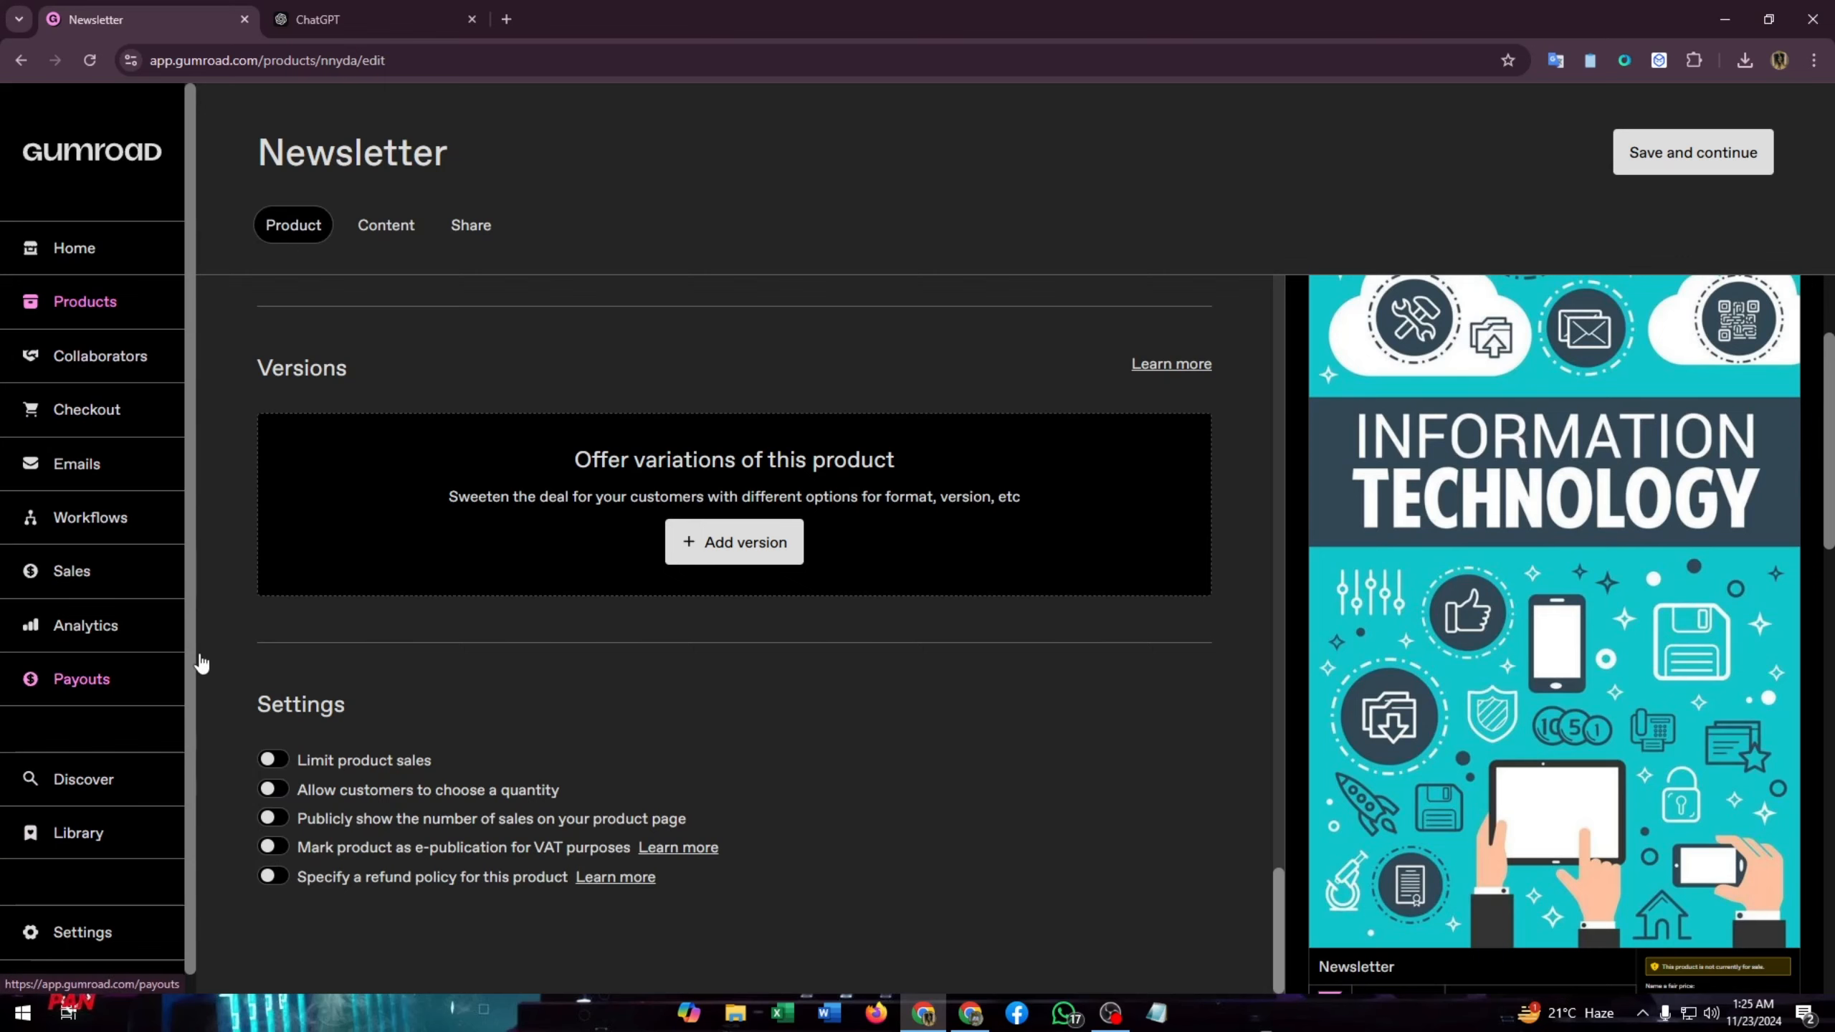
Paste the copied tech newsletter text into the product's description
{"action": "scroll", "coordinate": [244, 269], "scroll_direction": "up", "scroll_amount": 6}
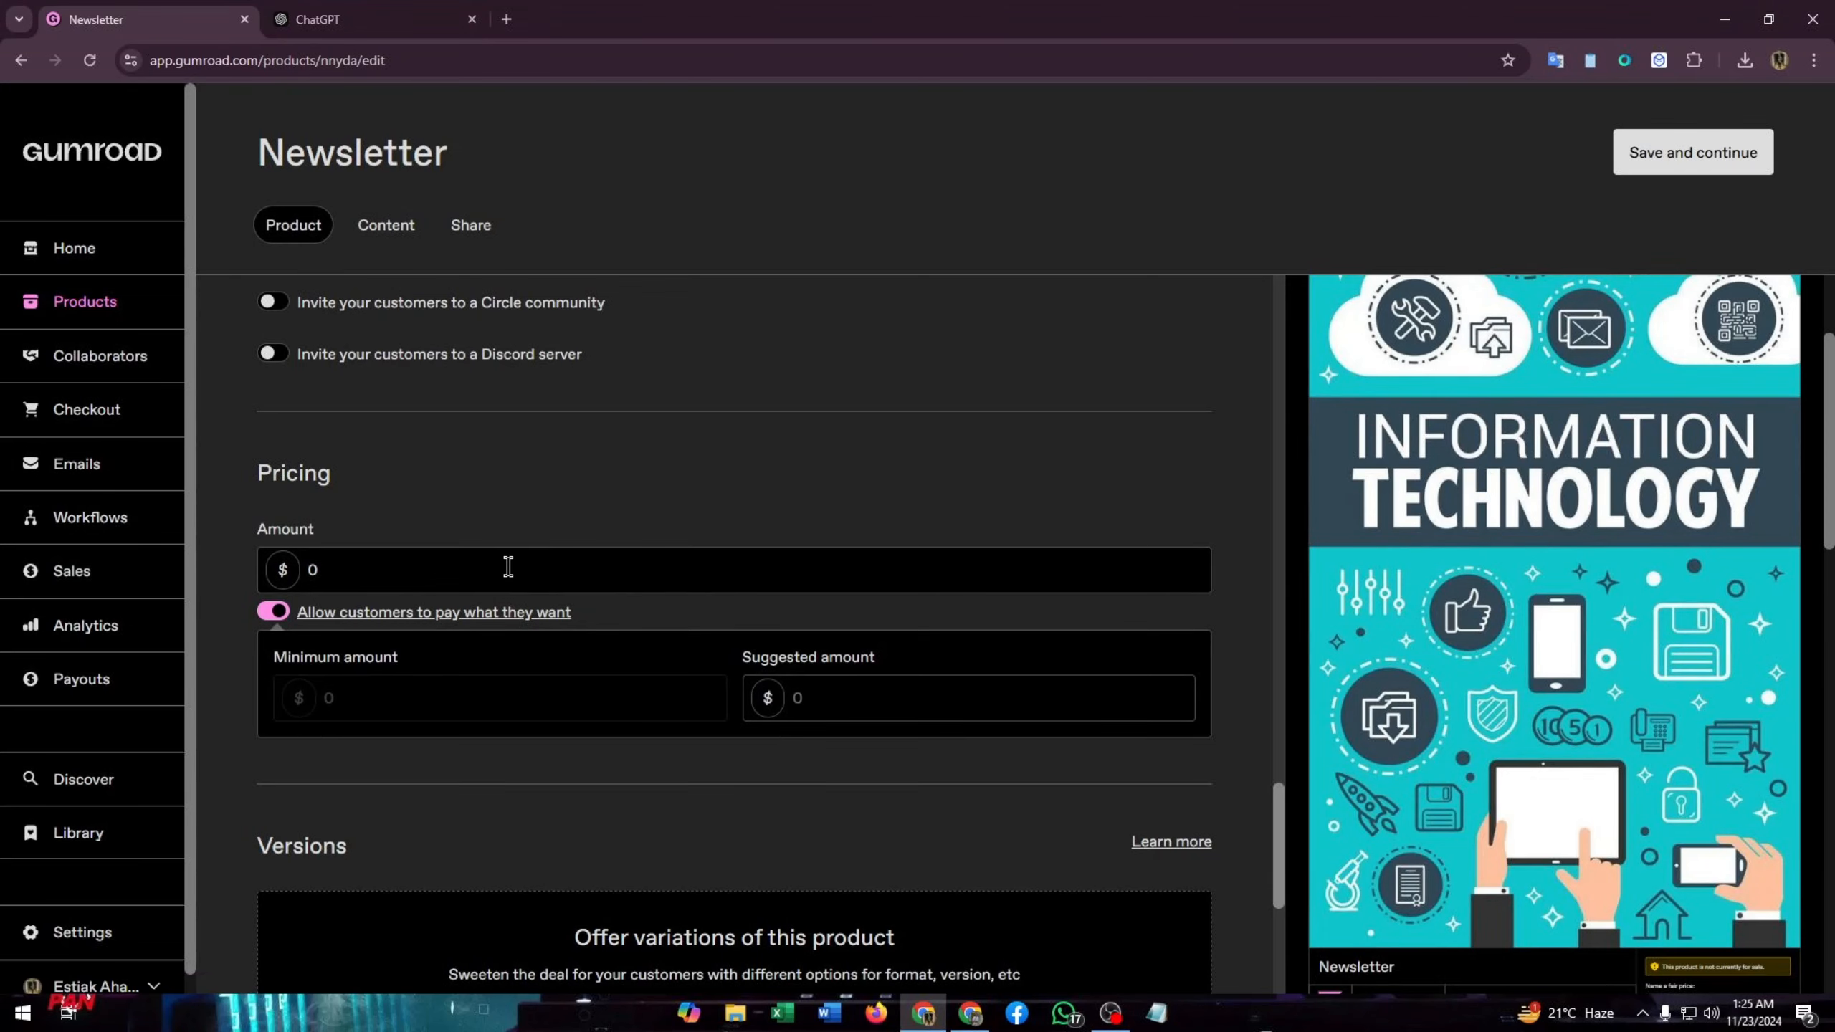
{"action": "scroll", "coordinate": [390, 623], "scroll_direction": "down", "scroll_amount": 3}
{"action": "scroll", "coordinate": [384, 620], "scroll_direction": "up", "scroll_amount": 10}
{"action": "scroll", "coordinate": [384, 620], "scroll_direction": "up", "scroll_amount": 10}
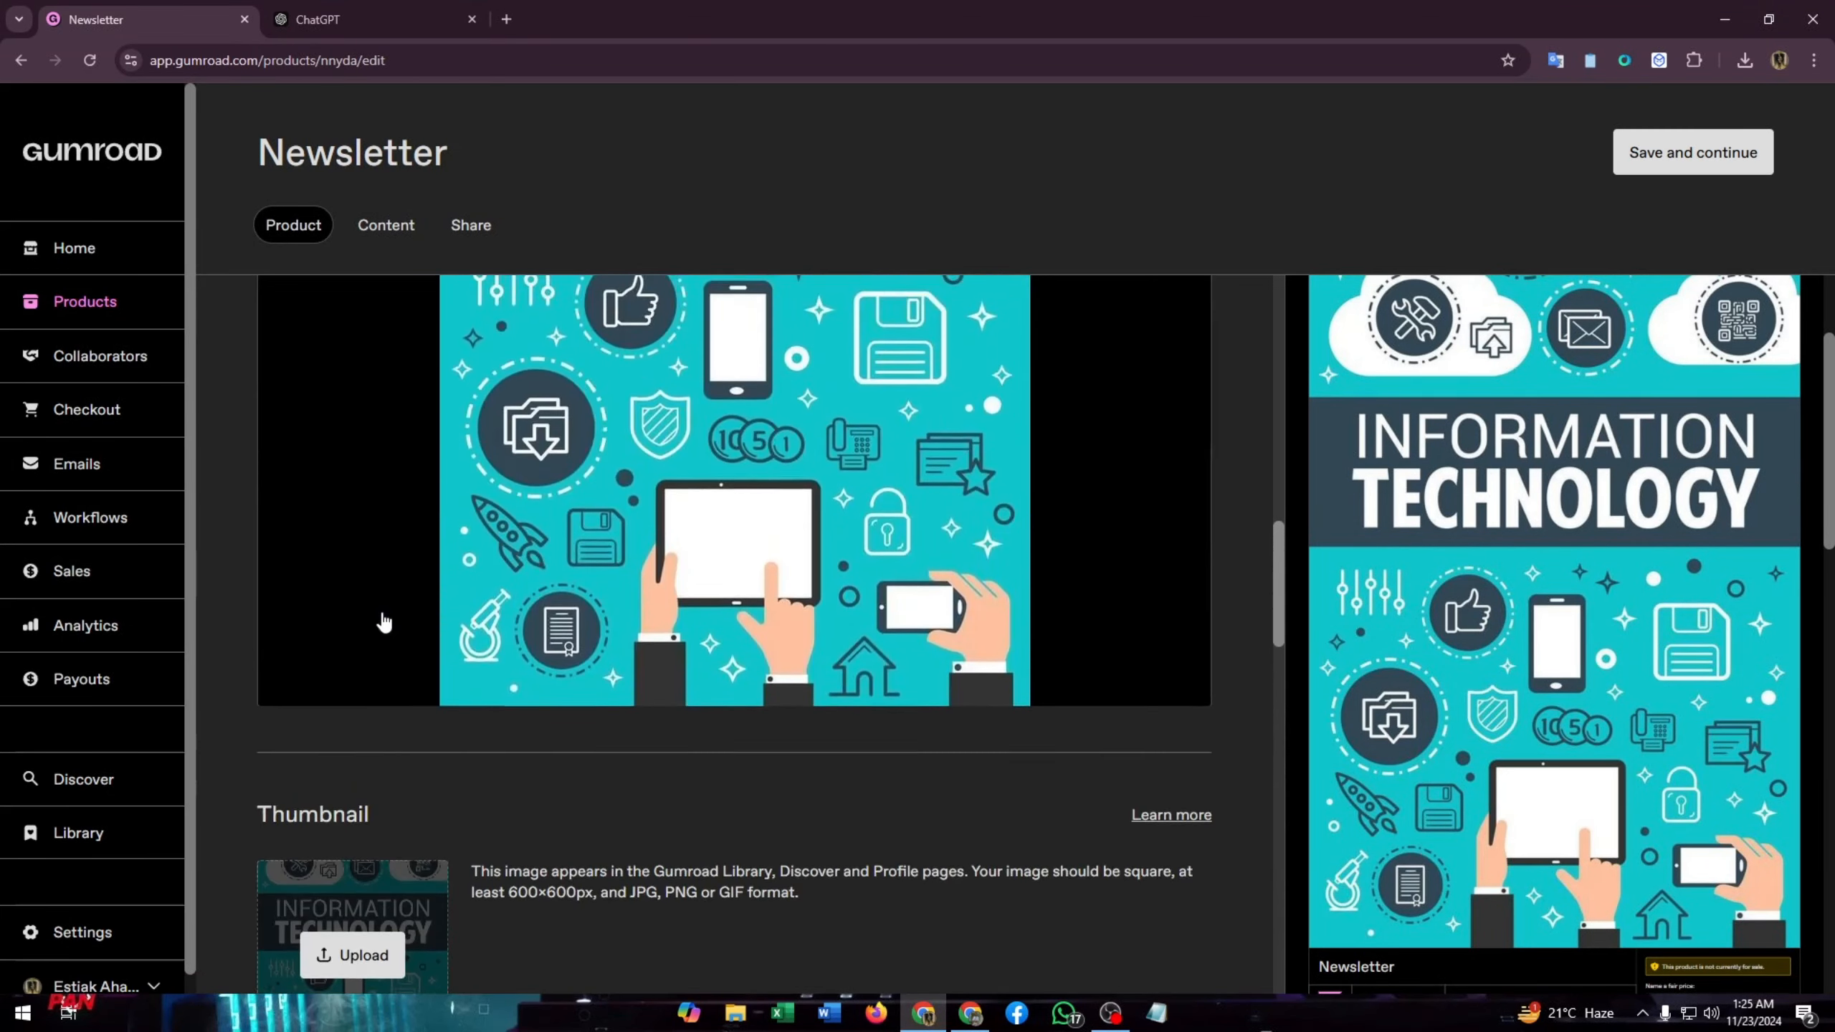
{"action": "left_click", "coordinate": [376, 605]}
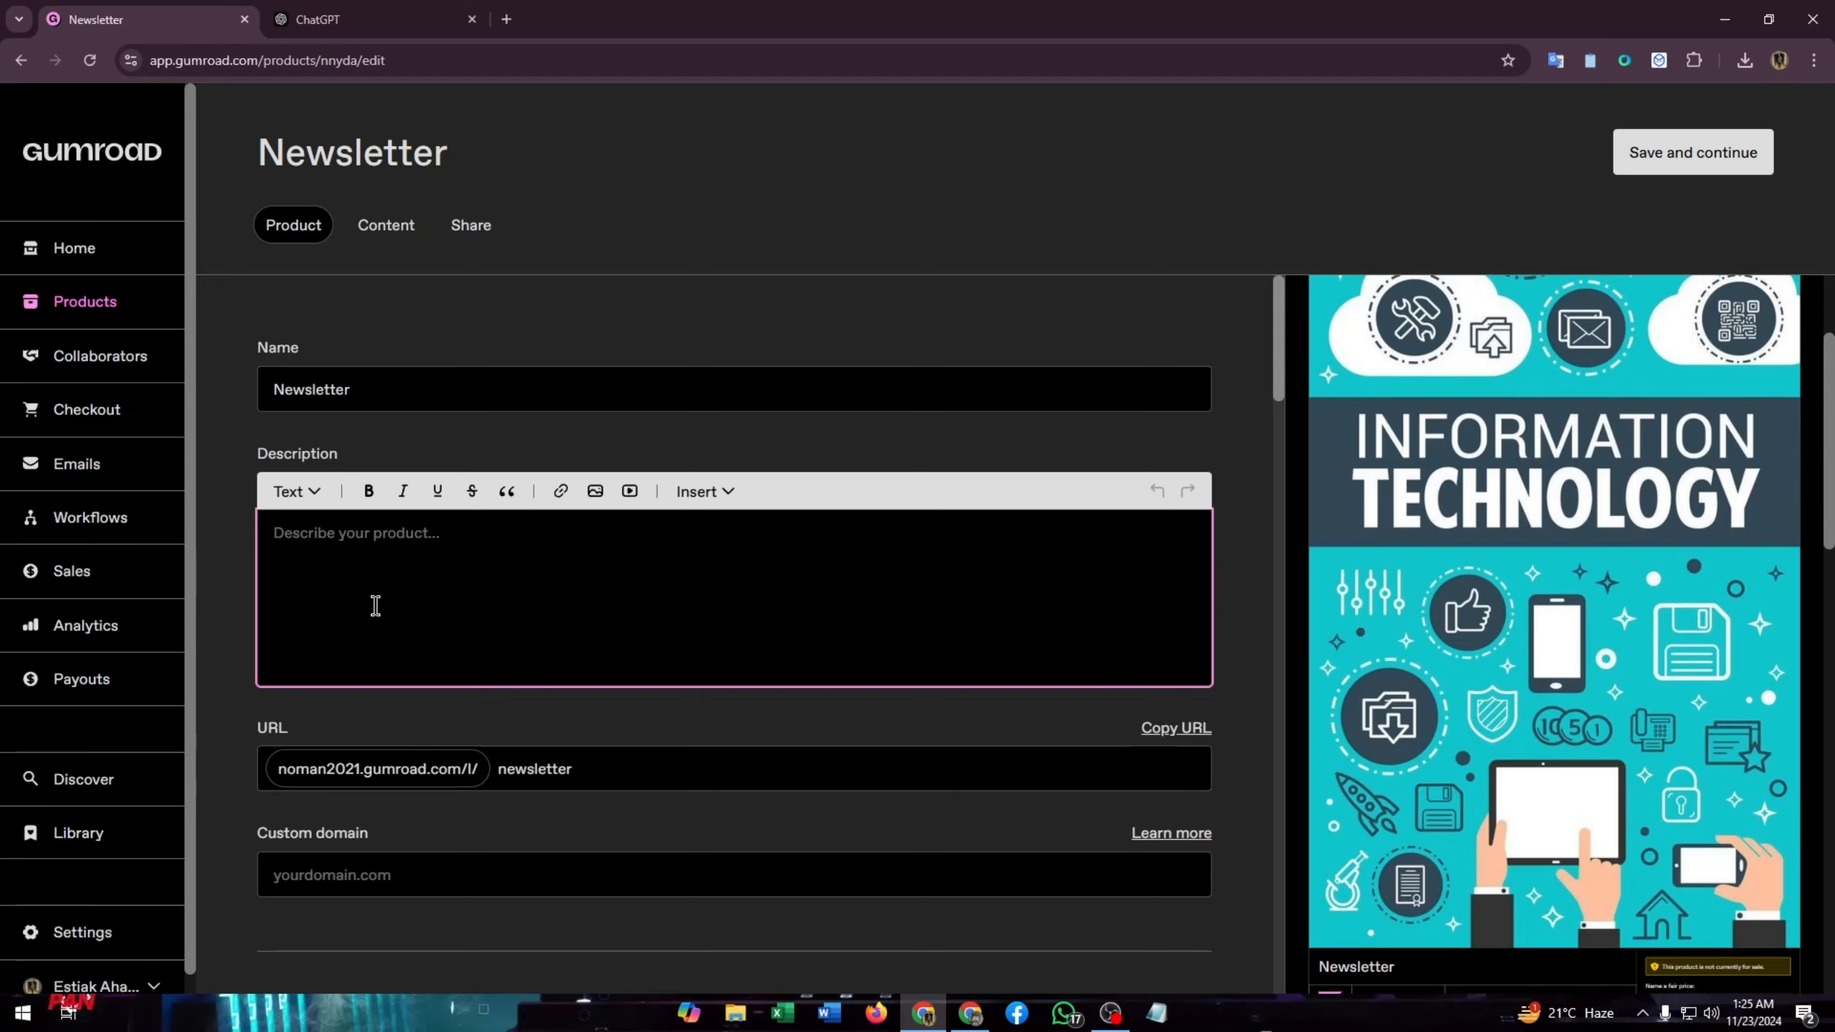
{"action": "key", "text": "ctrl+v"}
{"action": "scroll", "coordinate": [427, 599], "scroll_direction": "up", "scroll_amount": 3}
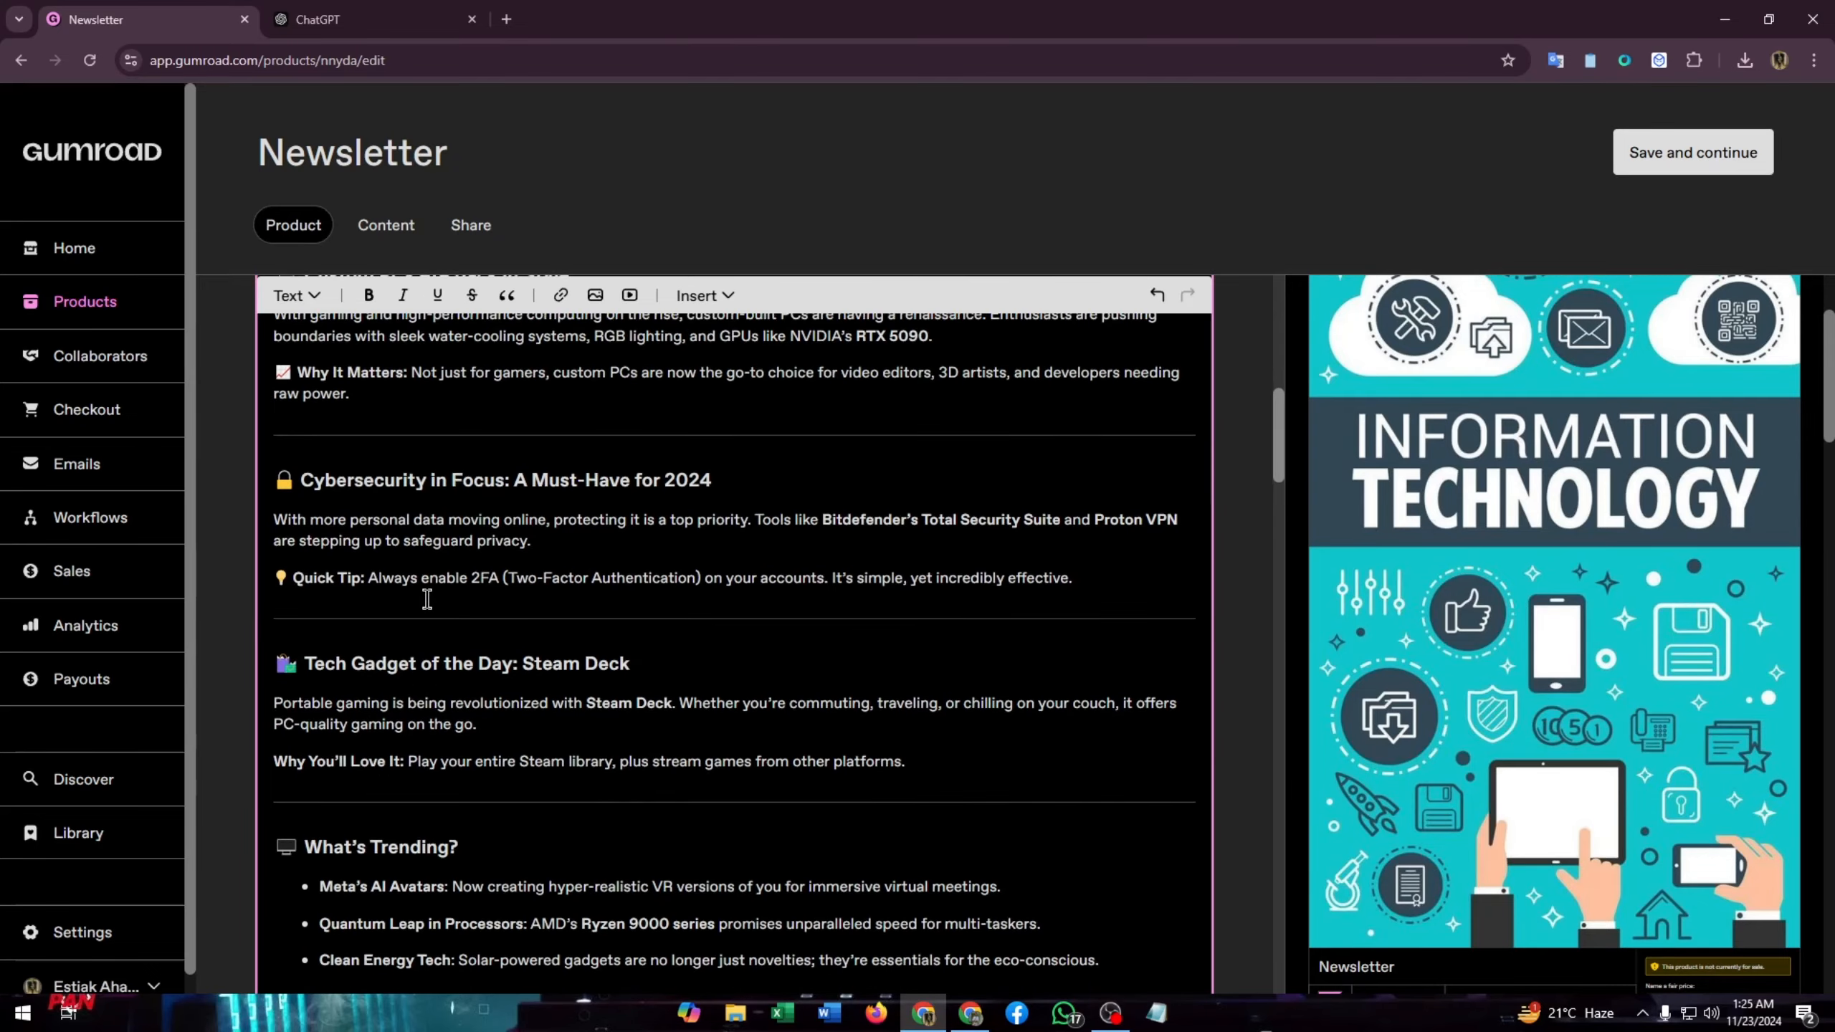
{"action": "scroll", "coordinate": [427, 599], "scroll_direction": "up", "scroll_amount": 15}
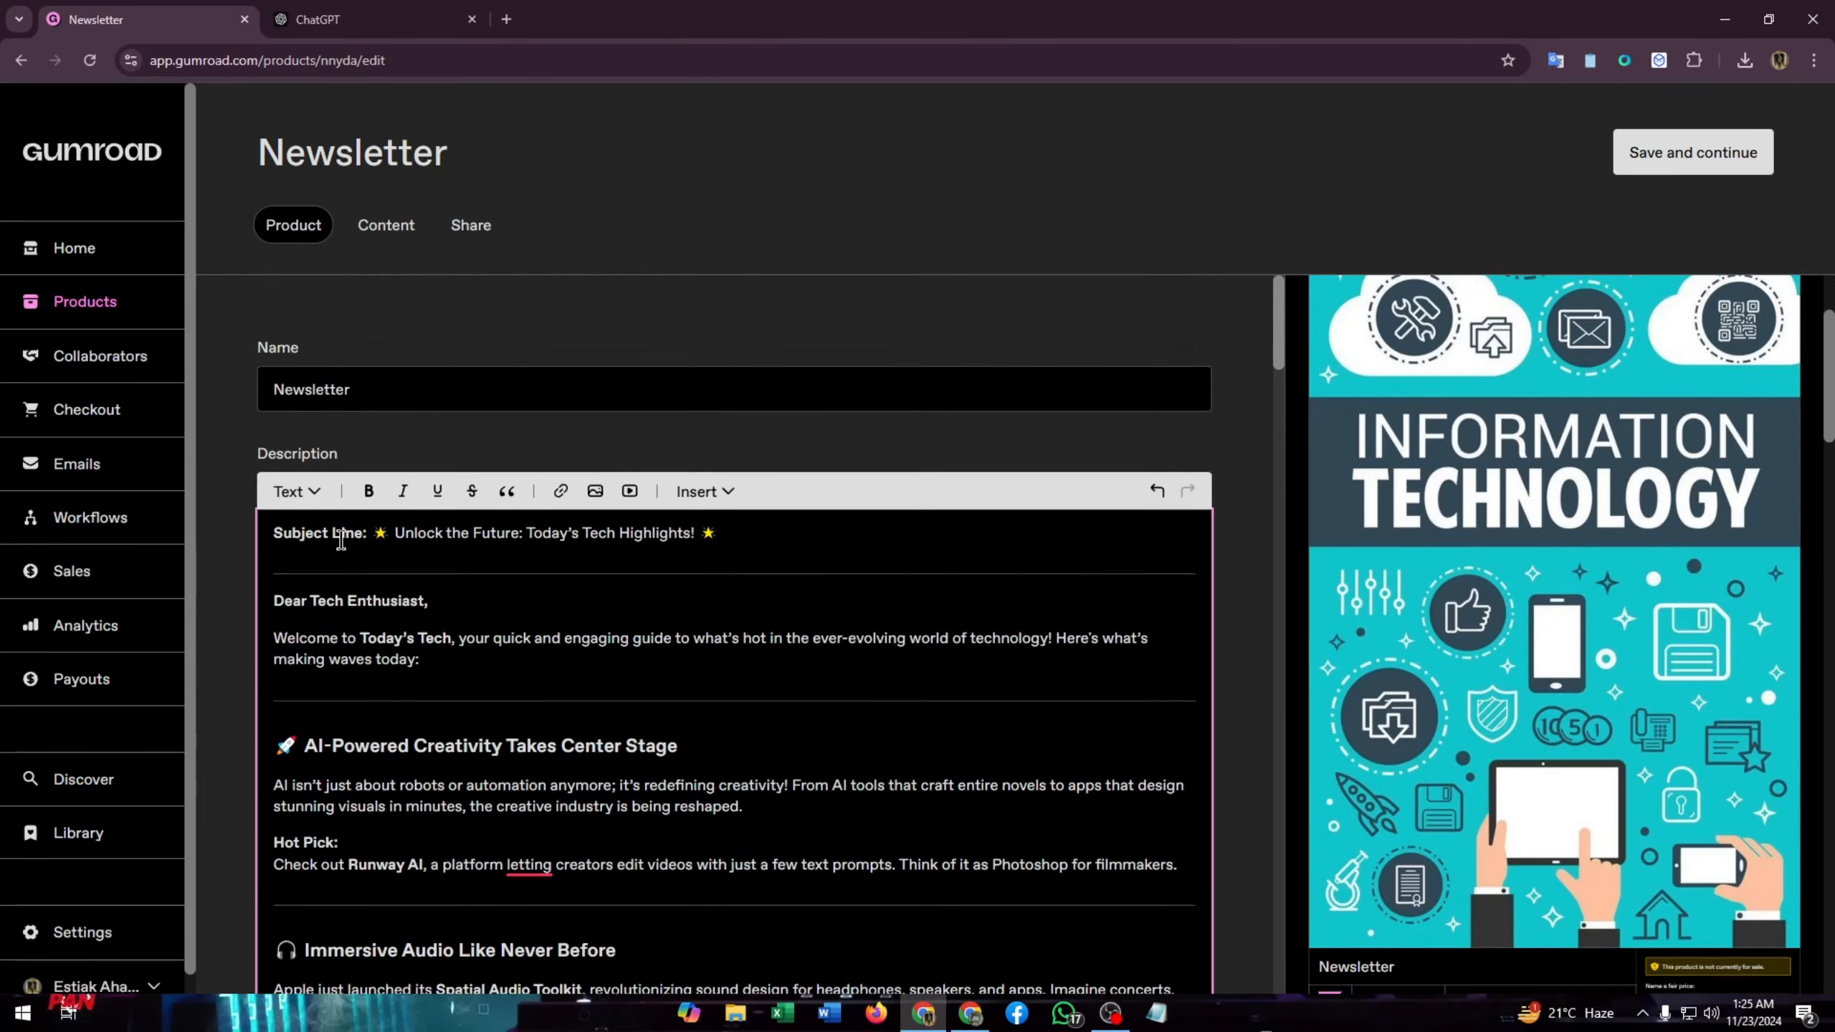
Trim the description to the greeting through the AI-Powered Creativity section, removing the subject line, and save and continue to the content page
{"action": "left_click_drag", "start_coordinate": [719, 533], "coordinate": [273, 533]}
{"action": "key", "text": "BackSpace"}
{"action": "scroll", "coordinate": [359, 481], "scroll_direction": "down", "scroll_amount": 2}
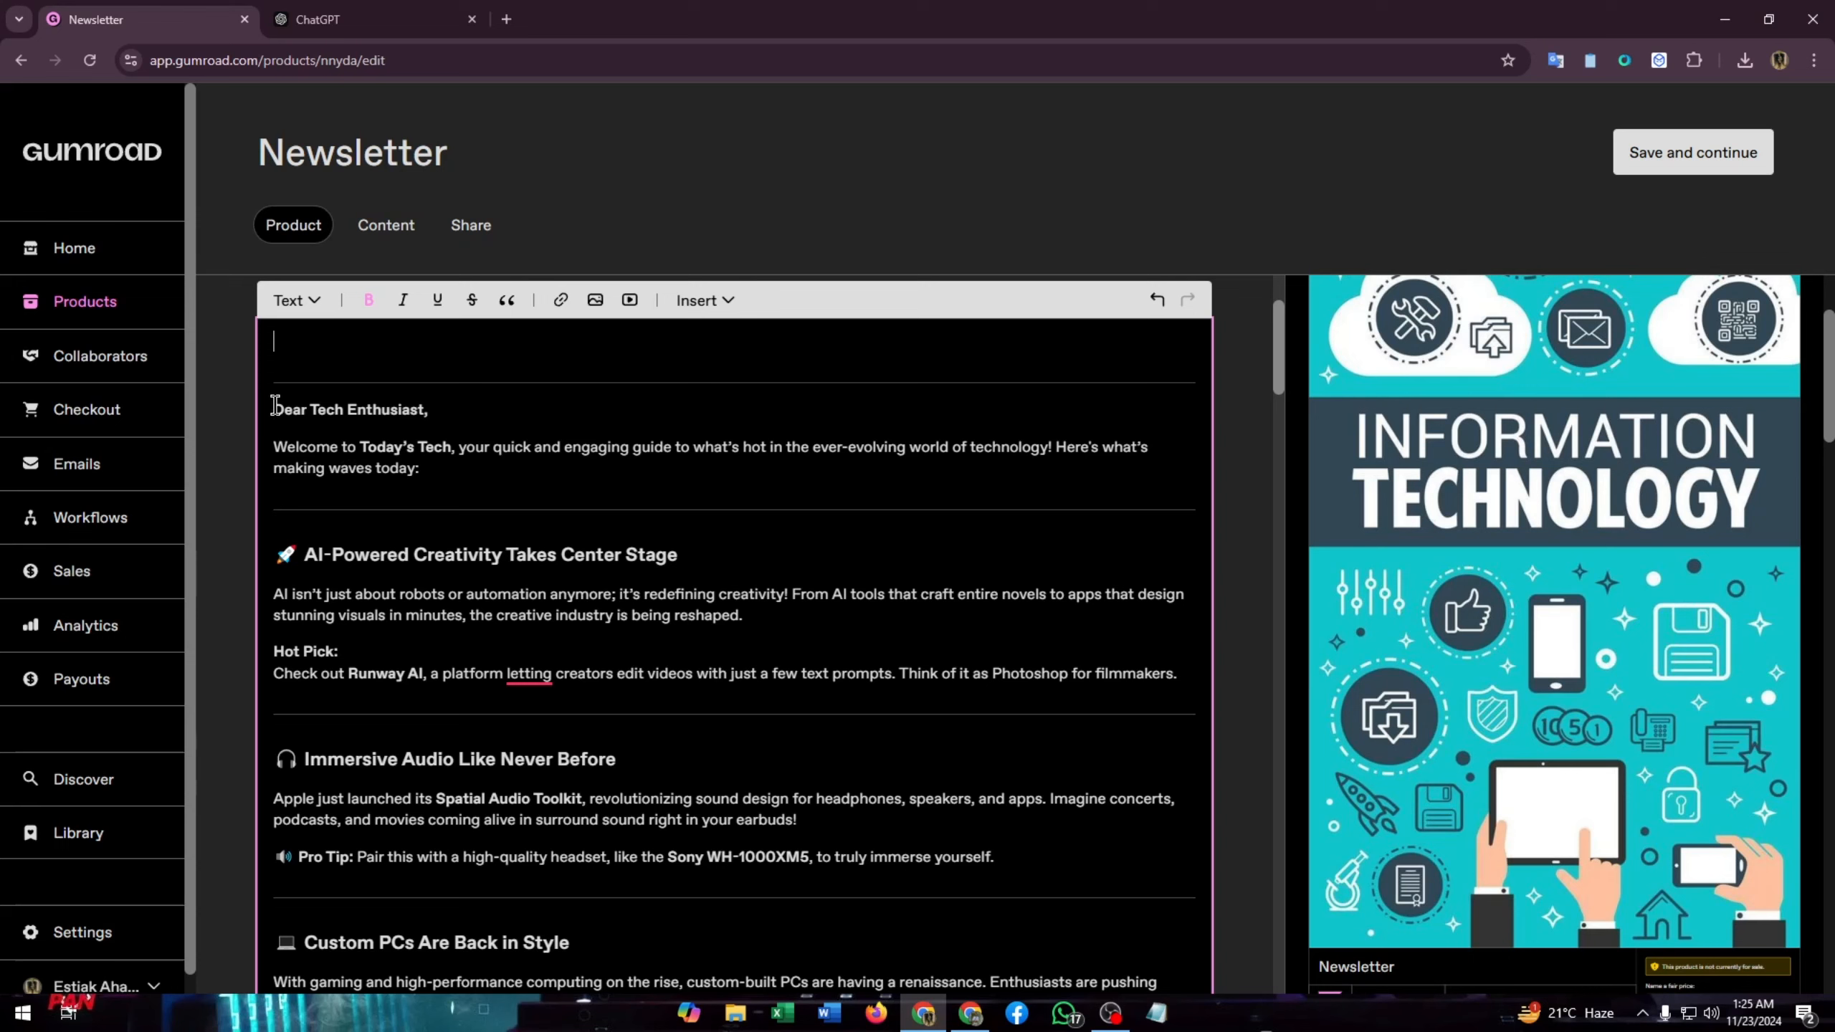
{"action": "left_click_drag", "start_coordinate": [273, 407], "coordinate": [873, 697]}
{"action": "scroll", "coordinate": [873, 697], "scroll_direction": "up", "scroll_amount": 2}
{"action": "left_click", "coordinate": [1706, 161]}
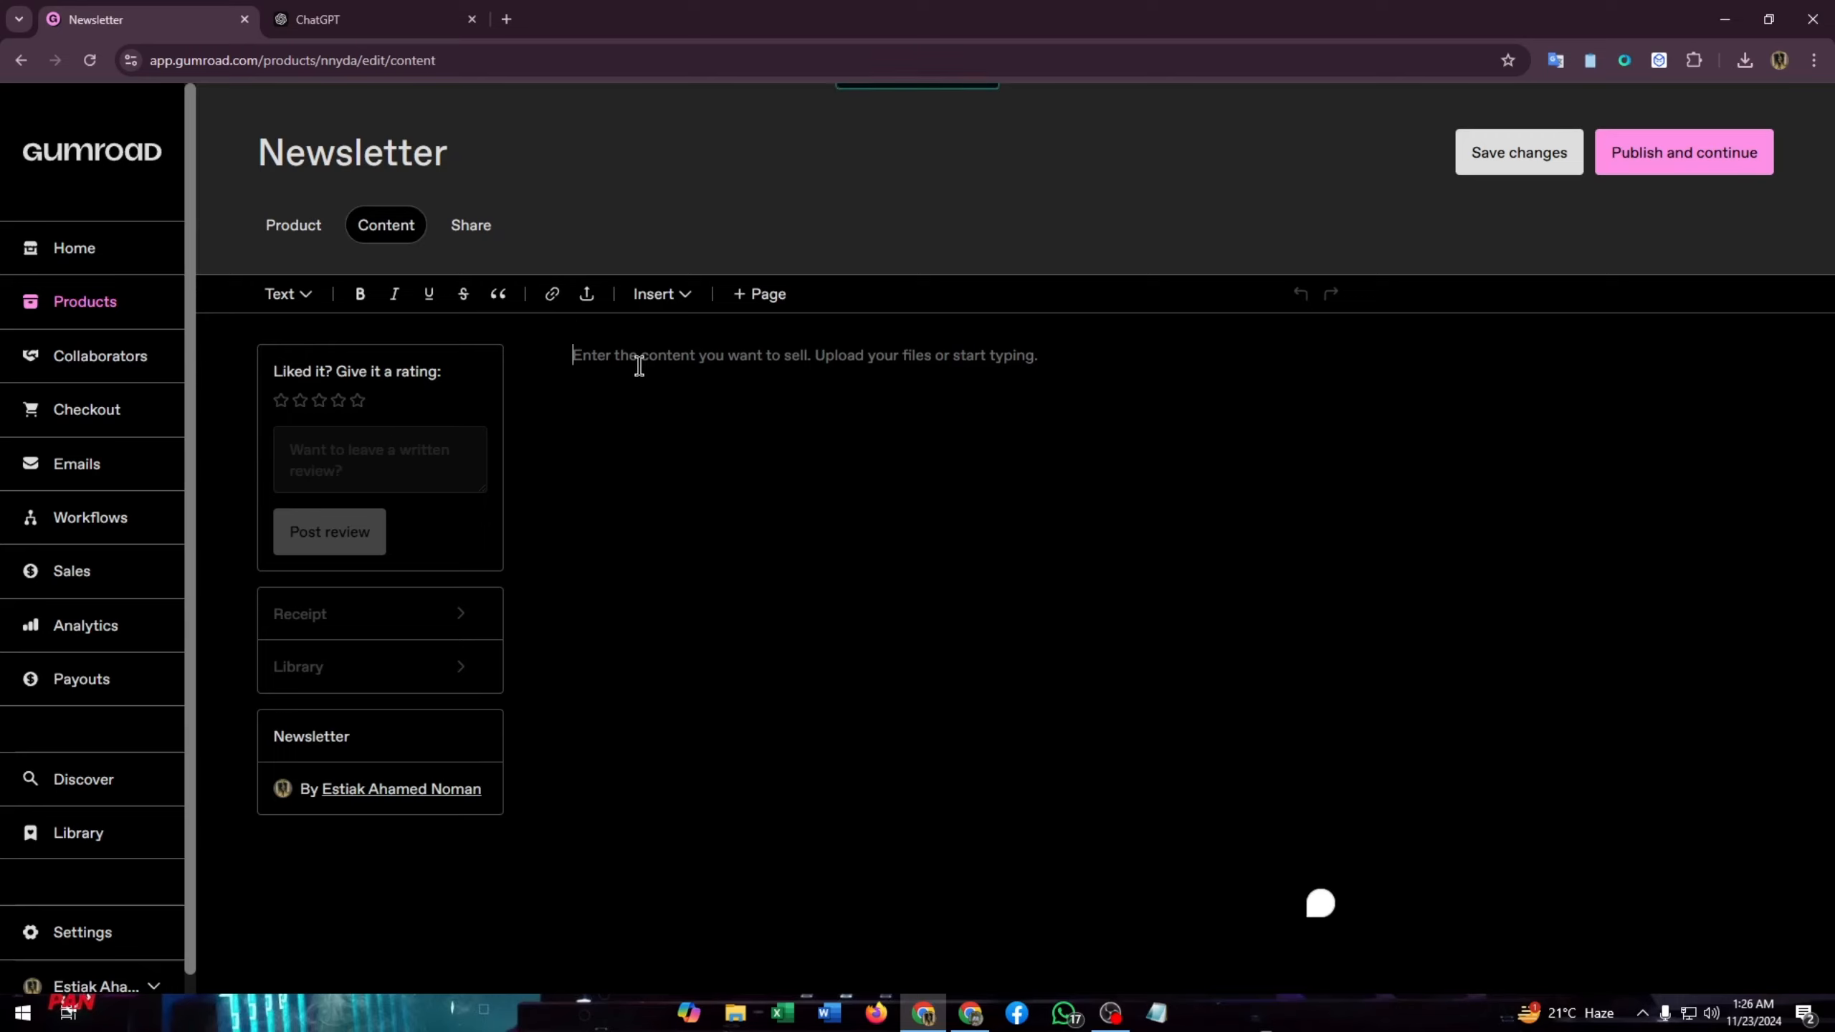
Paste the full newsletter text as the product's content and publish the product
{"action": "left_click", "coordinate": [760, 357]}
{"action": "key", "text": "ctrl+v"}
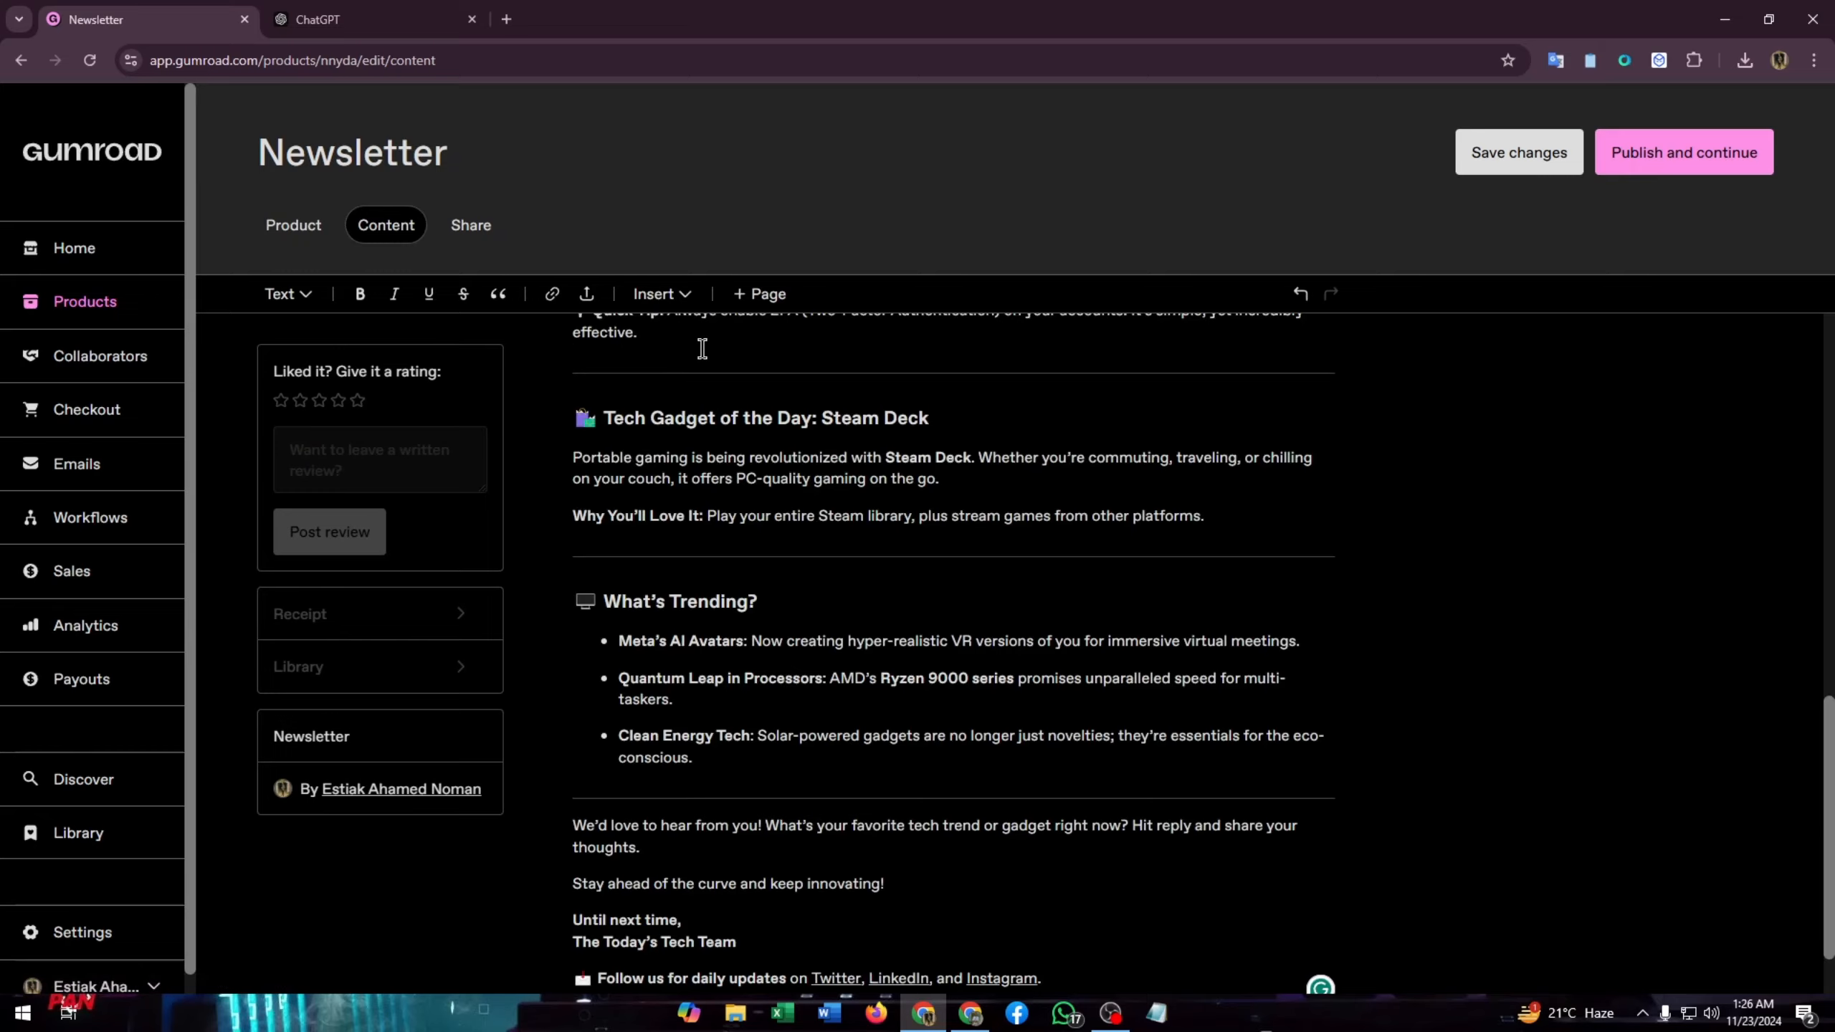
{"action": "scroll", "coordinate": [853, 610], "scroll_direction": "up", "scroll_amount": 15}
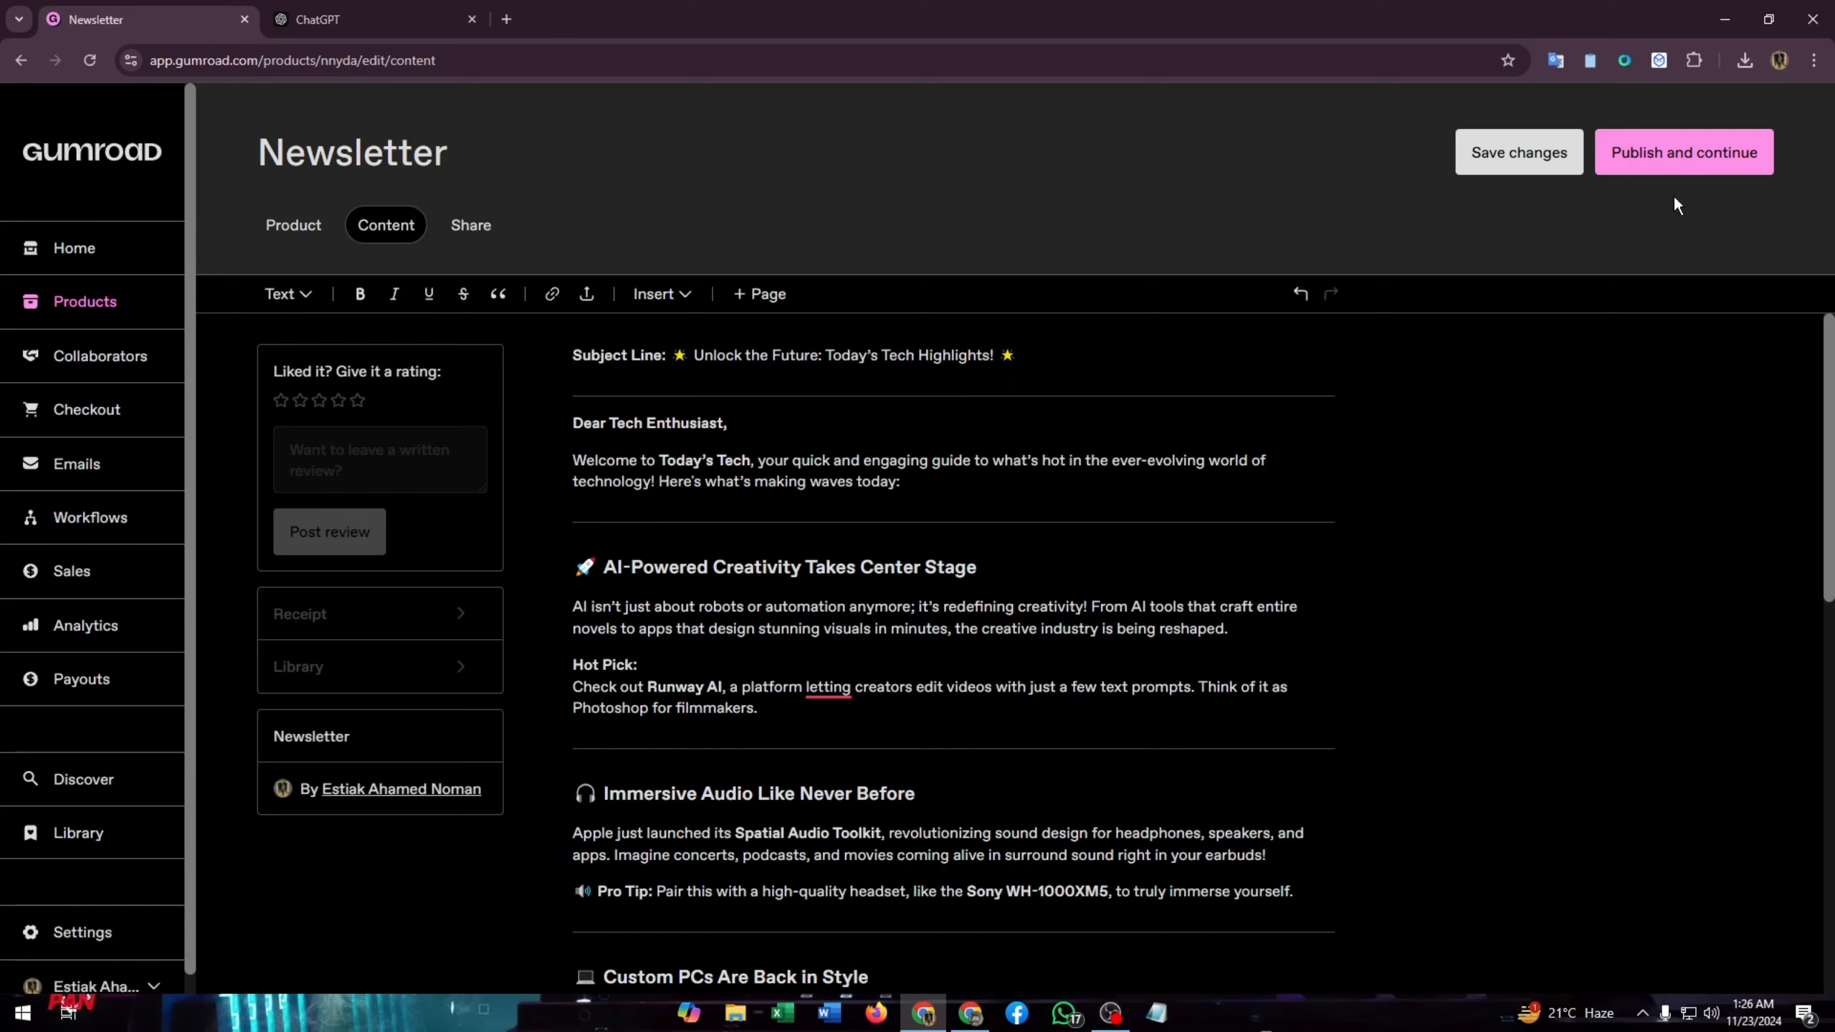
{"action": "left_click", "coordinate": [1602, 155]}
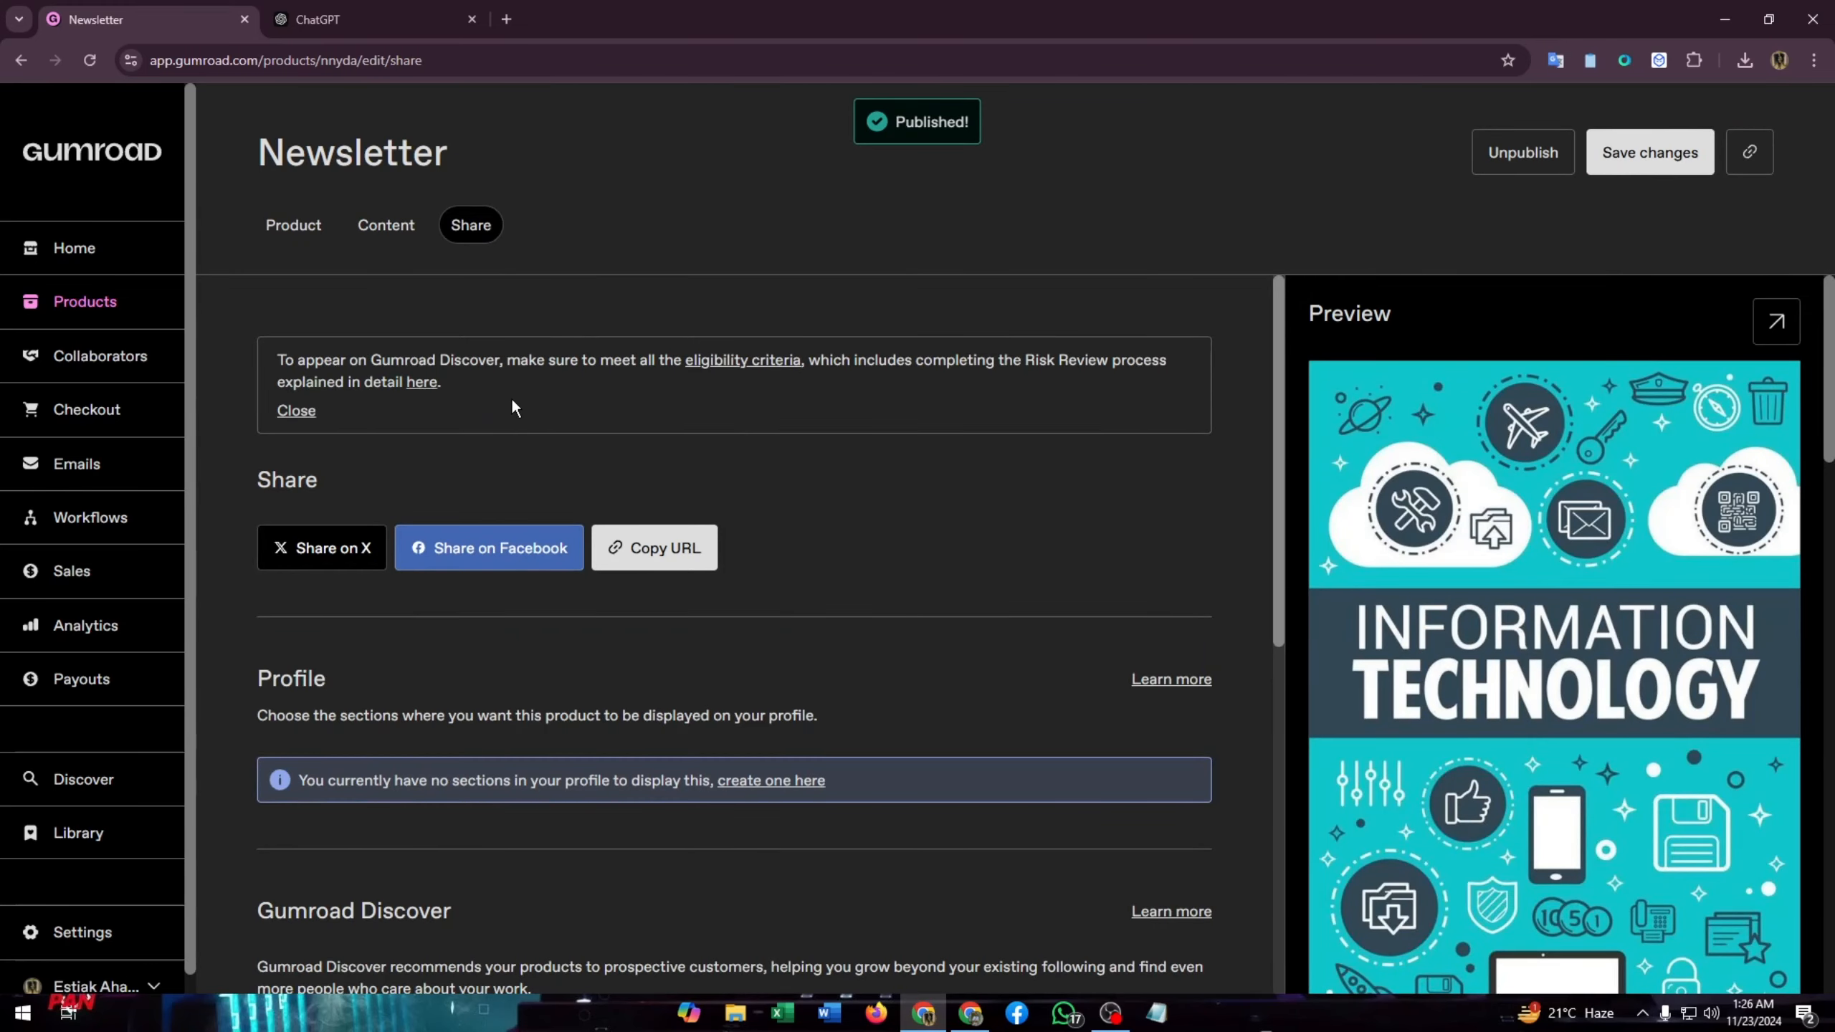
Copy the published product's URL for sharing
{"action": "scroll", "coordinate": [352, 467], "scroll_direction": "down", "scroll_amount": 1}
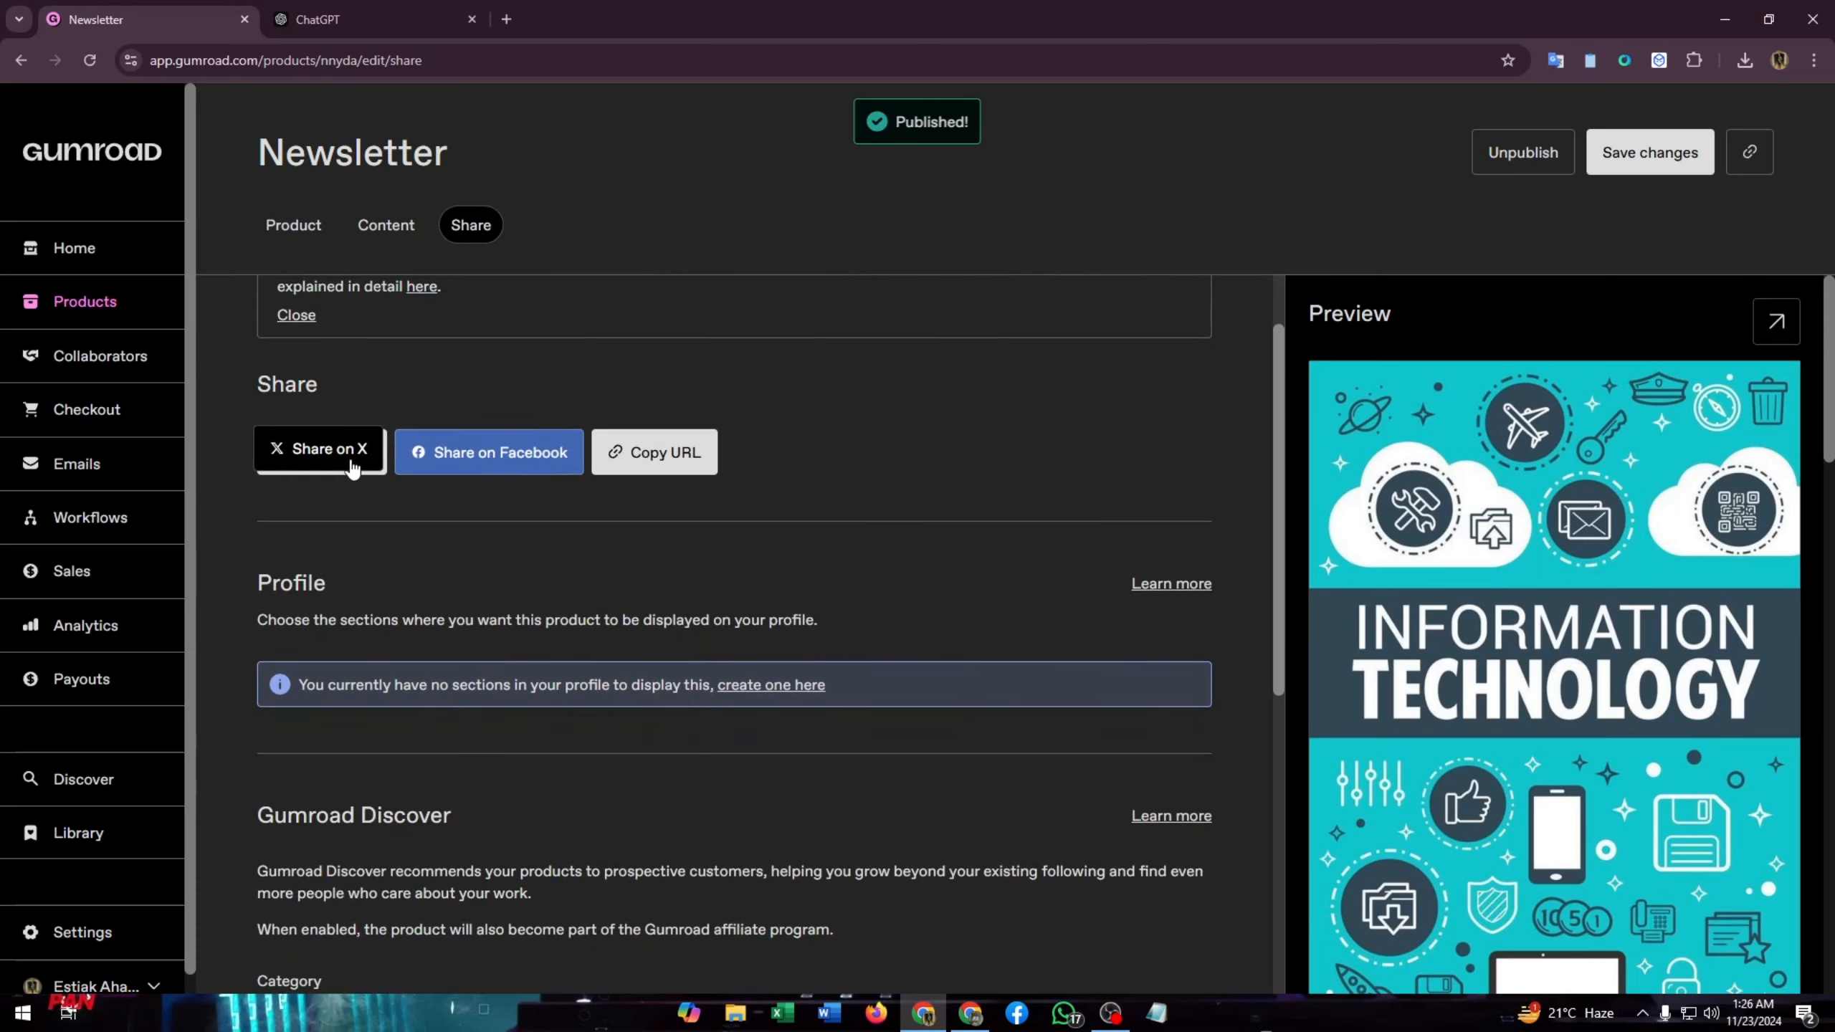
{"action": "left_click", "coordinate": [645, 466]}
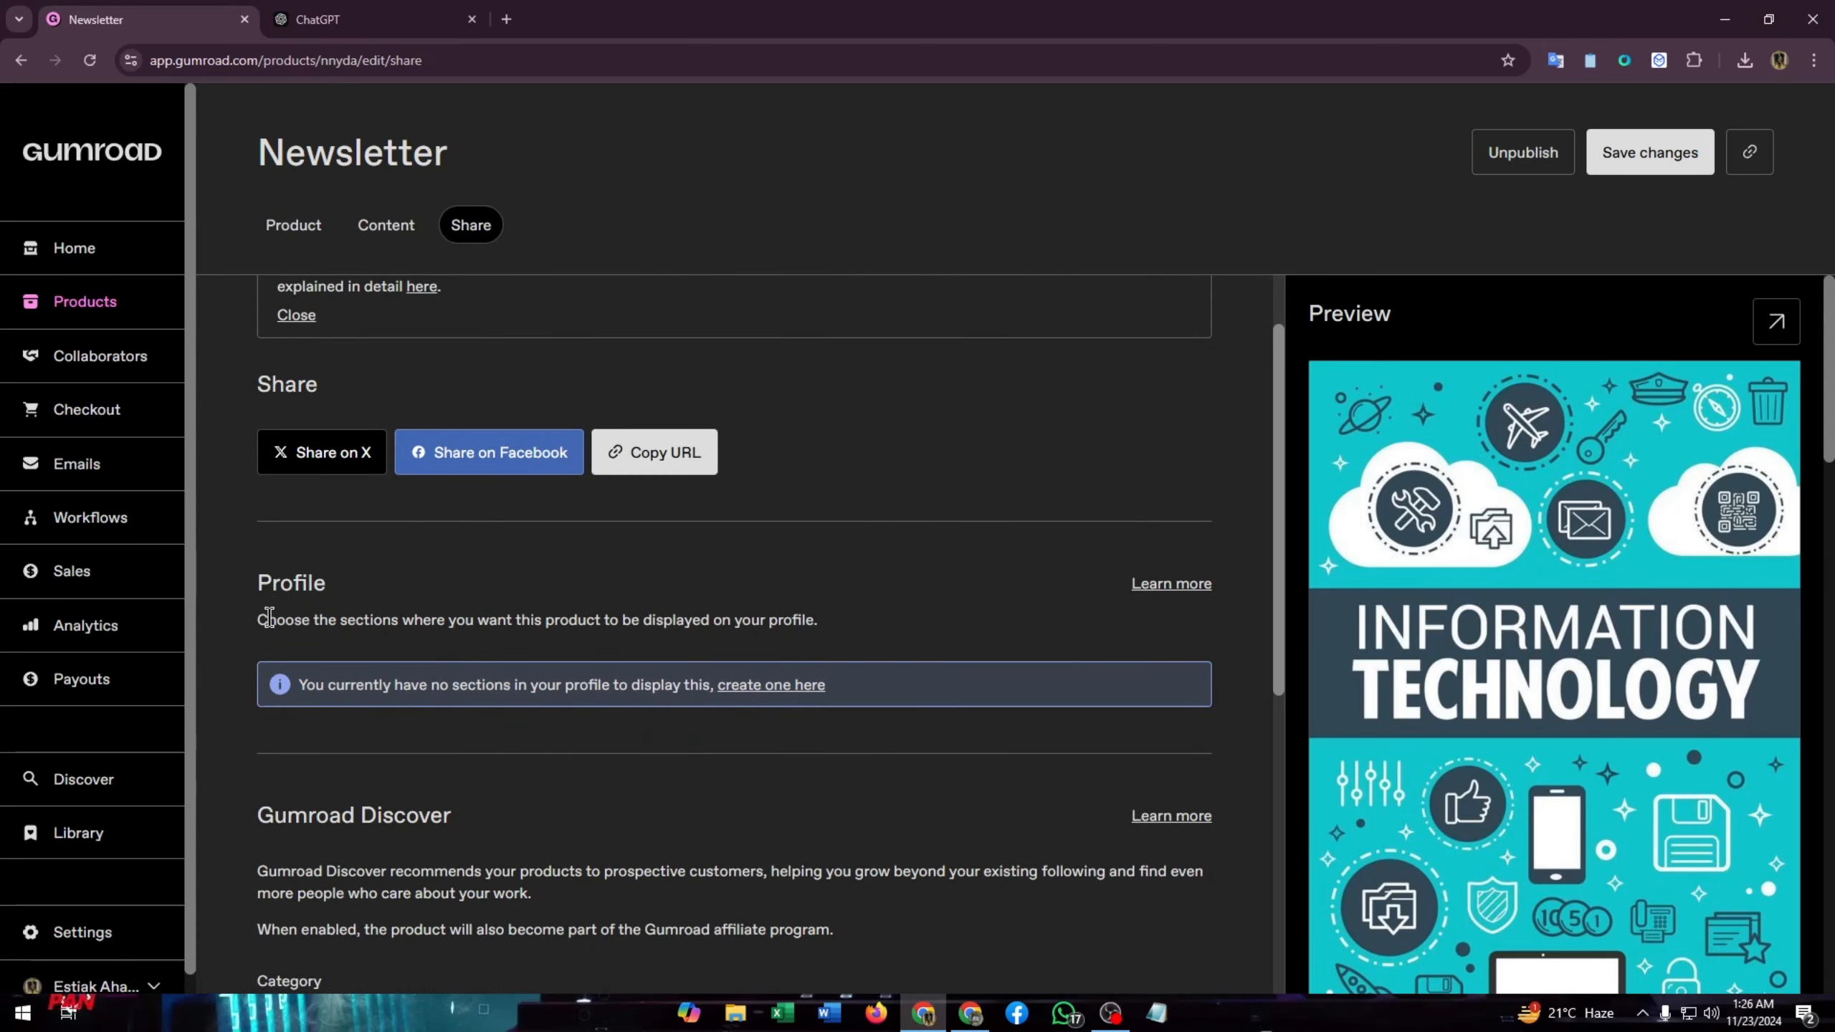
Check the Gumroad Fee under the Gumroad Discover settings and save the changes
{"action": "scroll", "coordinate": [437, 720], "scroll_direction": "down", "scroll_amount": 8}
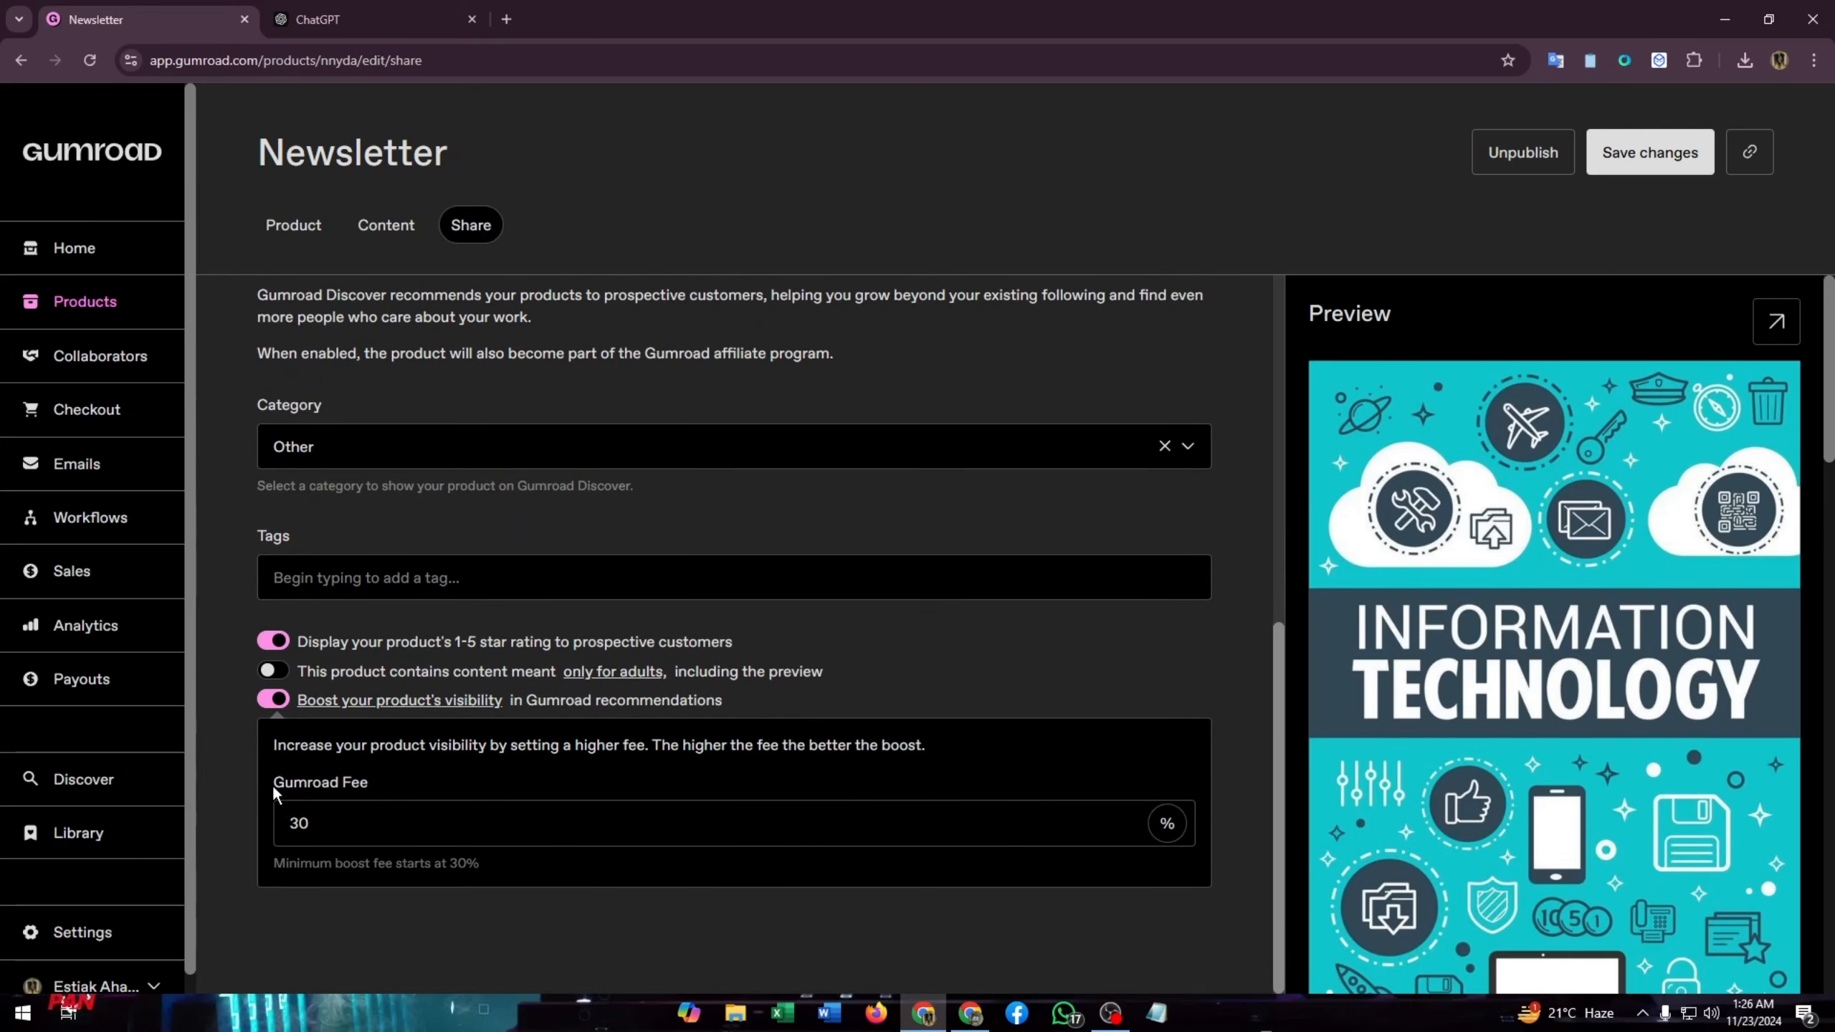
{"action": "left_click_drag", "start_coordinate": [272, 782], "coordinate": [410, 781]}
{"action": "left_click", "coordinate": [329, 834]}
{"action": "left_click", "coordinate": [727, 937]}
{"action": "left_click", "coordinate": [1669, 161]}
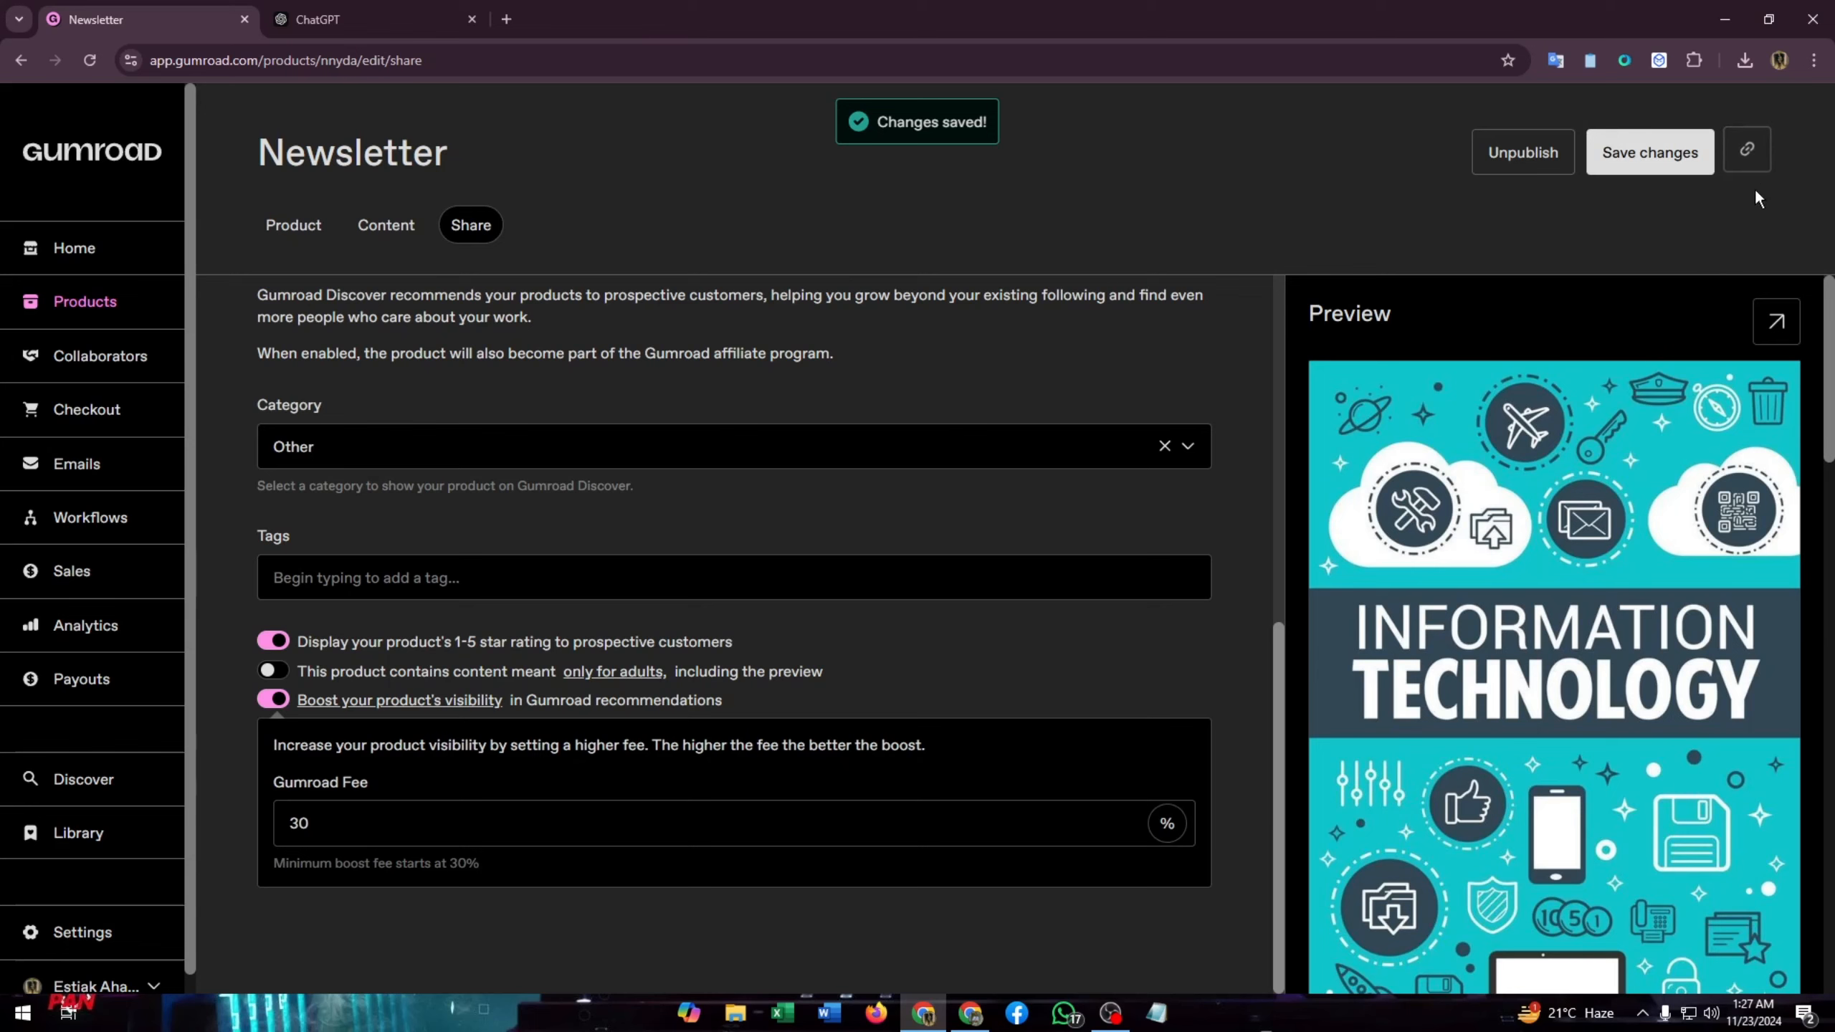
Examine the product preview, including its description, summary and call to action
{"action": "scroll", "coordinate": [1599, 491], "scroll_direction": "down", "scroll_amount": 5}
{"action": "scroll", "coordinate": [1592, 483], "scroll_direction": "down", "scroll_amount": 7}
{"action": "scroll", "coordinate": [1569, 485], "scroll_direction": "up", "scroll_amount": 2}
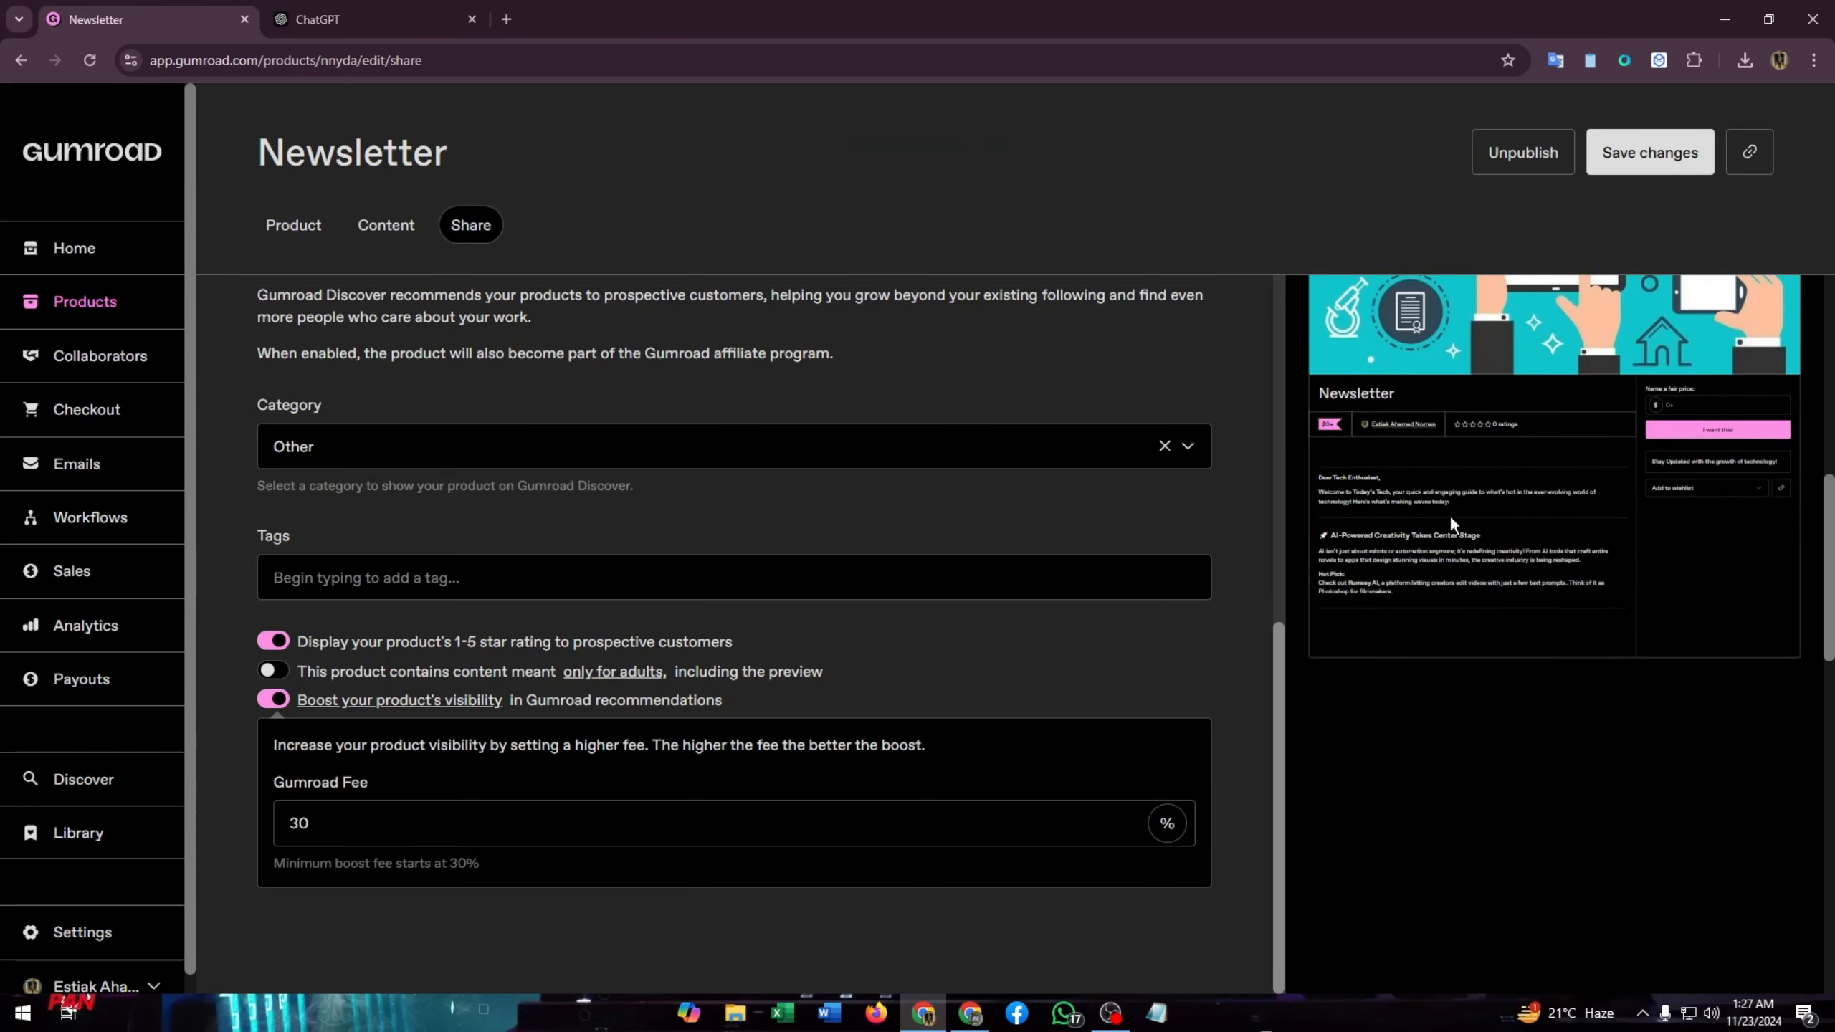
Look over the product preview and open the Newsletter product's full public page
{"action": "scroll", "coordinate": [1421, 464], "scroll_direction": "up", "scroll_amount": 8}
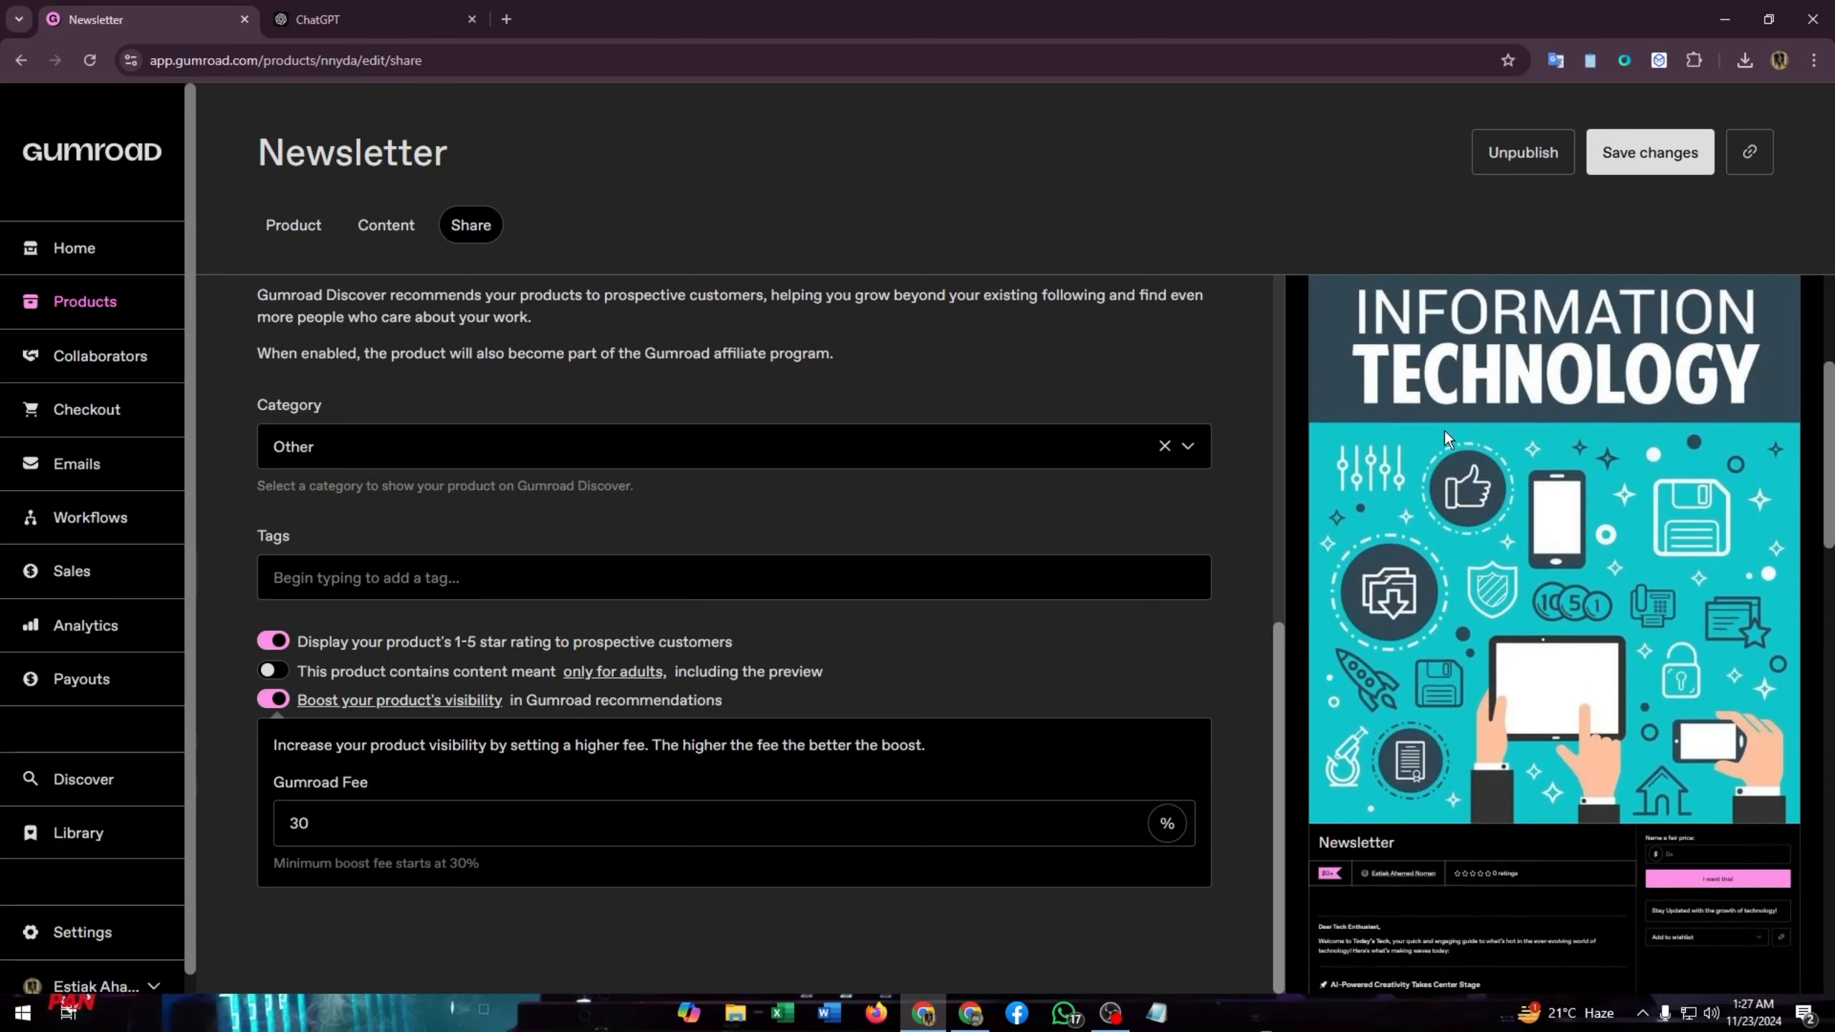
{"action": "scroll", "coordinate": [1502, 583], "scroll_direction": "down", "scroll_amount": 6}
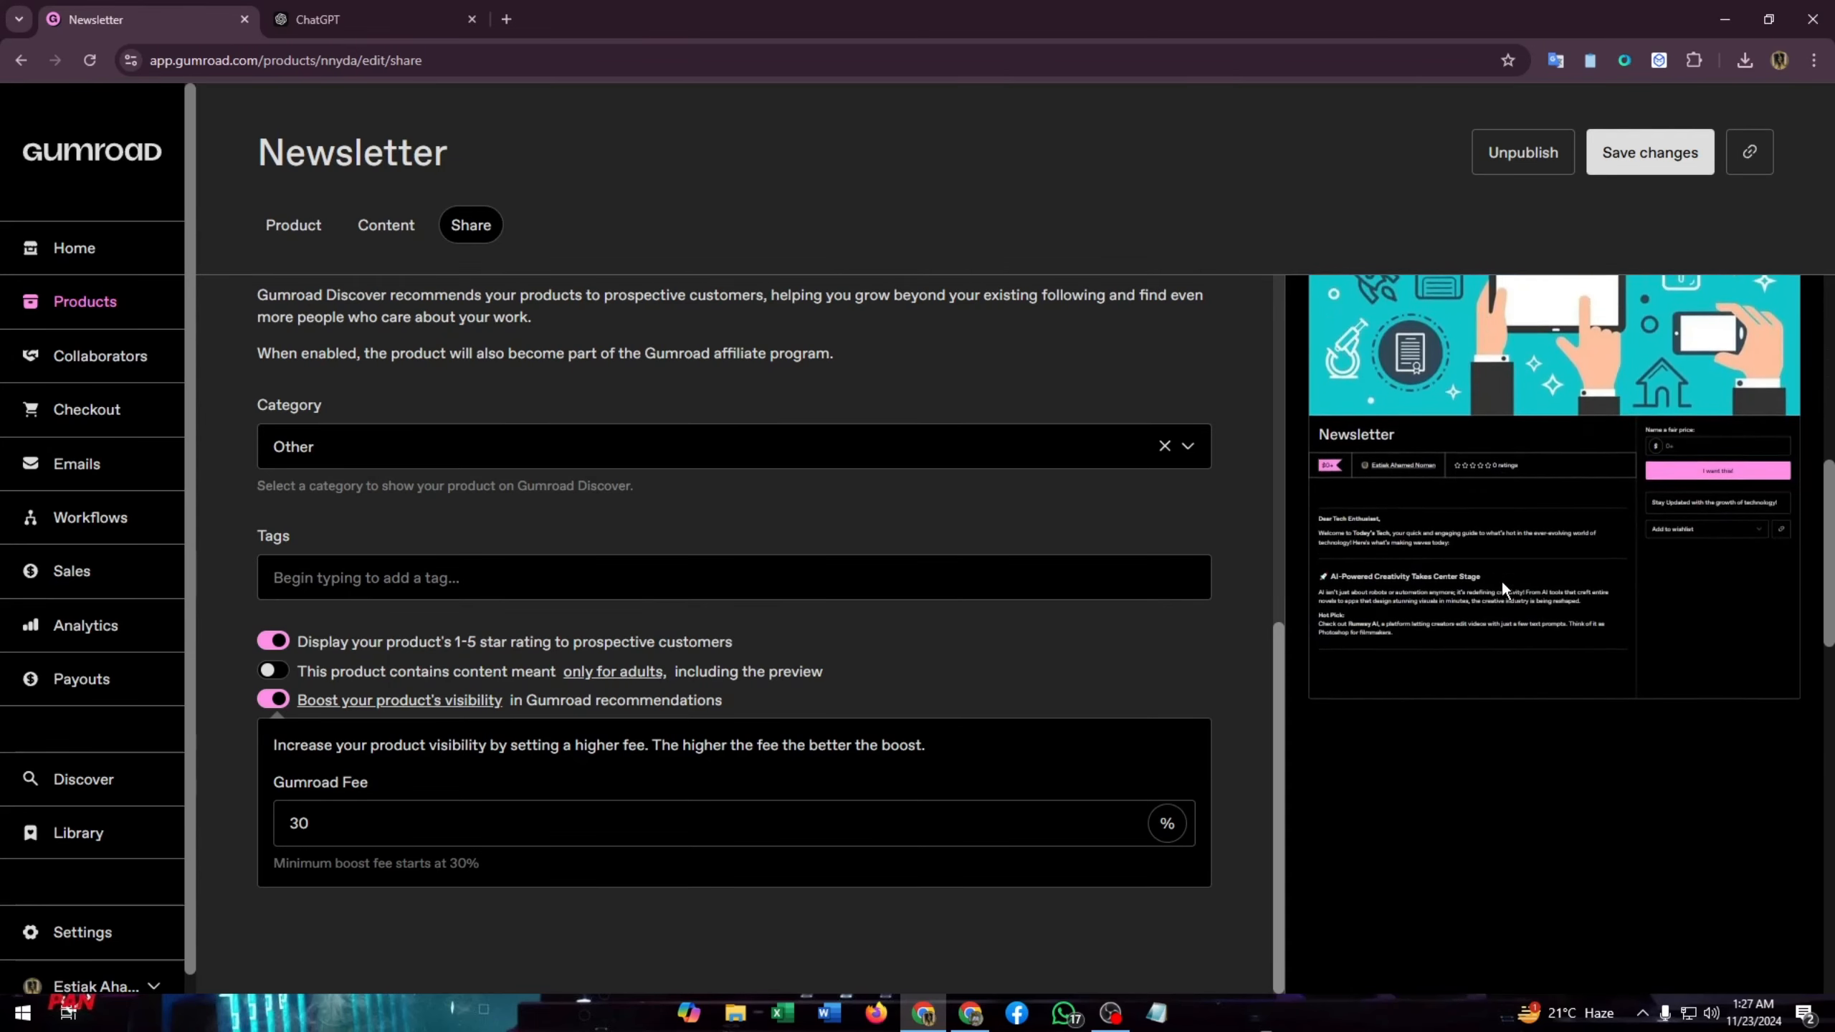
{"action": "scroll", "coordinate": [1477, 572], "scroll_direction": "up", "scroll_amount": 9}
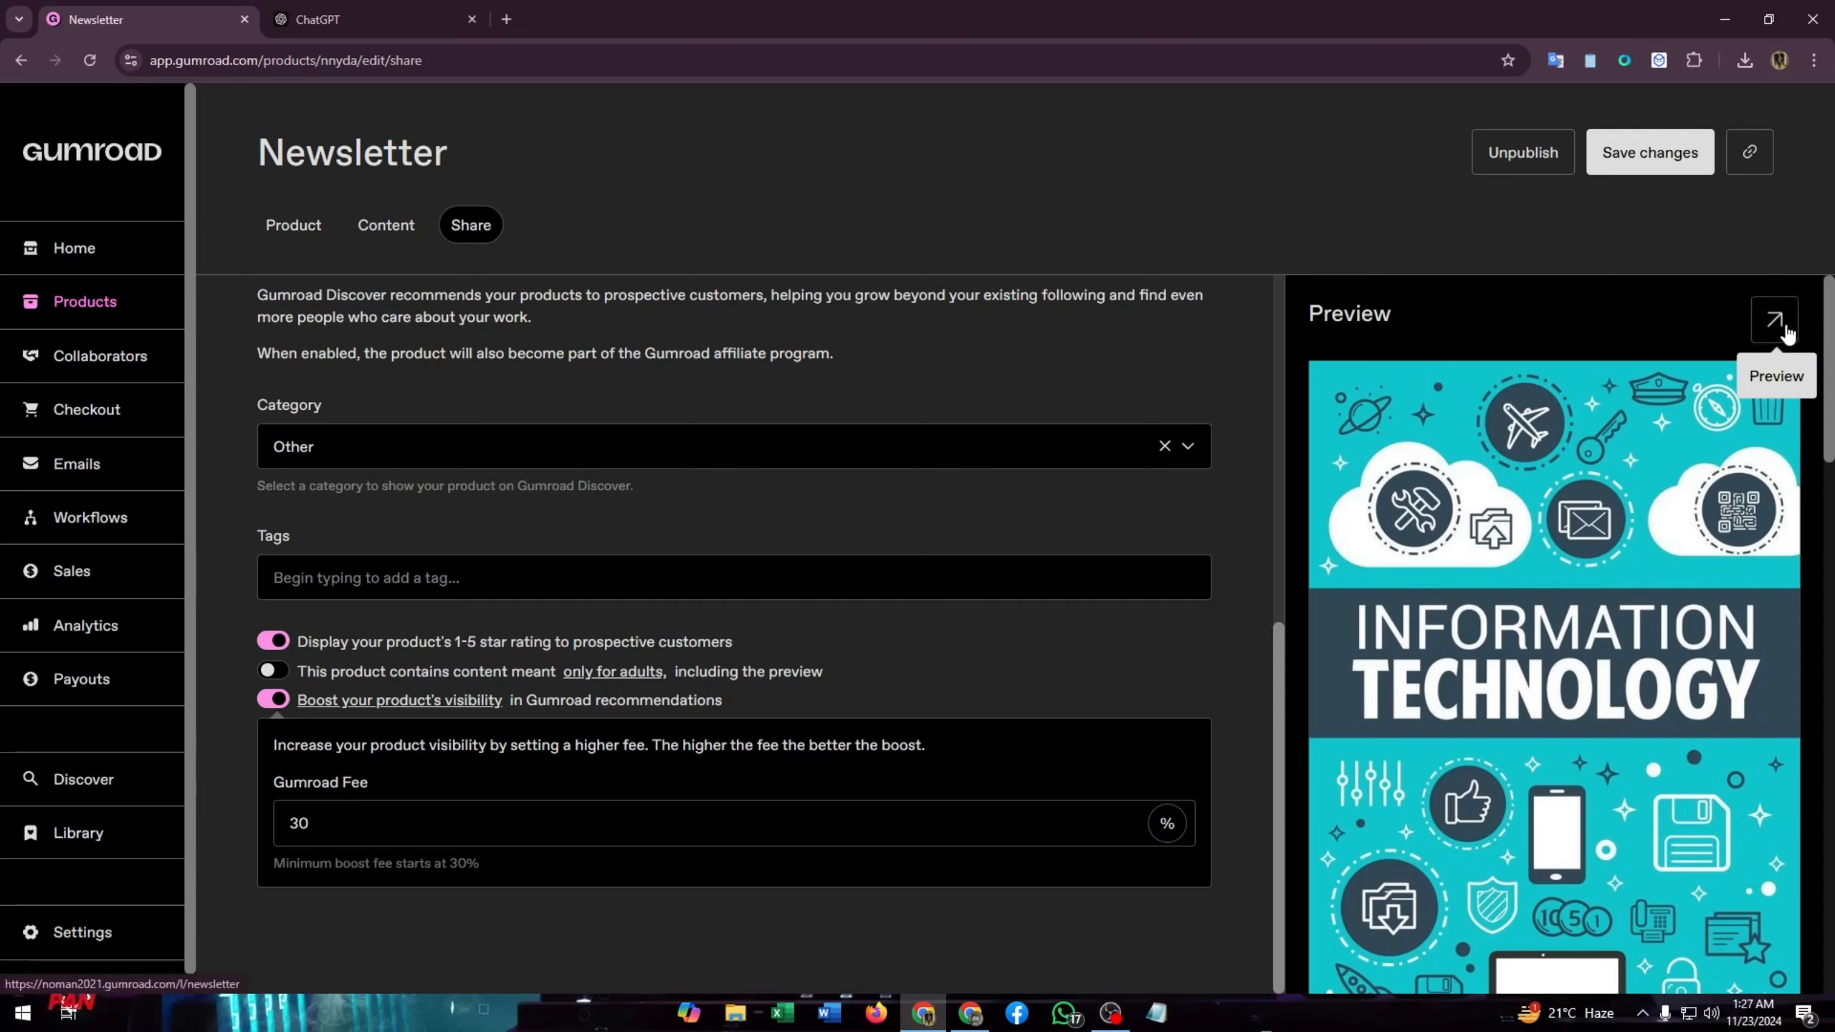
{"action": "left_click", "coordinate": [1771, 323]}
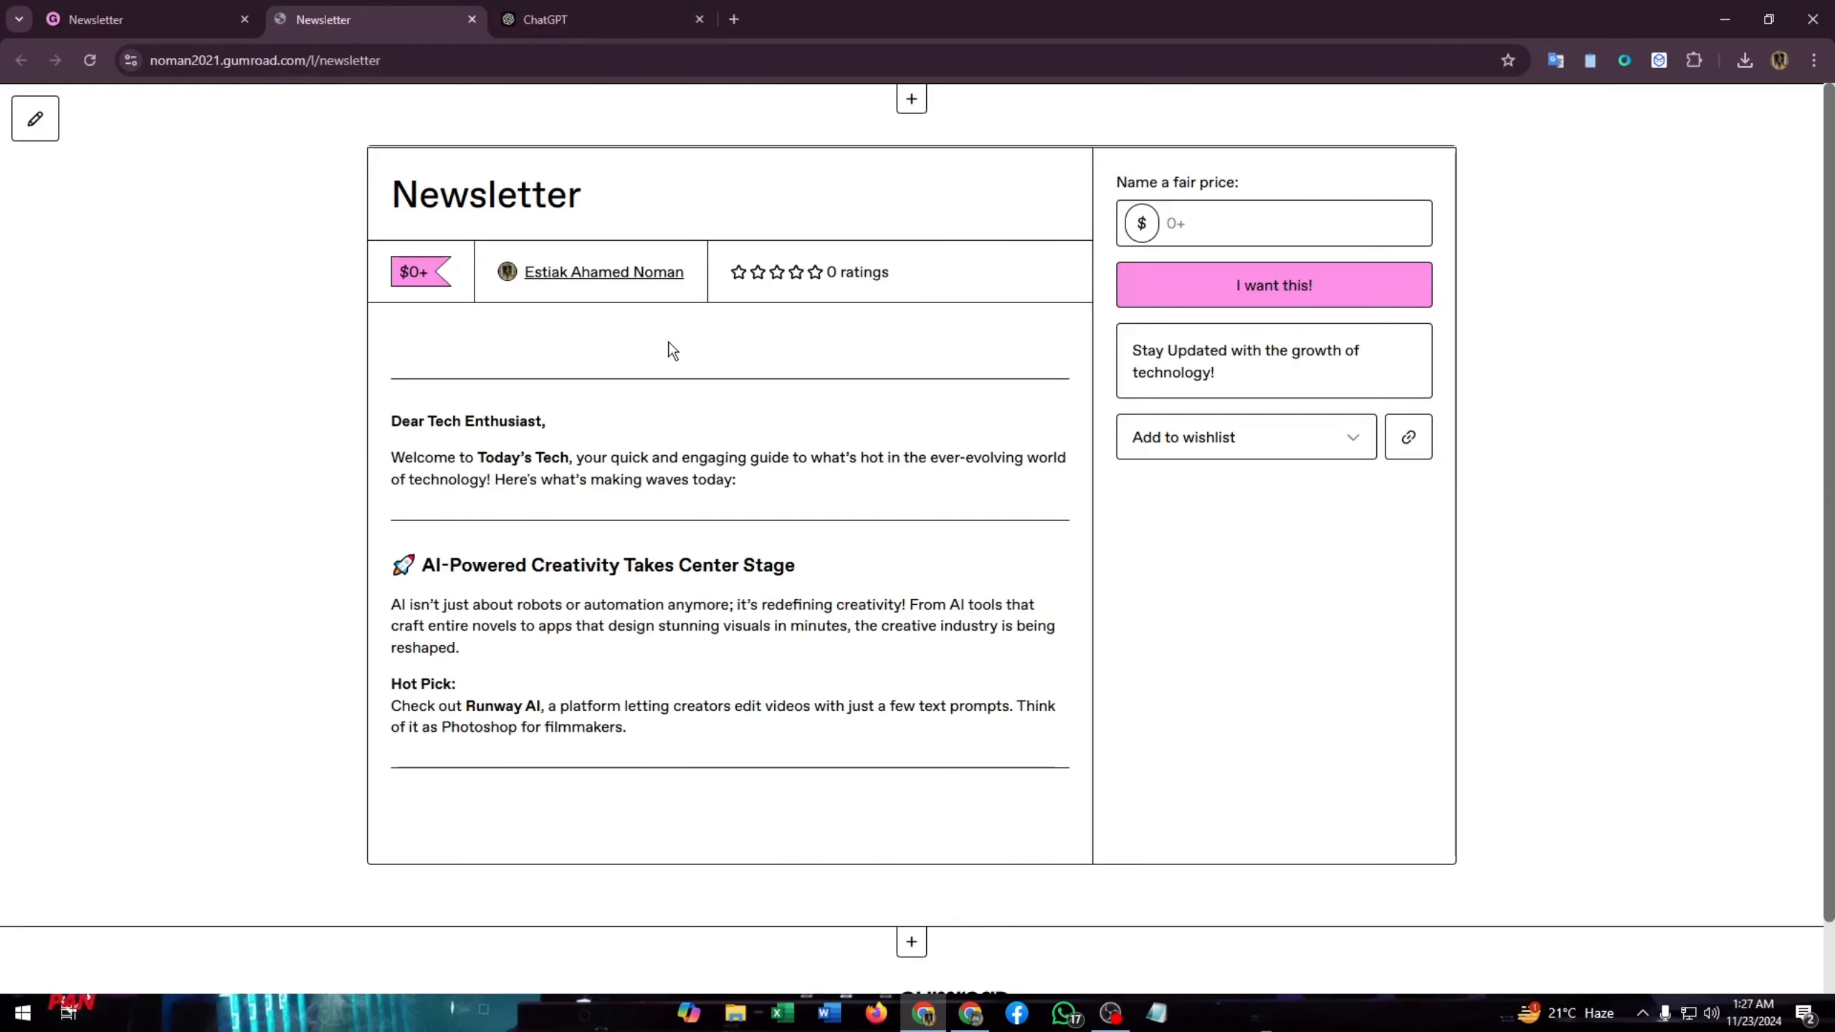
Examine the description on the public product page, including the Today's Tech introduction and the AI-Powered Creativity section
{"action": "scroll", "coordinate": [684, 342], "scroll_direction": "down", "scroll_amount": 12}
{"action": "scroll", "coordinate": [688, 341], "scroll_direction": "down", "scroll_amount": 5}
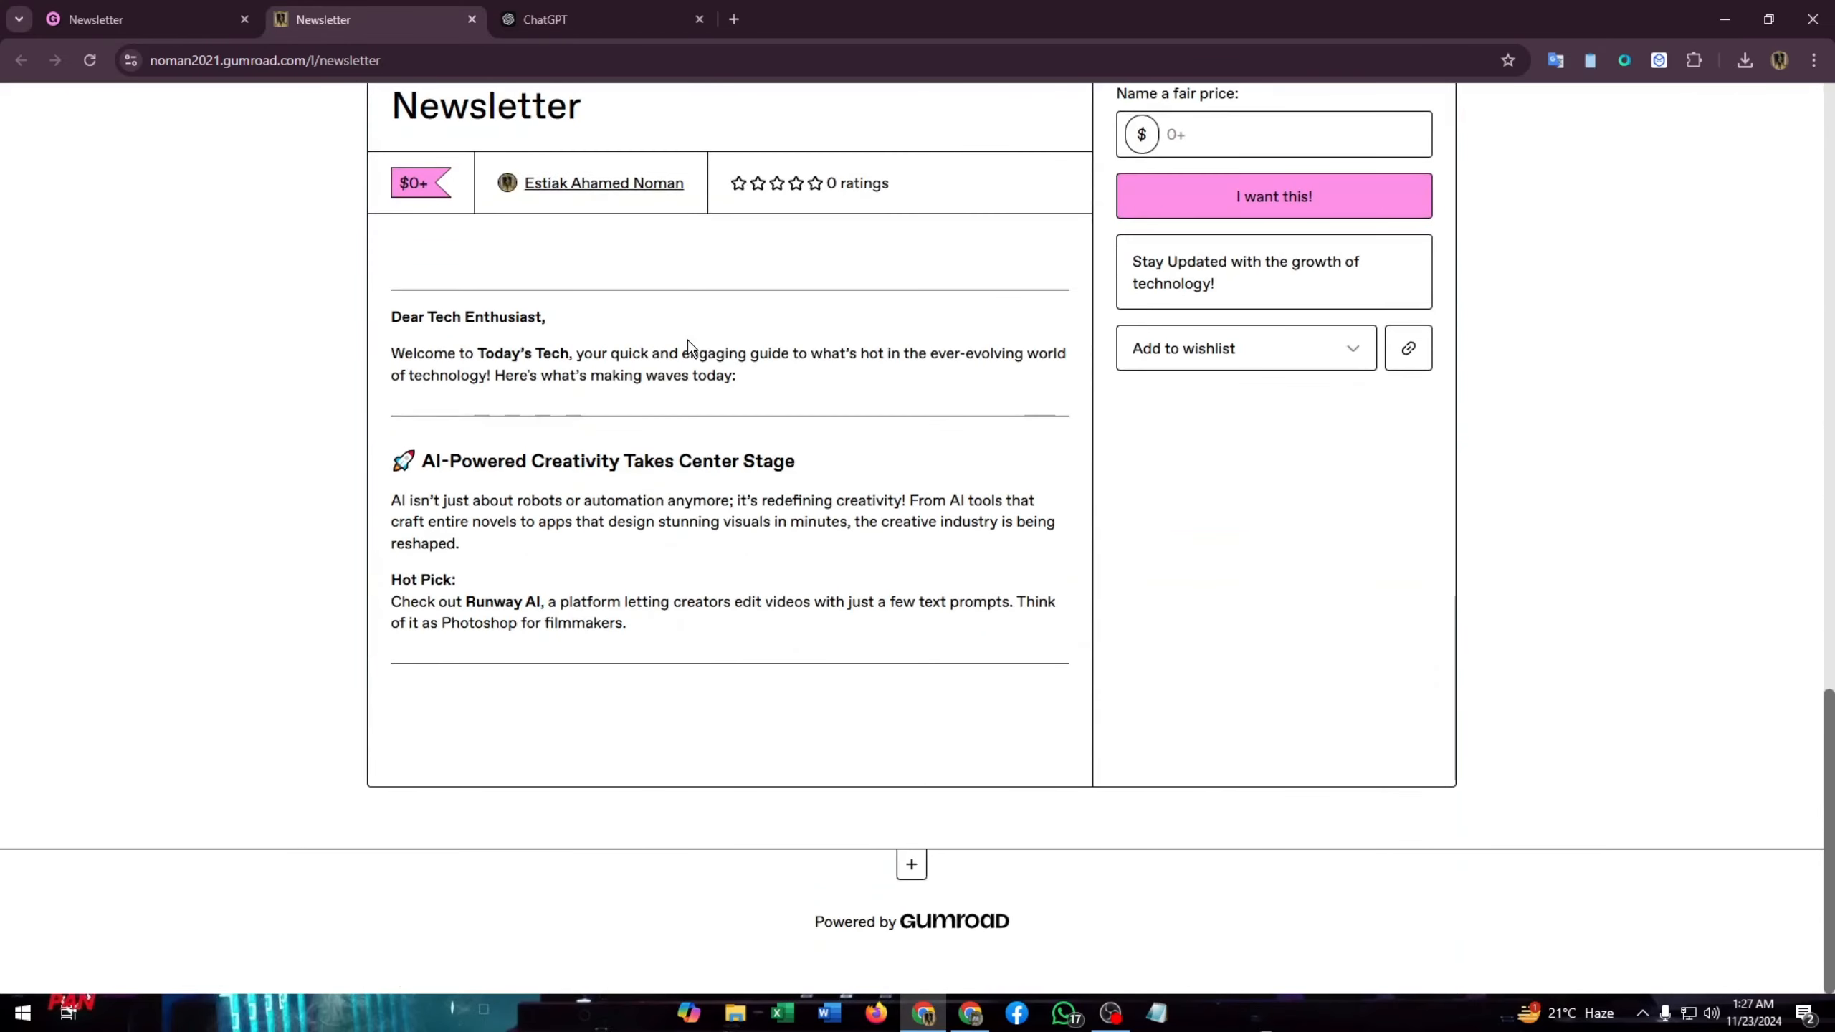
{"action": "scroll", "coordinate": [680, 464], "scroll_direction": "up", "scroll_amount": 4}
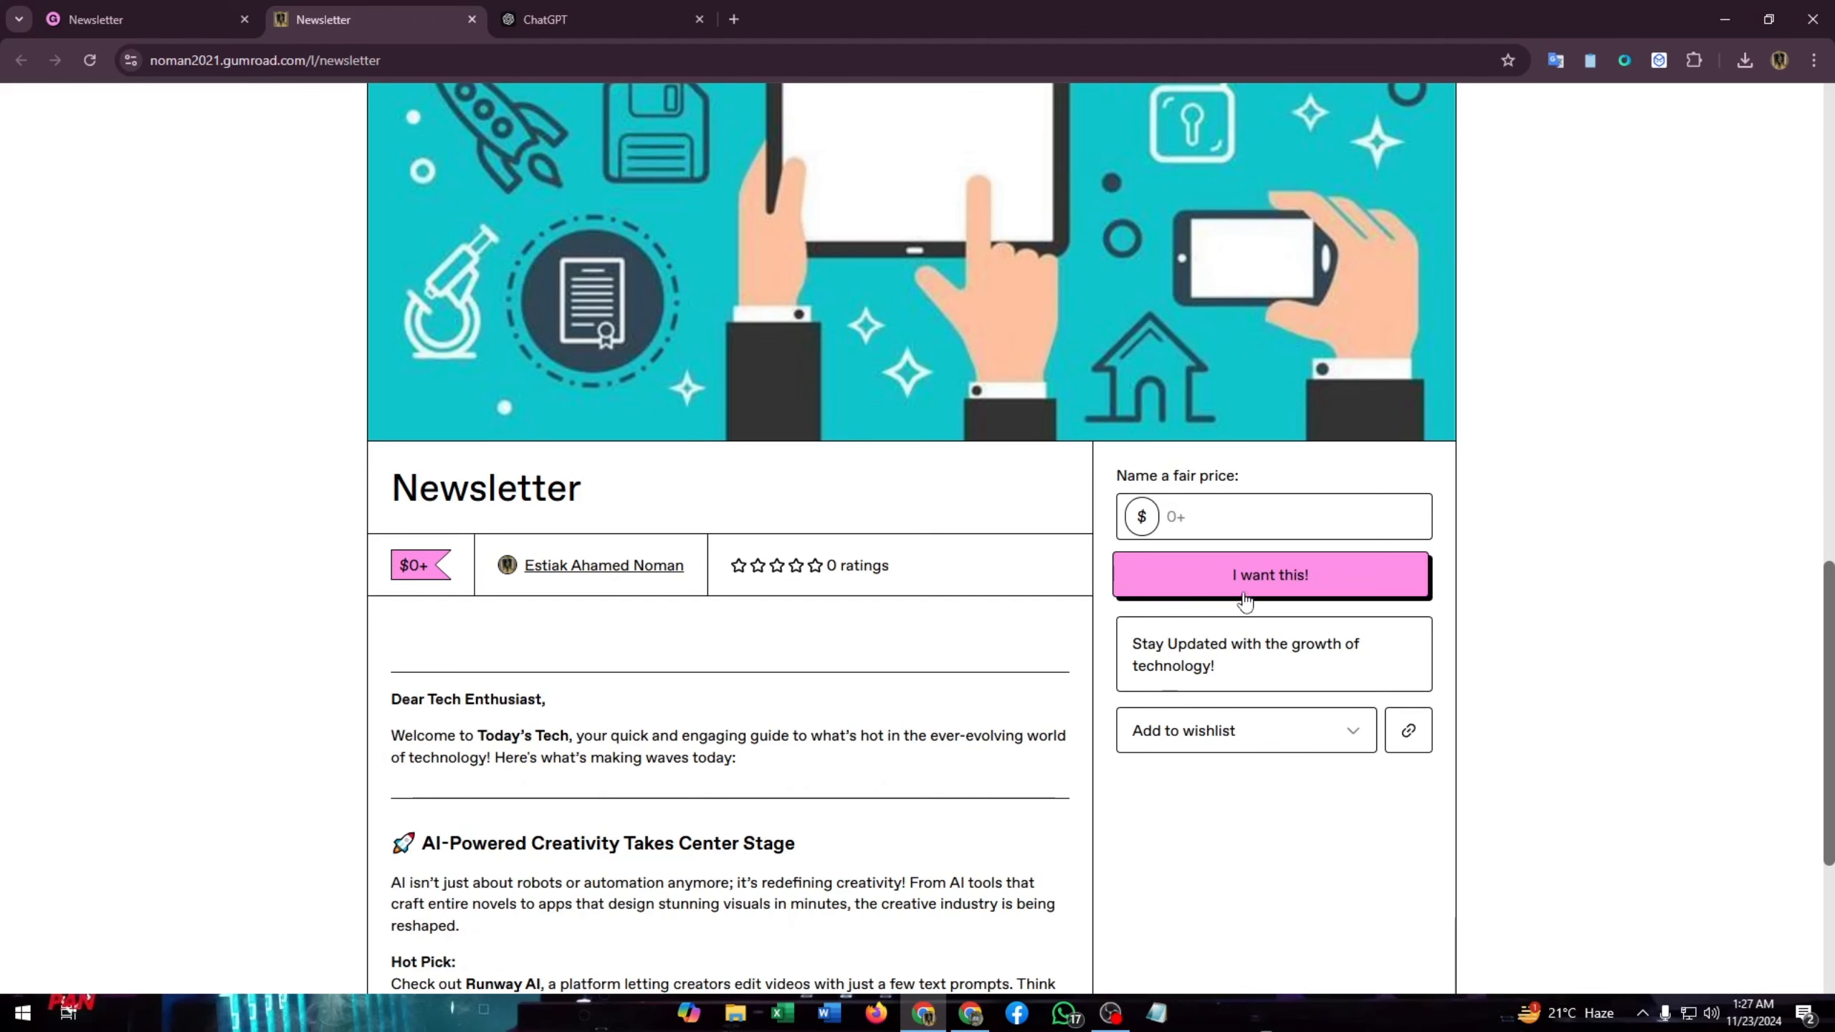
{"action": "scroll", "coordinate": [766, 615], "scroll_direction": "down", "scroll_amount": 2}
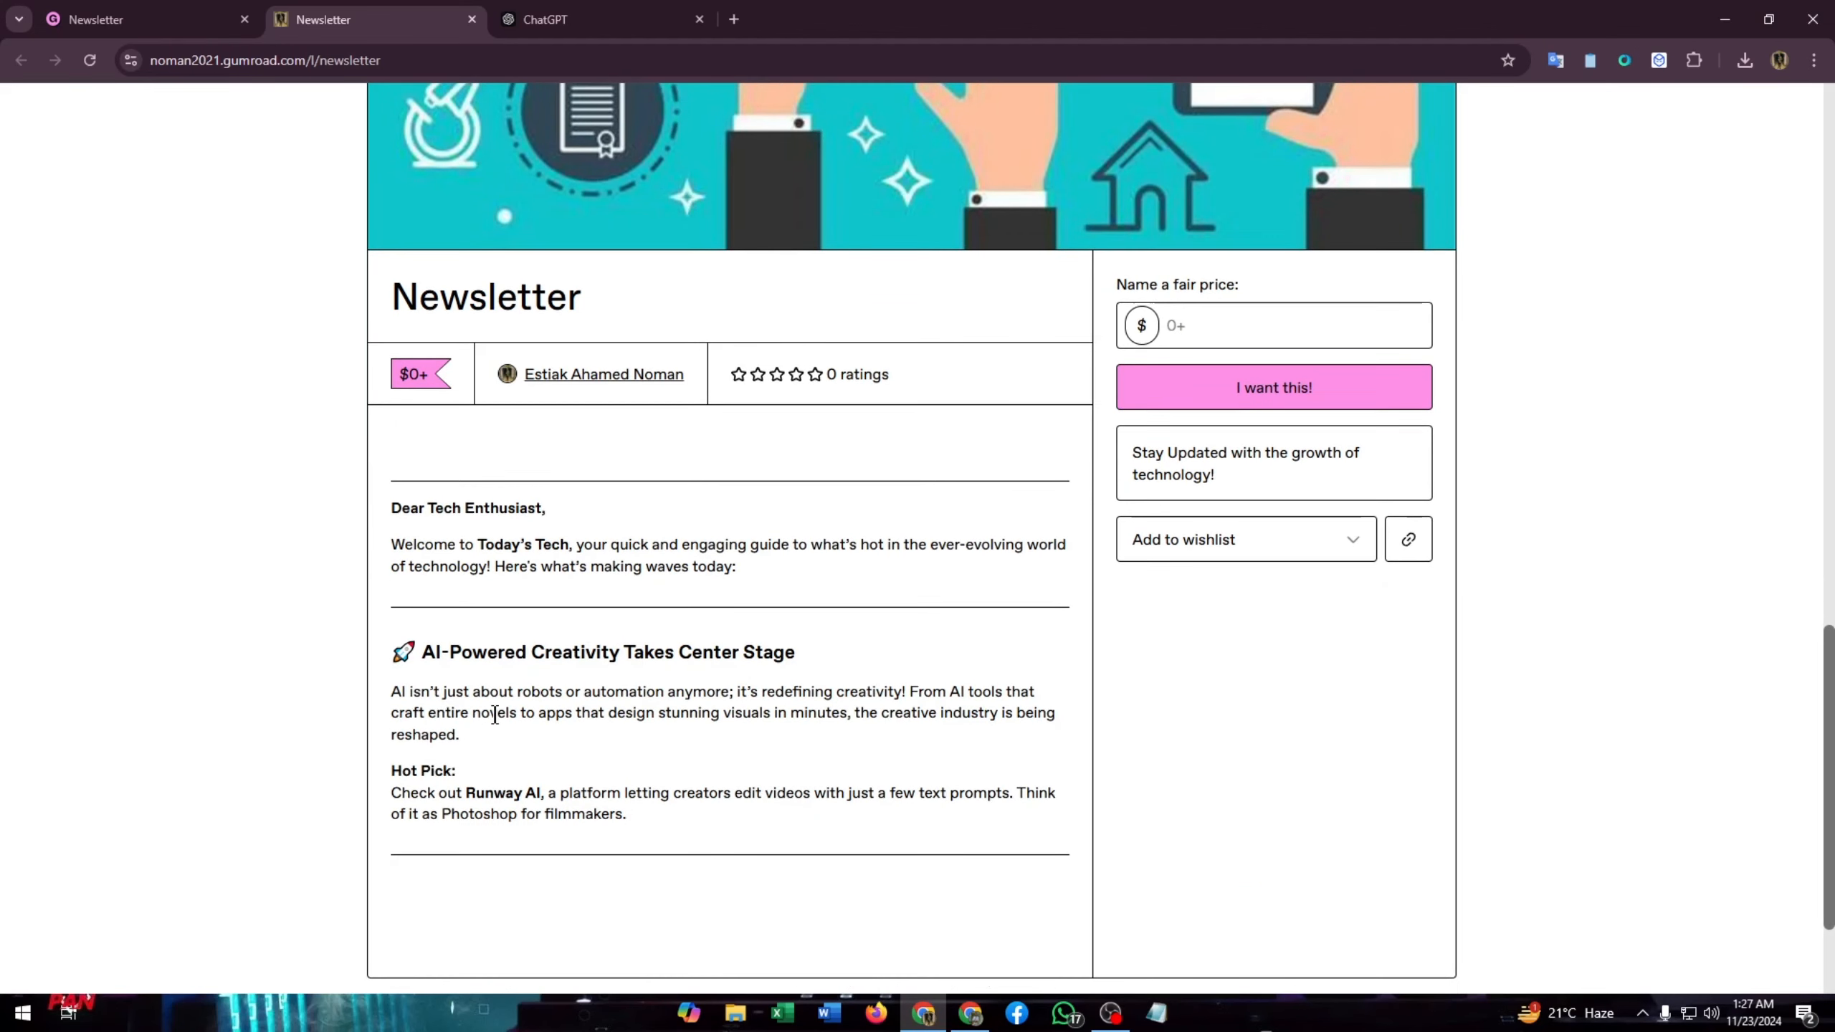
{"action": "left_click_drag", "start_coordinate": [376, 660], "coordinate": [706, 816]}
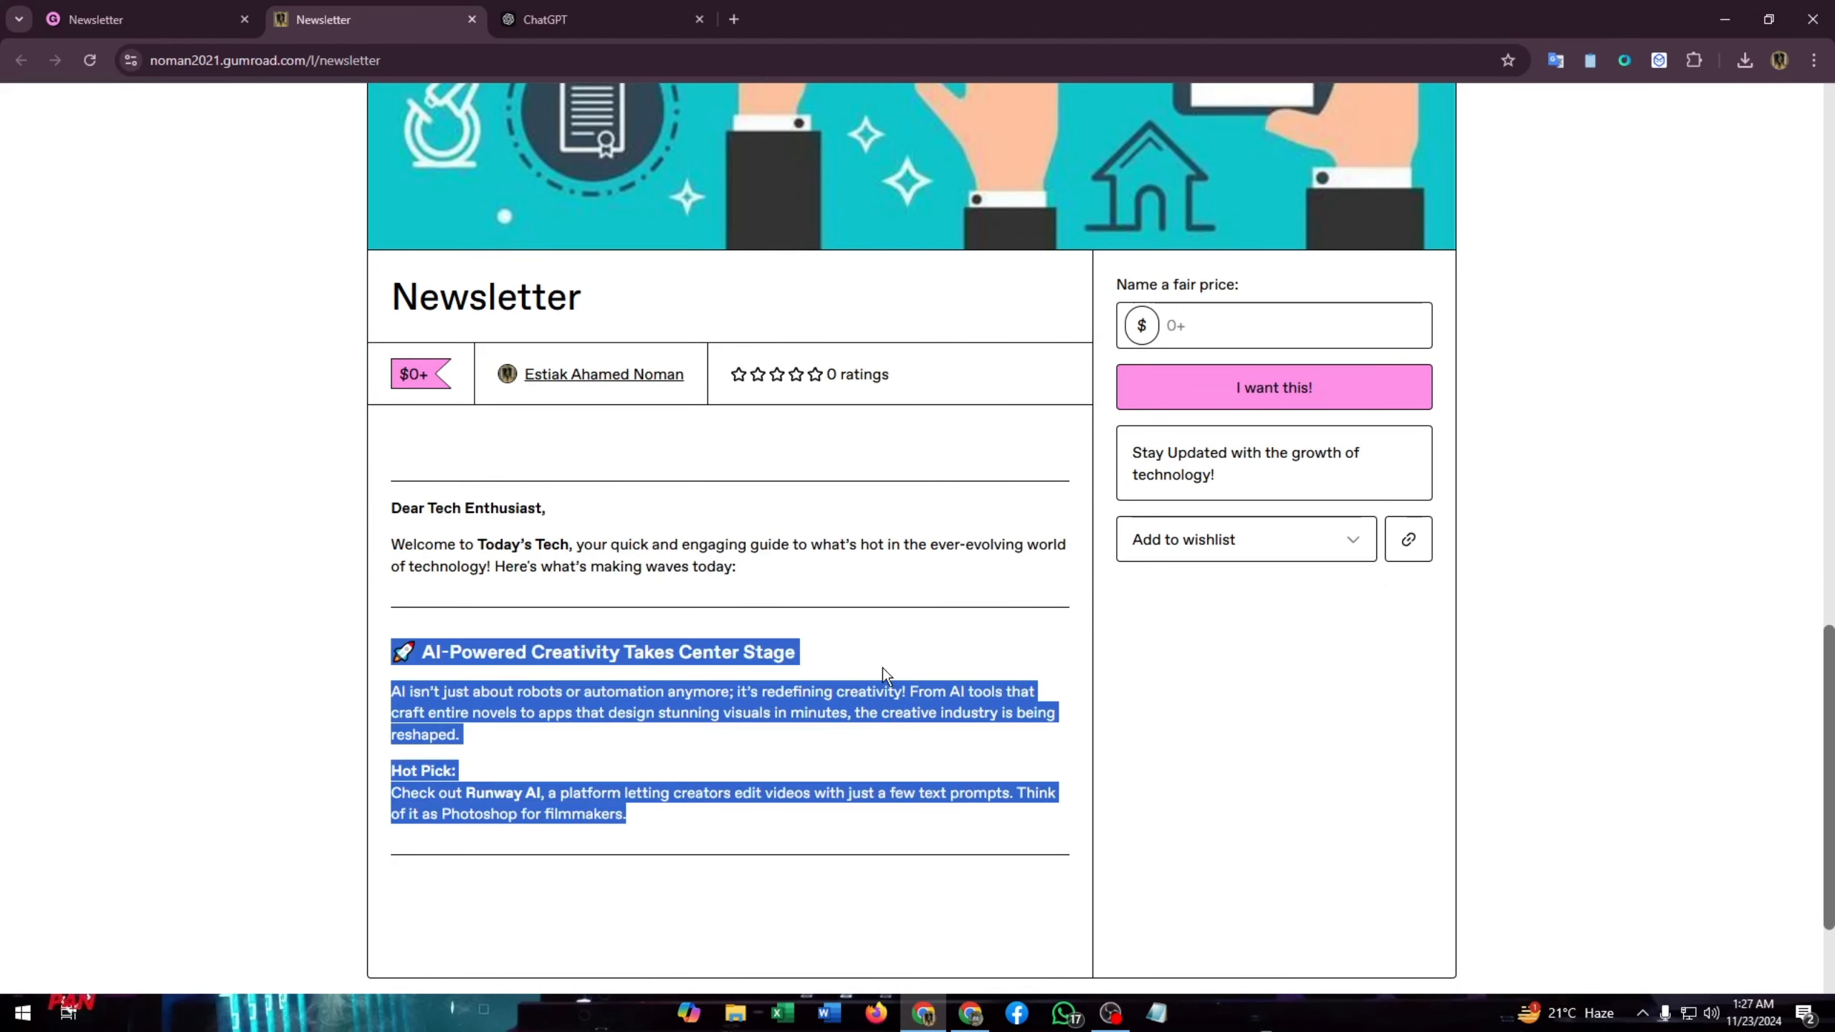
{"action": "left_click", "coordinate": [1110, 694]}
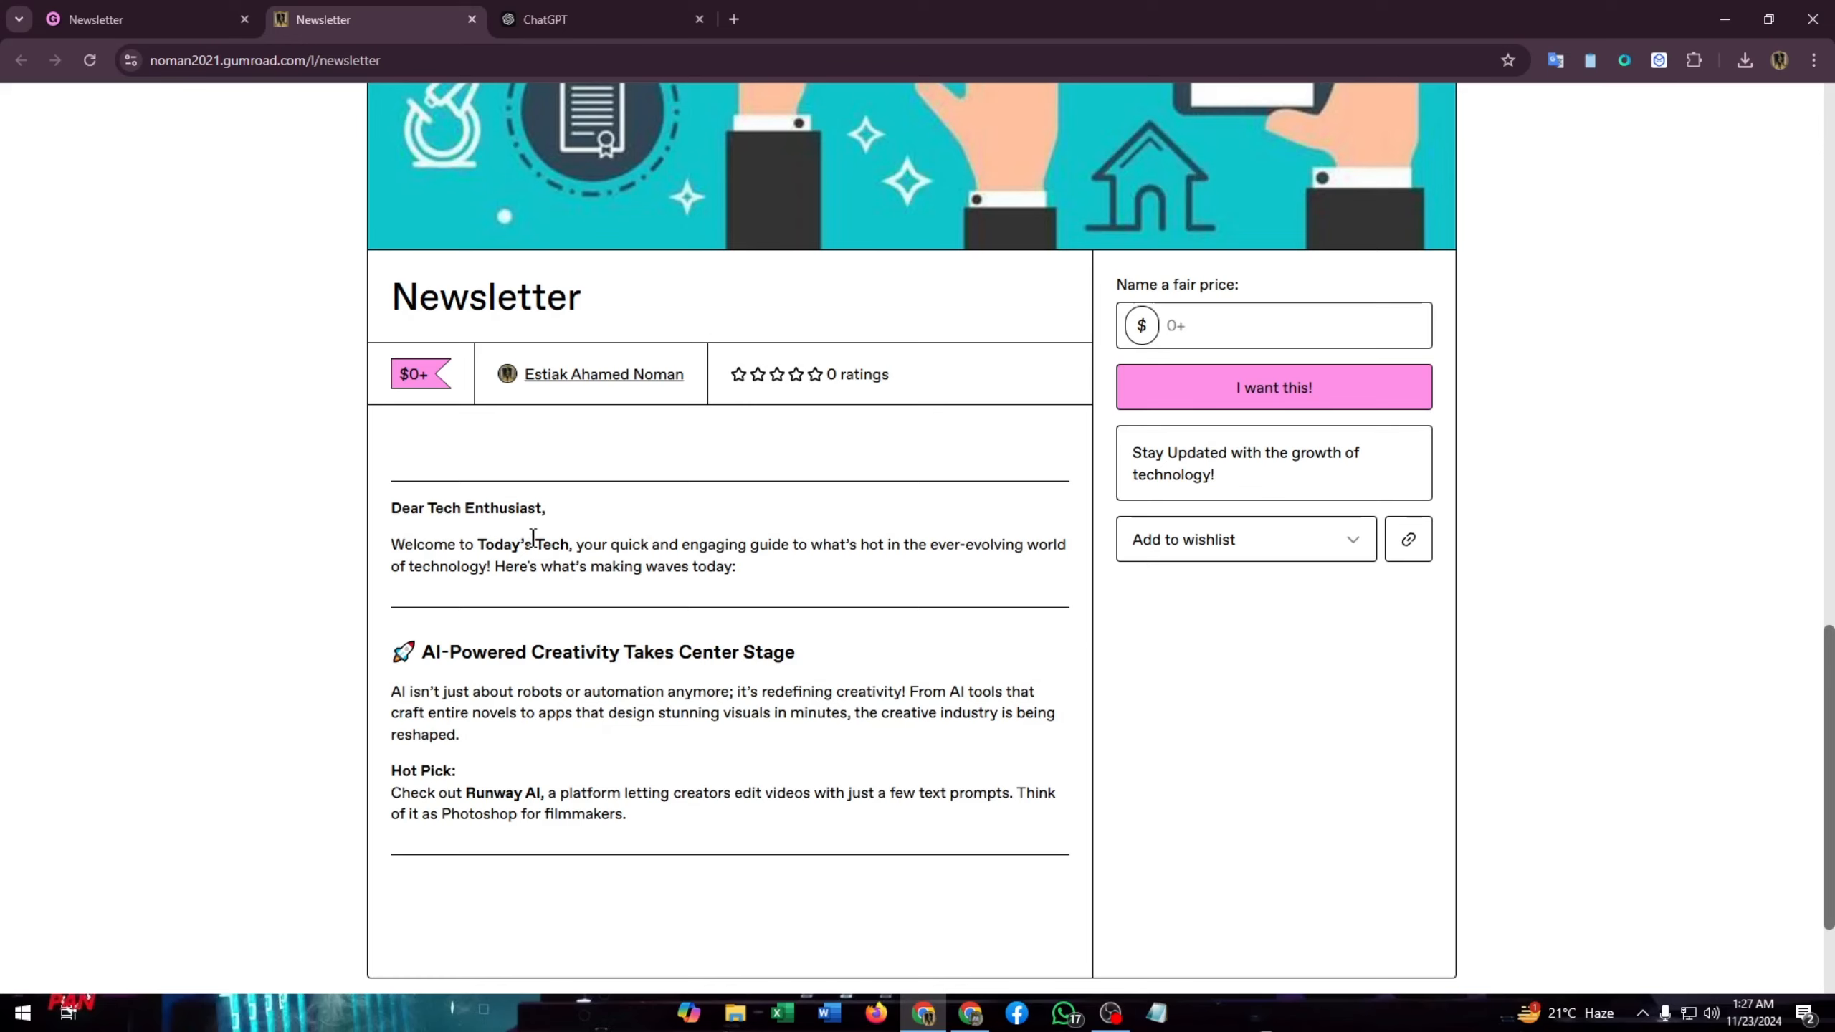
{"action": "left_click_drag", "start_coordinate": [479, 535], "coordinate": [573, 541]}
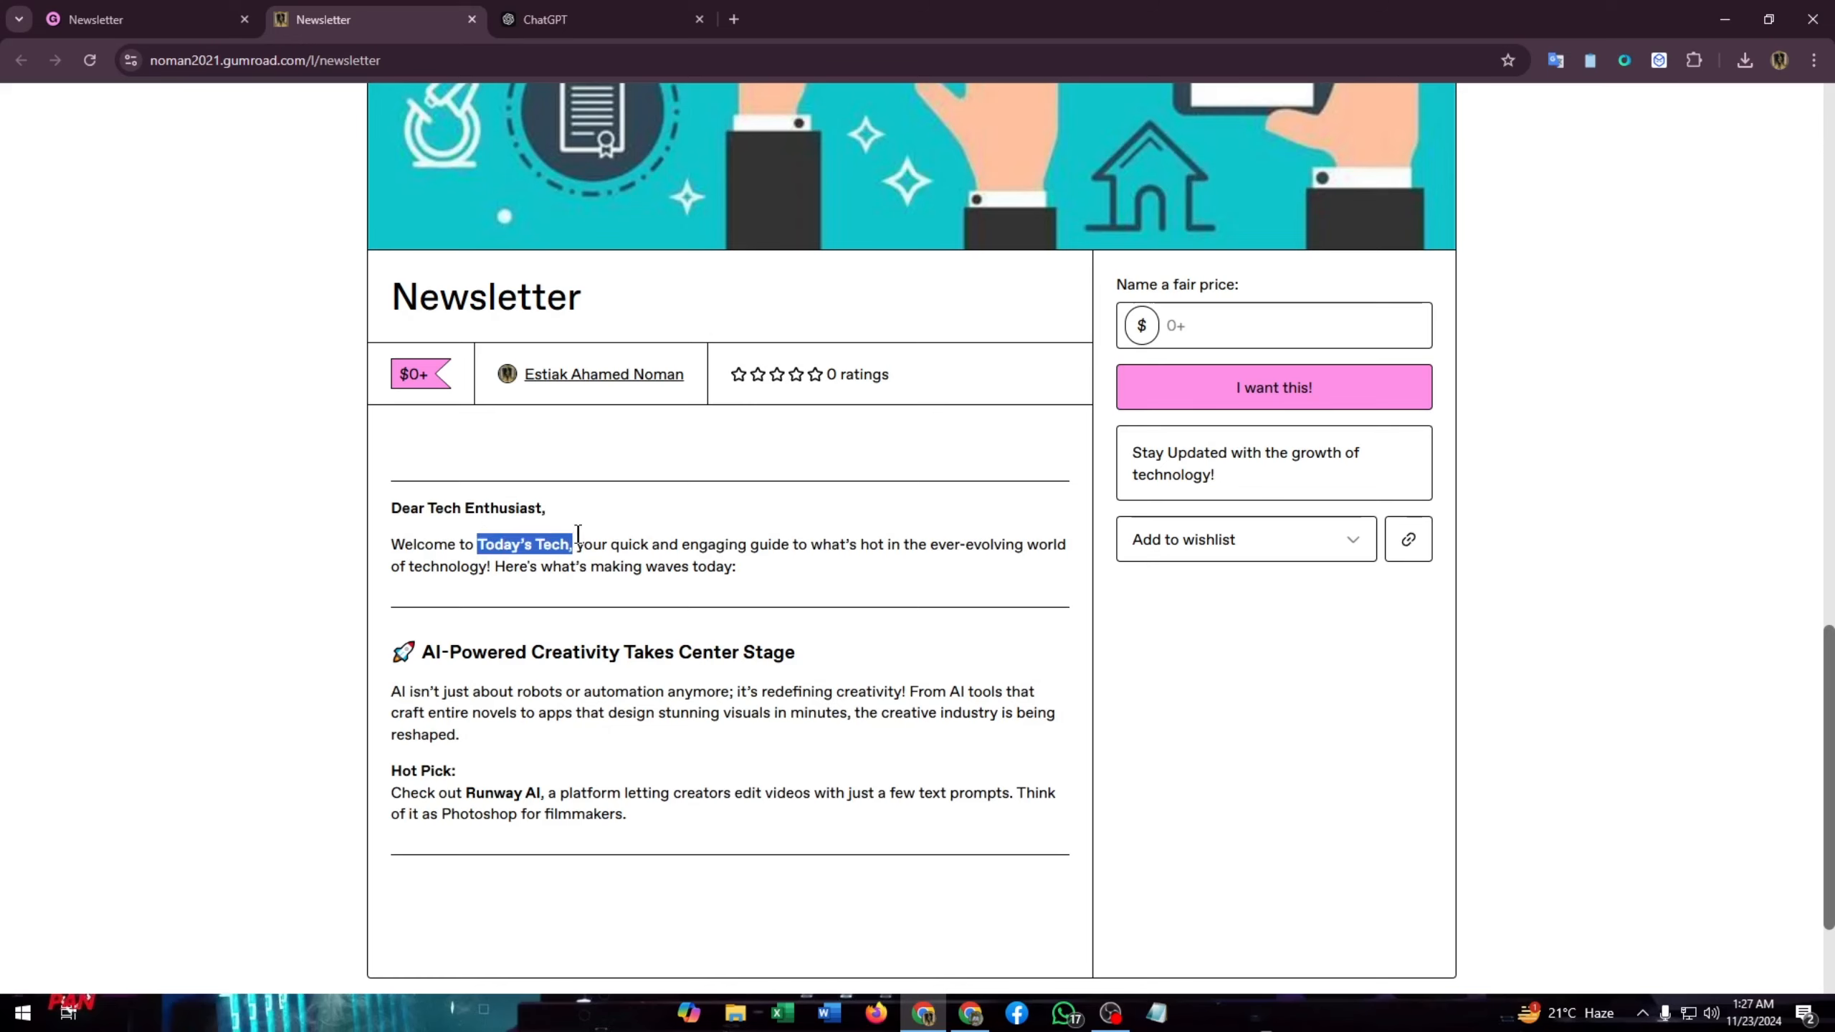
{"action": "left_click", "coordinate": [1309, 683]}
Check the purchase area of the product page, including the wishlist options, the product URL link and the fair price field
{"action": "scroll", "coordinate": [866, 459], "scroll_direction": "up", "scroll_amount": 4}
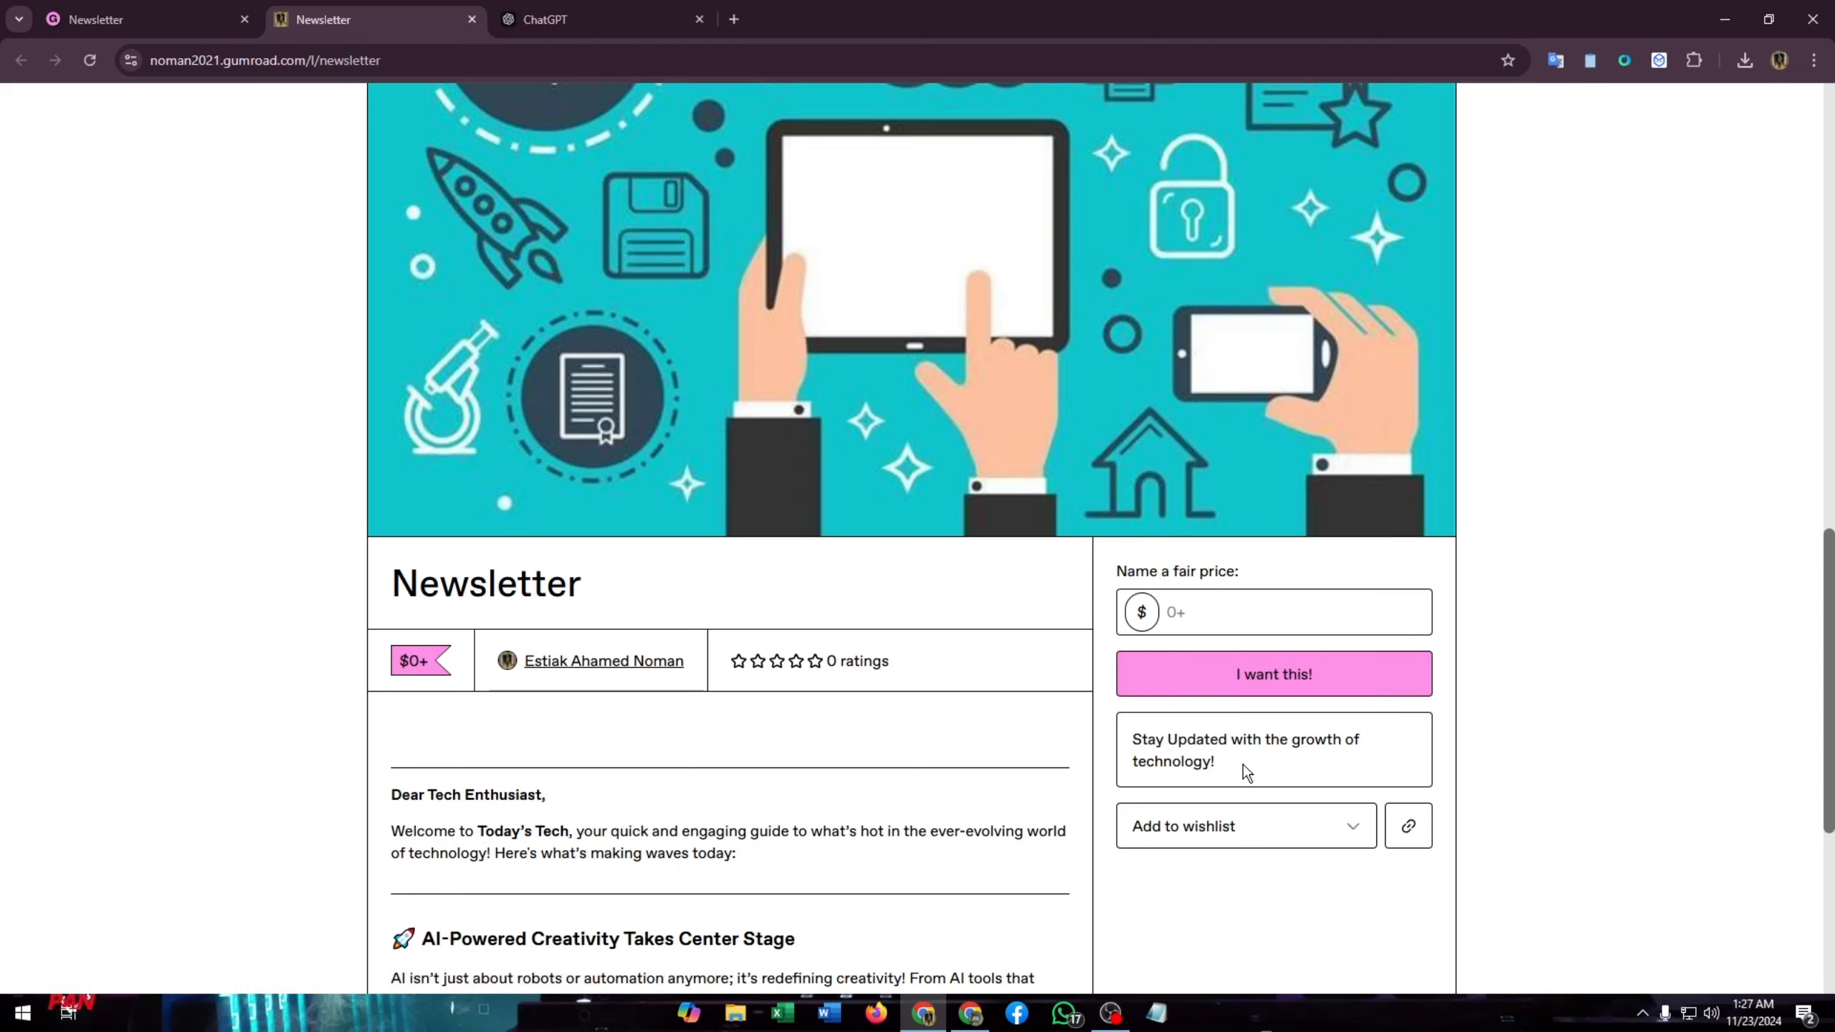
{"action": "left_click", "coordinate": [1239, 826]}
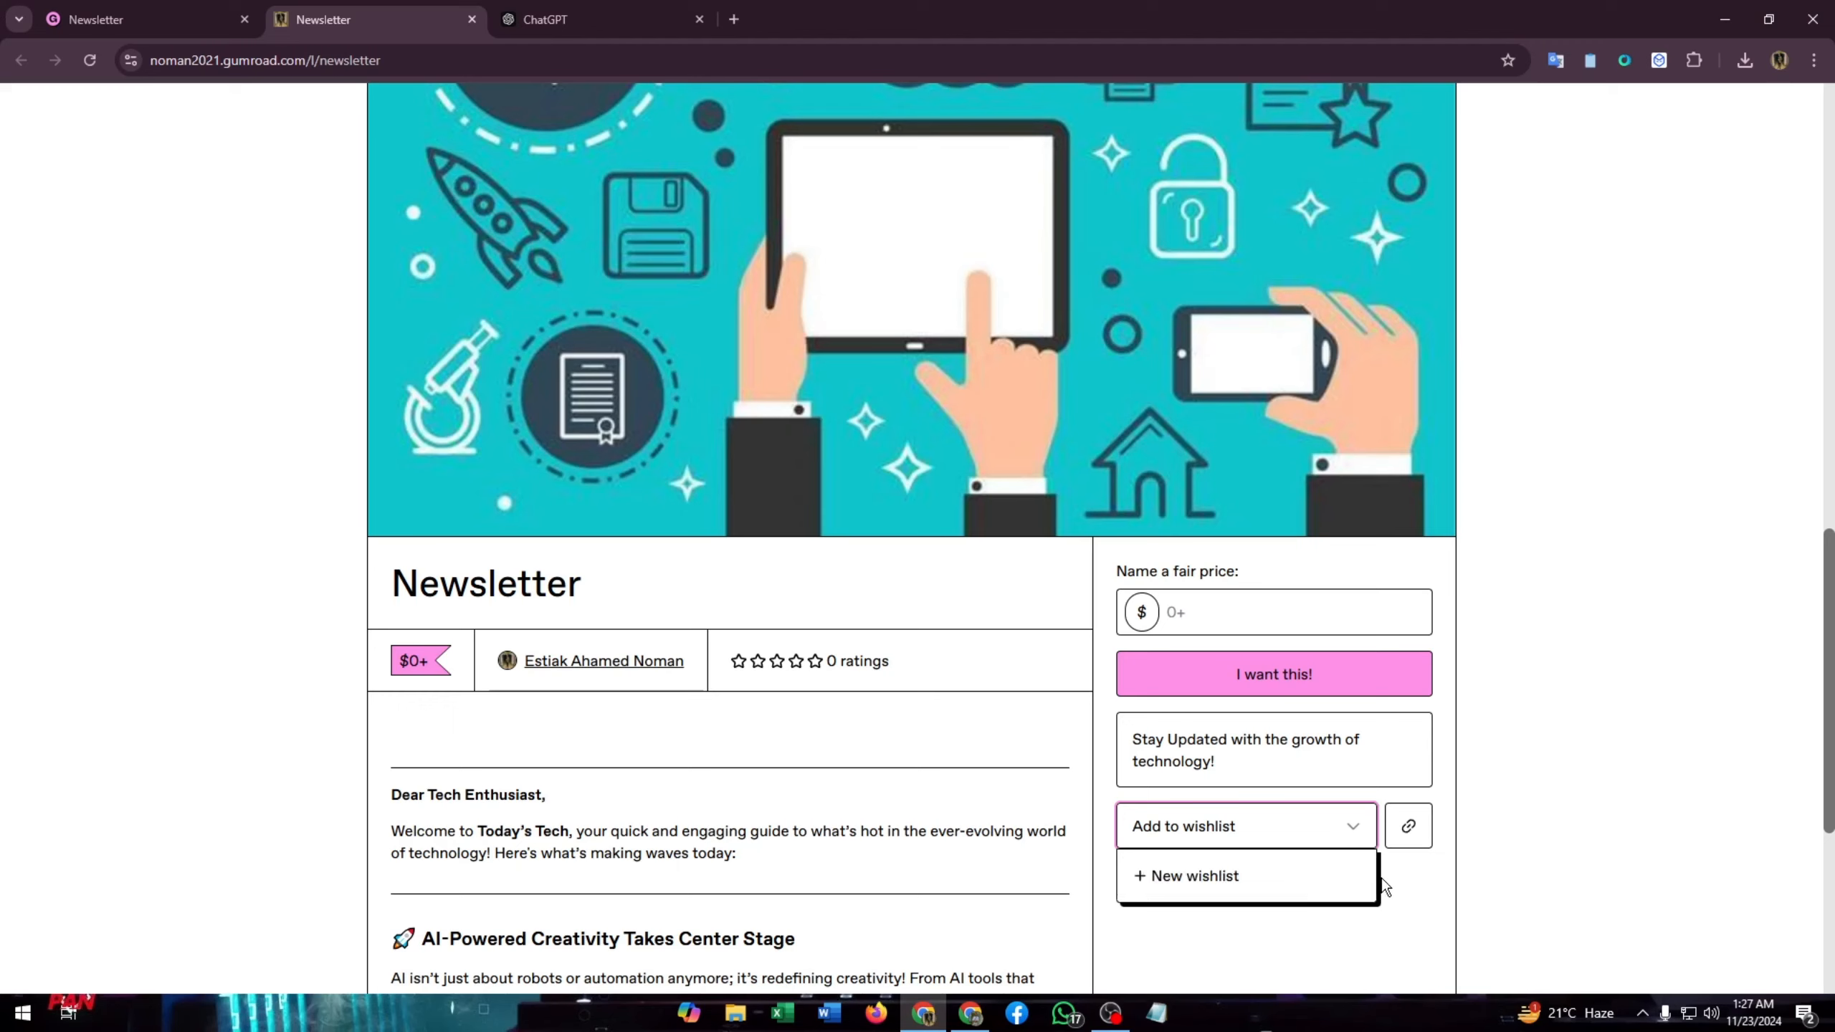
{"action": "left_click", "coordinate": [1414, 883]}
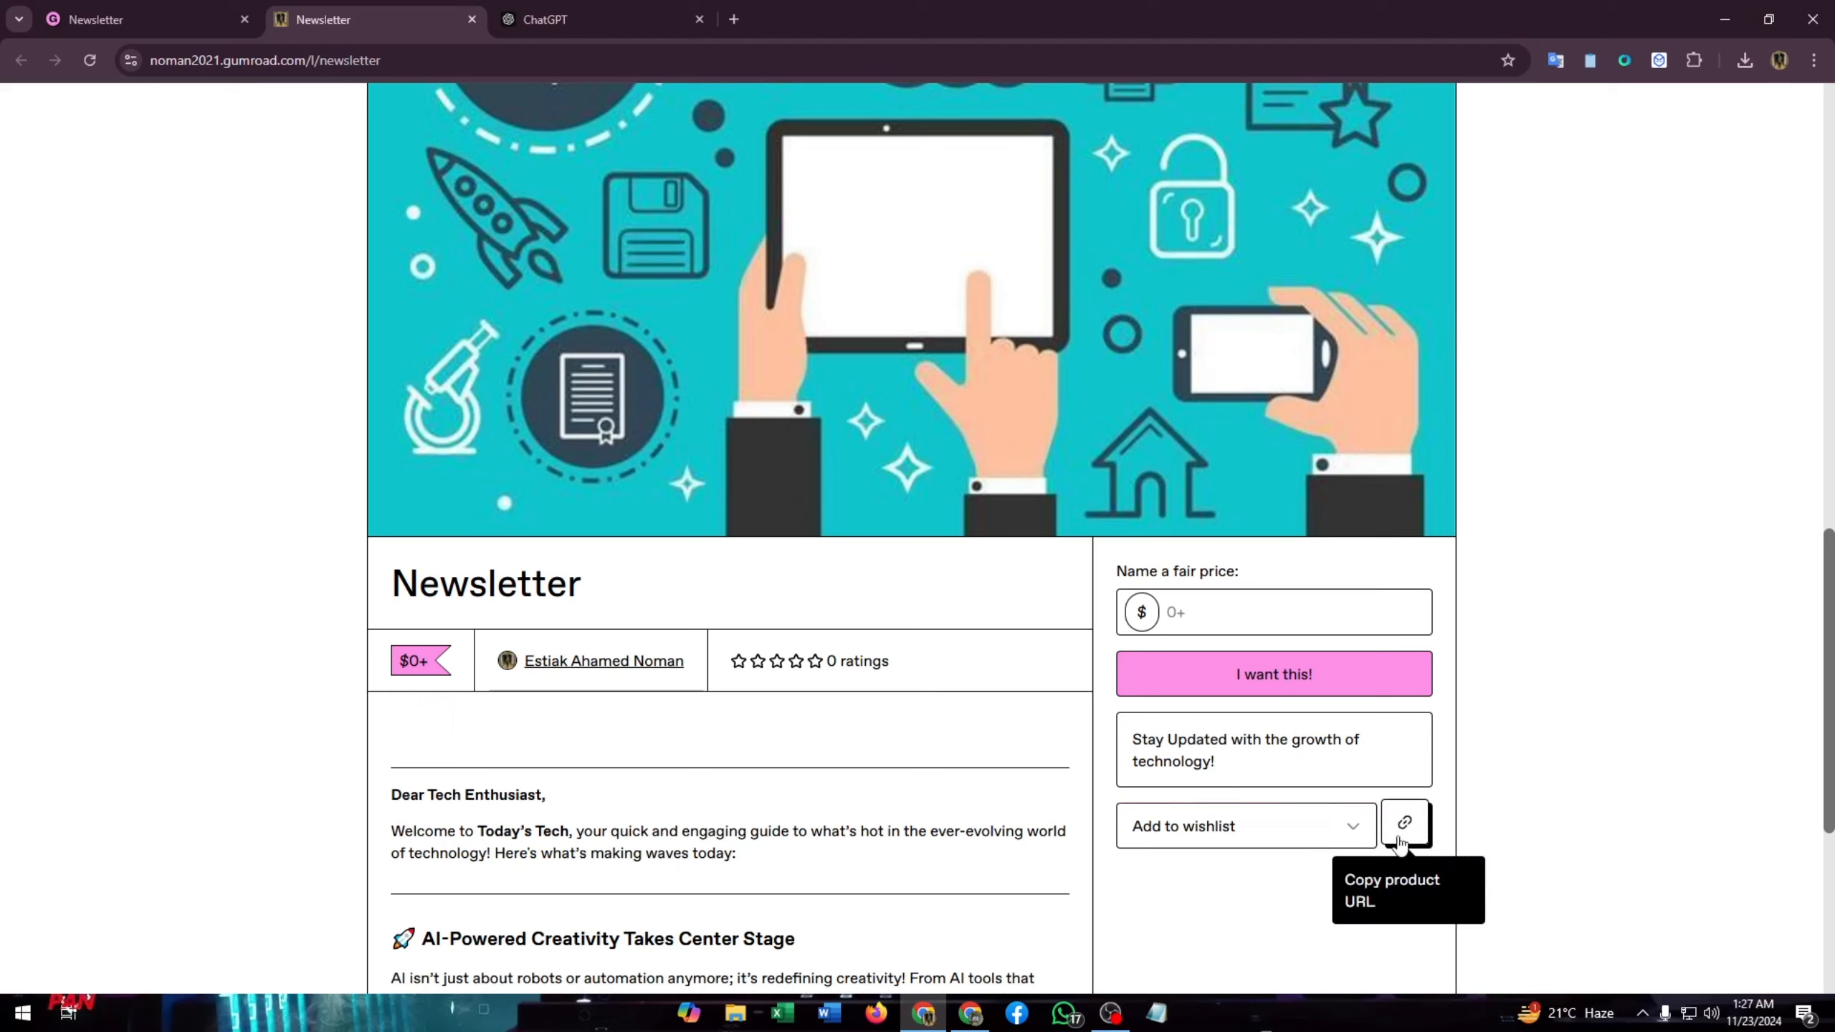
{"action": "left_click", "coordinate": [1171, 620]}
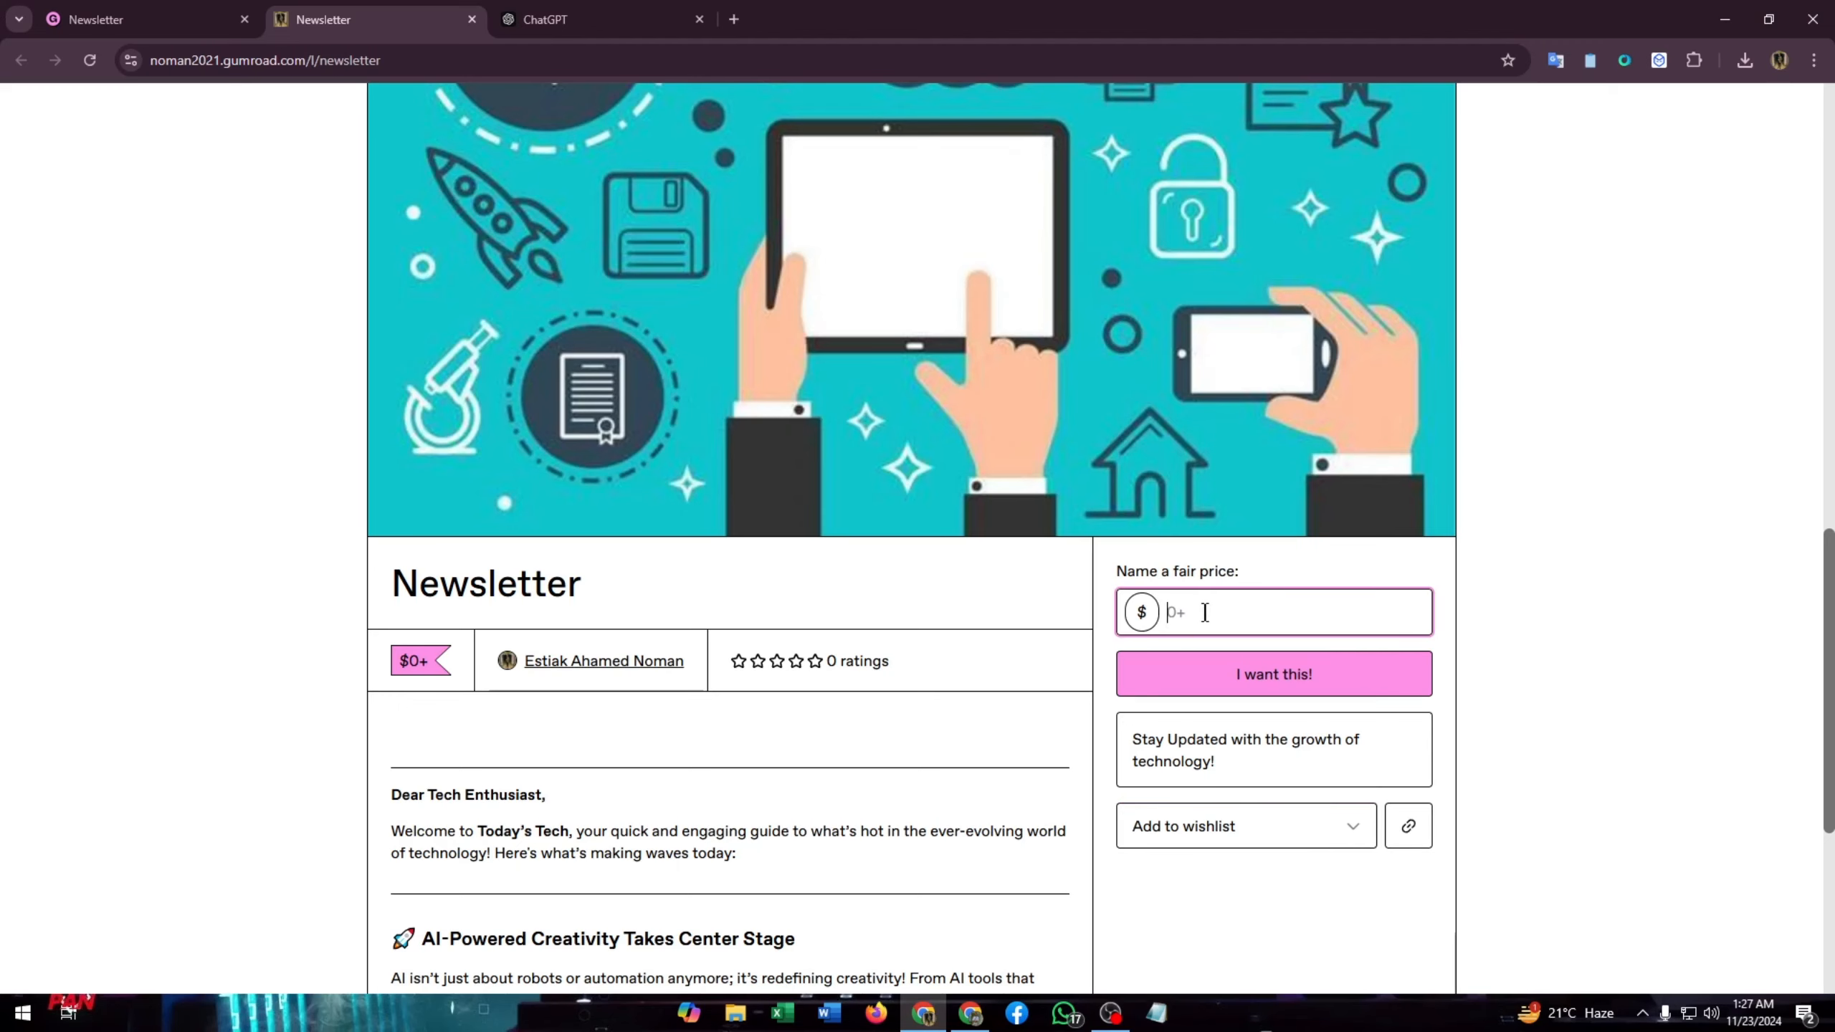
{"action": "left_click", "coordinate": [1176, 889]}
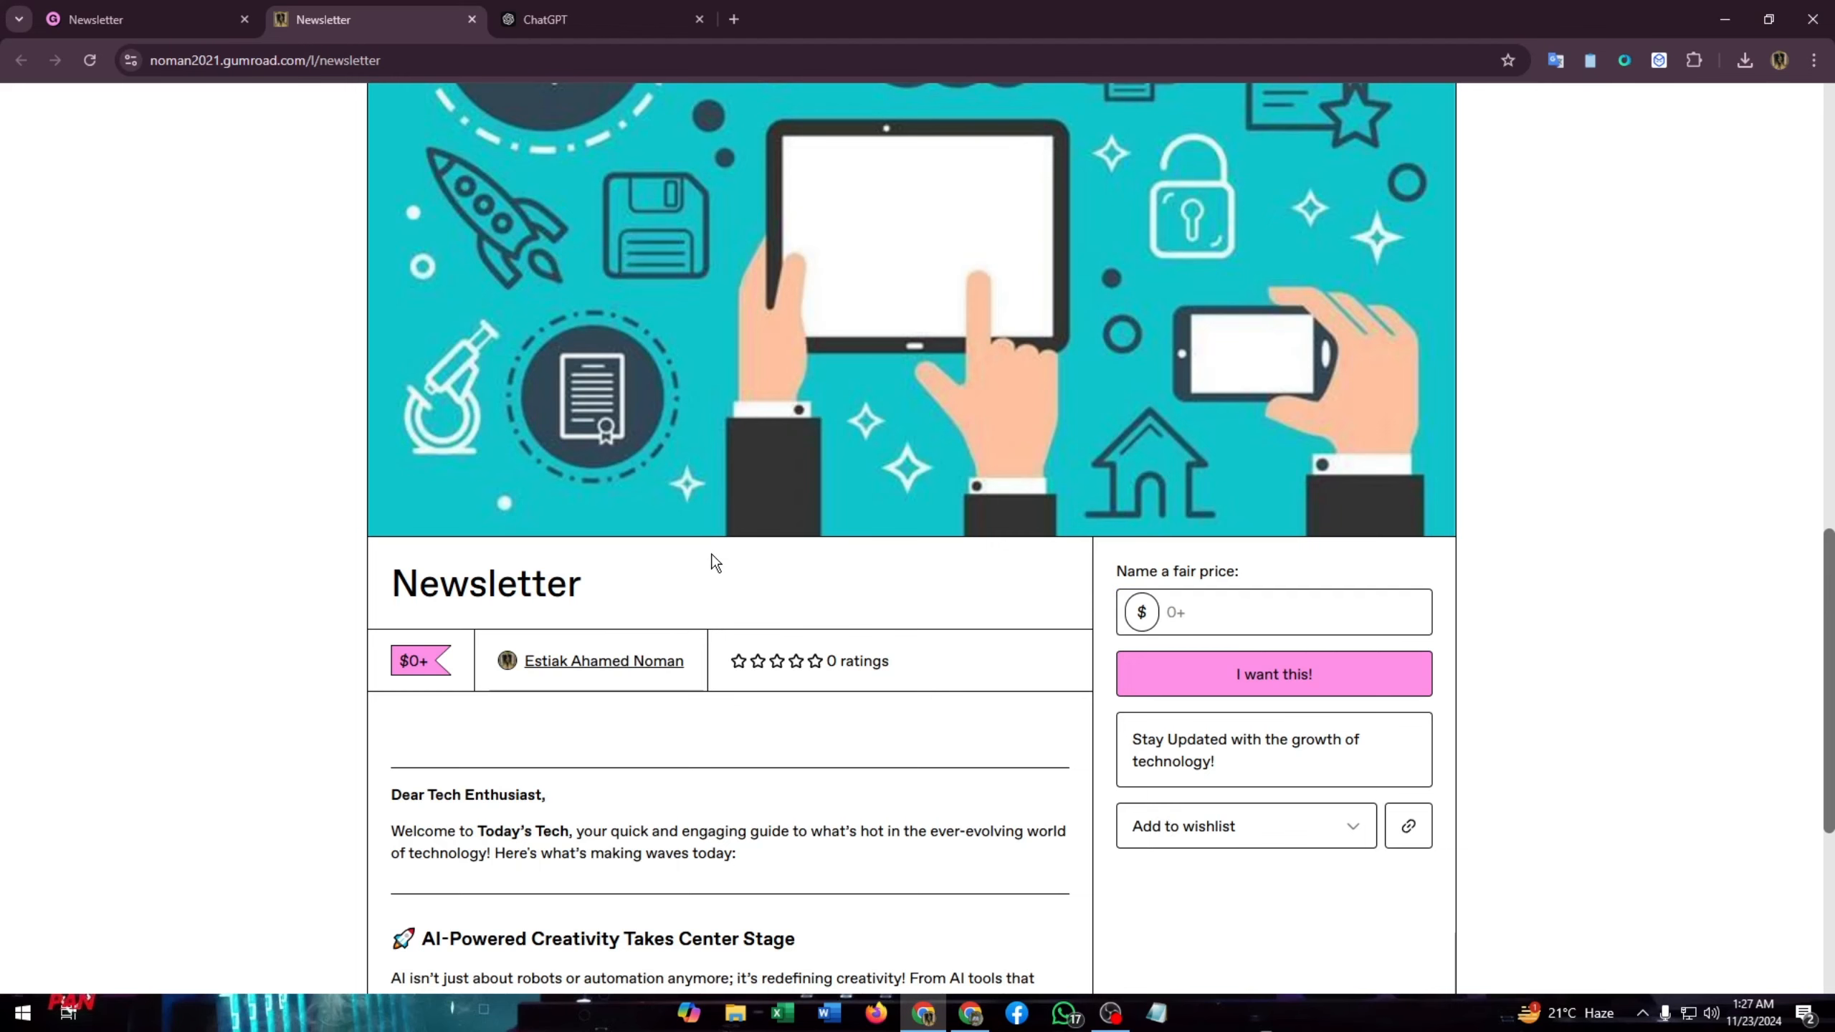
Review the whole public product page from the cover image down to the Powered by Gumroad footer
{"action": "scroll", "coordinate": [716, 562], "scroll_direction": "up", "scroll_amount": 15}
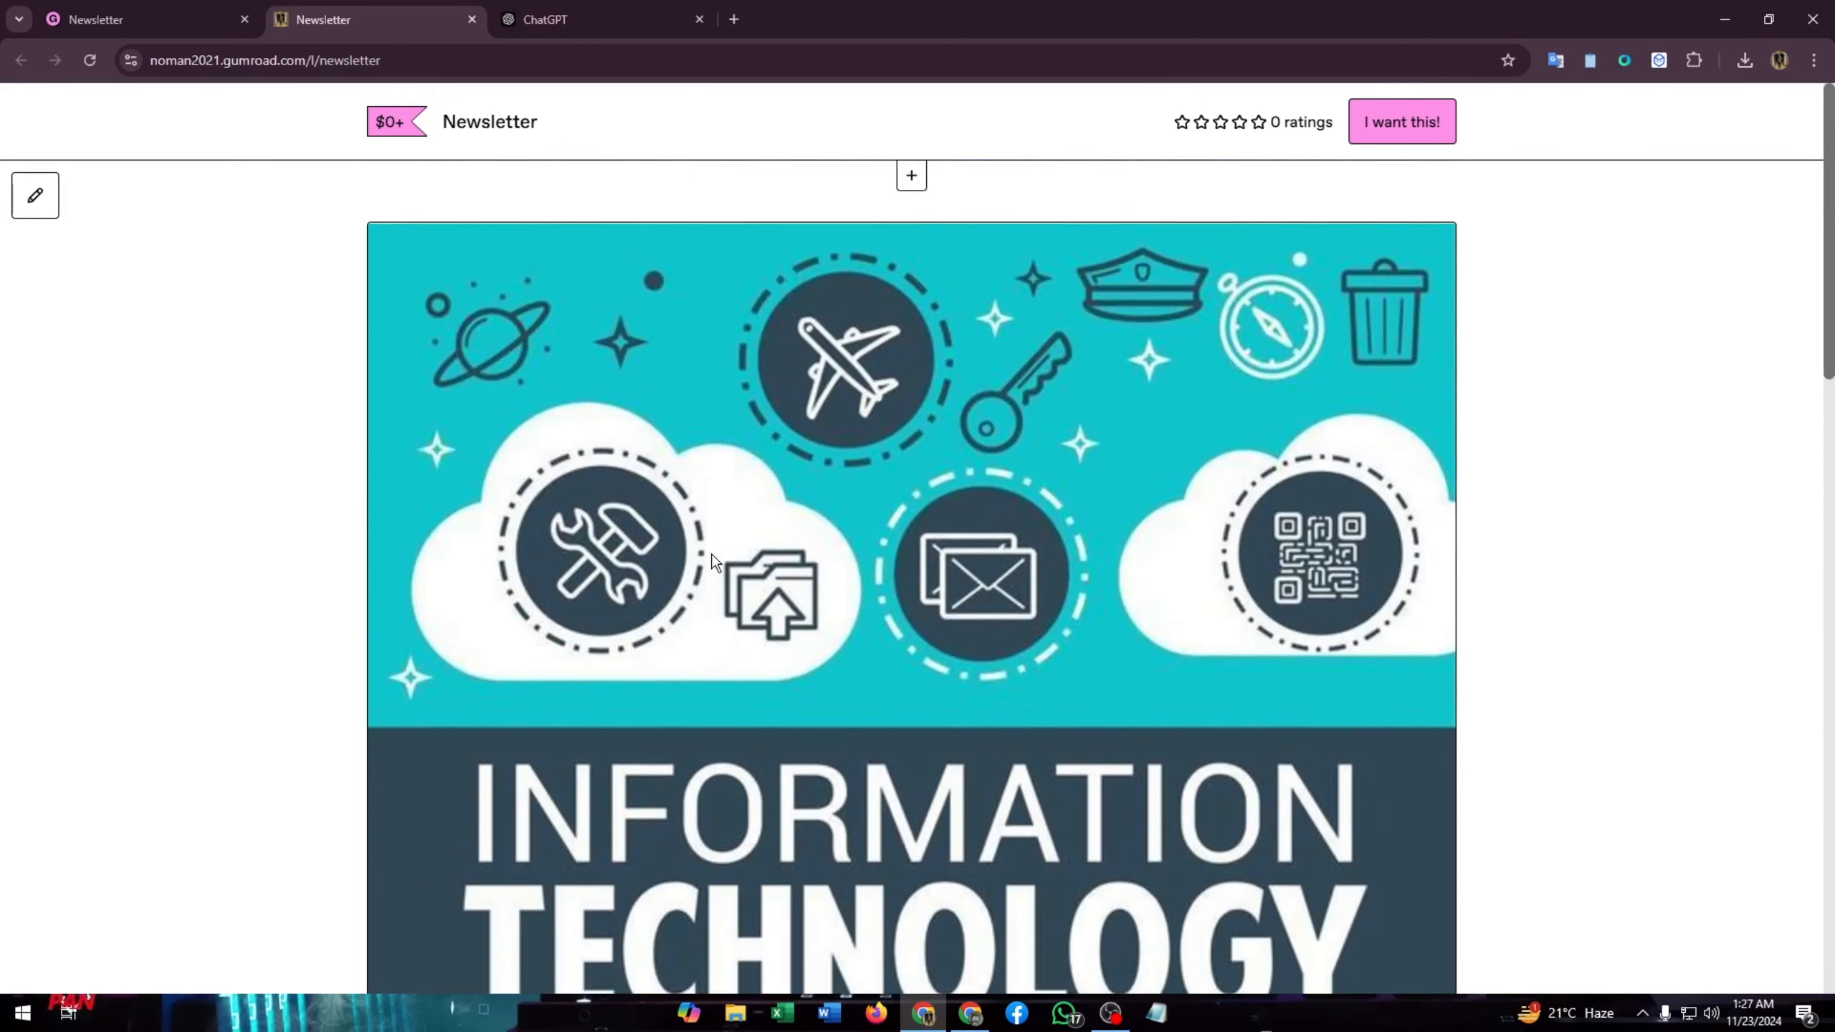
{"action": "scroll", "coordinate": [966, 414], "scroll_direction": "down", "scroll_amount": 5}
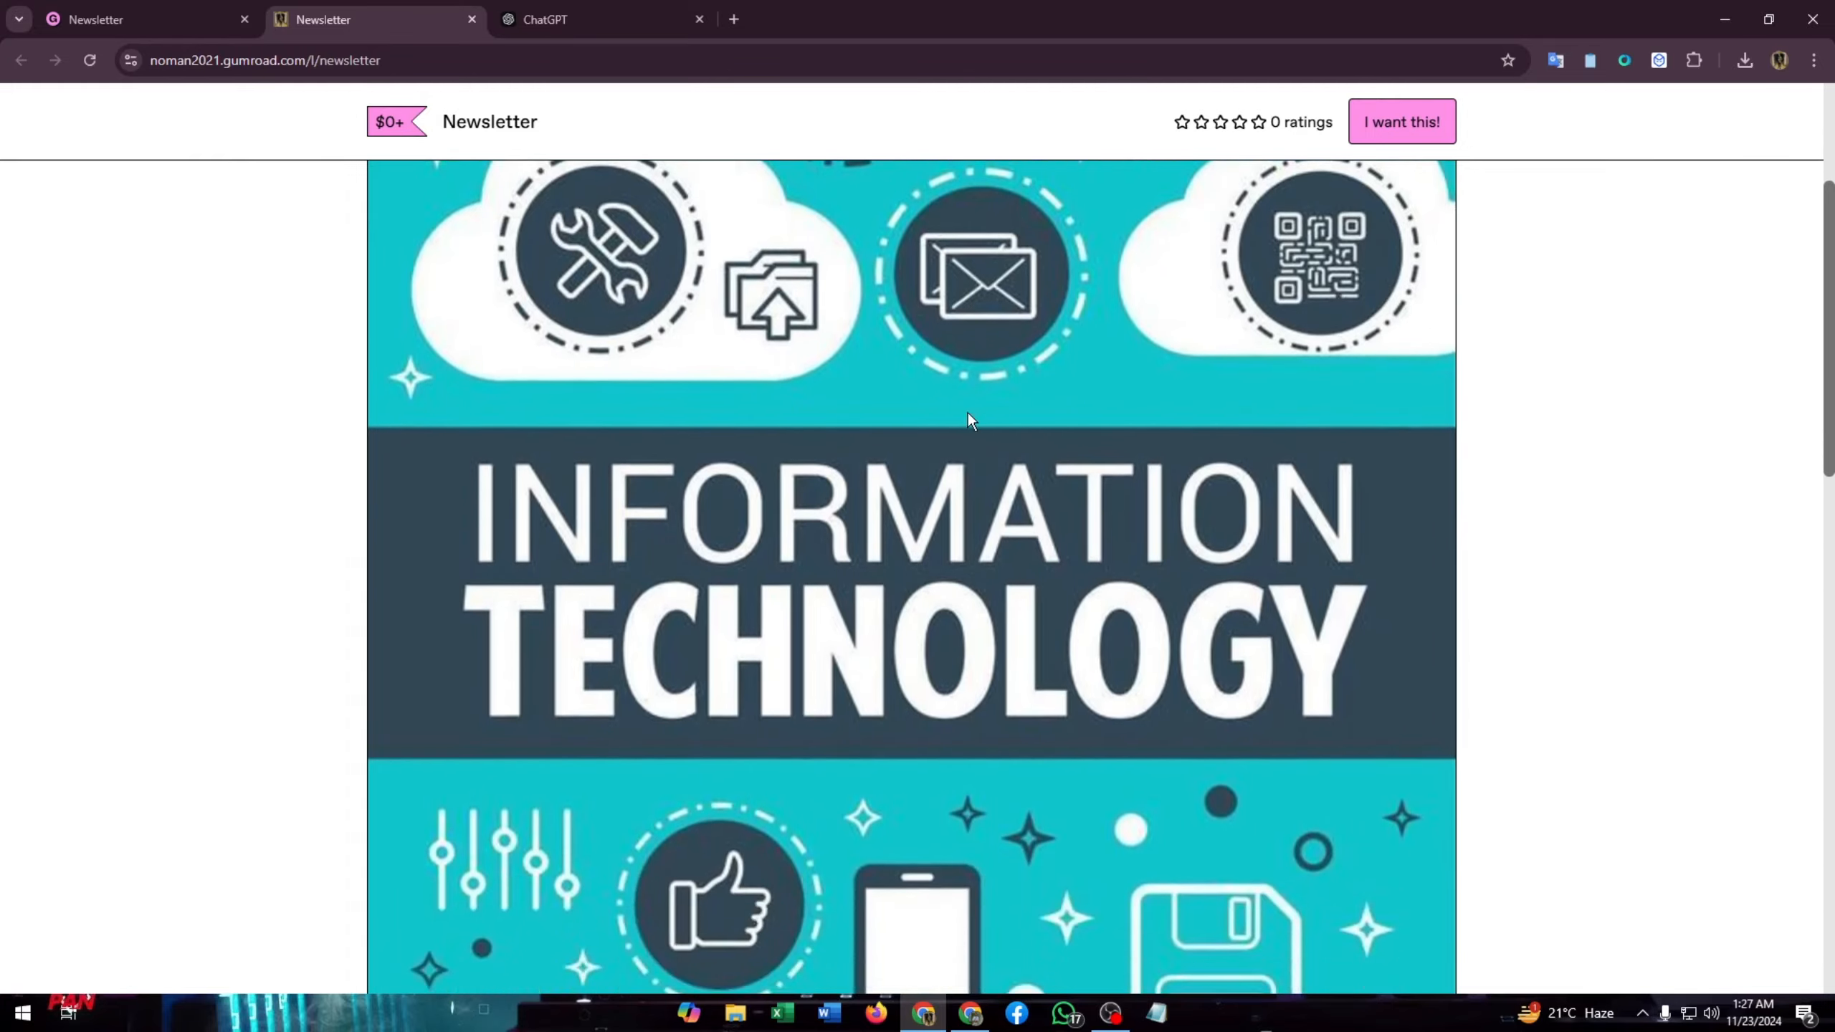
{"action": "scroll", "coordinate": [967, 410], "scroll_direction": "down", "scroll_amount": 20}
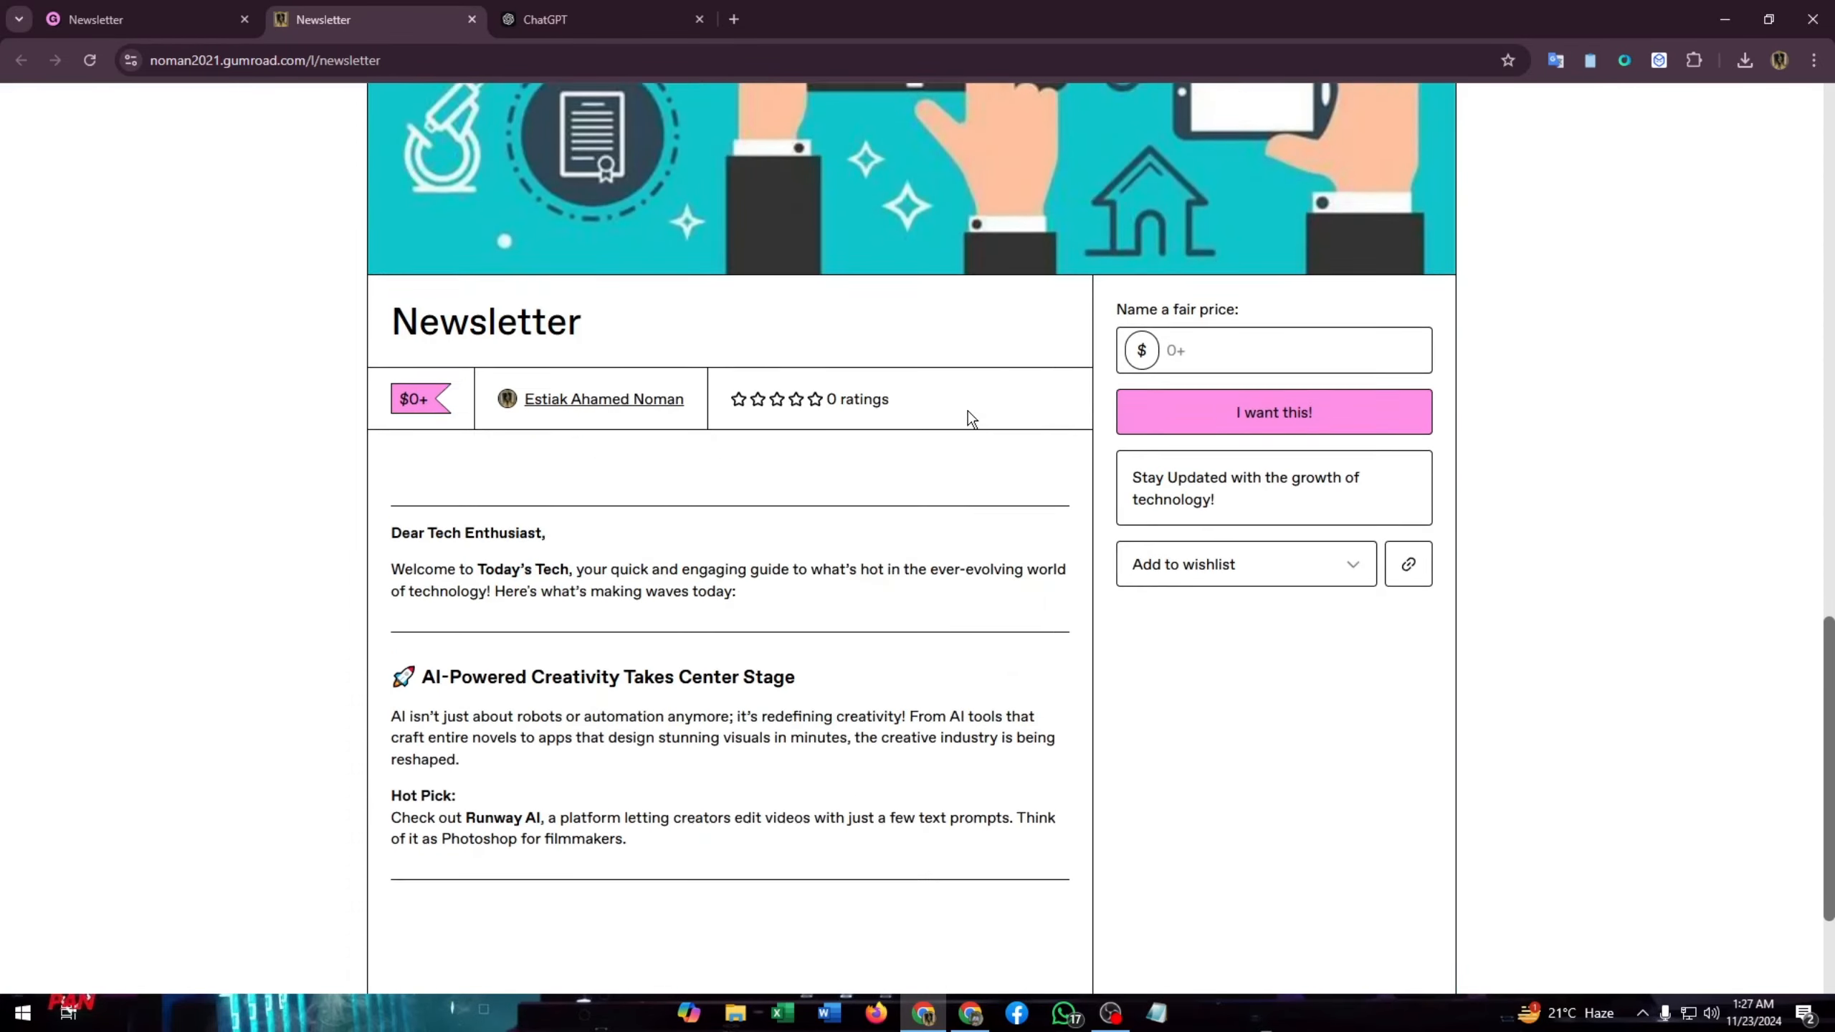
{"action": "scroll", "coordinate": [967, 411], "scroll_direction": "up", "scroll_amount": 16}
{"action": "scroll", "coordinate": [967, 411], "scroll_direction": "down", "scroll_amount": 15}
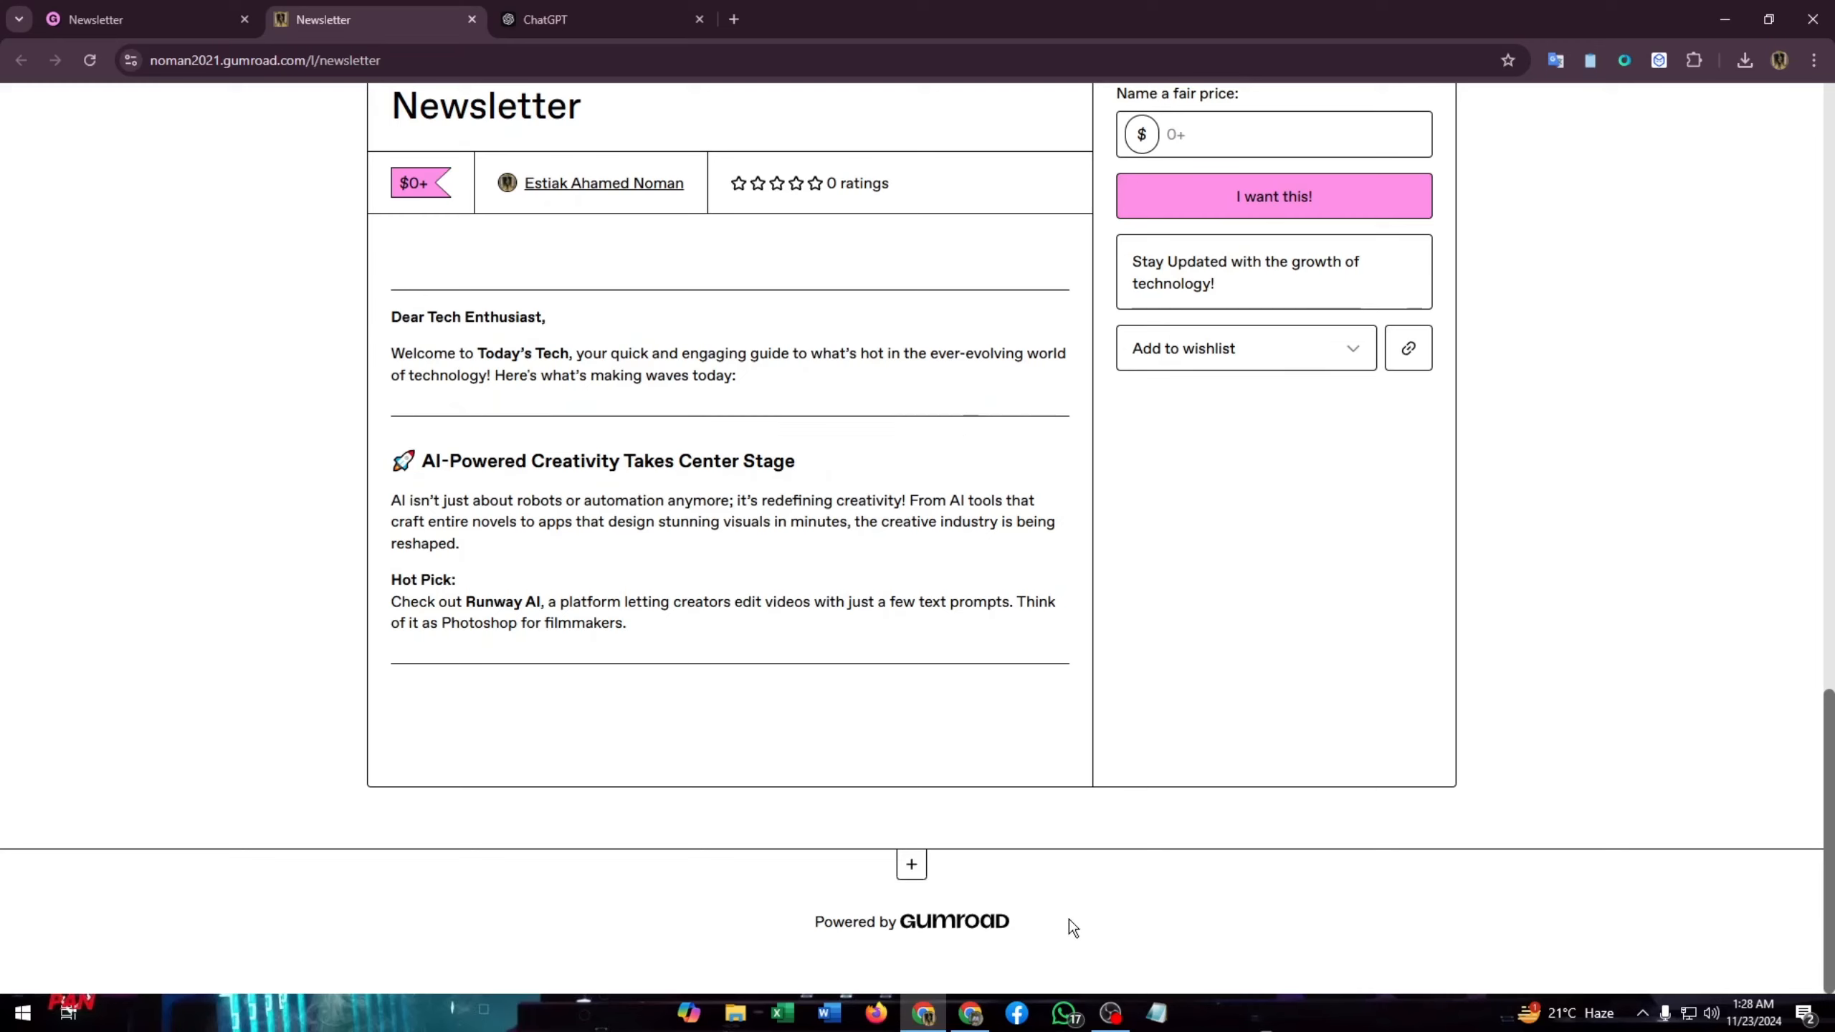
{"action": "triple_click", "coordinate": [928, 932]}
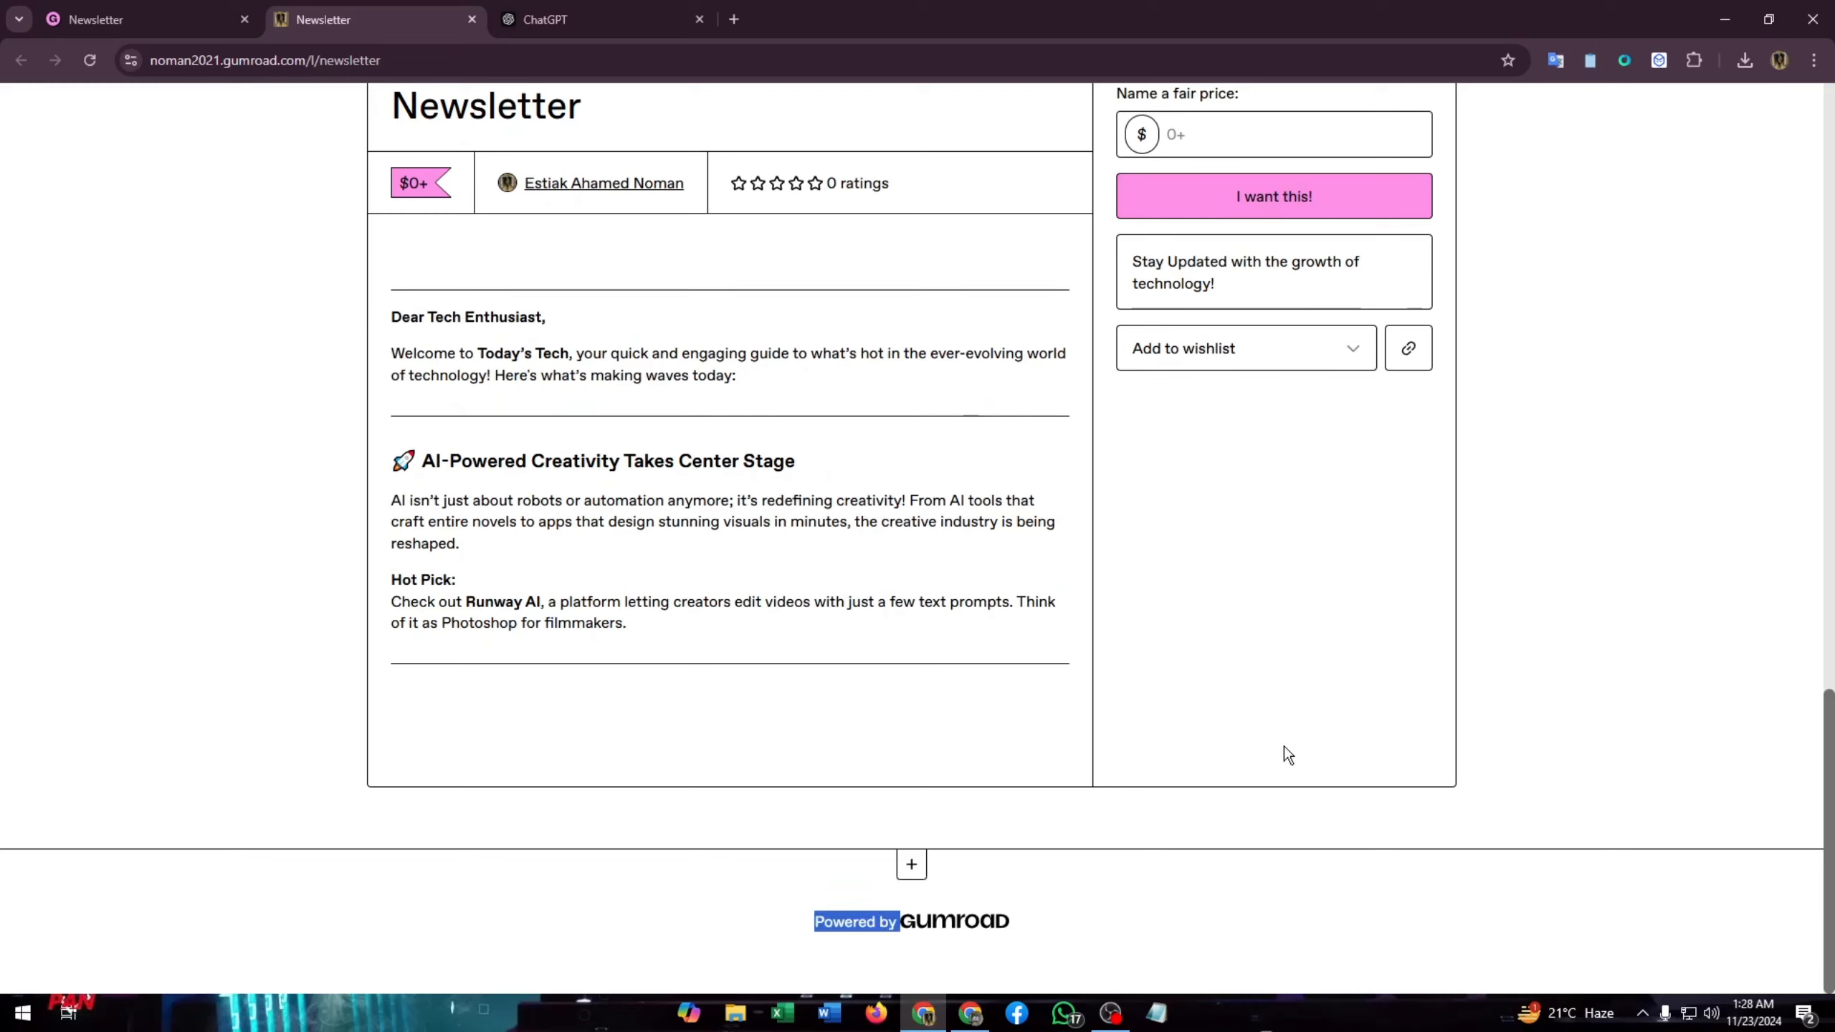